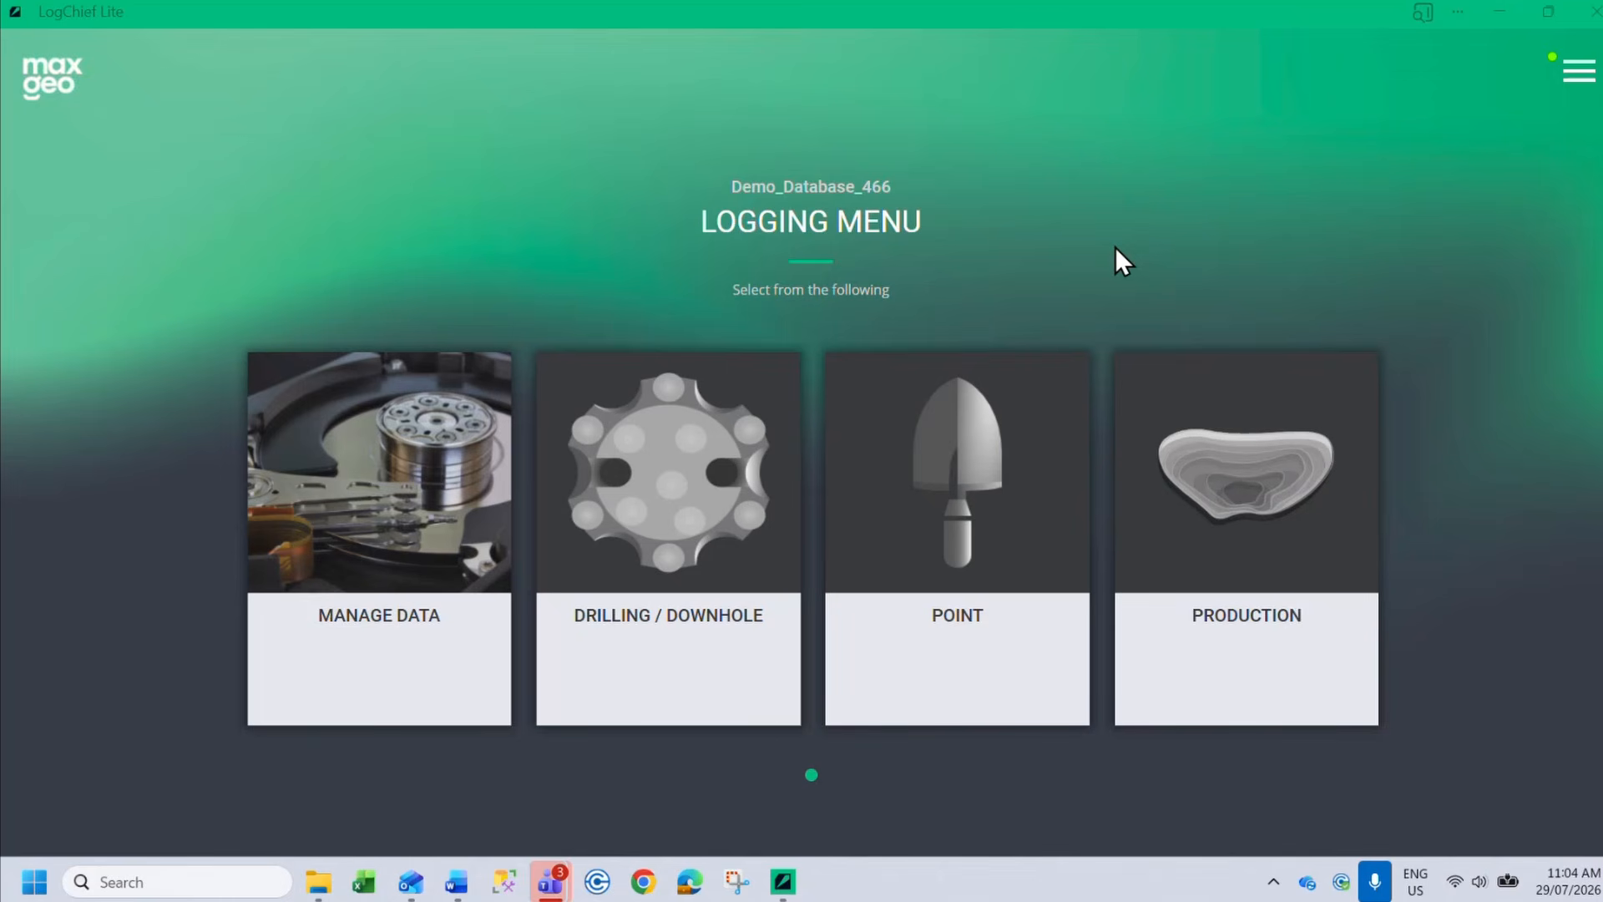
Open the Diamond Drilling downhole template and display the Lithology records of hole MXDD004
left_click(693, 664)
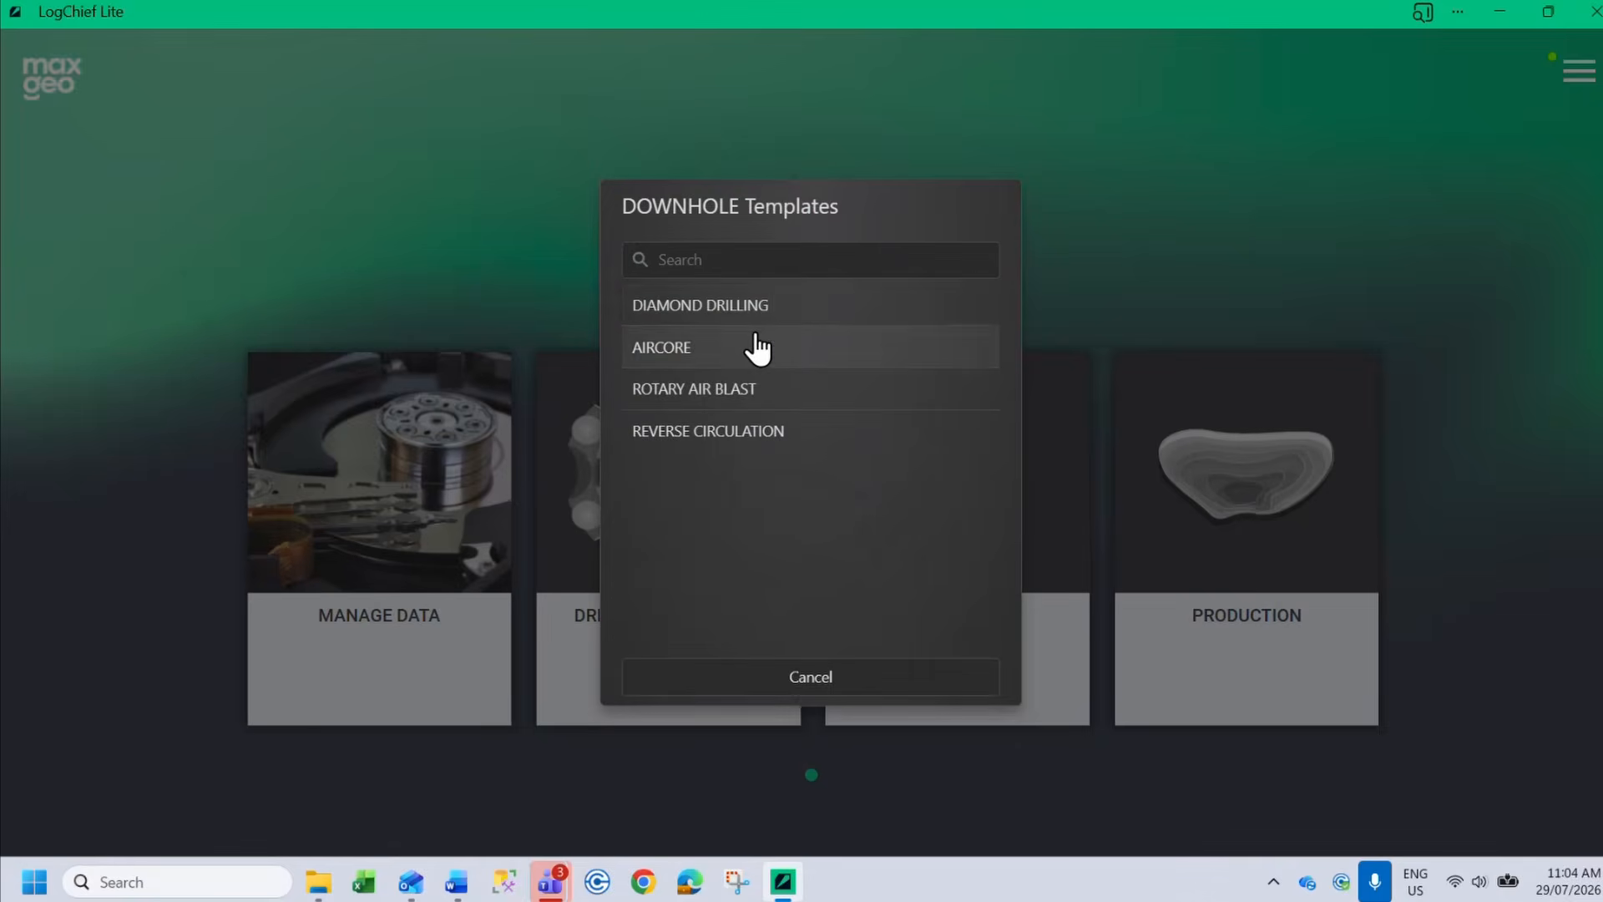
left_click(788, 308)
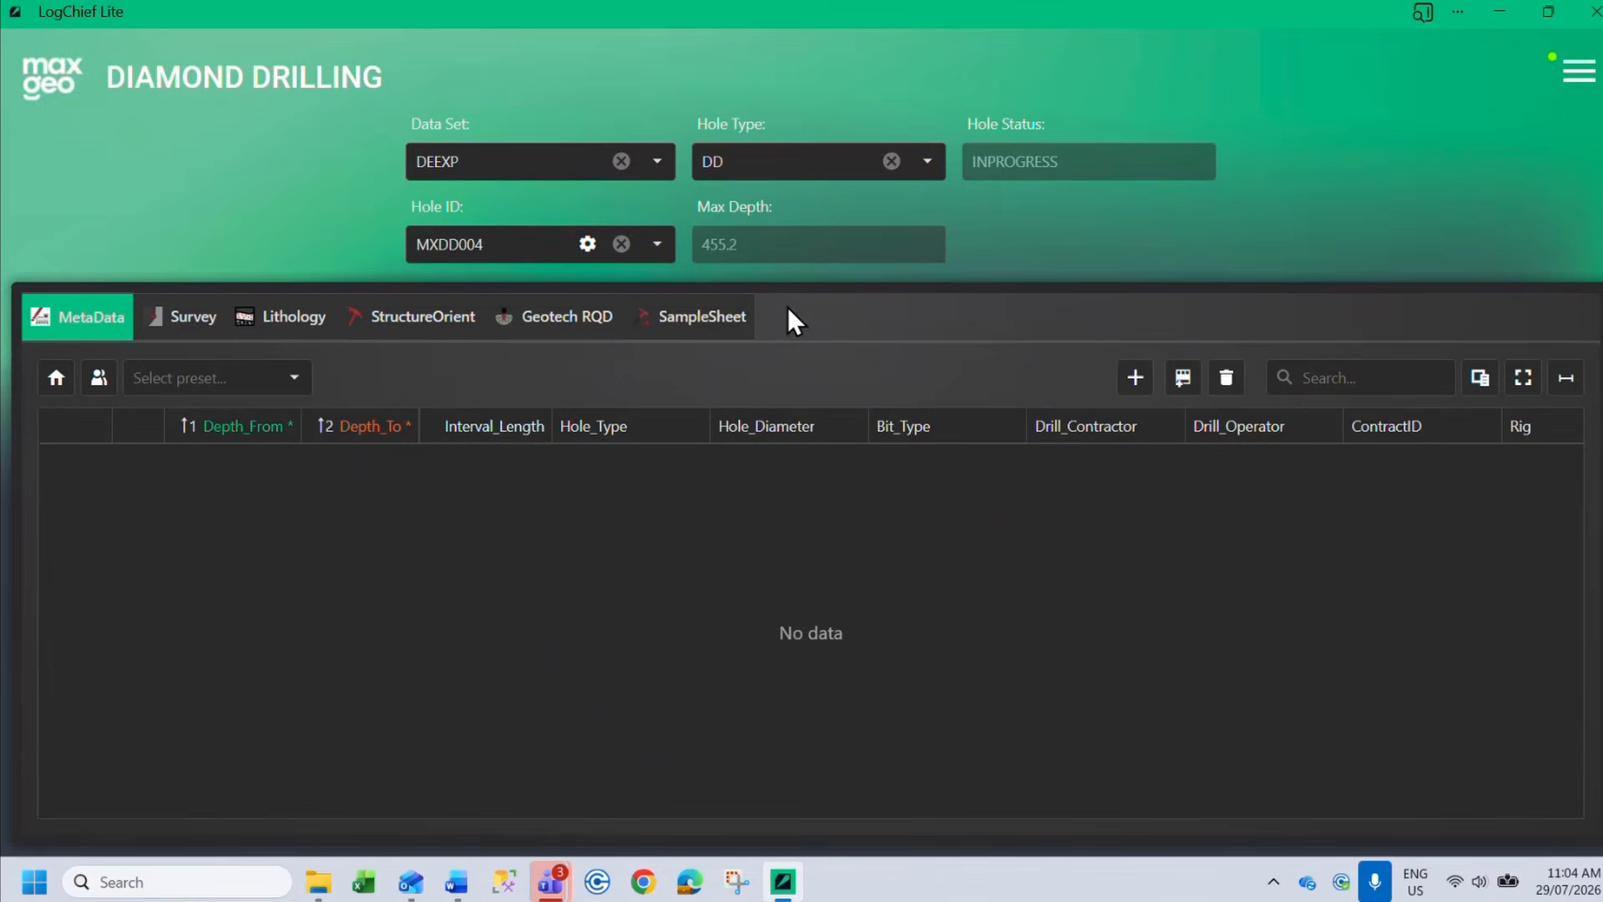
left_click(294, 319)
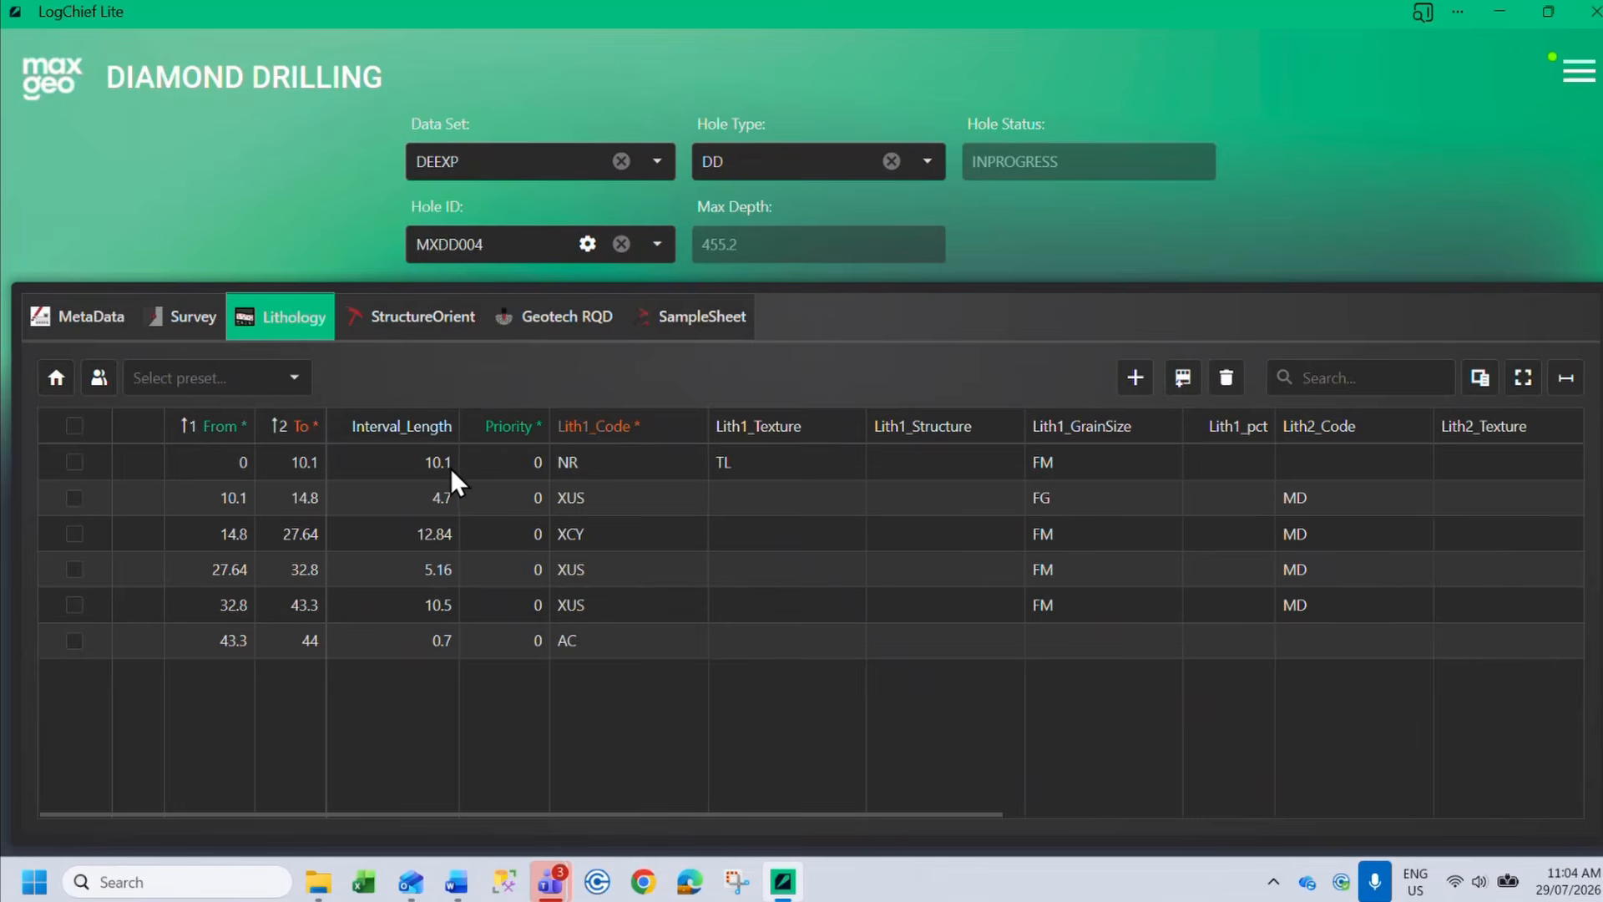
Check the editable To, Lith1_Code, Lith1_Texture and Lith1_GrainSize cells of the first lithology interval and their code lists
double_click(308, 466)
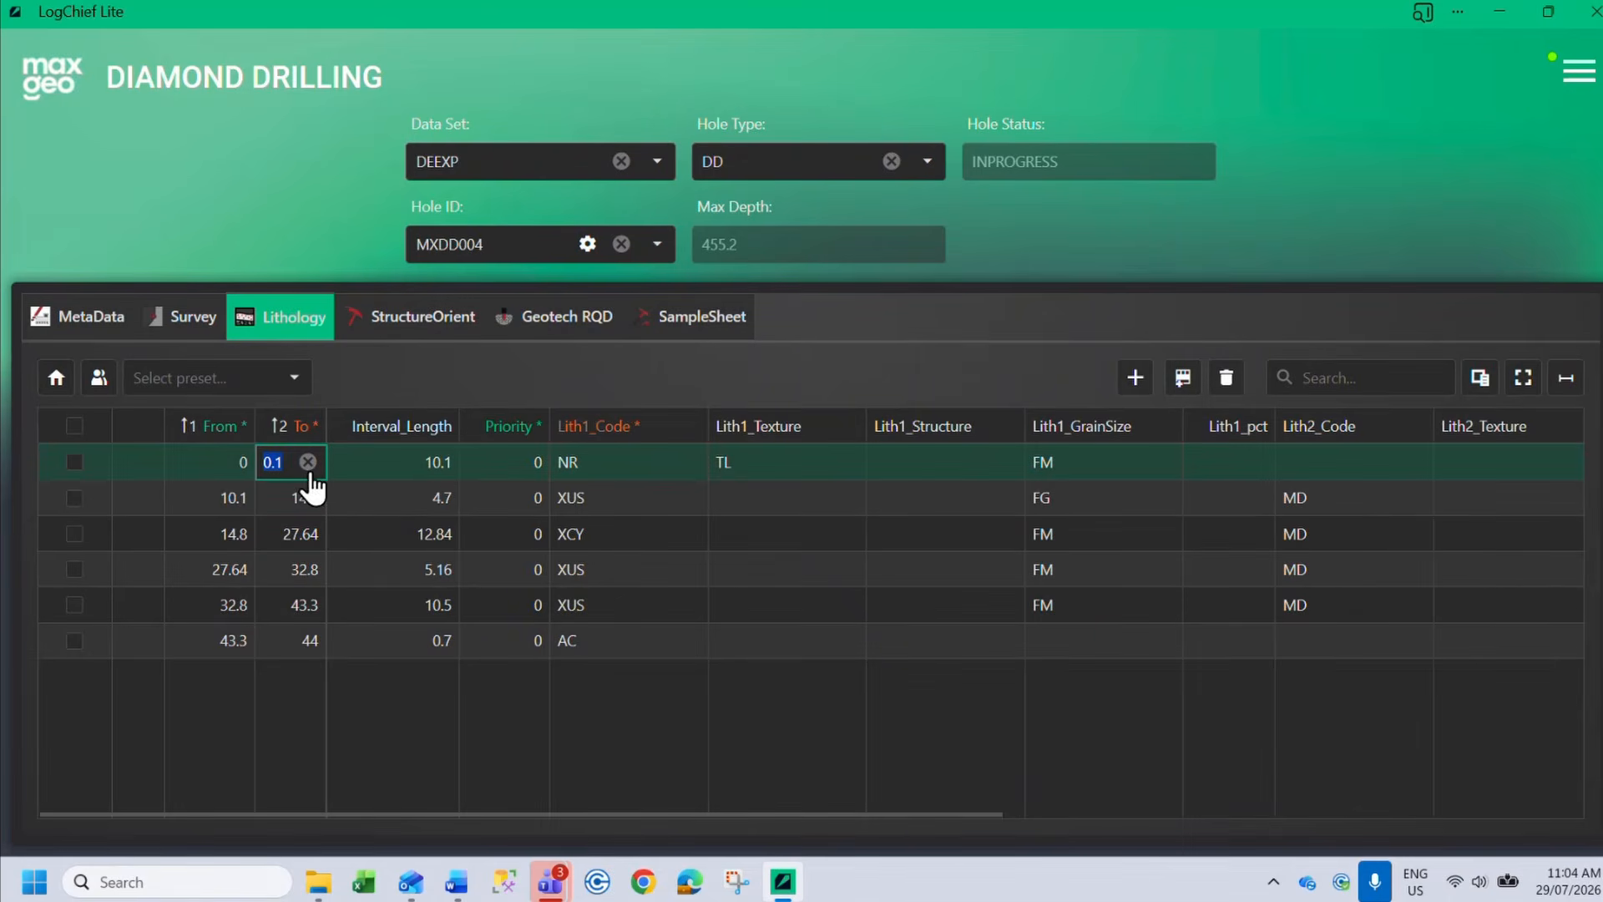
double_click(599, 464)
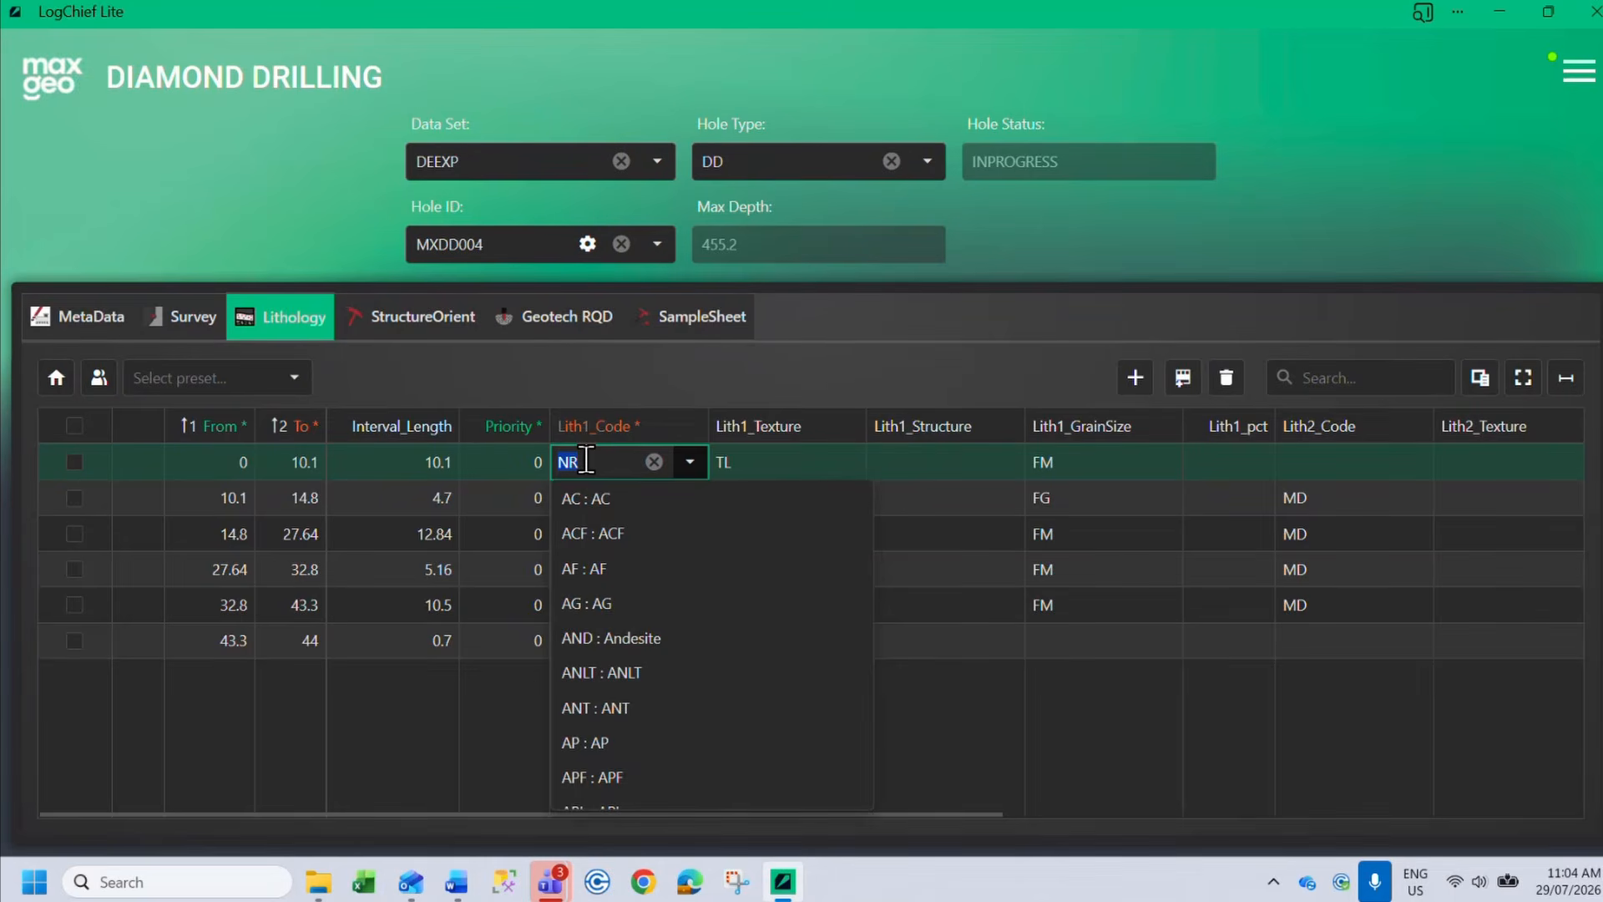
left_click(762, 464)
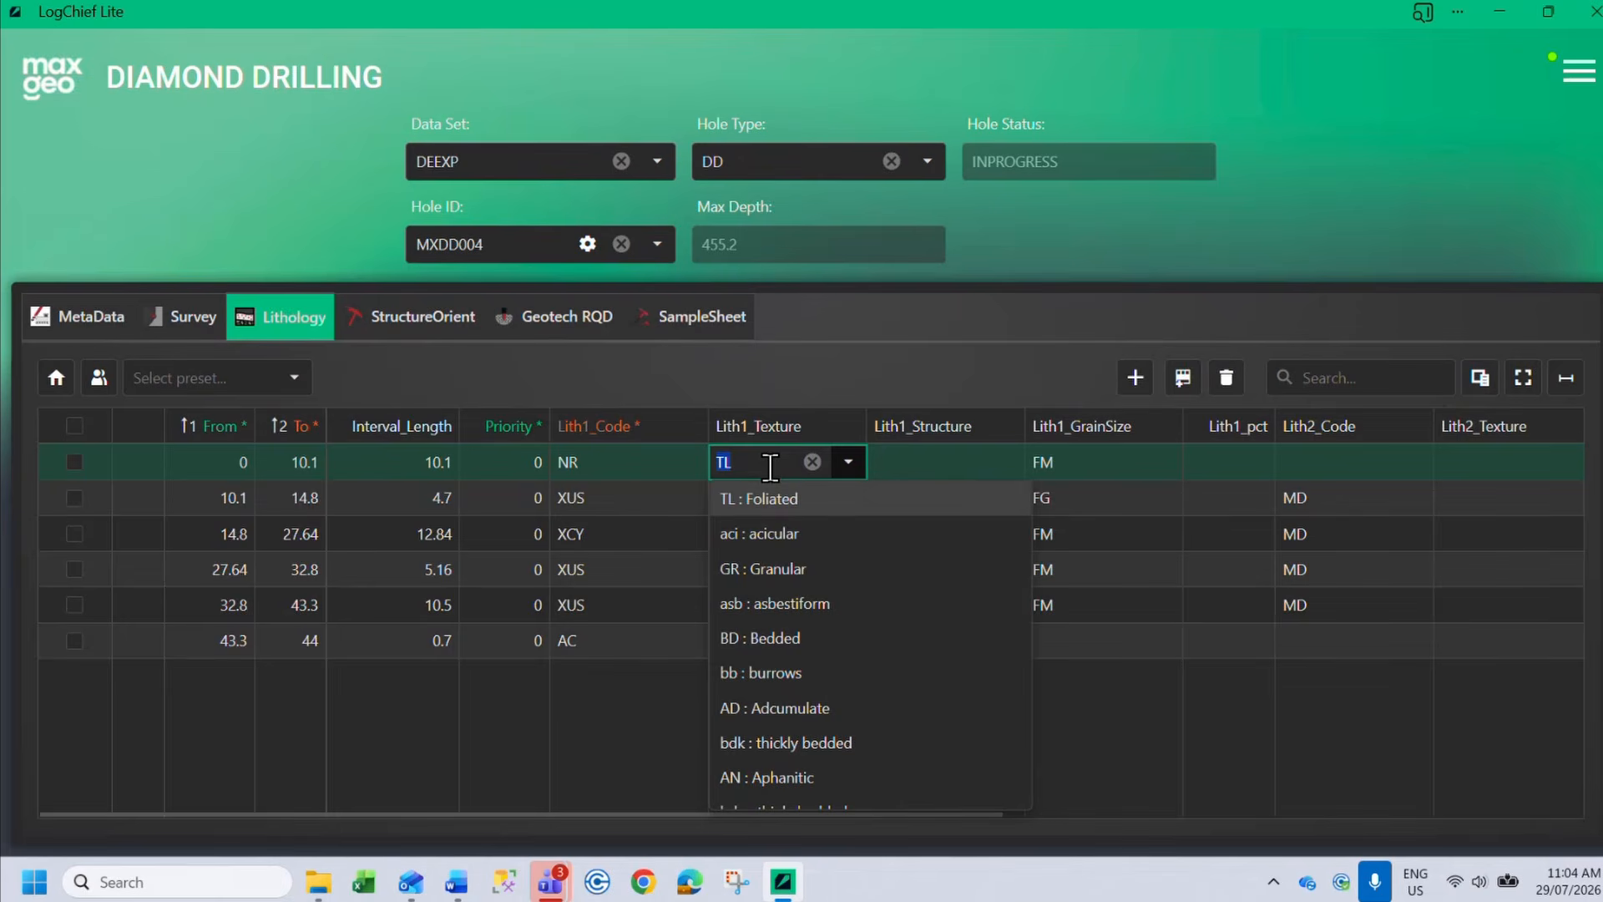
key("Left")
key("Right")
left_click(1066, 460)
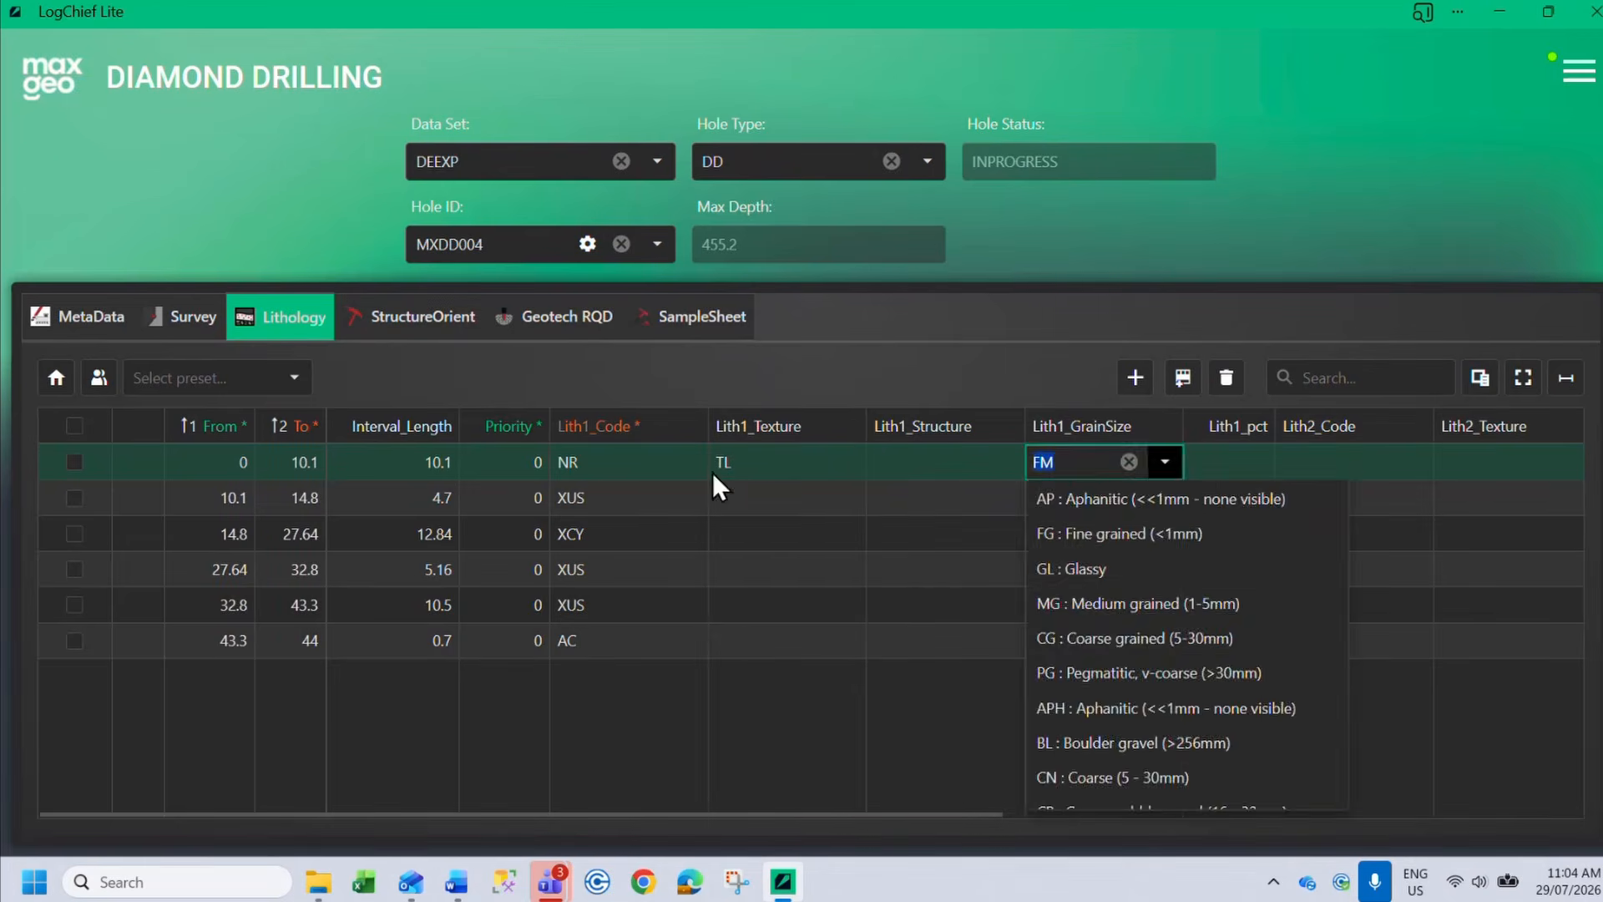
Set the Lith1_Texture of the first lithology interval to aci and save the row
left_click(679, 468)
left_click(787, 468)
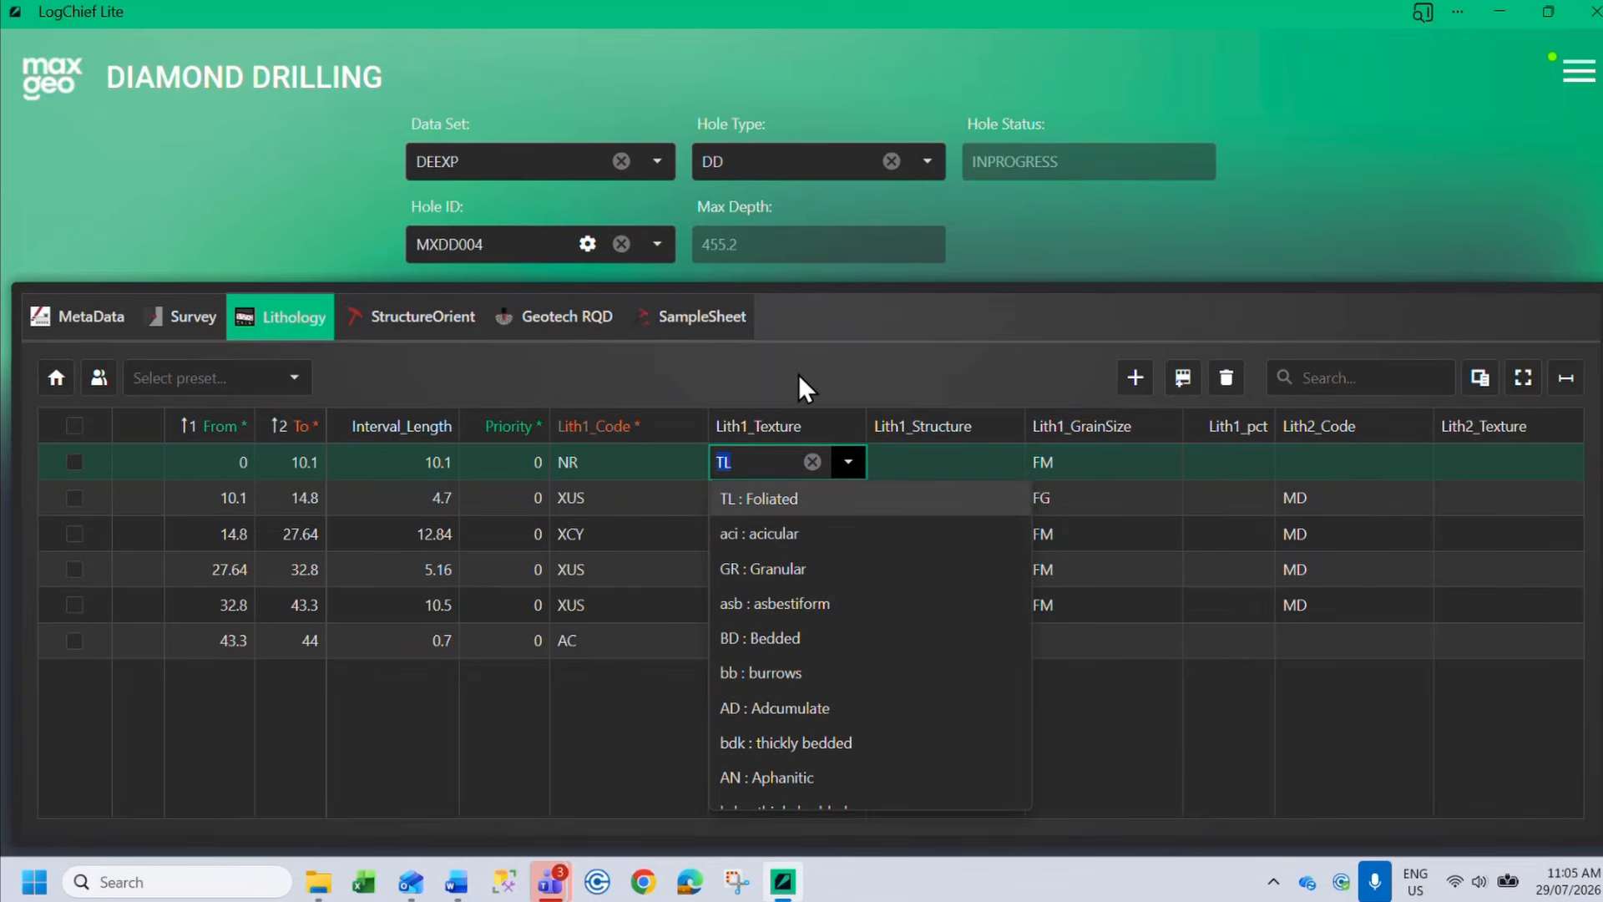
type("aci")
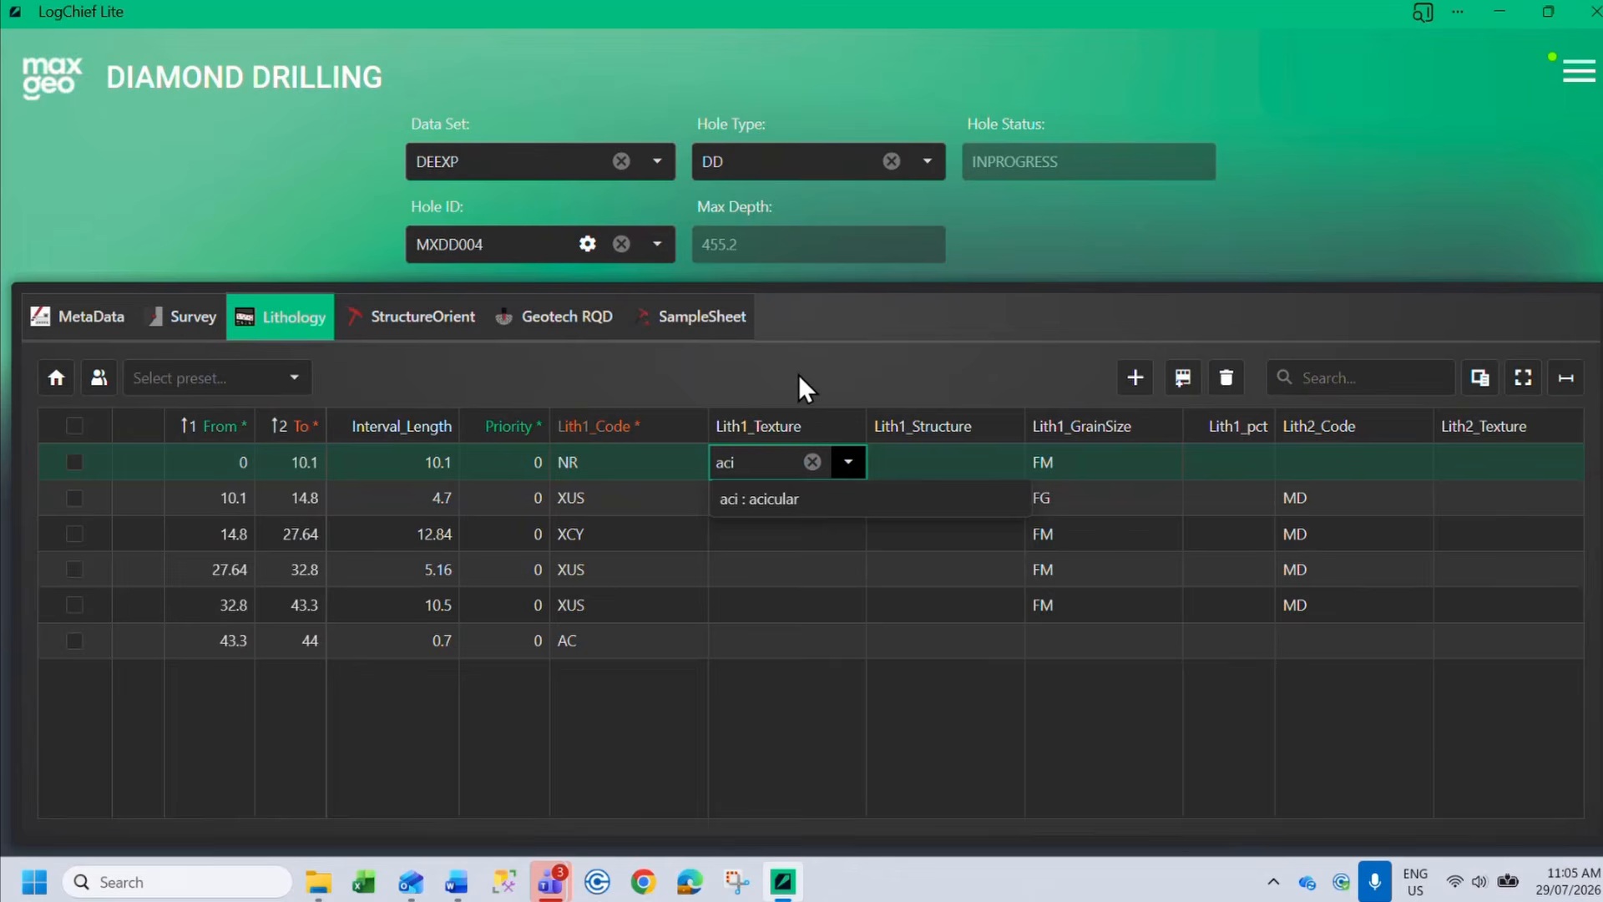
key("Return")
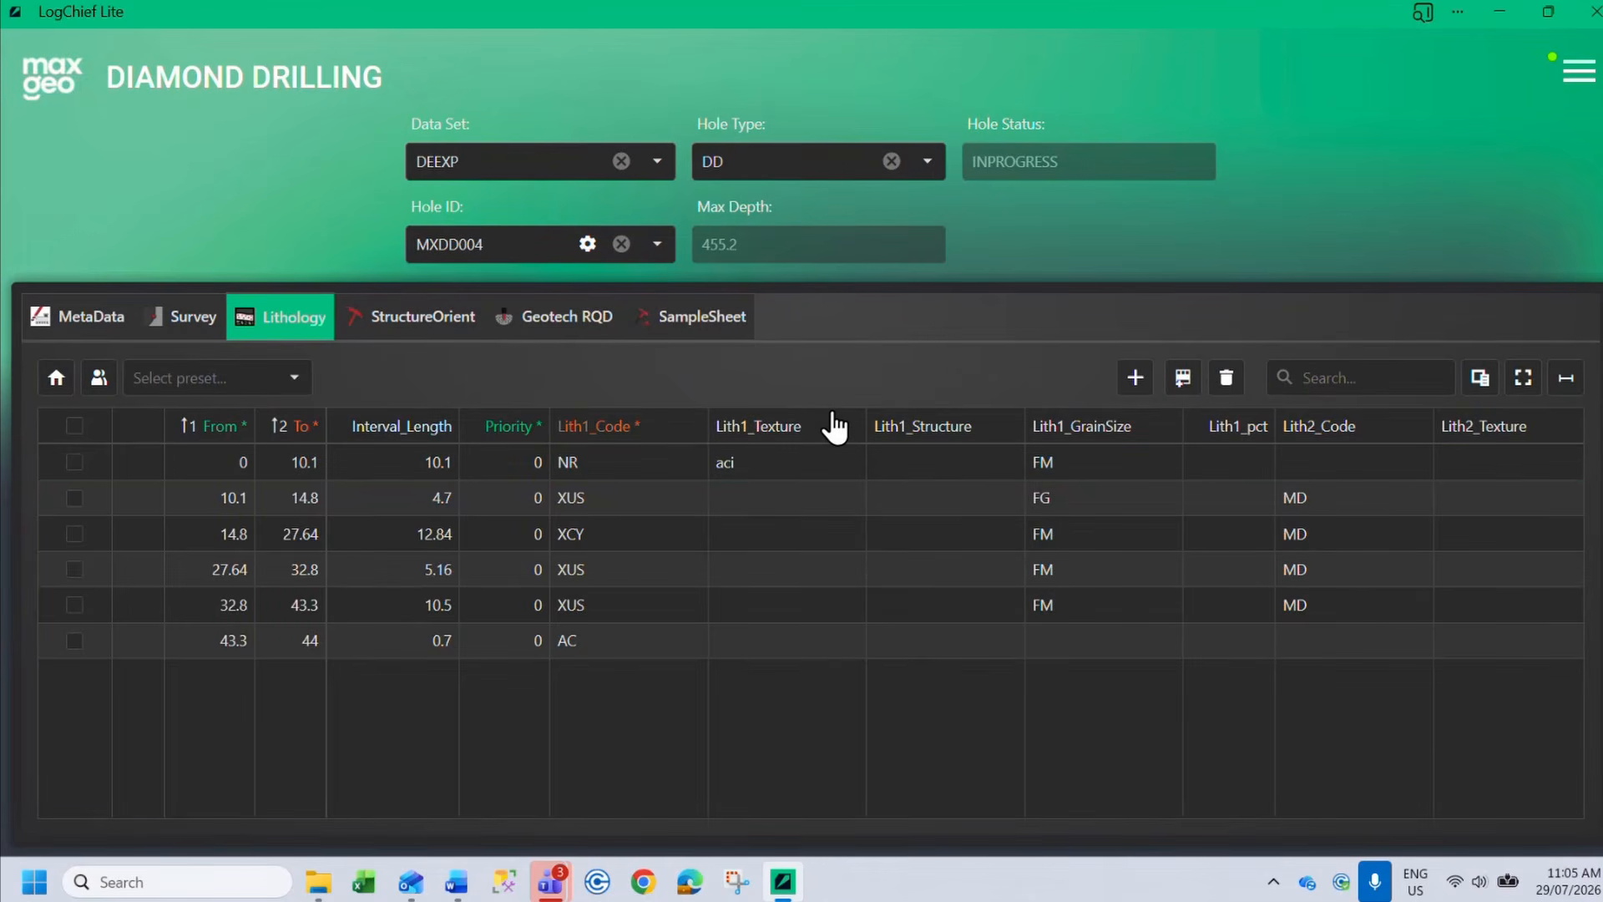
Add a new lithology row from 44 to 45 with Lith1_Code AC
left_click(1136, 380)
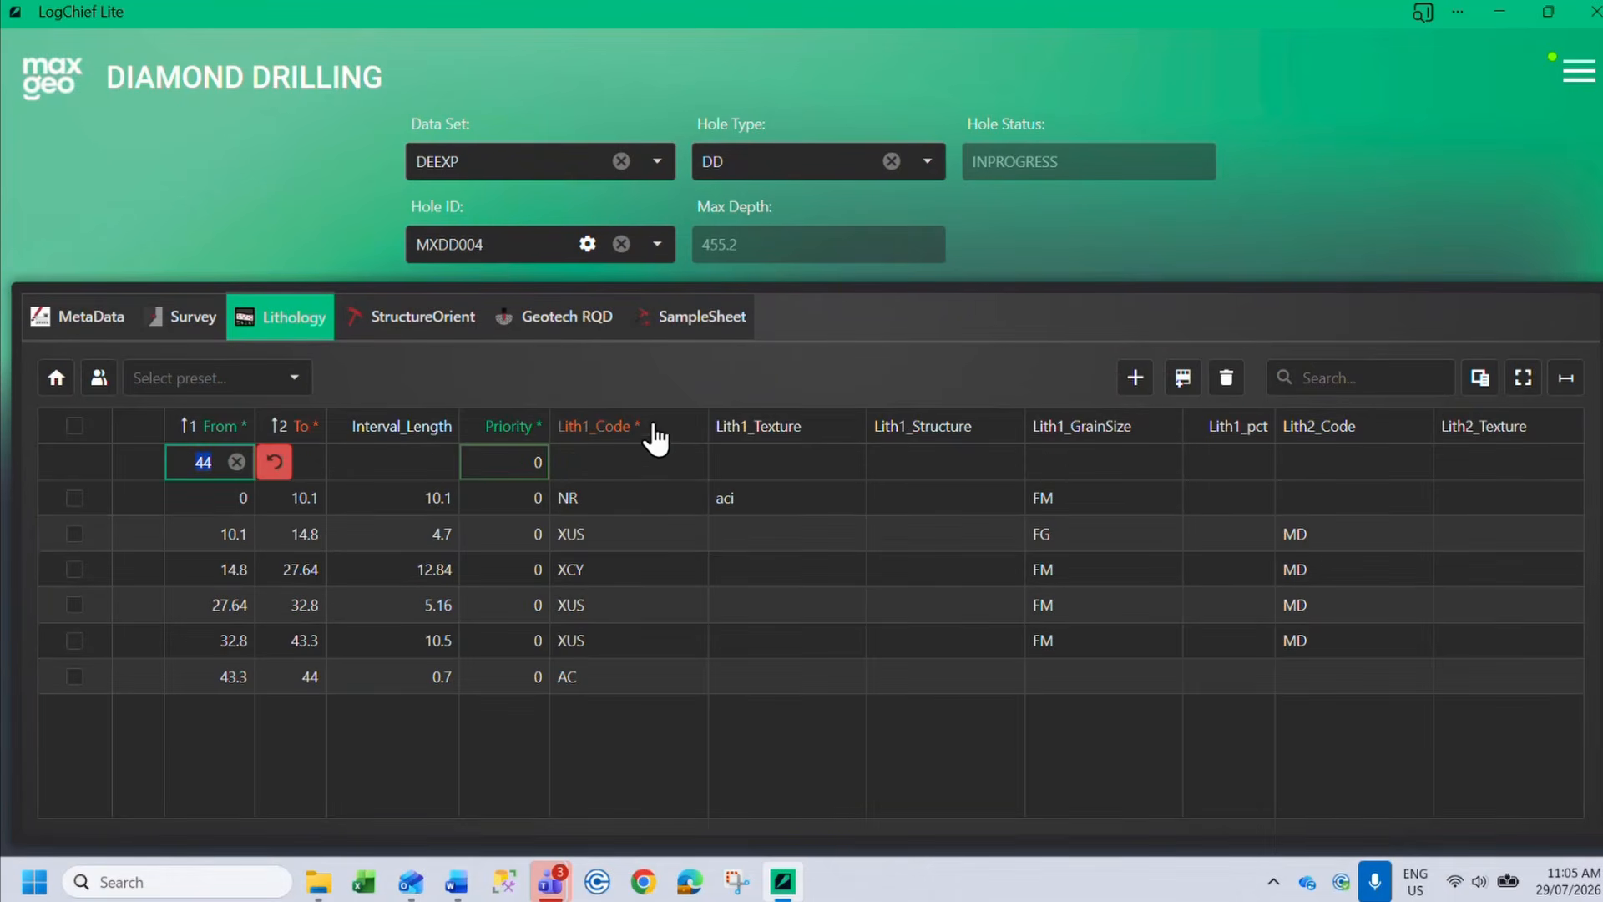
key("Tab")
type("45")
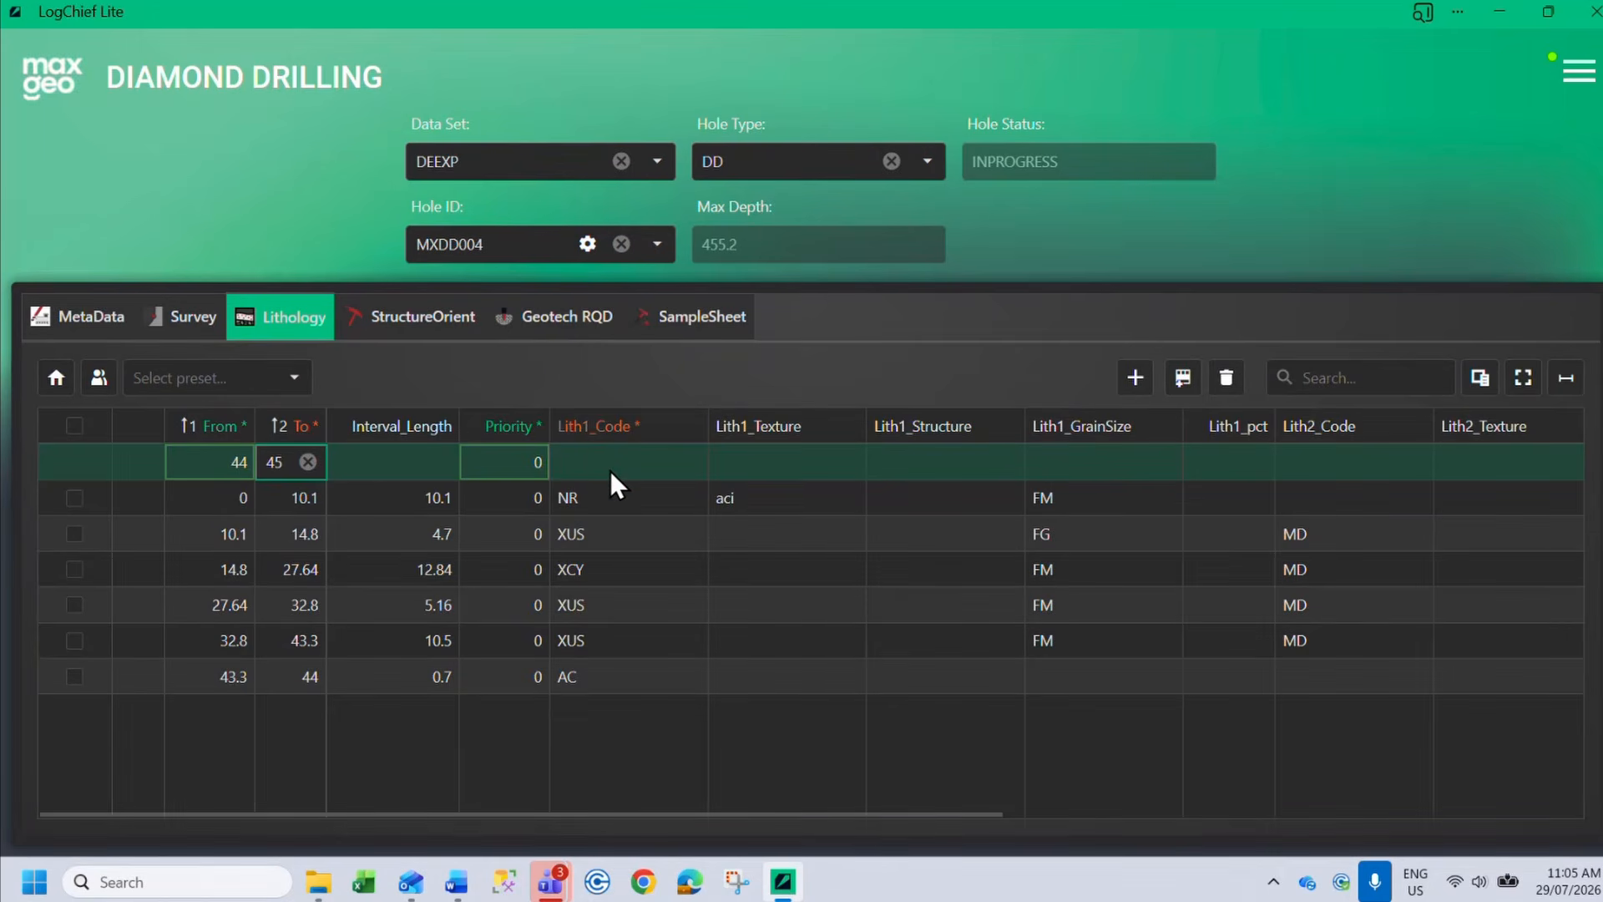
left_click(610, 470)
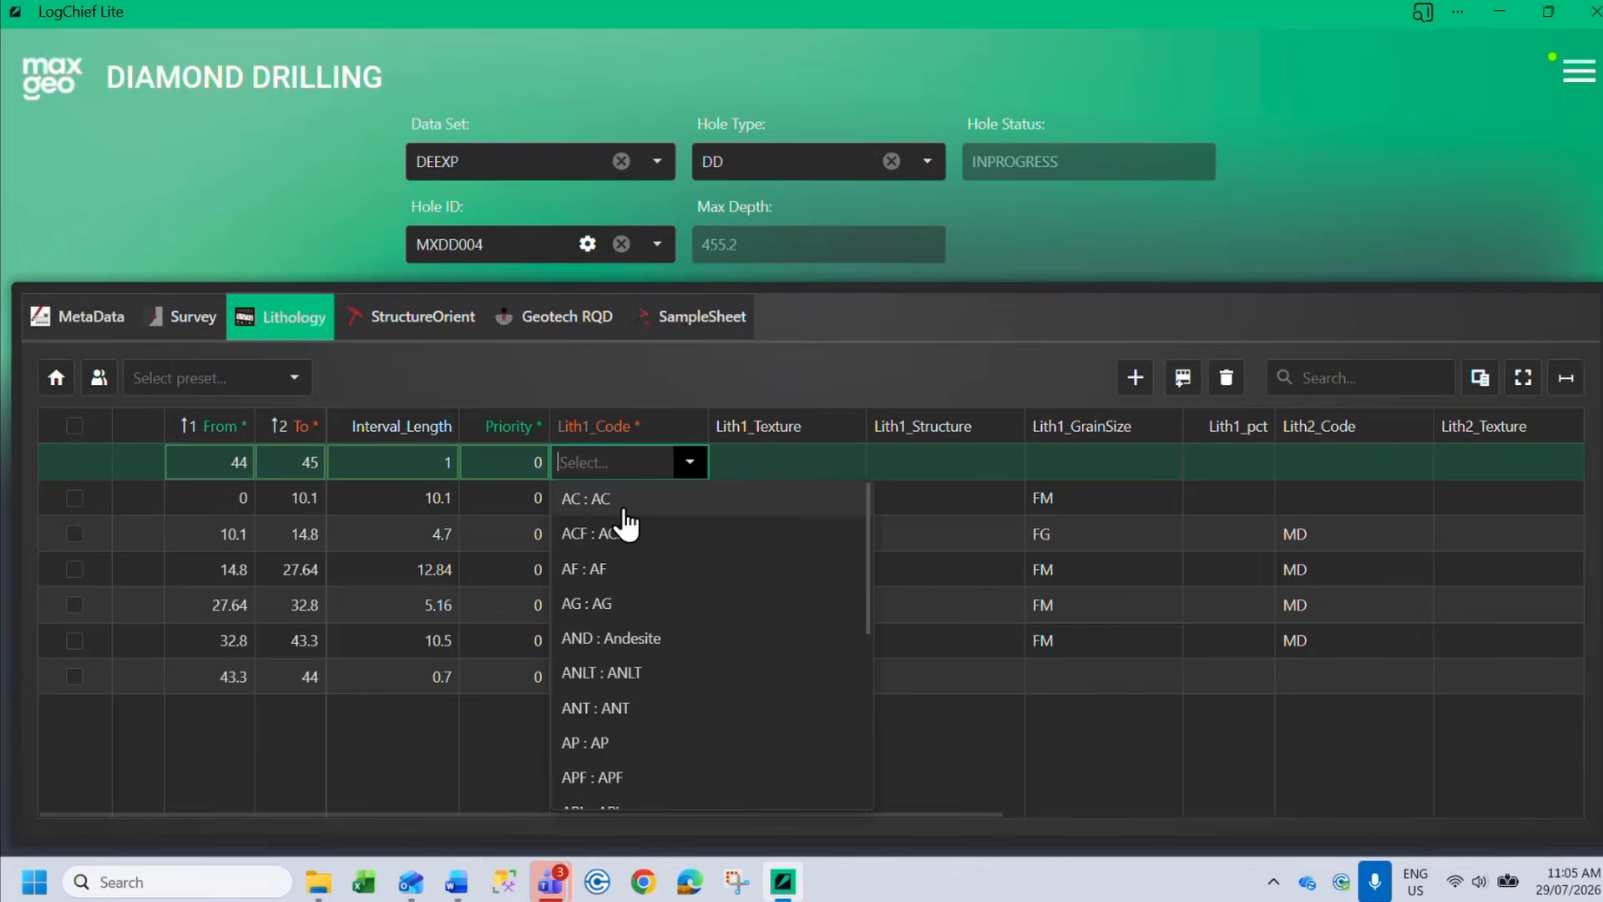
type("ac")
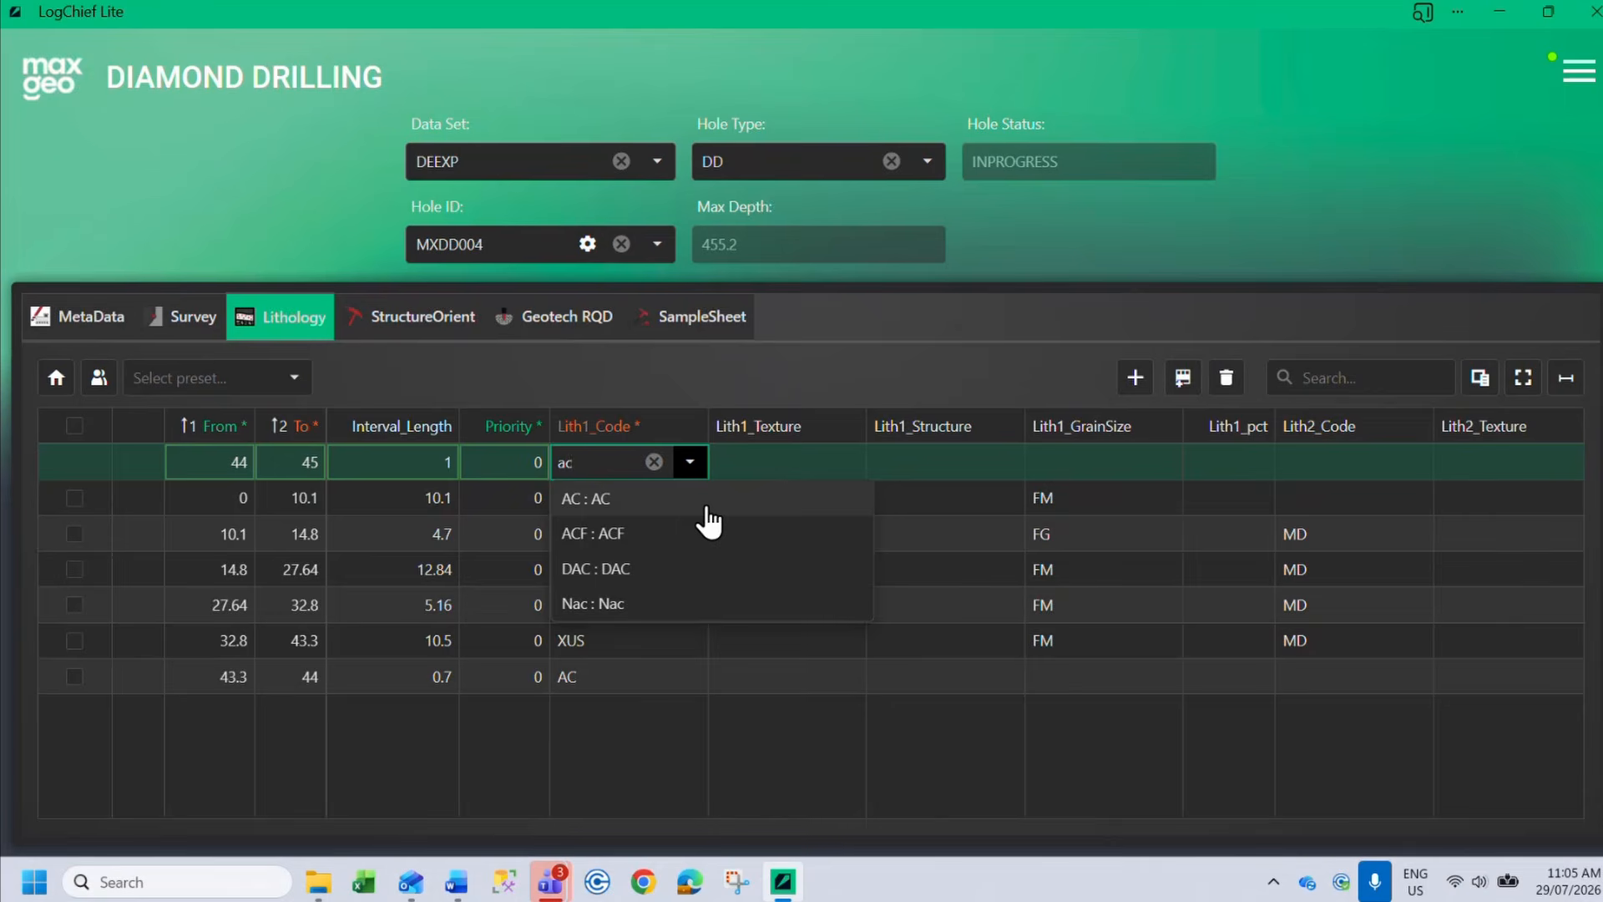
key("Tab")
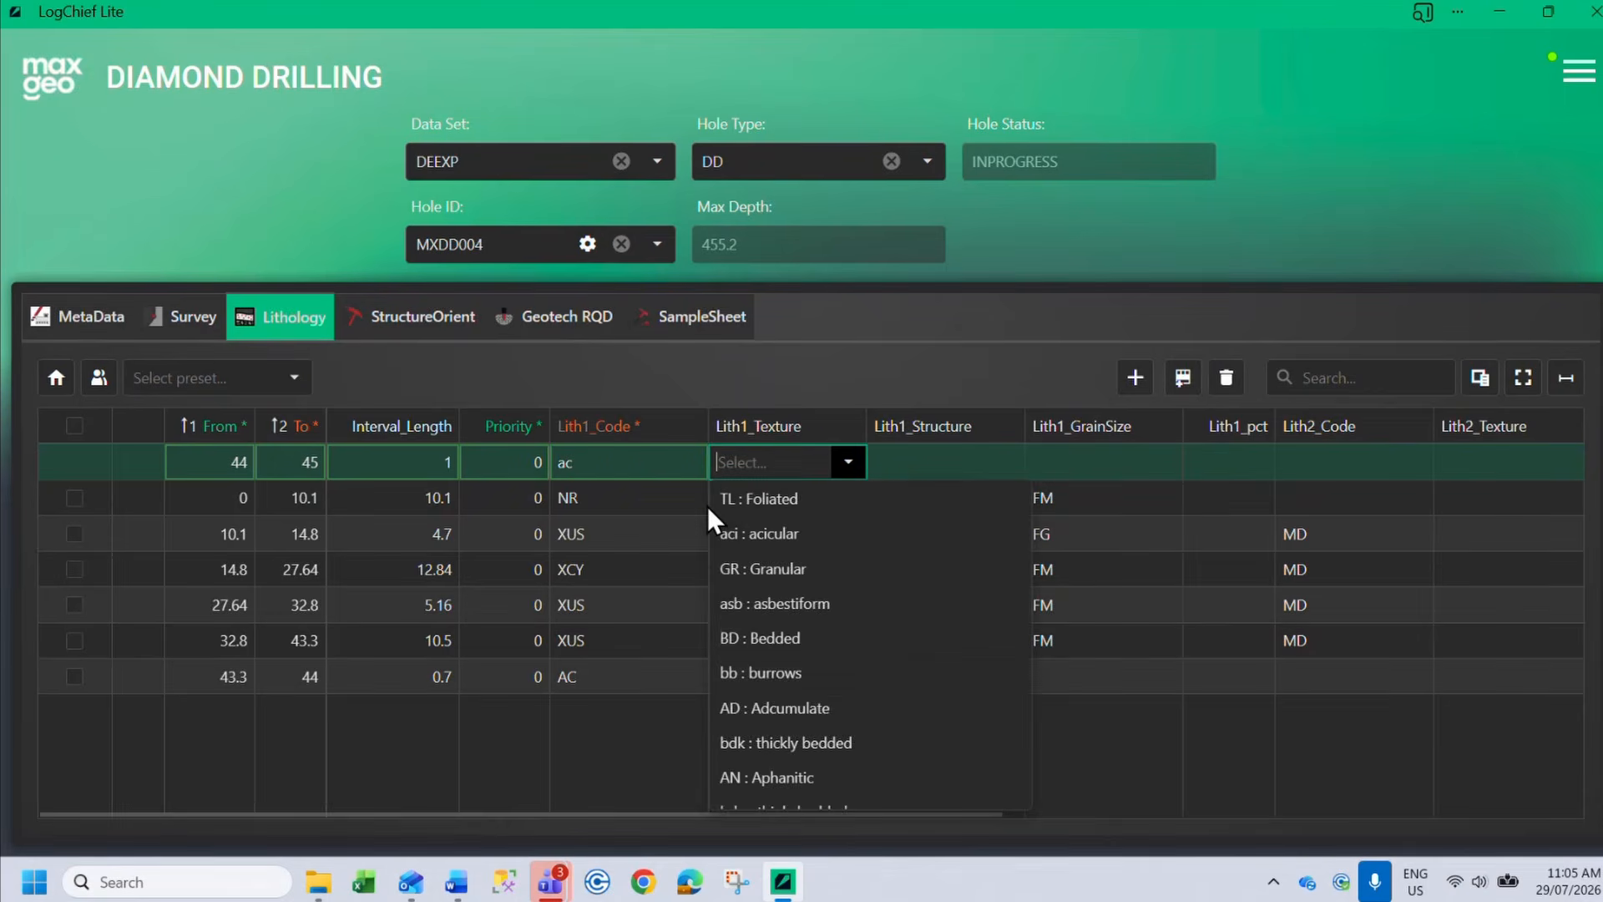
Leave the new row's texture blank, set Lith1_Structure to B and Lith1_GrainSize to GL, and save the row
key("Tab")
type("b")
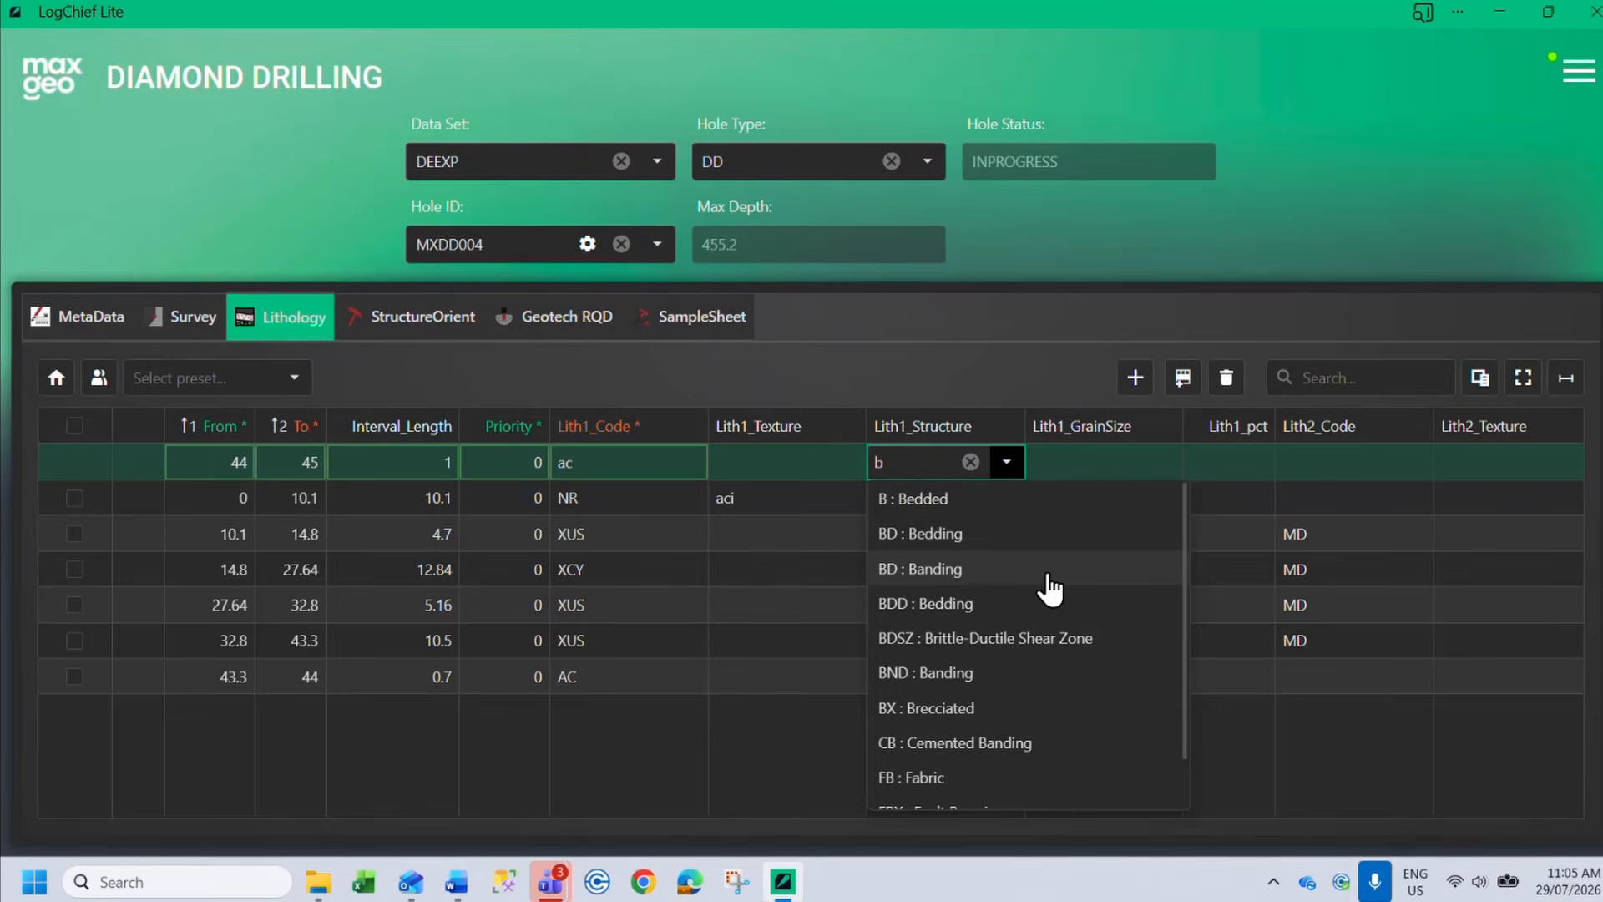
left_click(1104, 461)
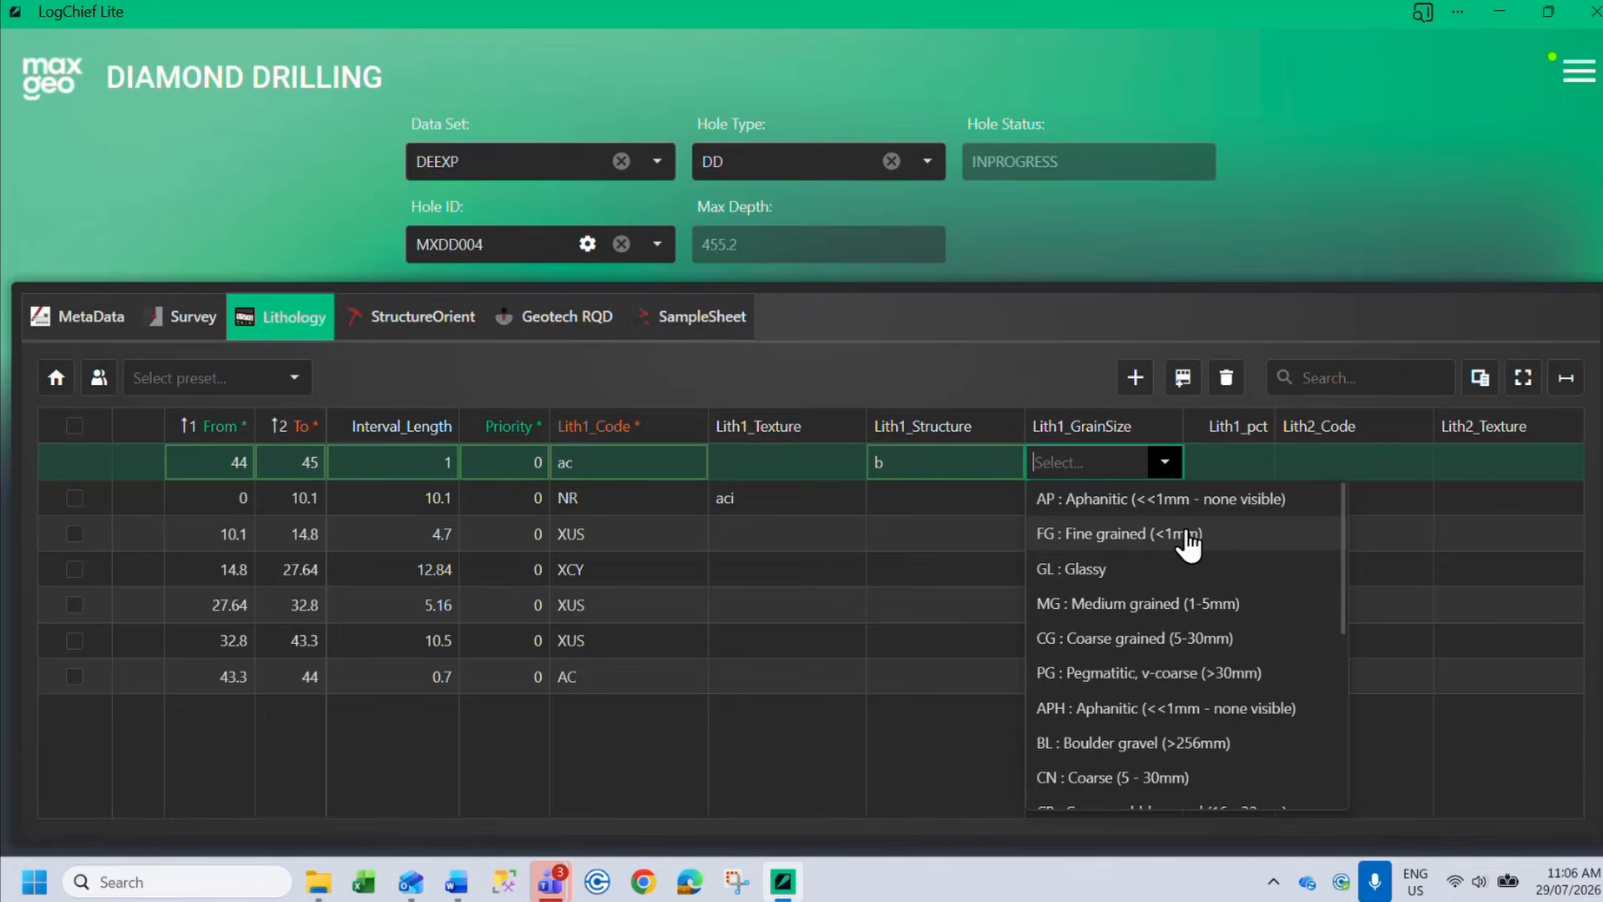
type("gl")
key("Tab")
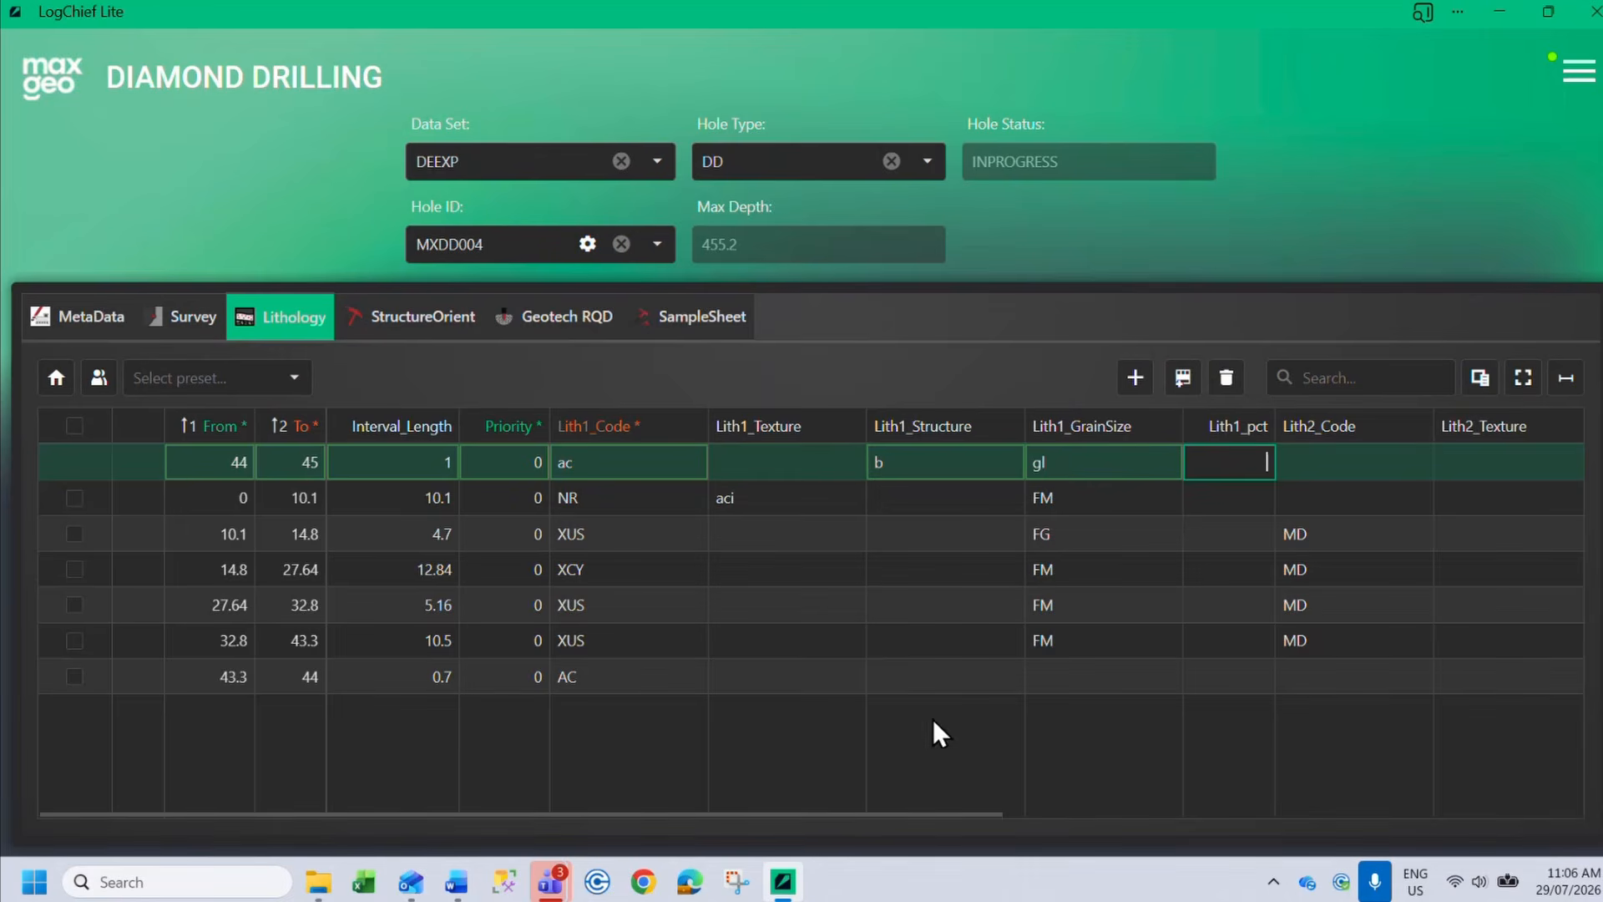
key("Return")
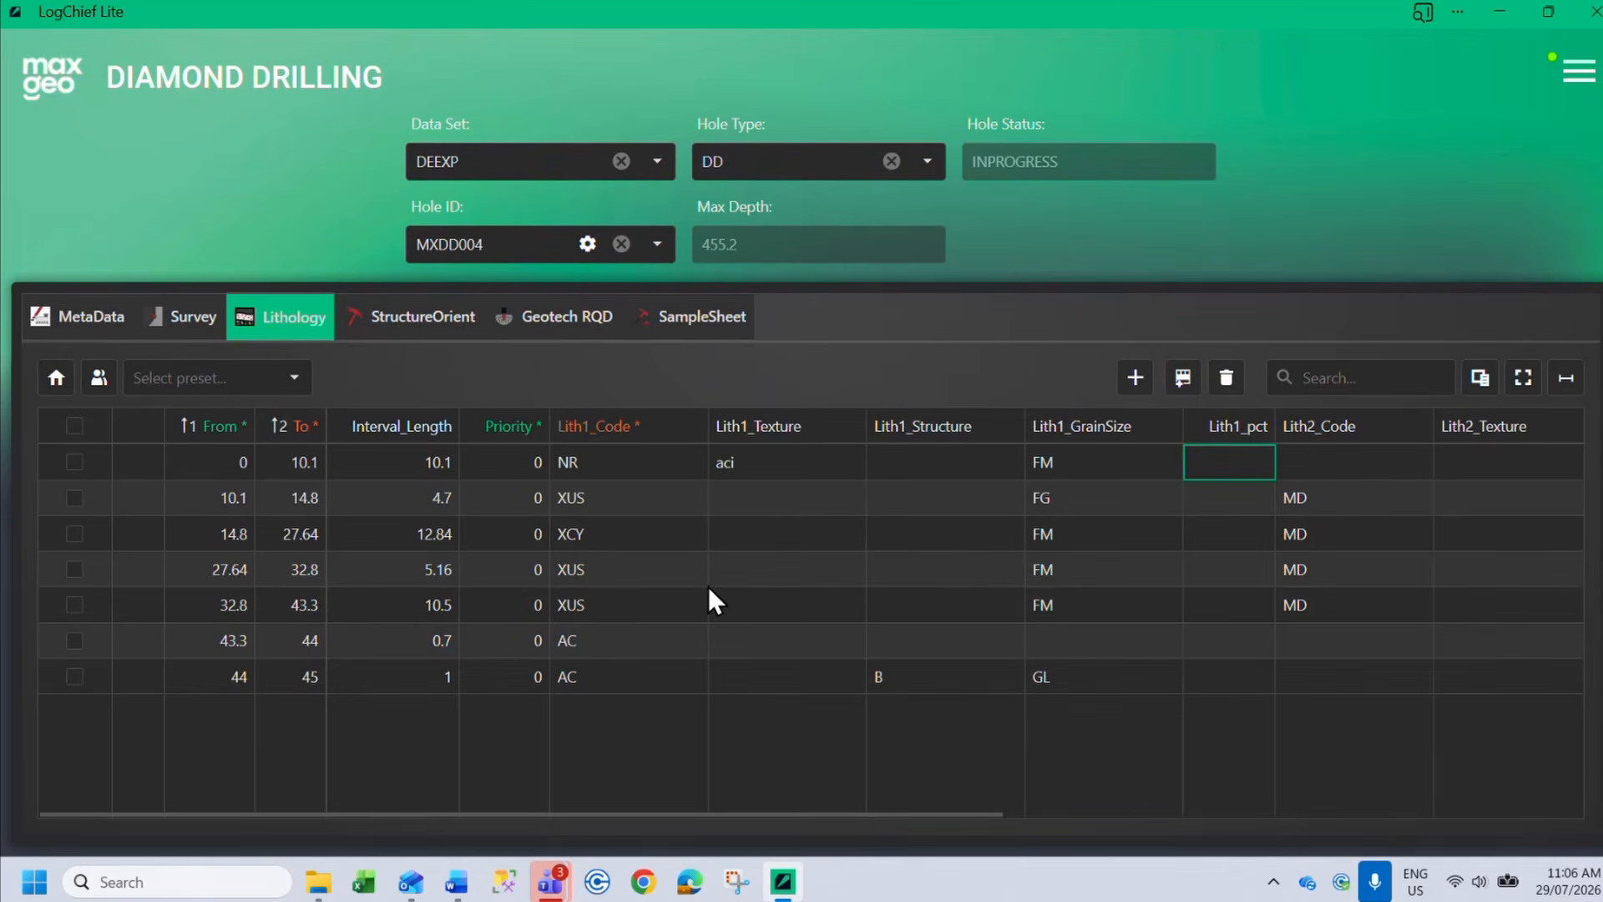
left_click(780, 673)
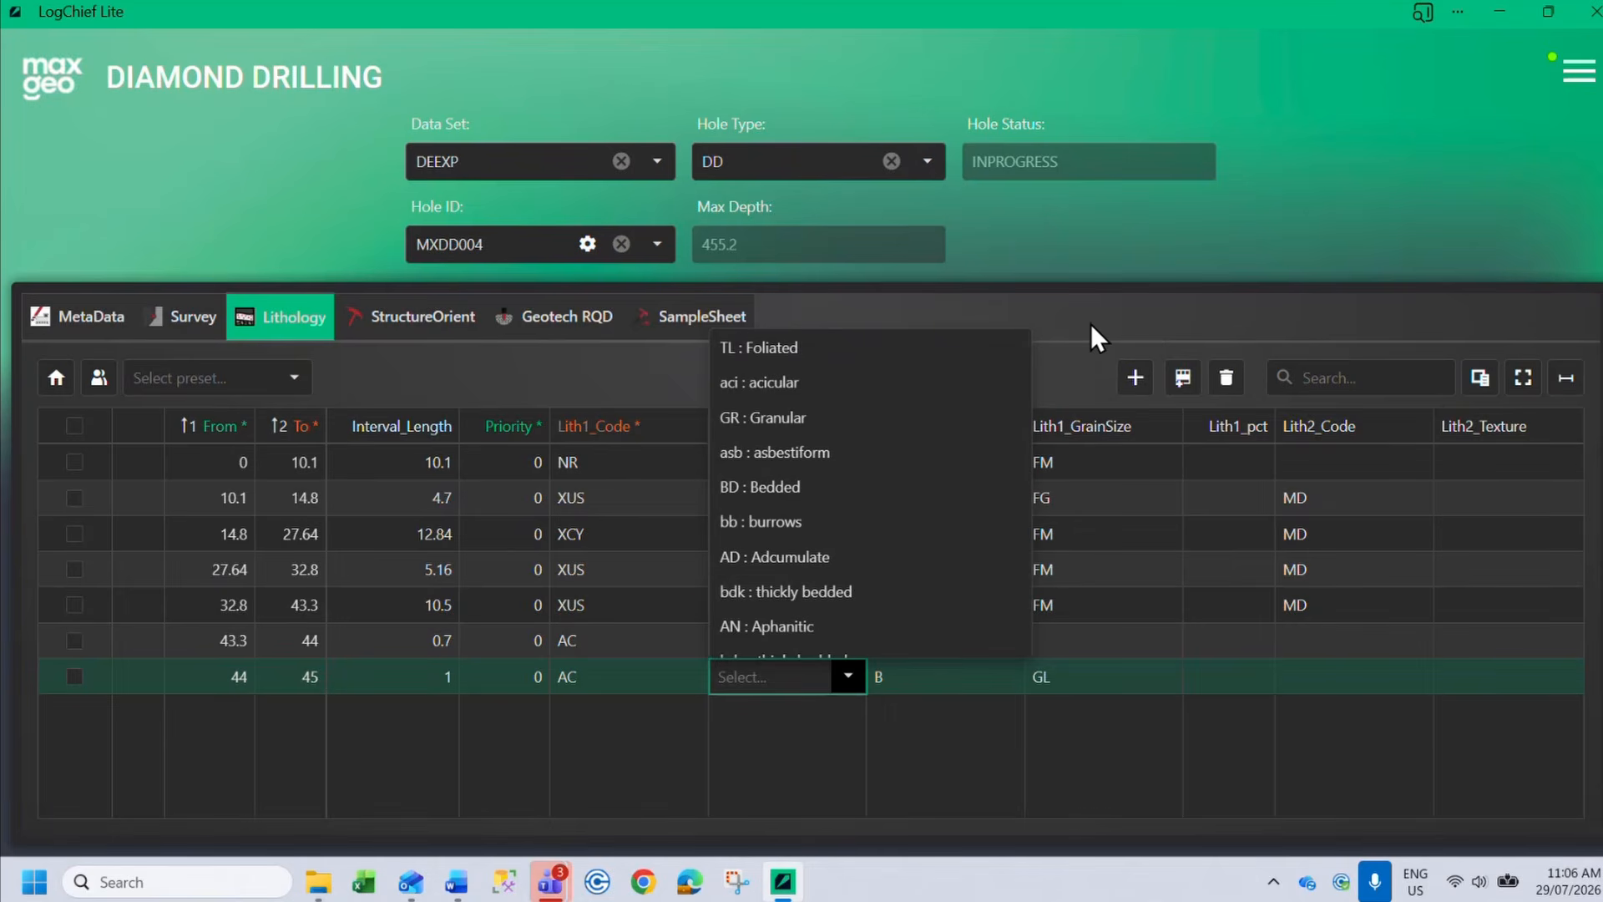
left_click(1039, 323)
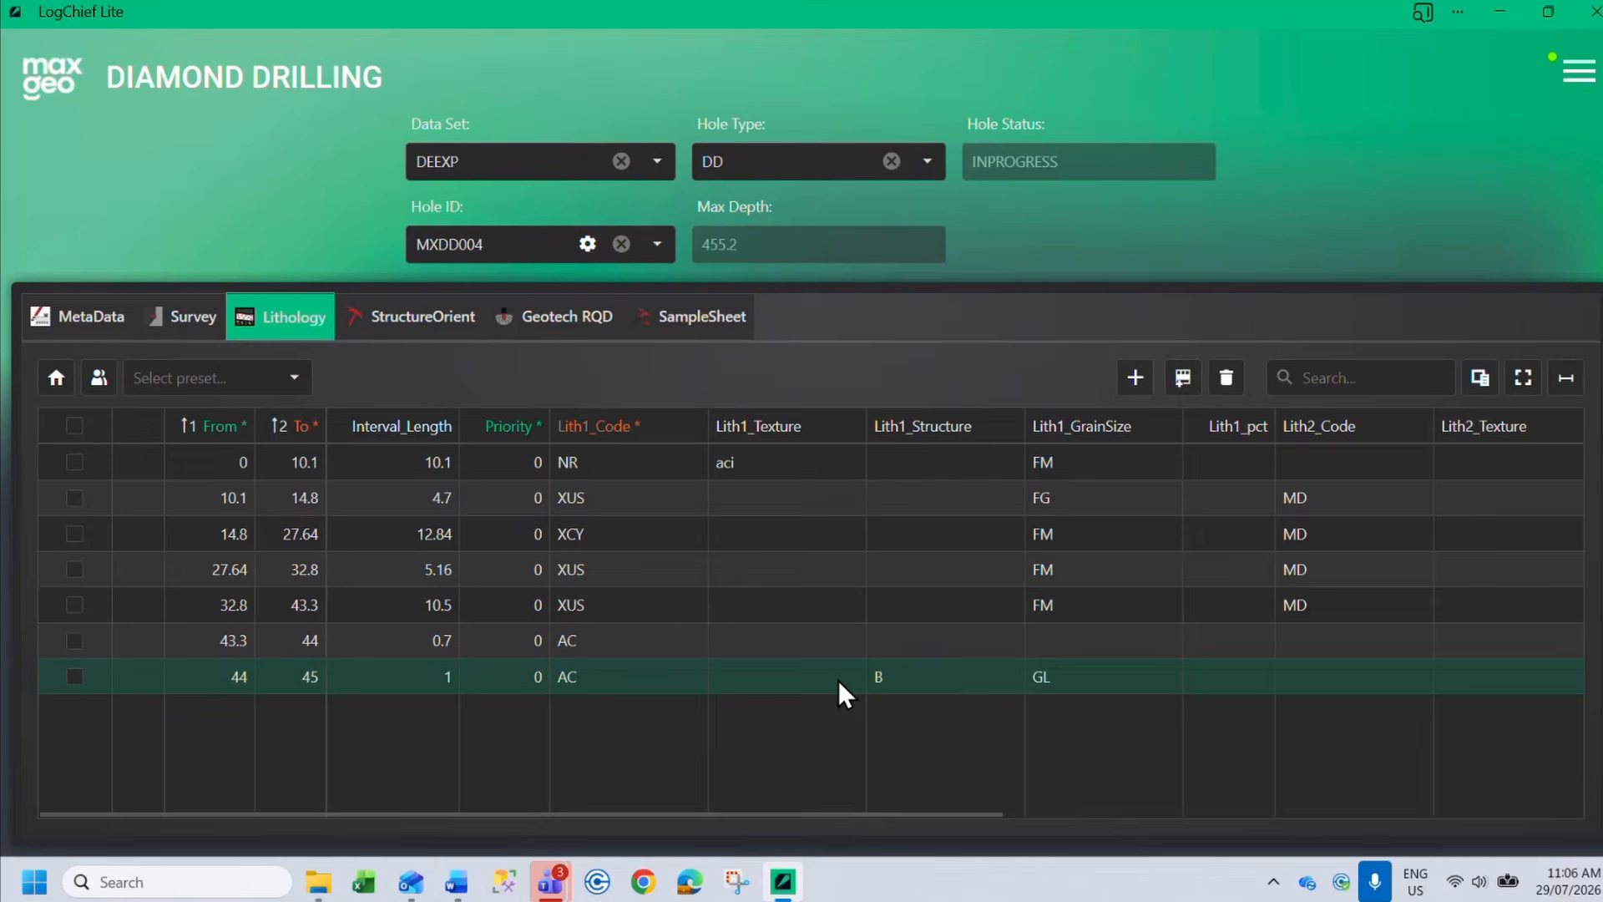
Add a lithology row from 45 to 46 with Lith1_Texture TL and Lith1_Structure B, leaving Lith1_Code empty
left_click(1136, 379)
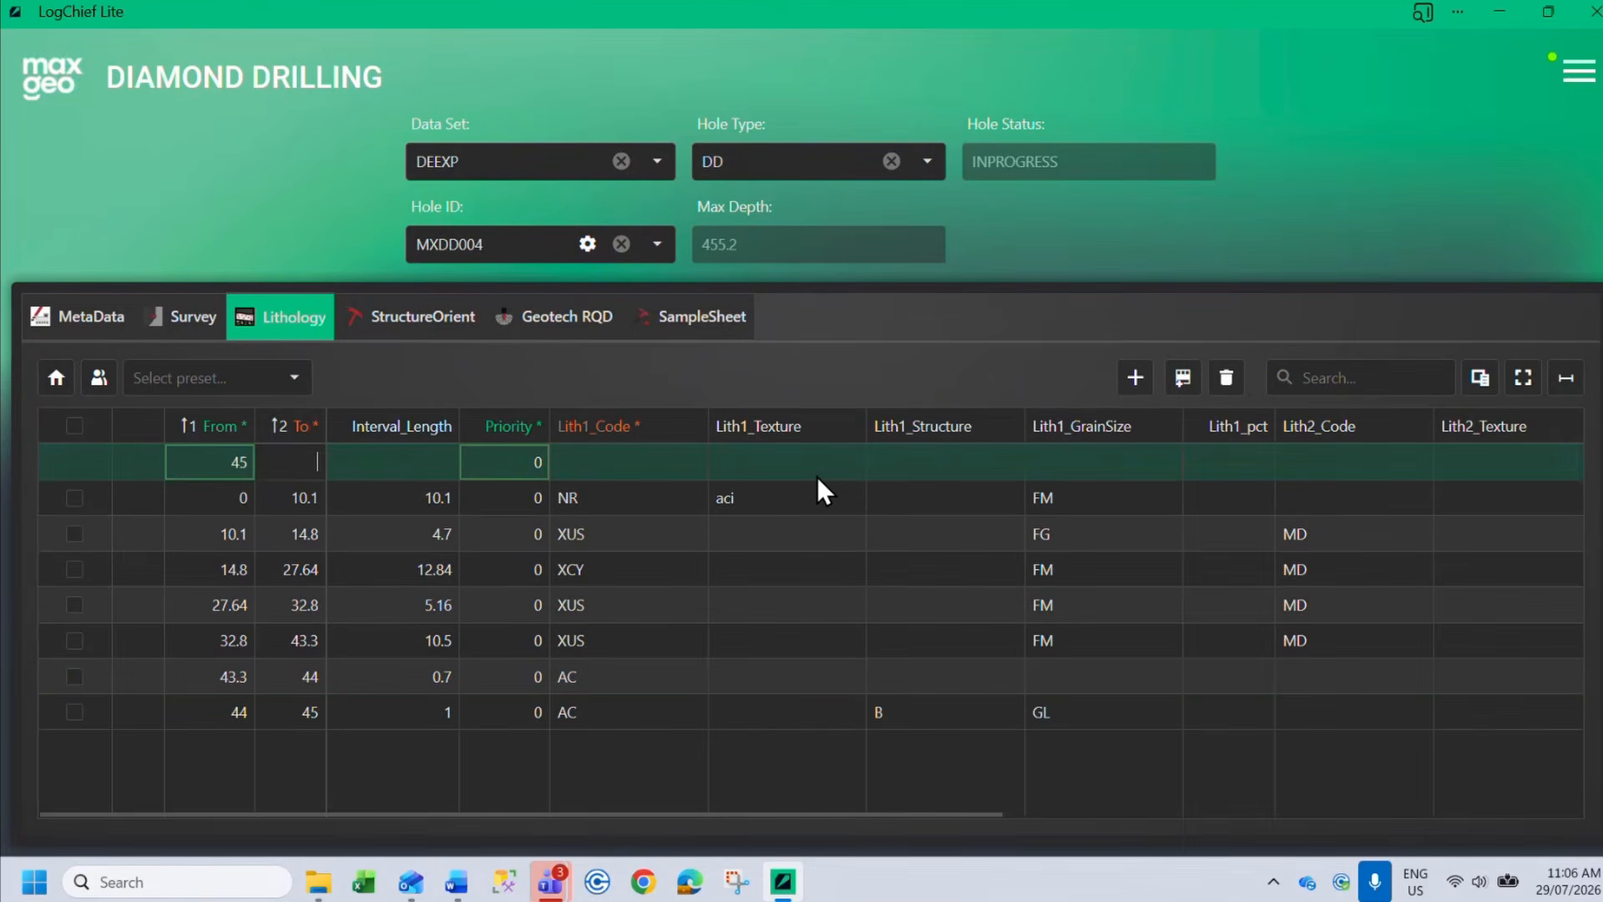
type("46")
left_click(830, 473)
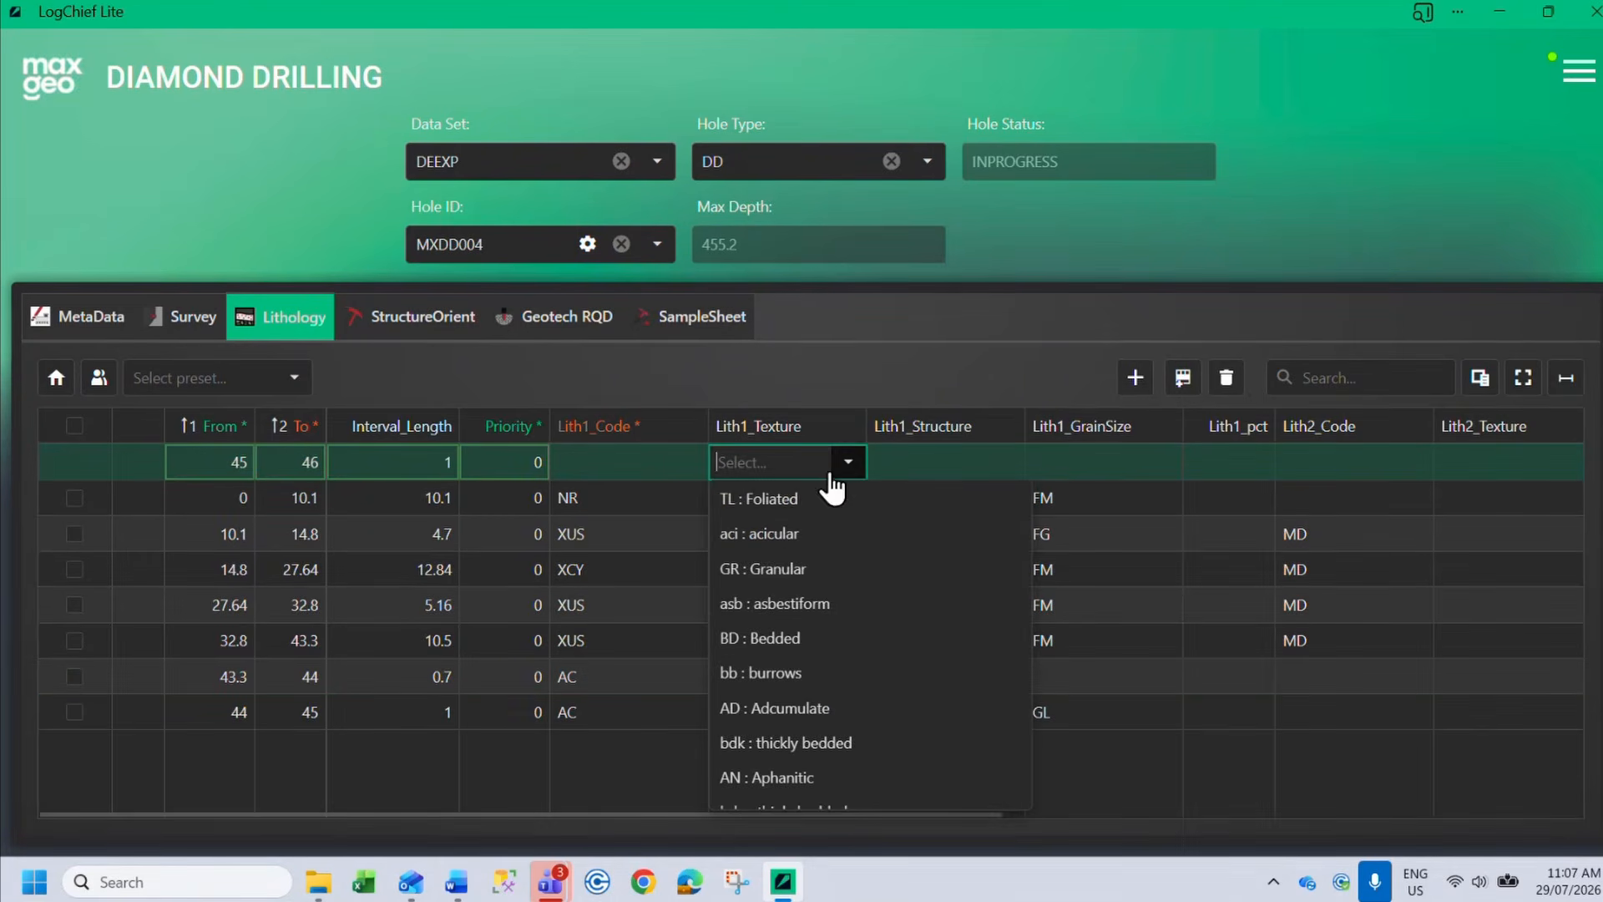
type("tl")
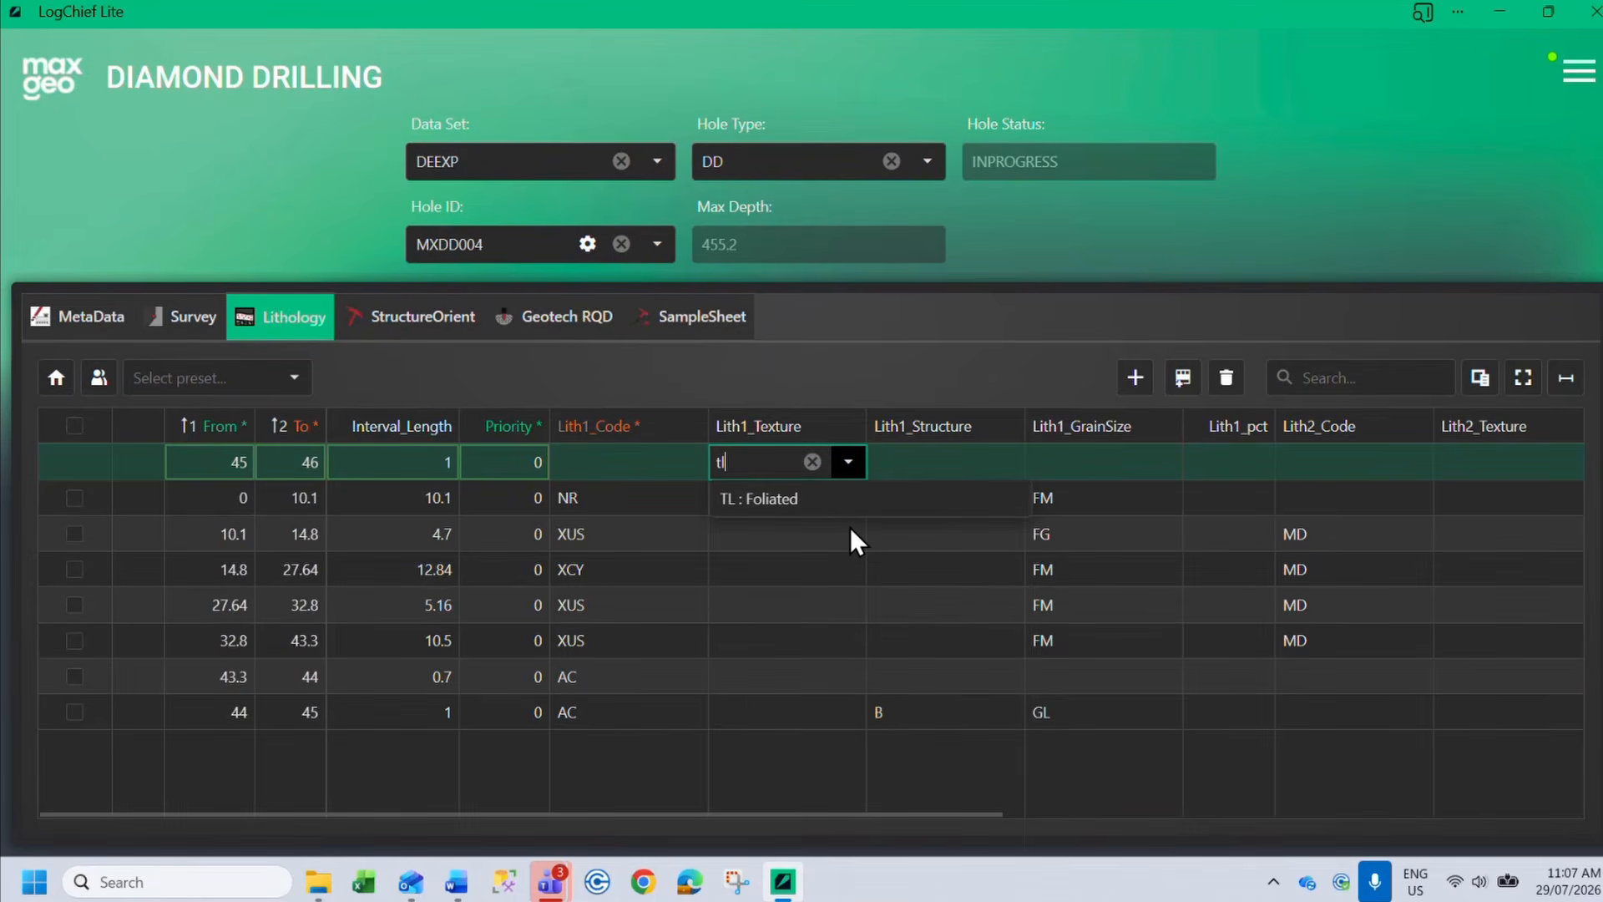
key("Tab")
type("b")
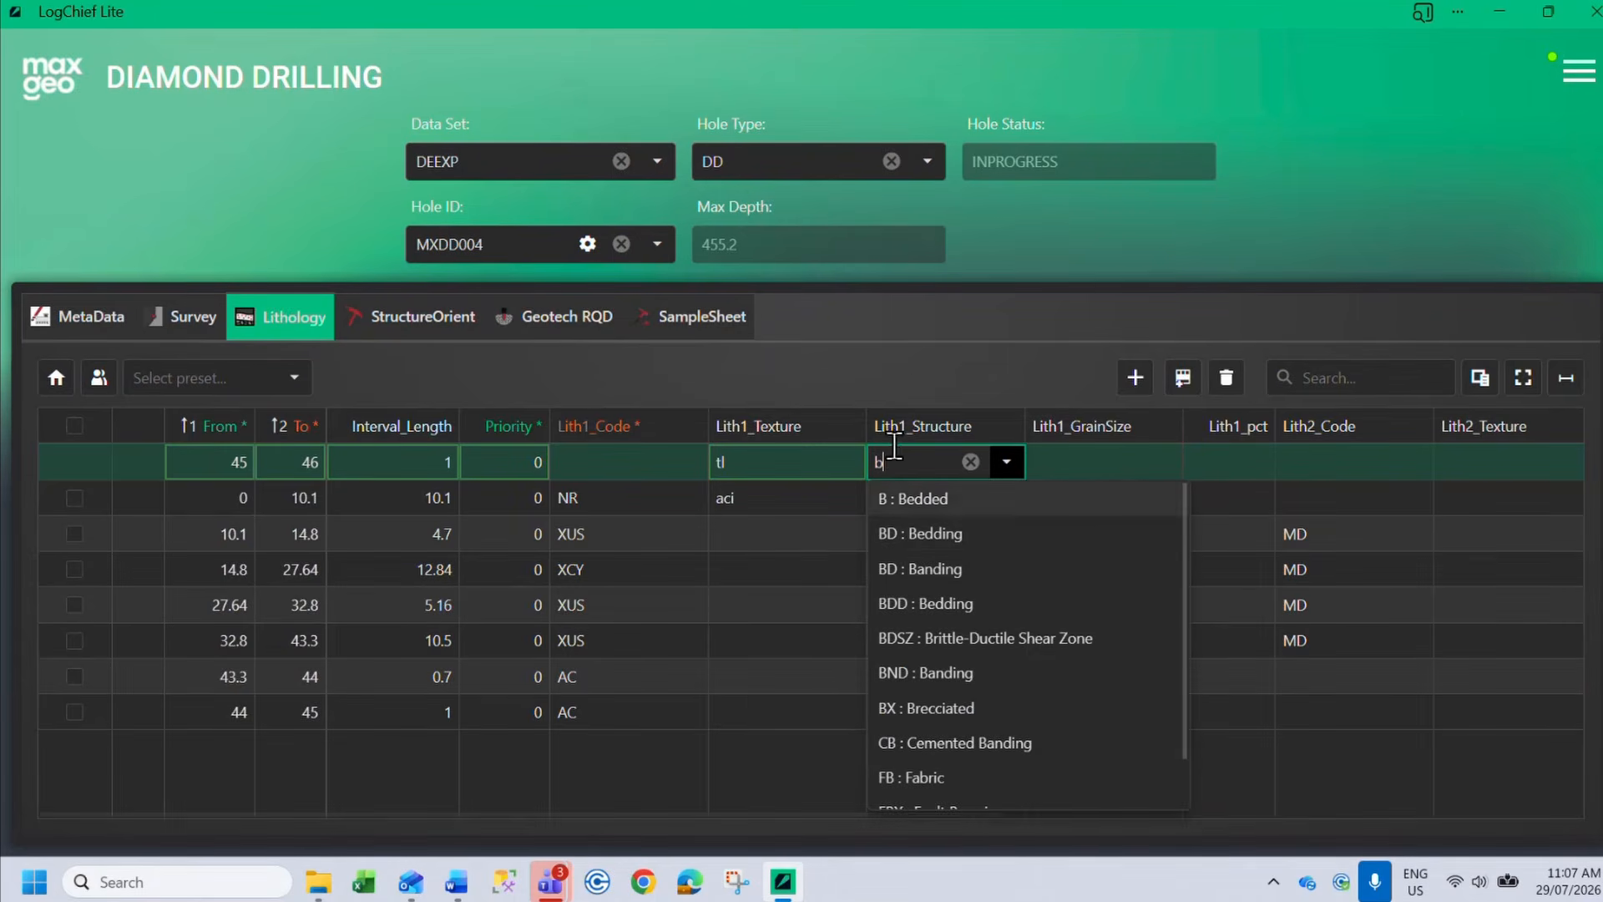
key("Tab")
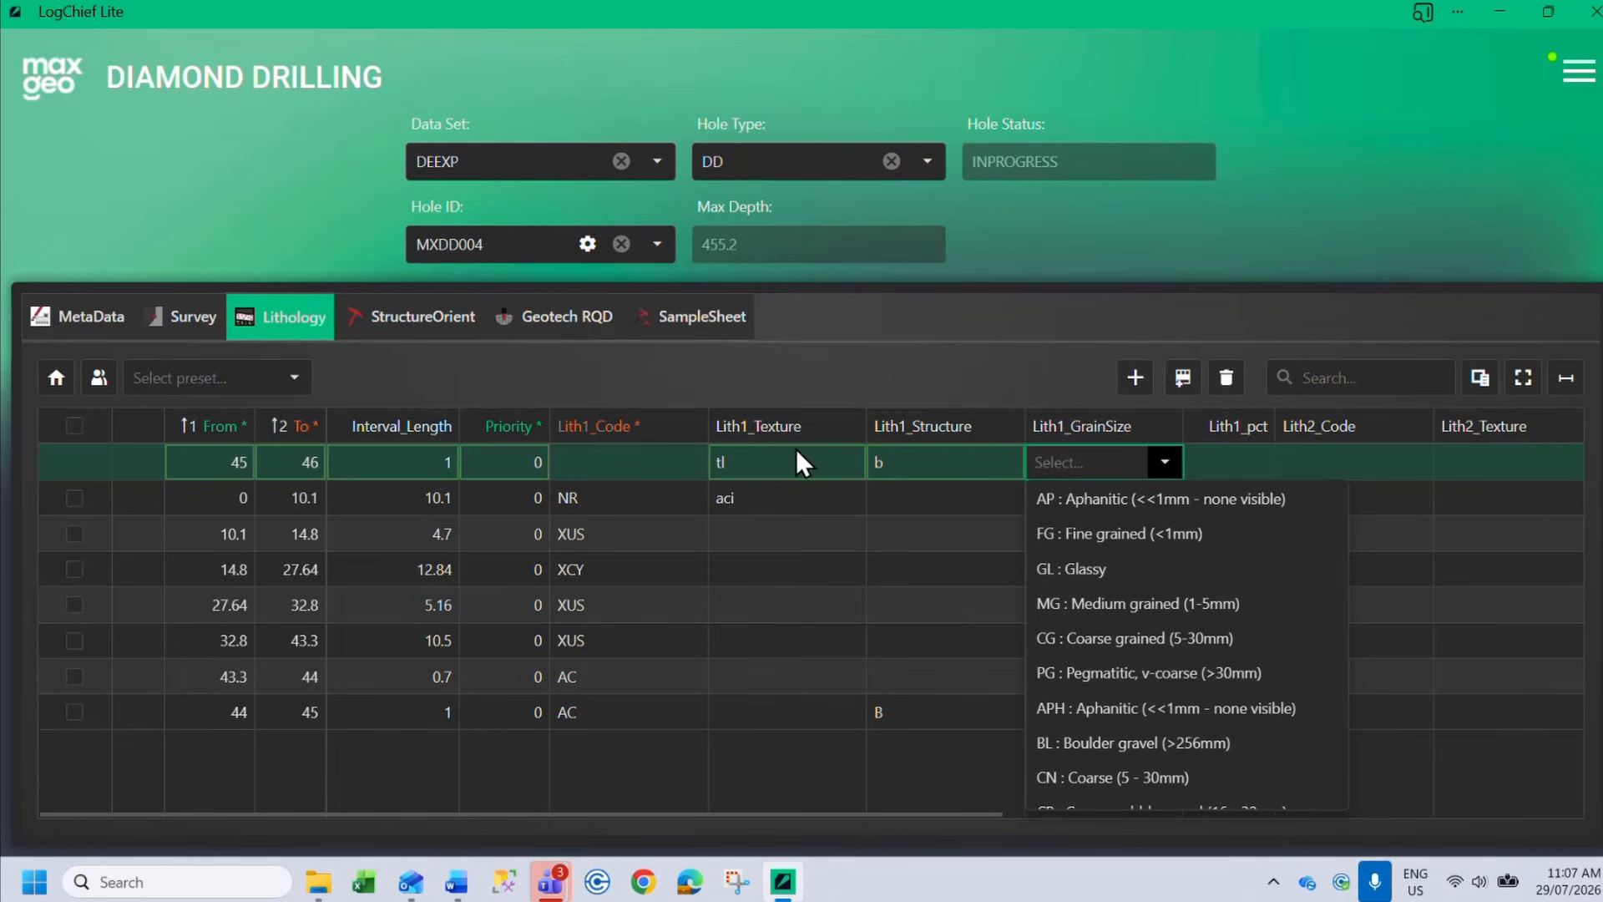
Fill in the mandatory Lith1_Code of the 45 to 46 row with AC and save the row
left_click(885, 370)
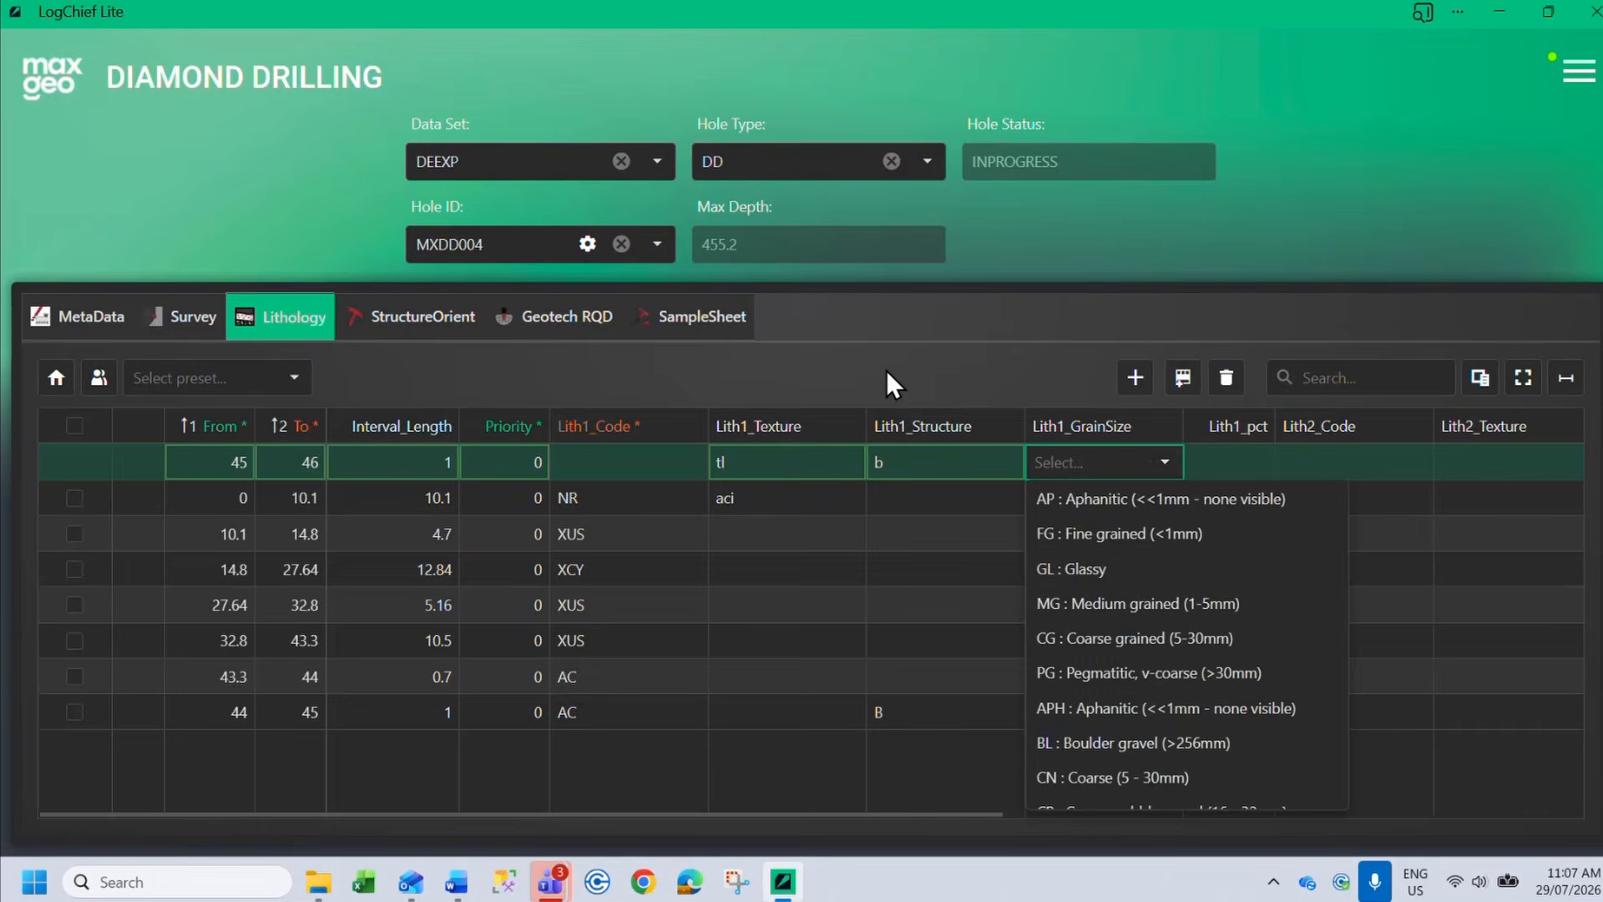
left_click(665, 461)
left_click(673, 498)
left_click(752, 451)
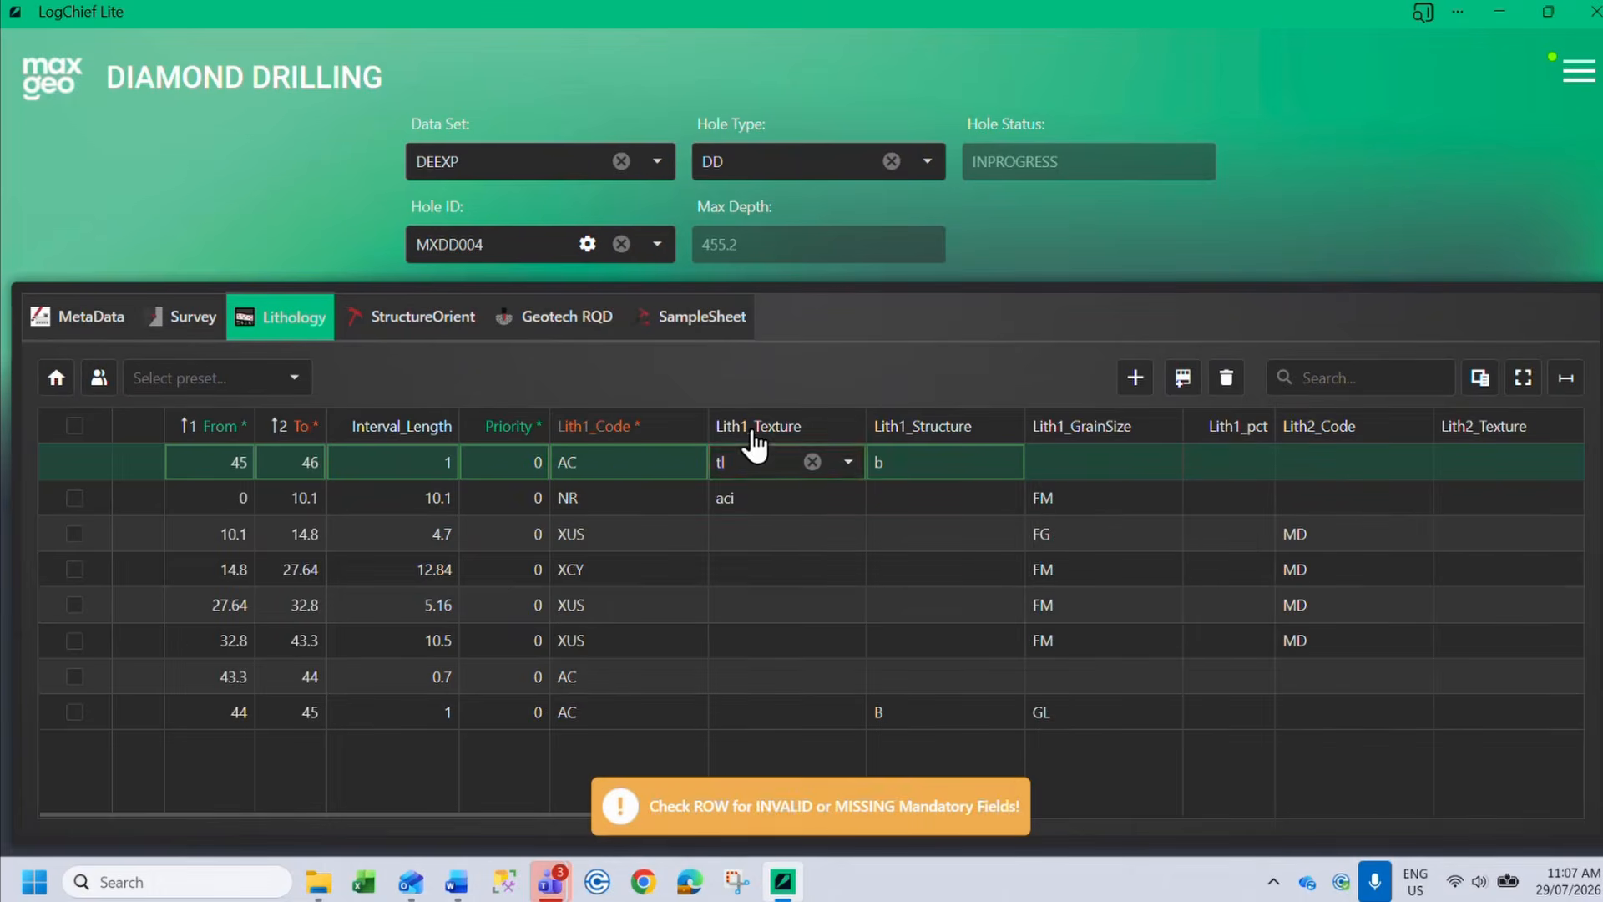
key("Return")
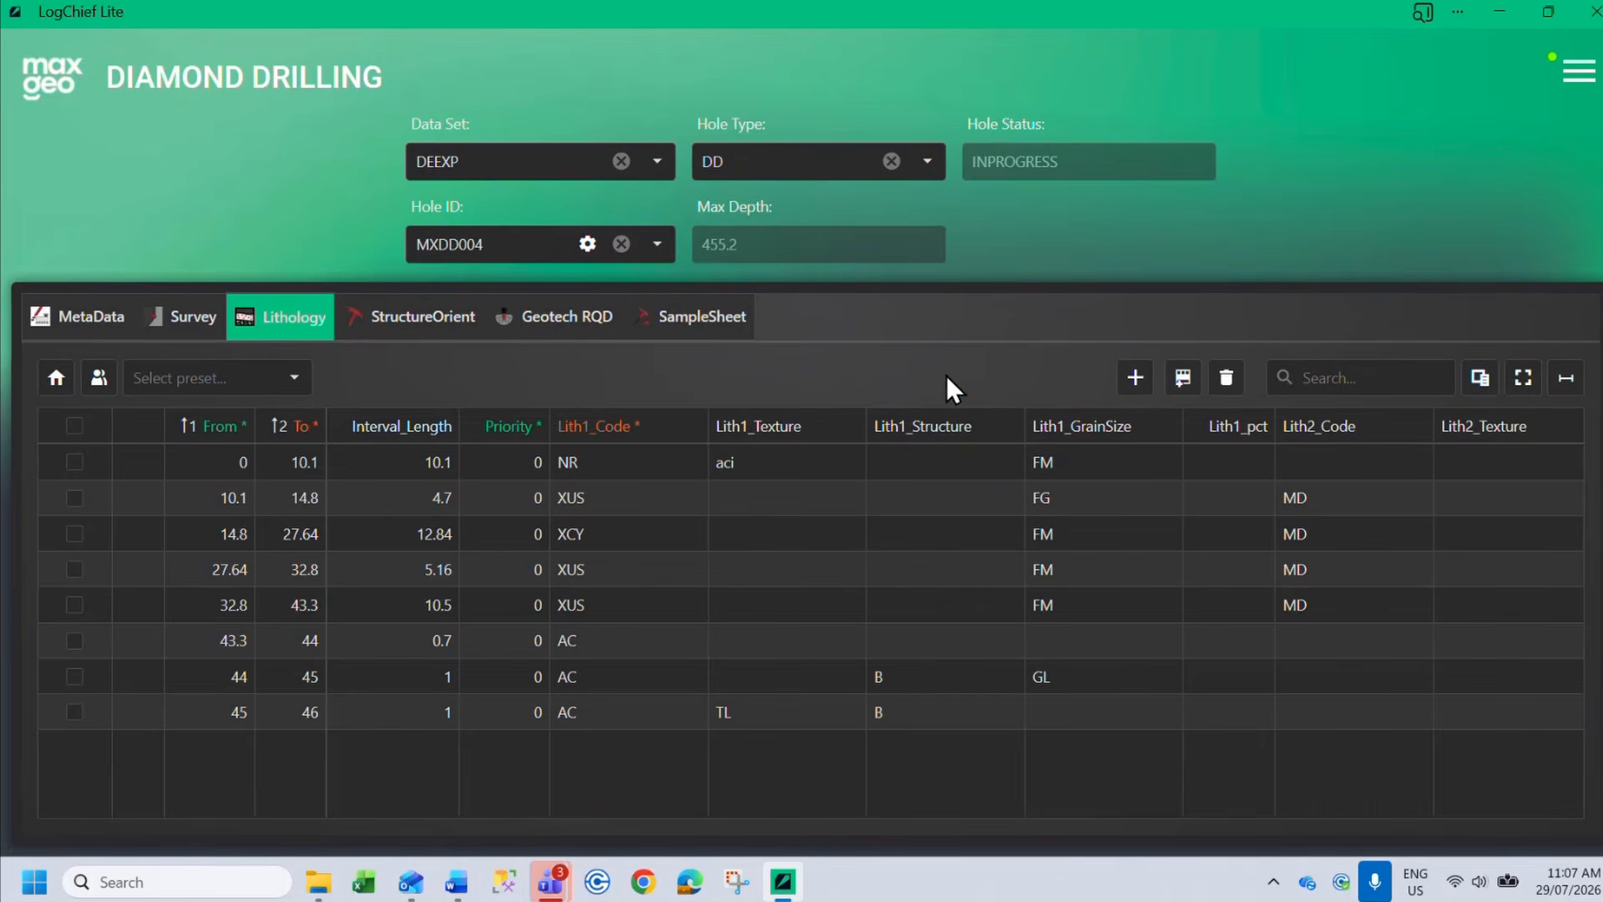
Start another new lithology row and discard it
left_click(1135, 377)
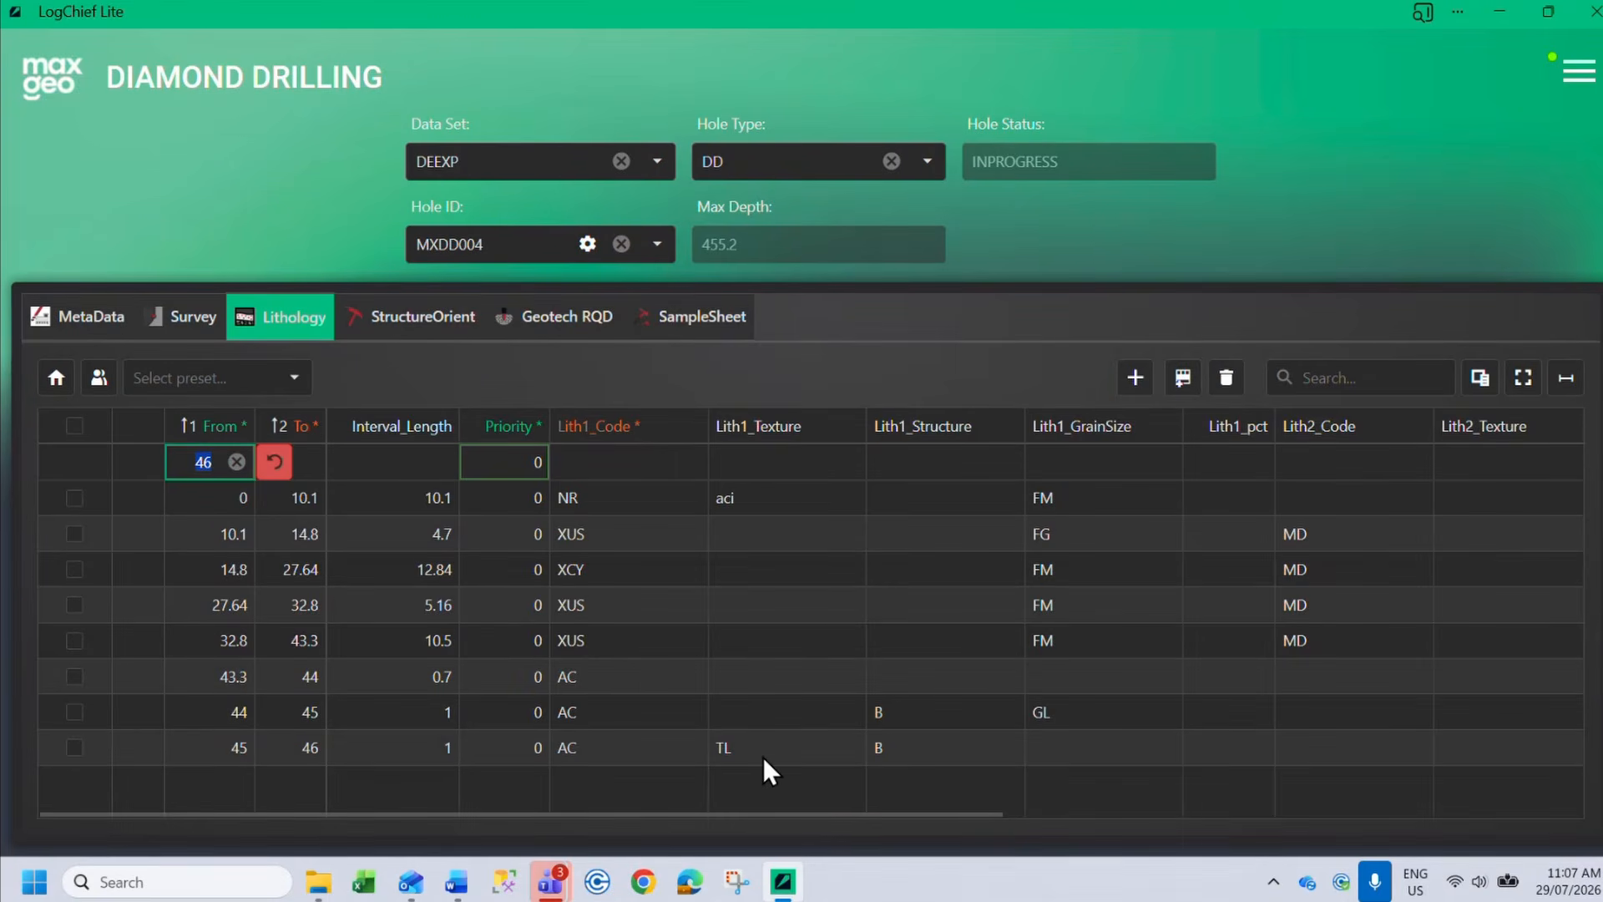
left_click(272, 464)
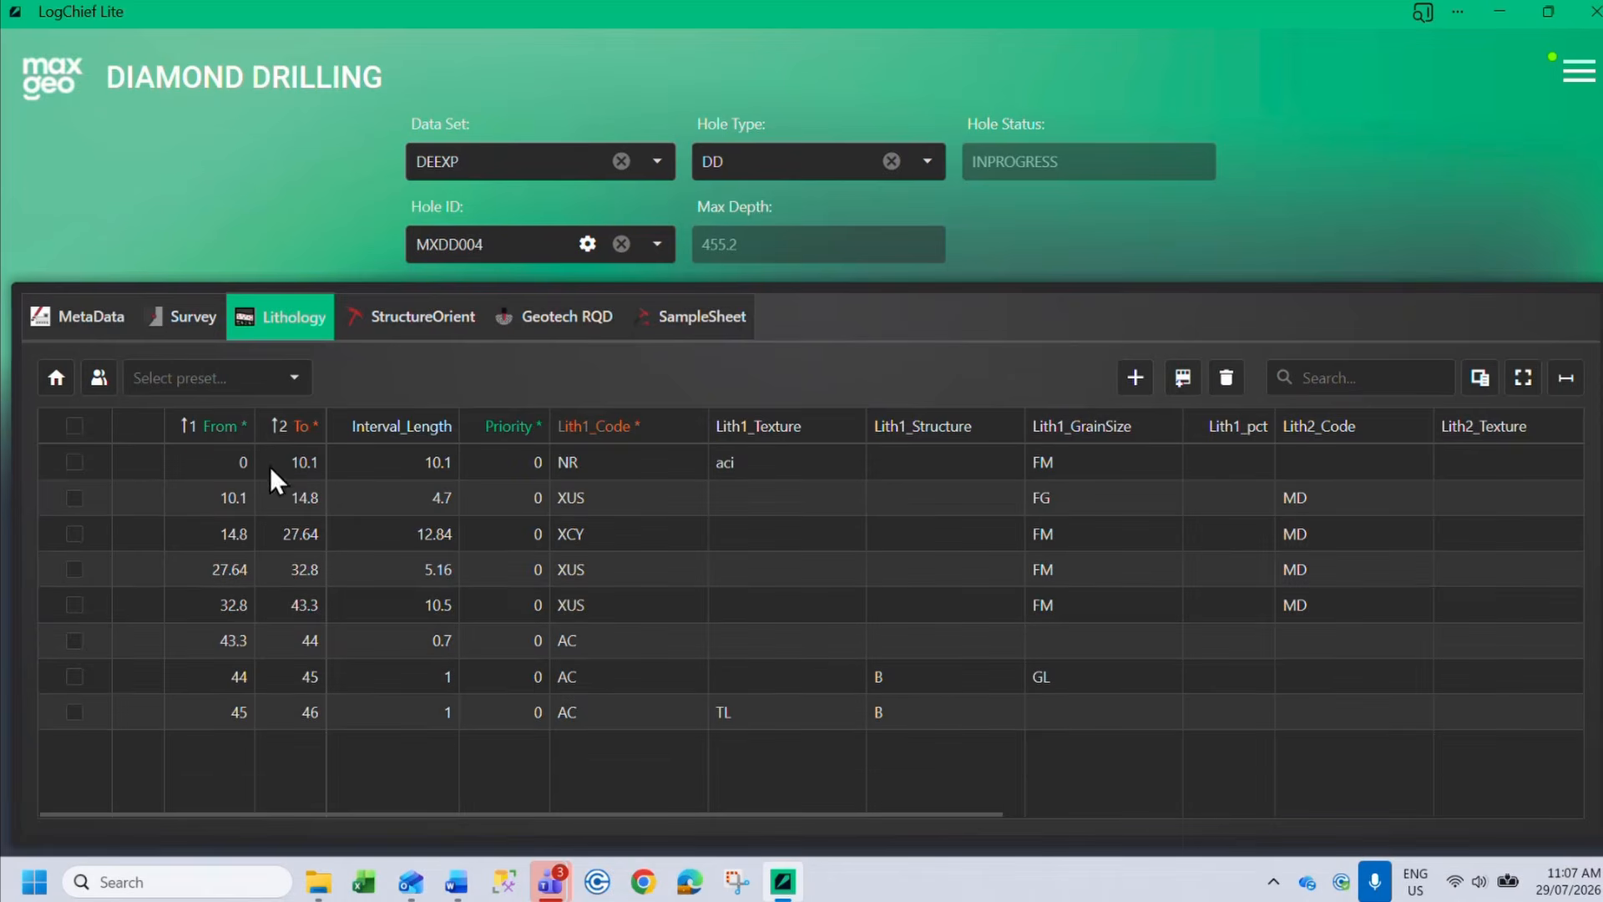
Set the New Row Position option in the user preferences to Bottom
left_click(1575, 76)
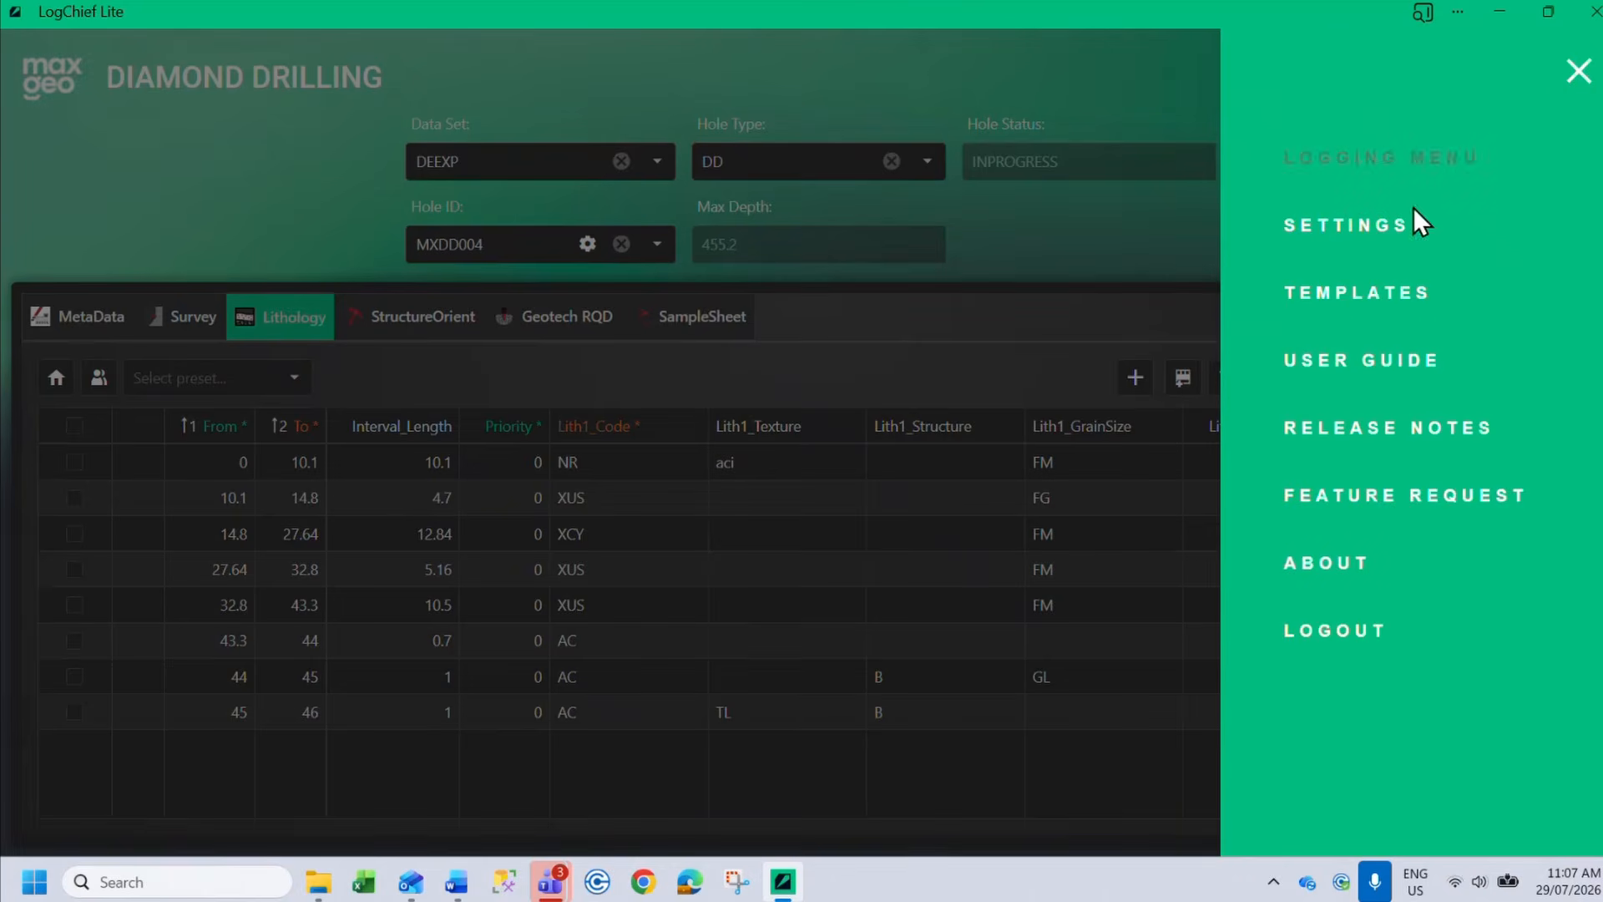
left_click(1336, 239)
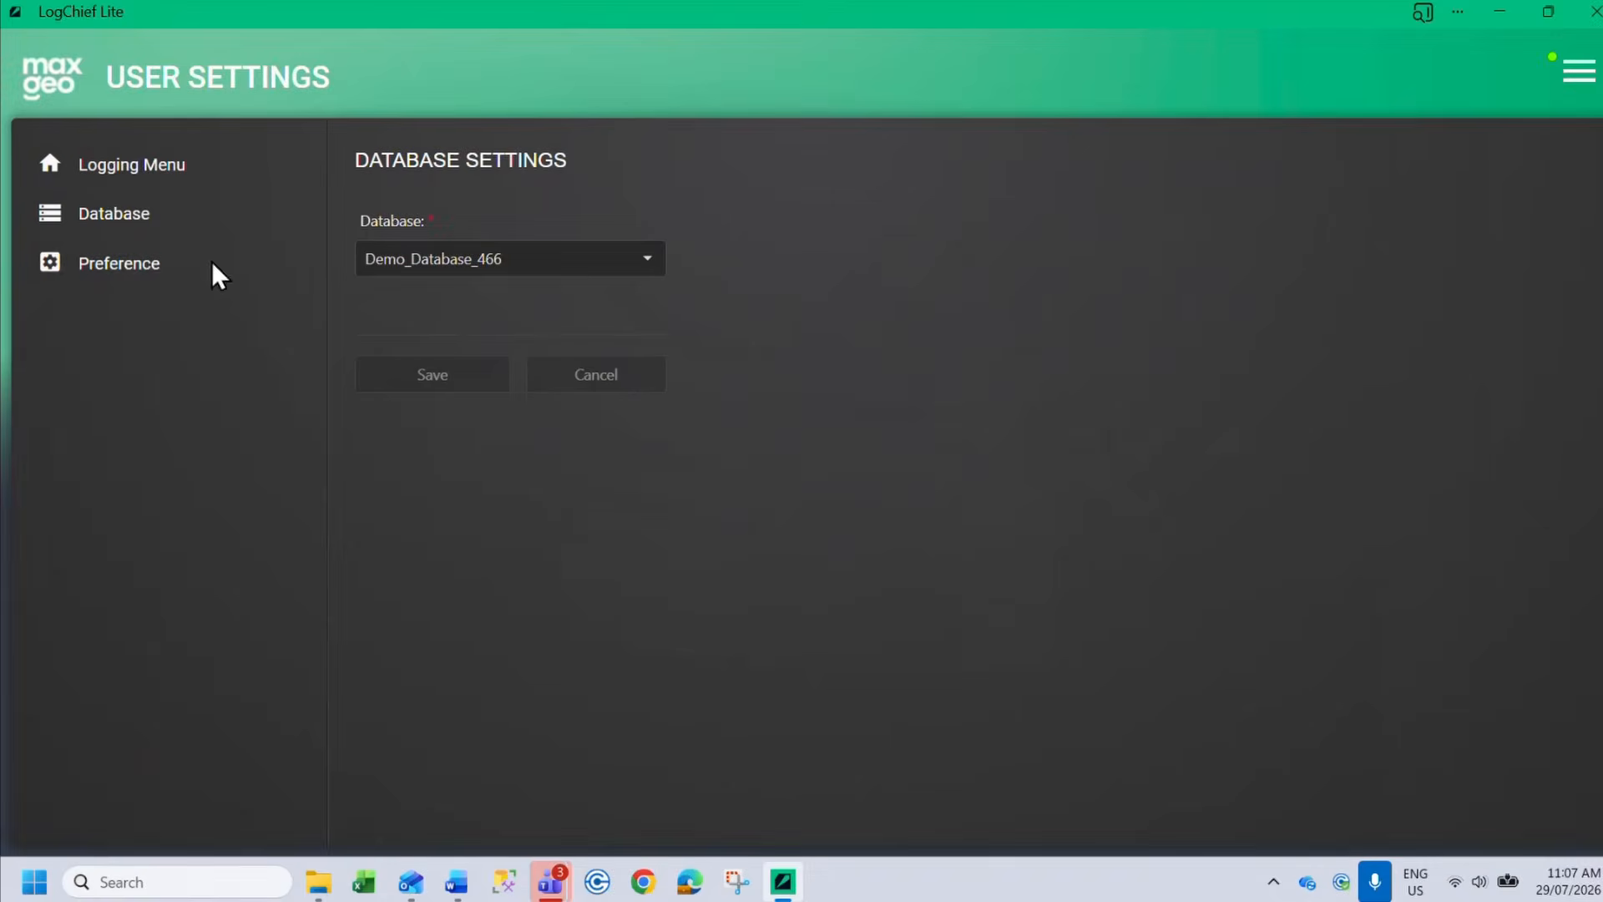
left_click(167, 281)
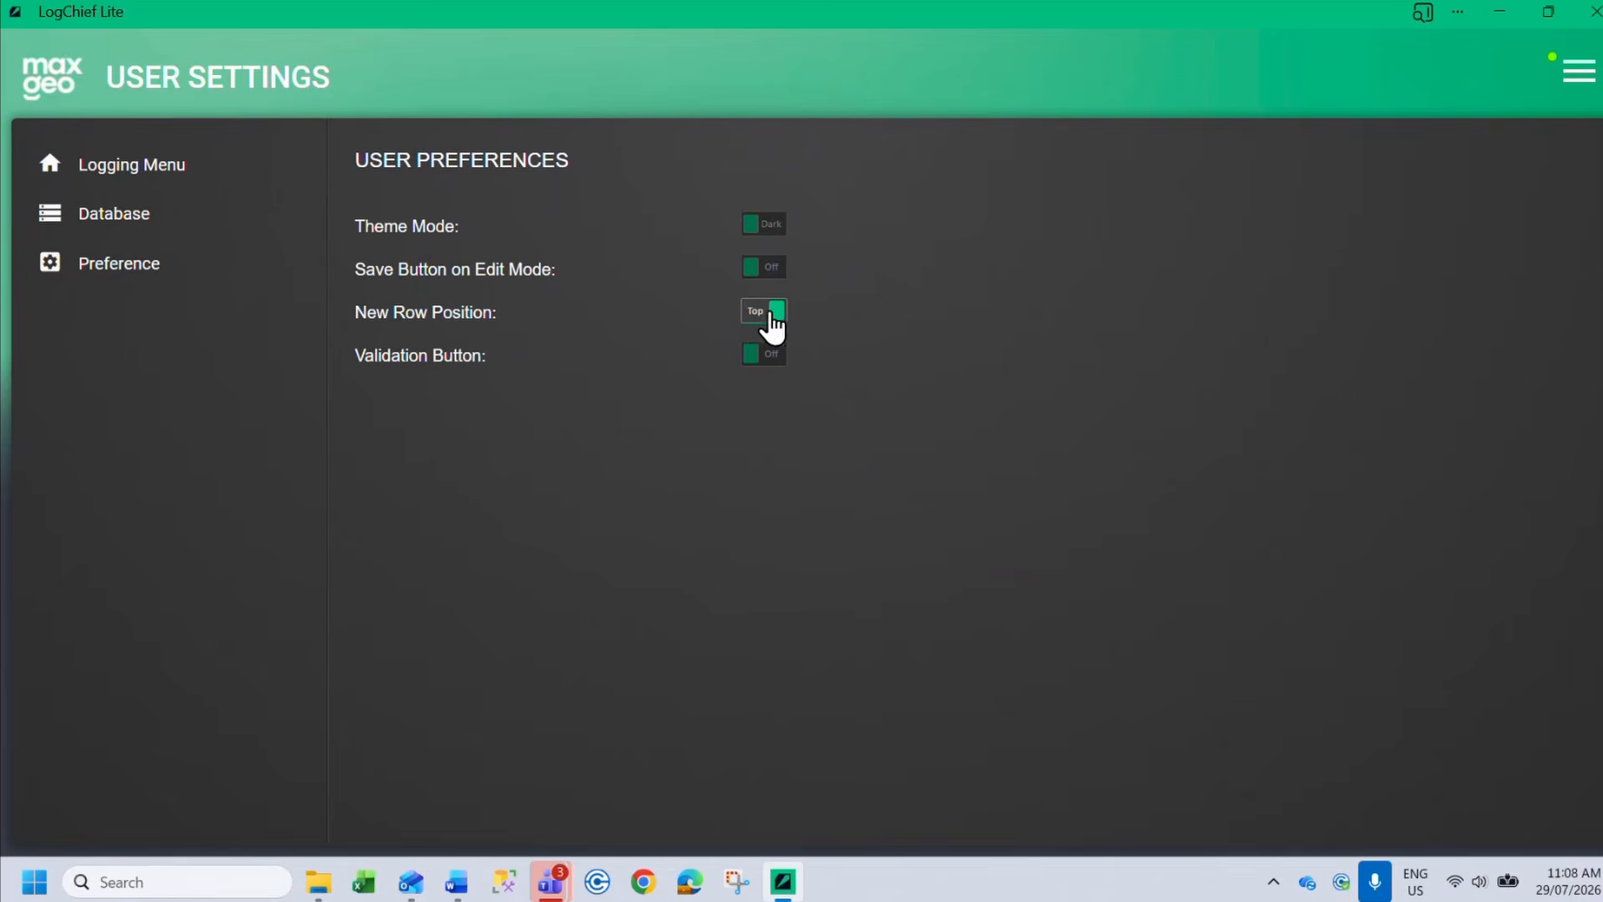
left_click(769, 314)
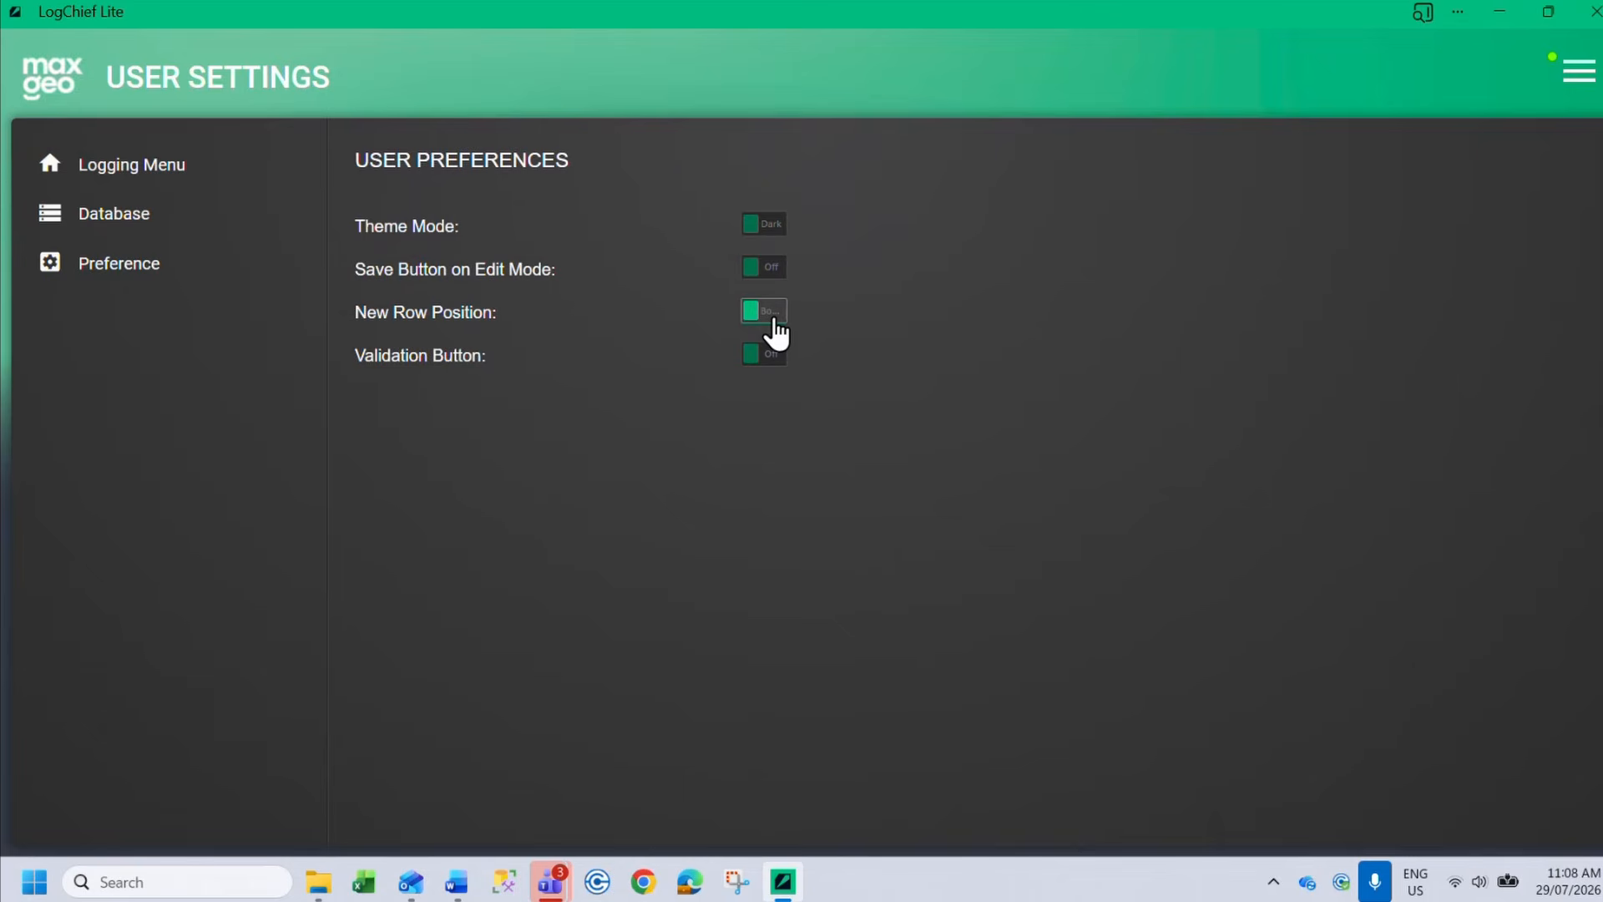
Set the New Row Position preference to Top and reopen the Lithology sheet of the diamond drilling log
left_click(773, 321)
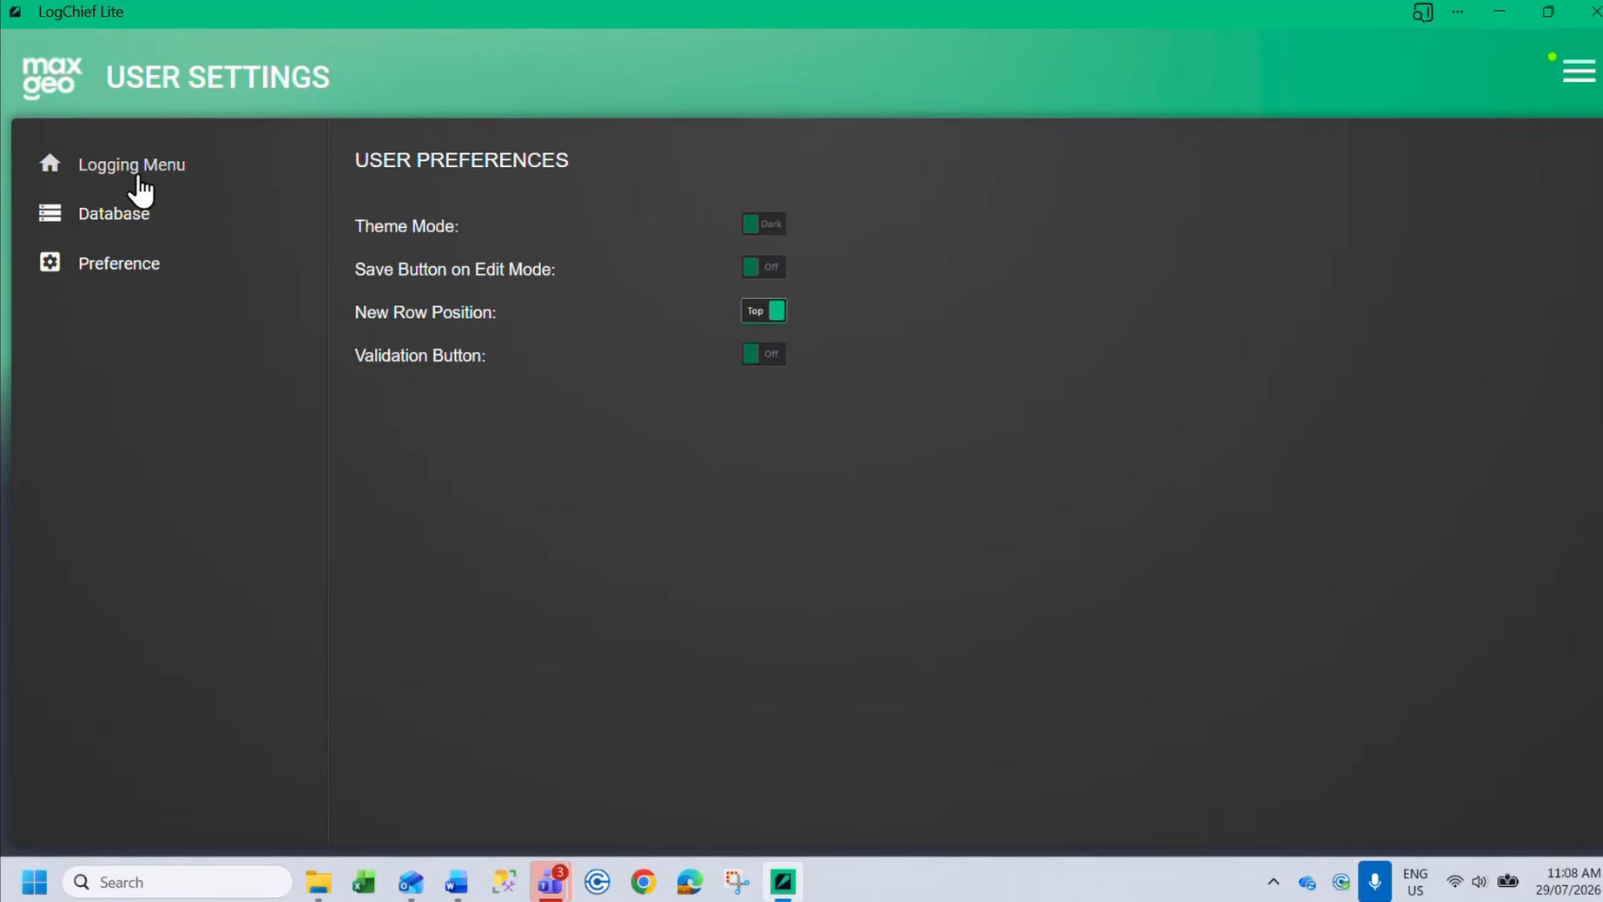
left_click(136, 175)
left_click(599, 525)
left_click(743, 304)
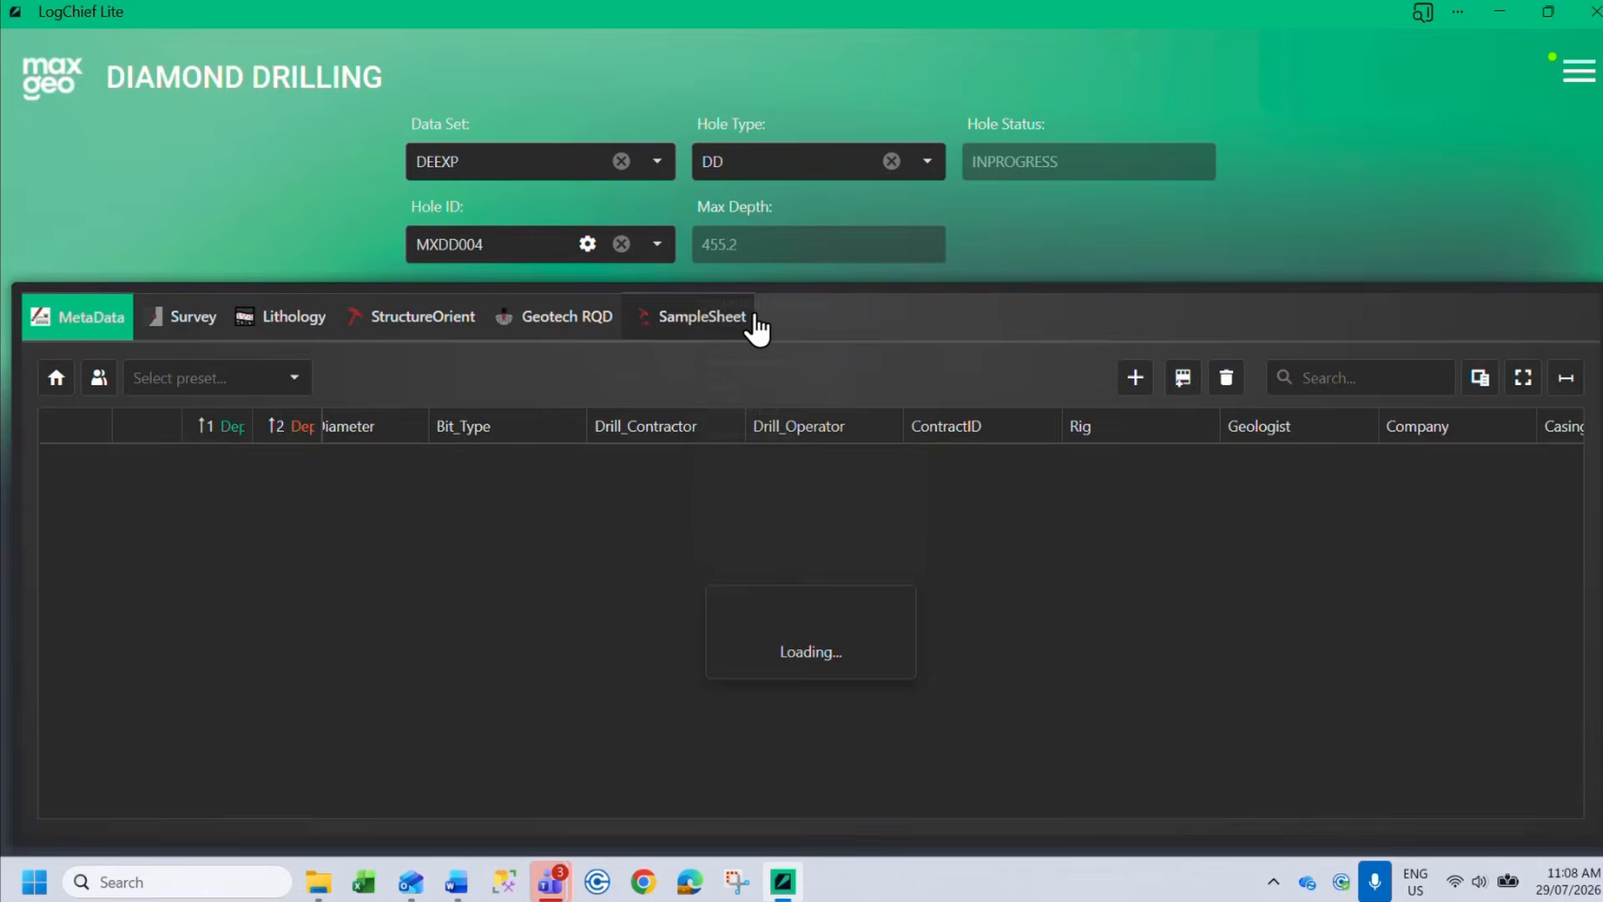
left_click(313, 325)
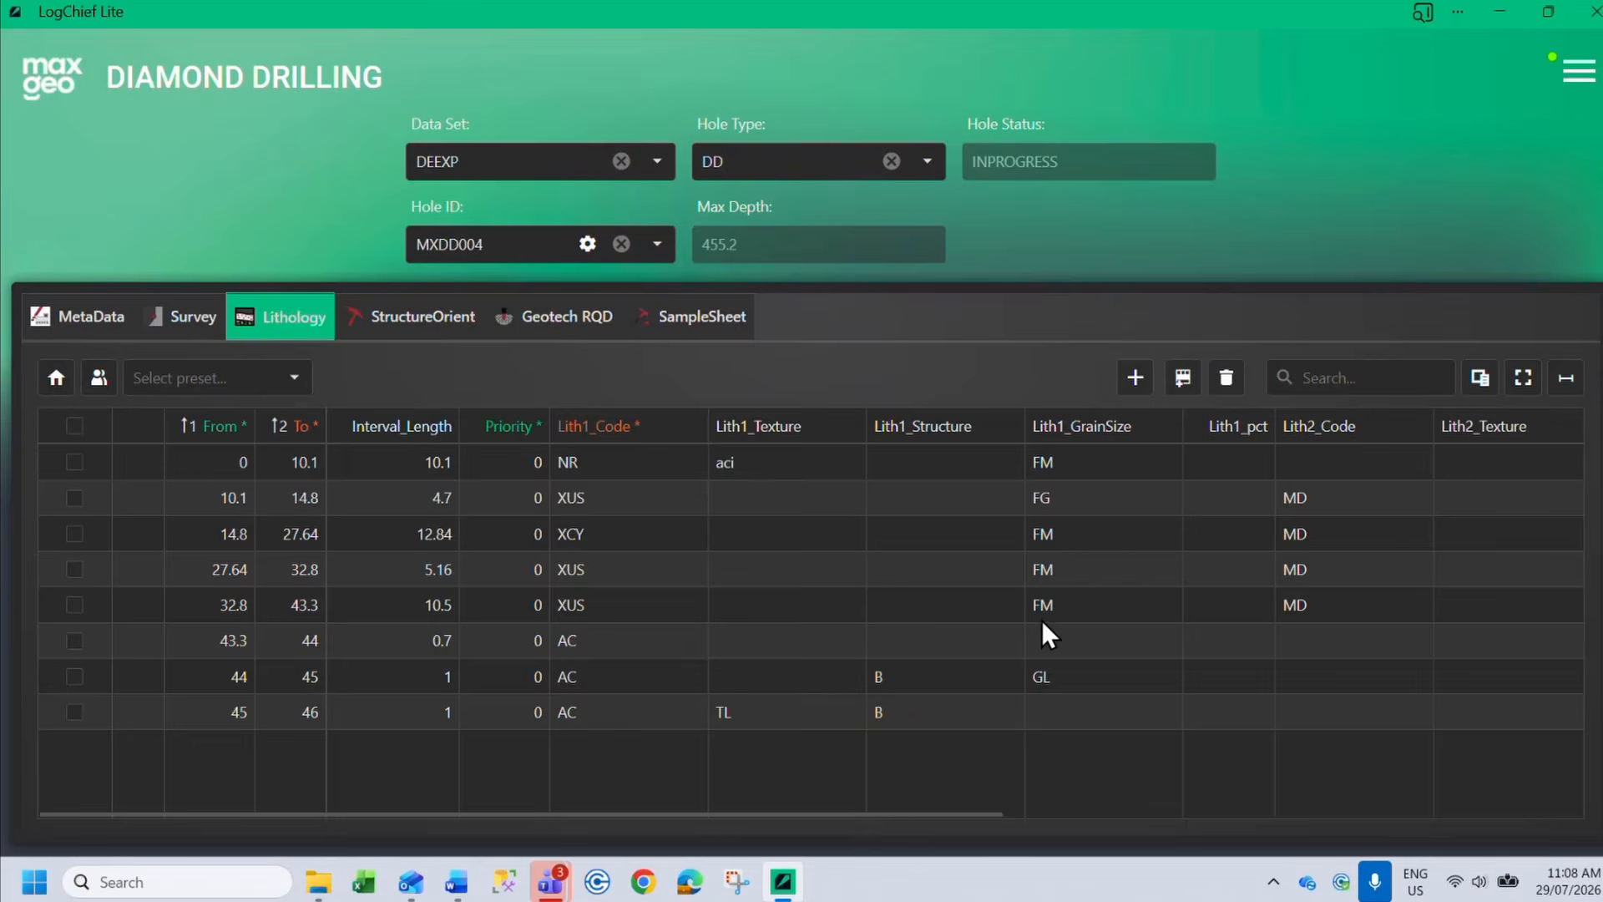
Start a new lithology row from the Comments cell of the 45 to 46 row and set its interval from 46 to 47
scroll(1041, 620, "right", 5)
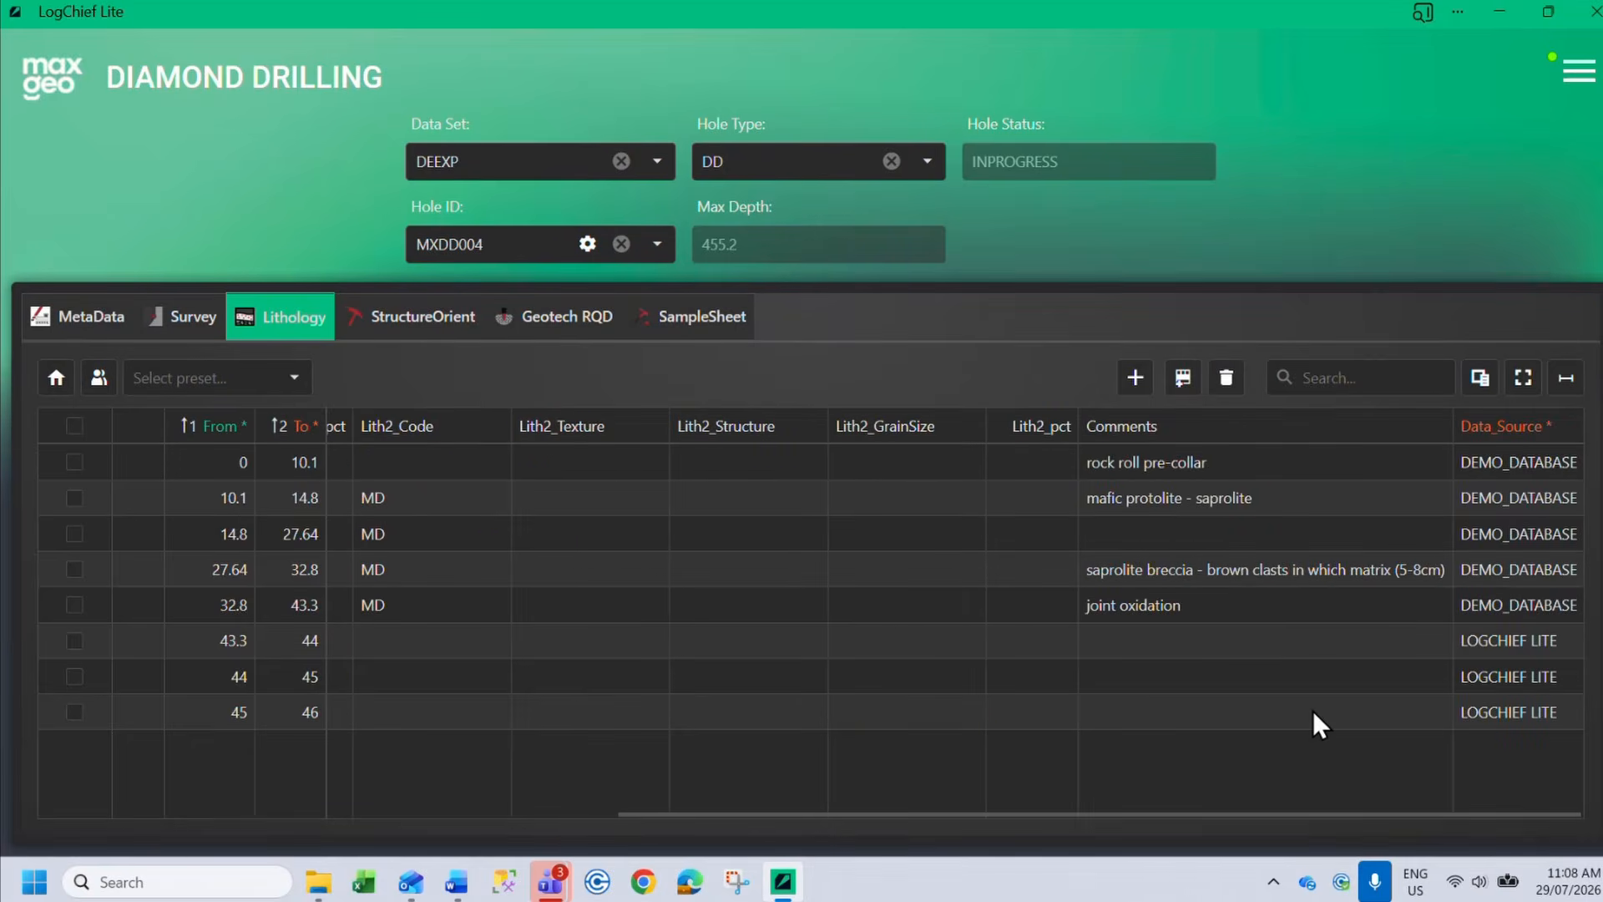
double_click(1391, 707)
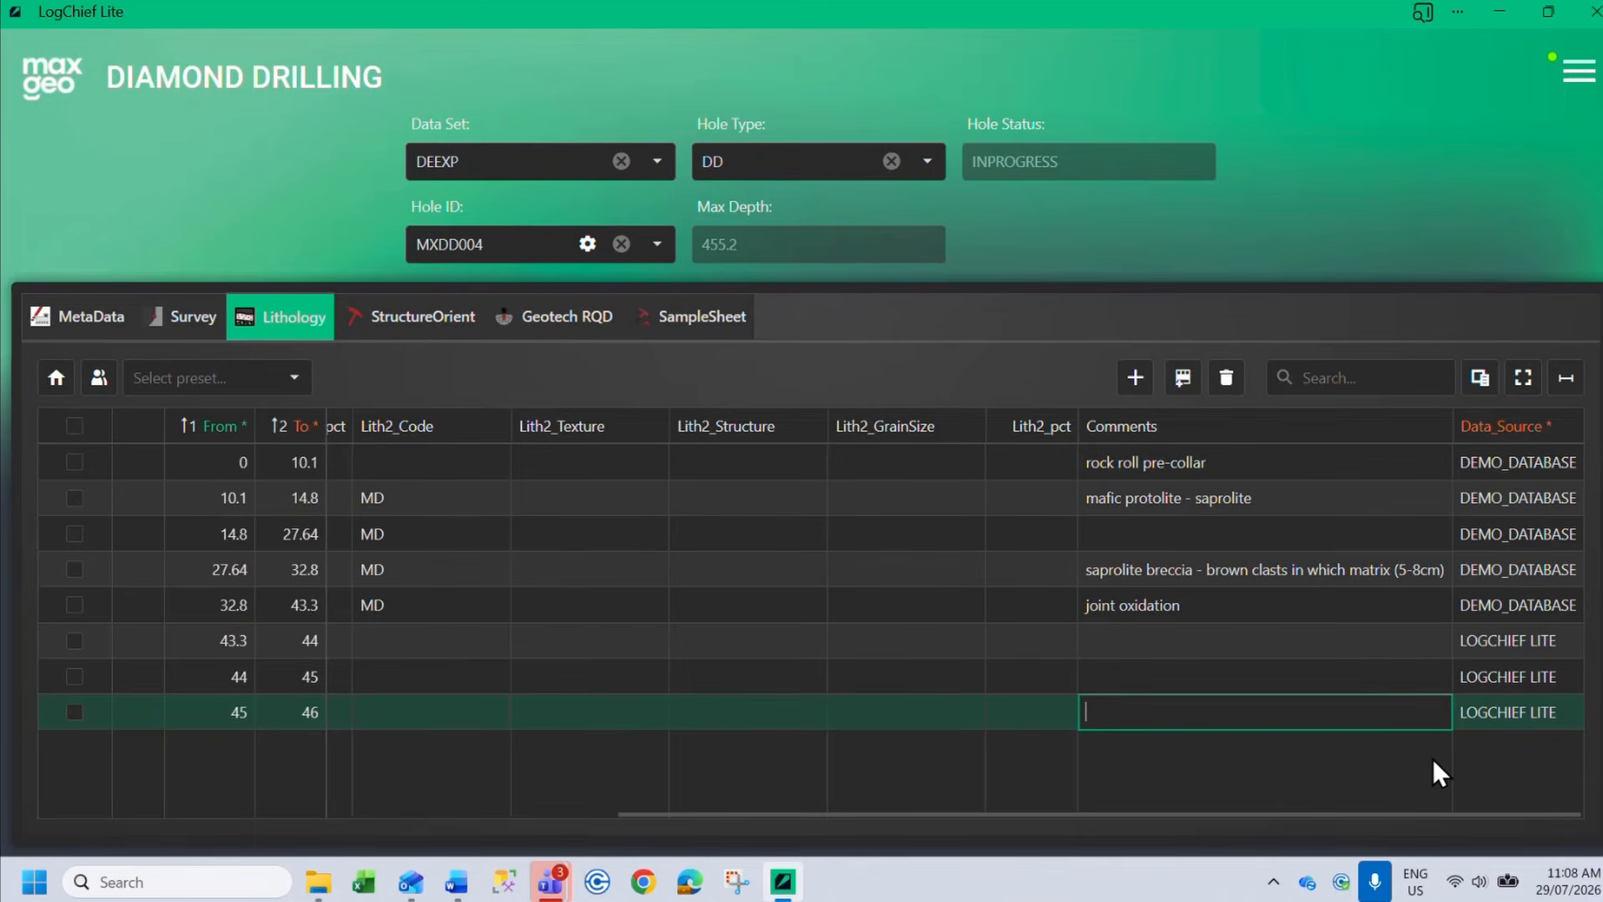
key("Tab")
key("Tab")
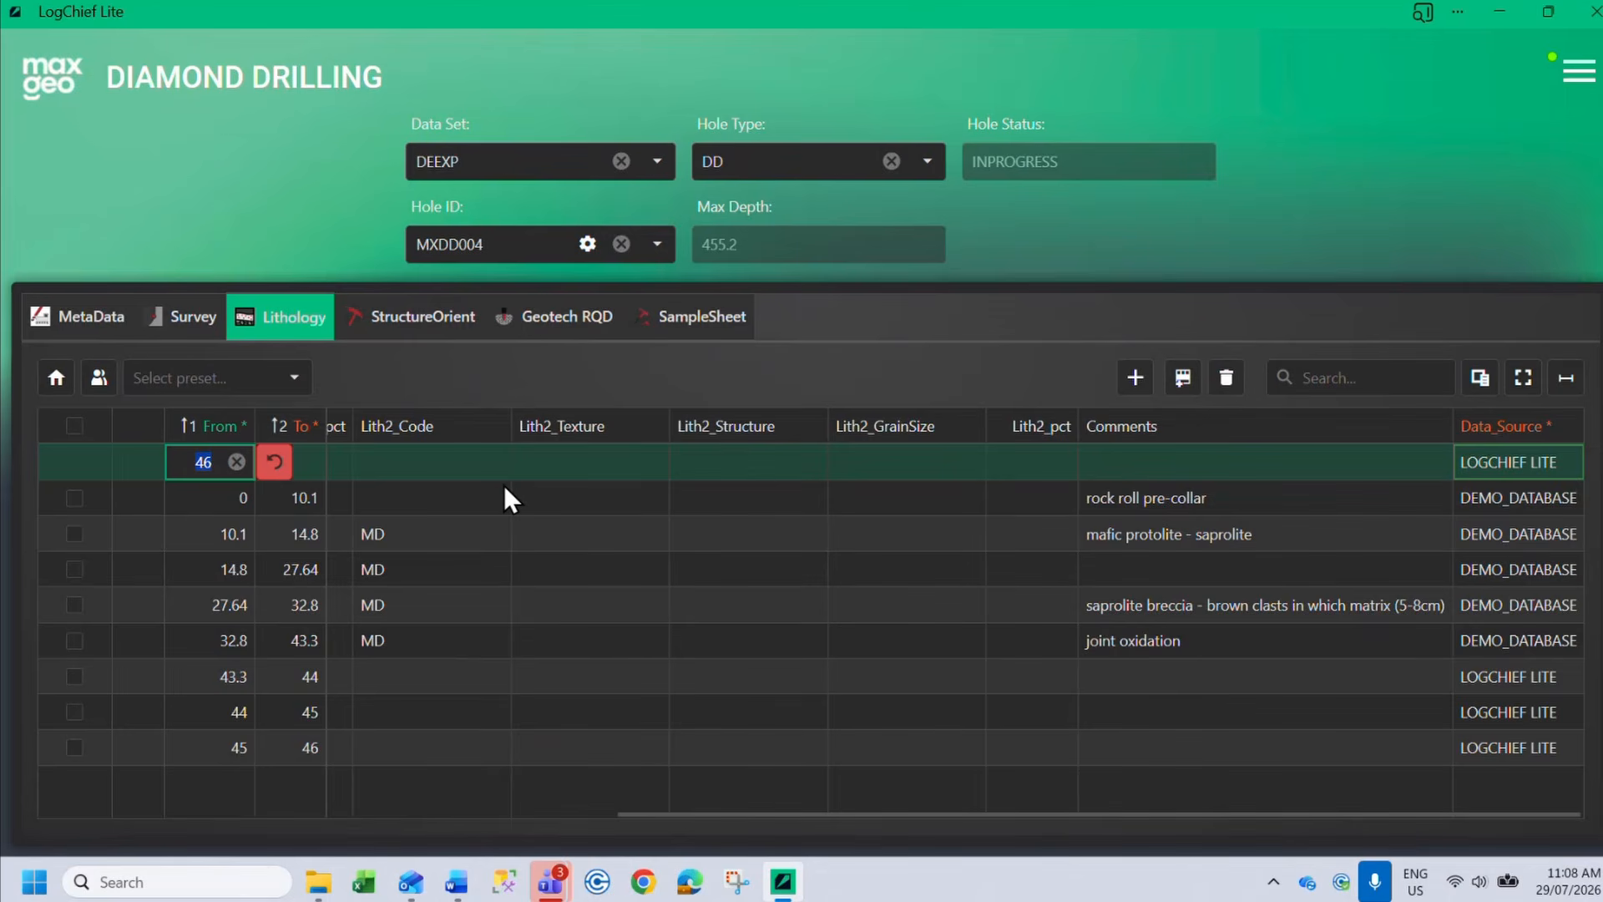
key("Tab")
type("47")
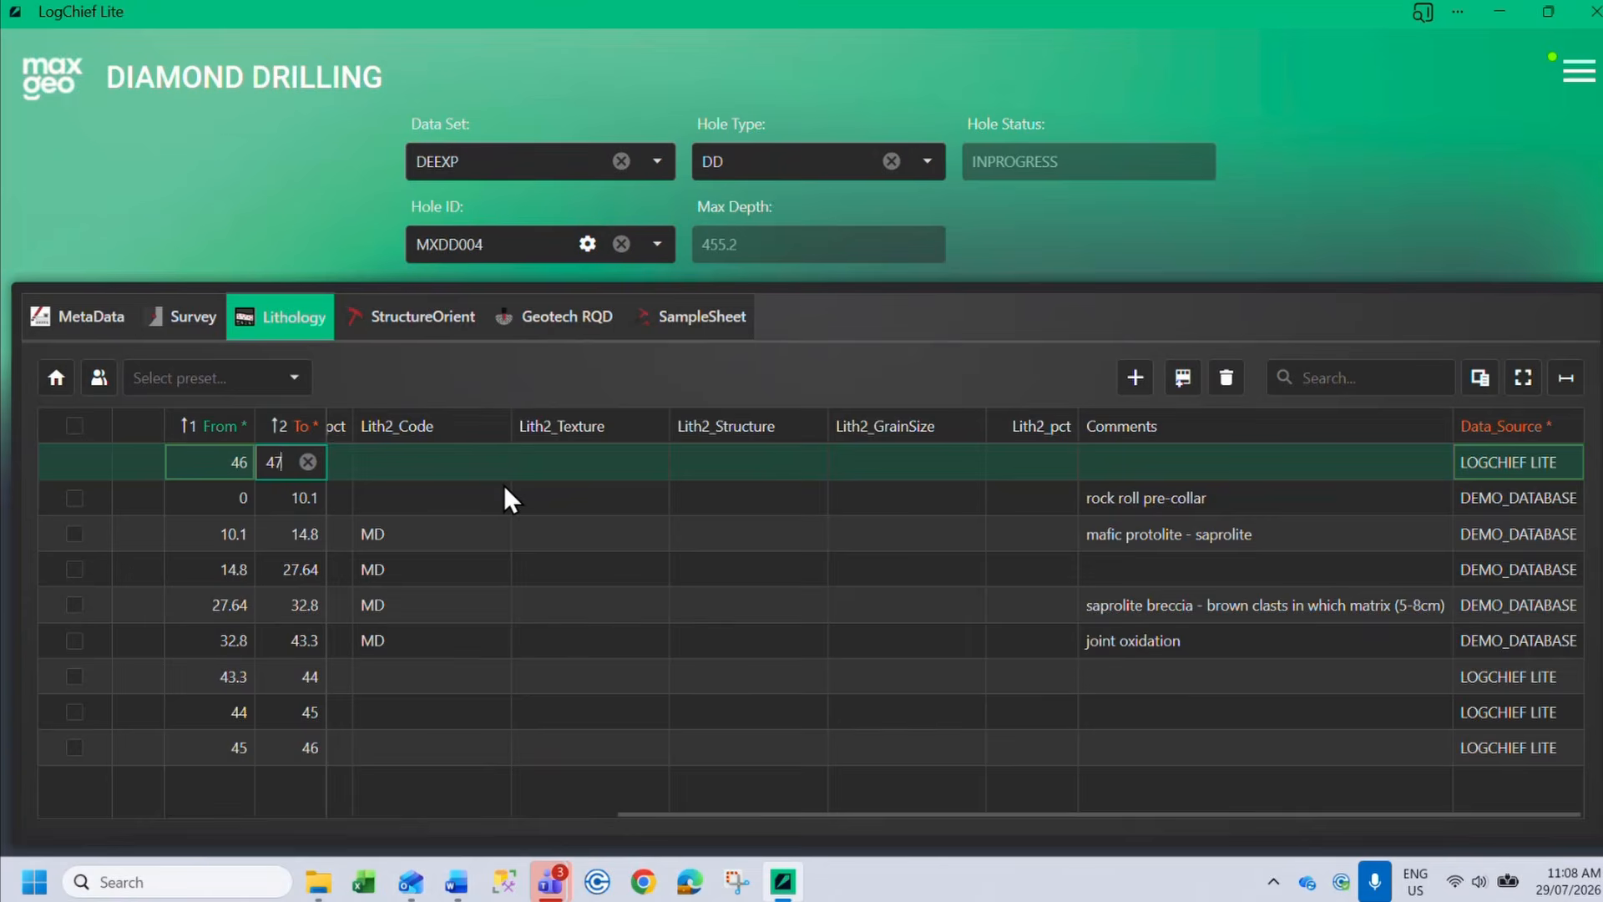
key("Tab")
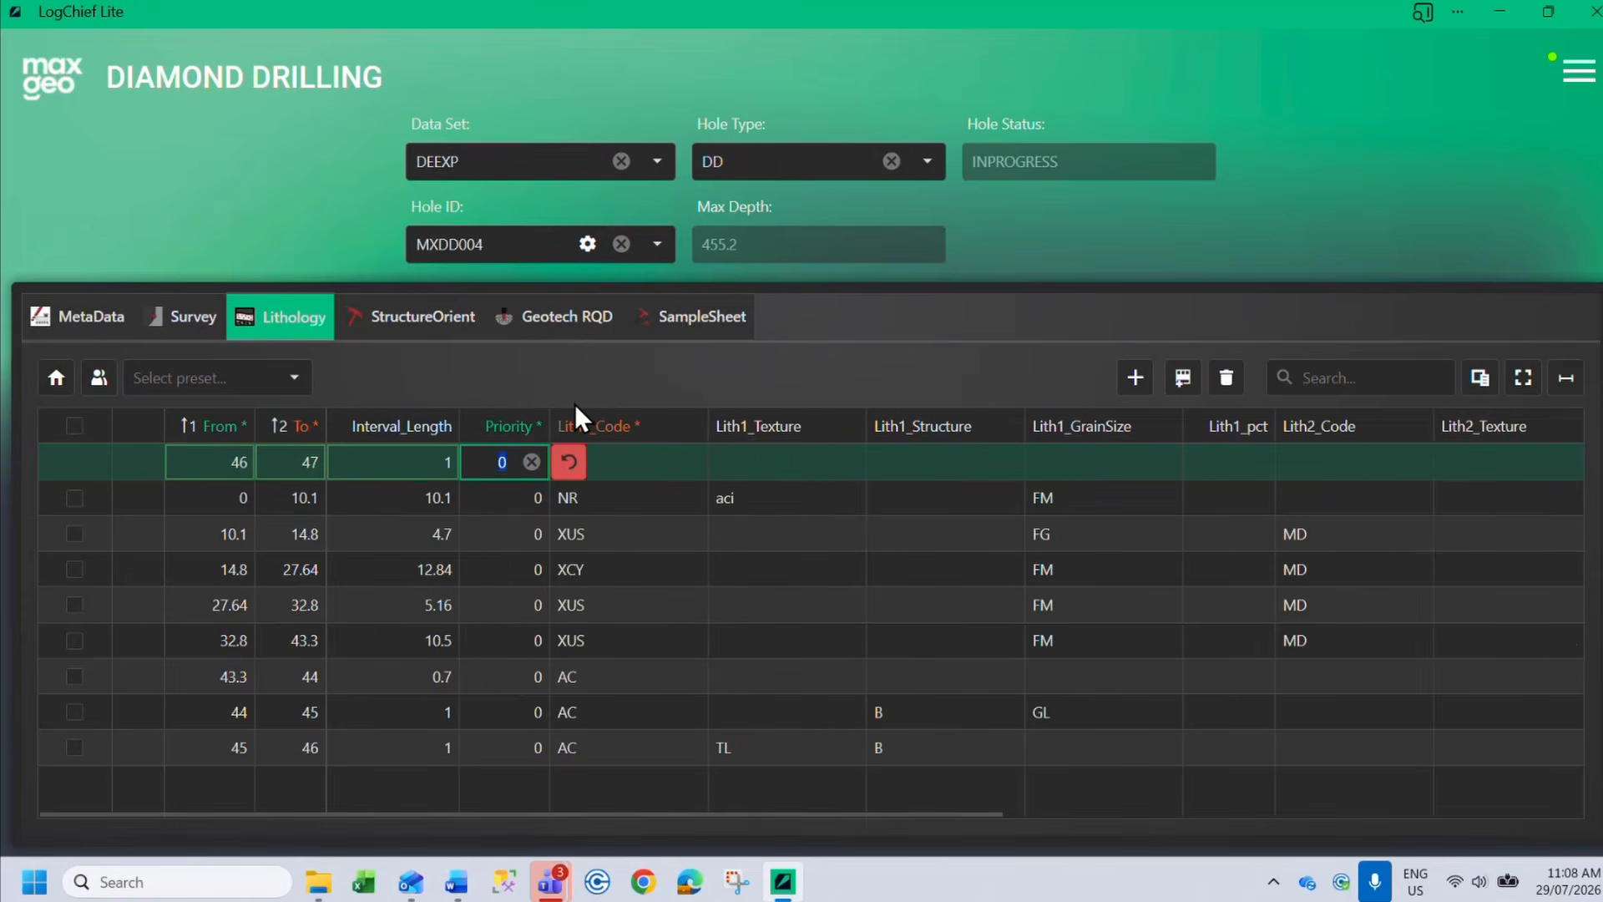
Set Lith1_Code of the 46 to 47 row to AF and save the row
left_click(674, 466)
left_click(678, 566)
key("Tab")
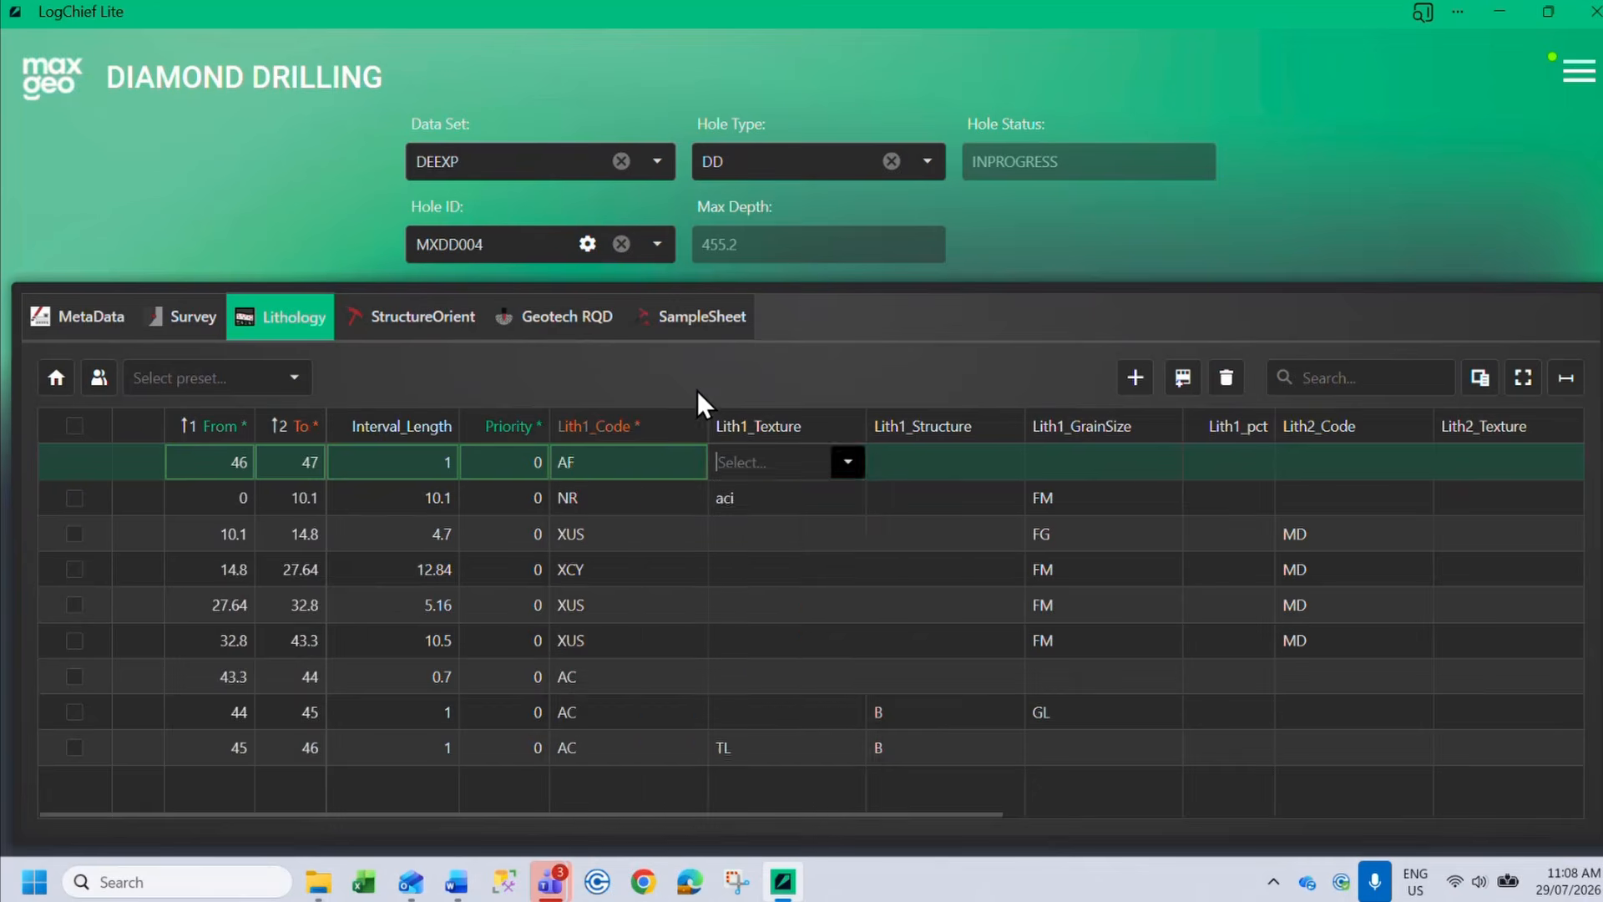
left_click(712, 356)
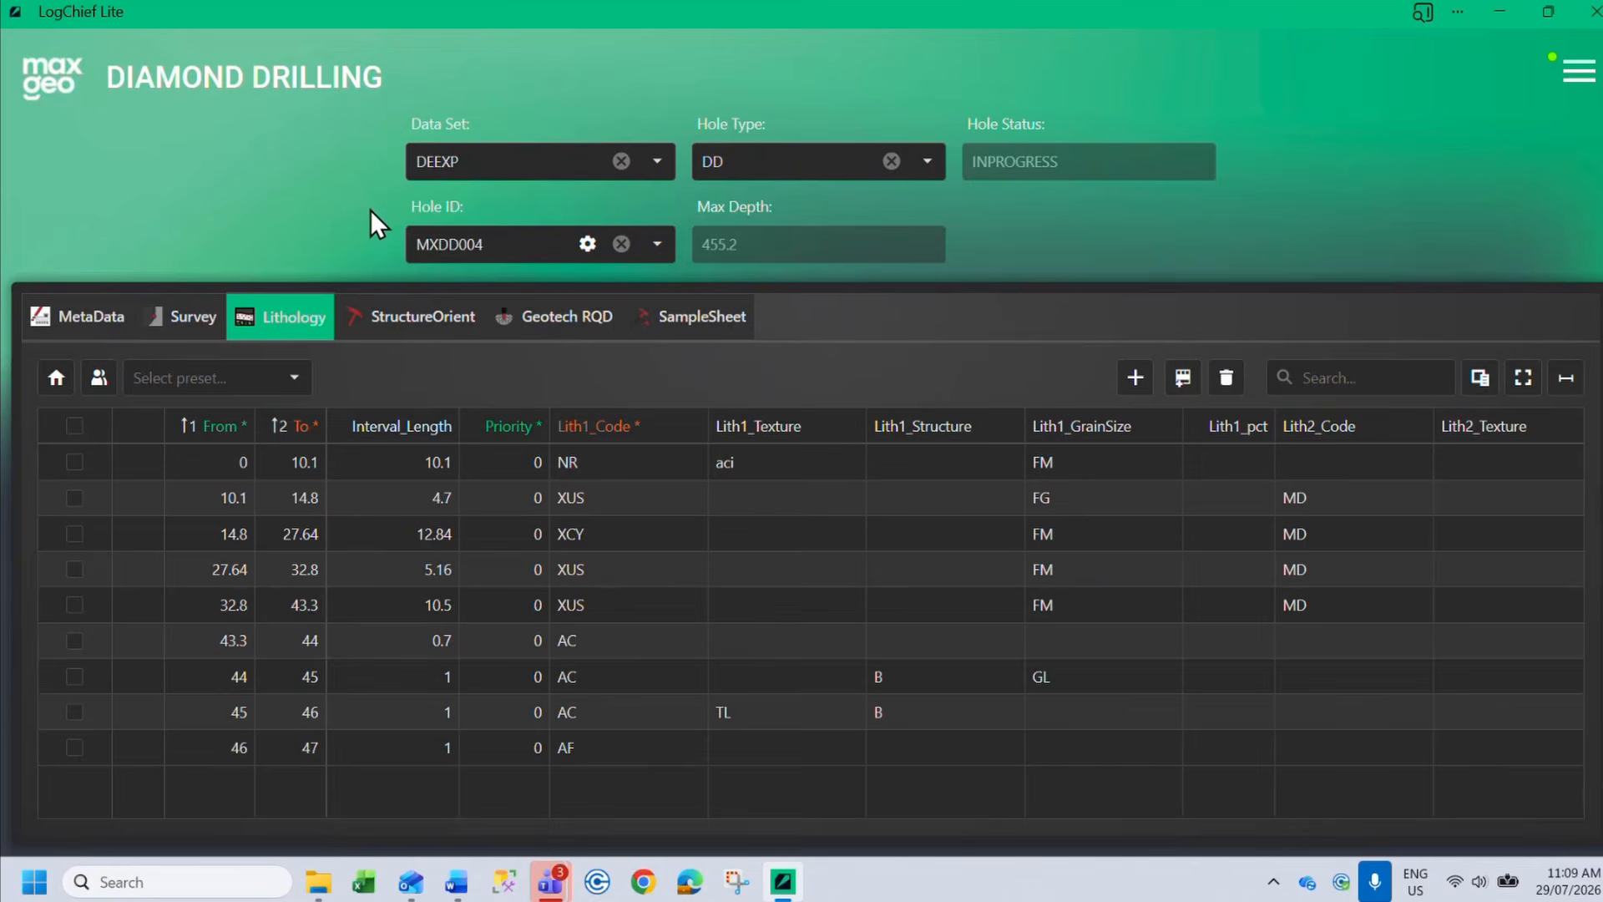
Go to Manage Data and back up the configuration to a JSON file twice
left_click(56, 380)
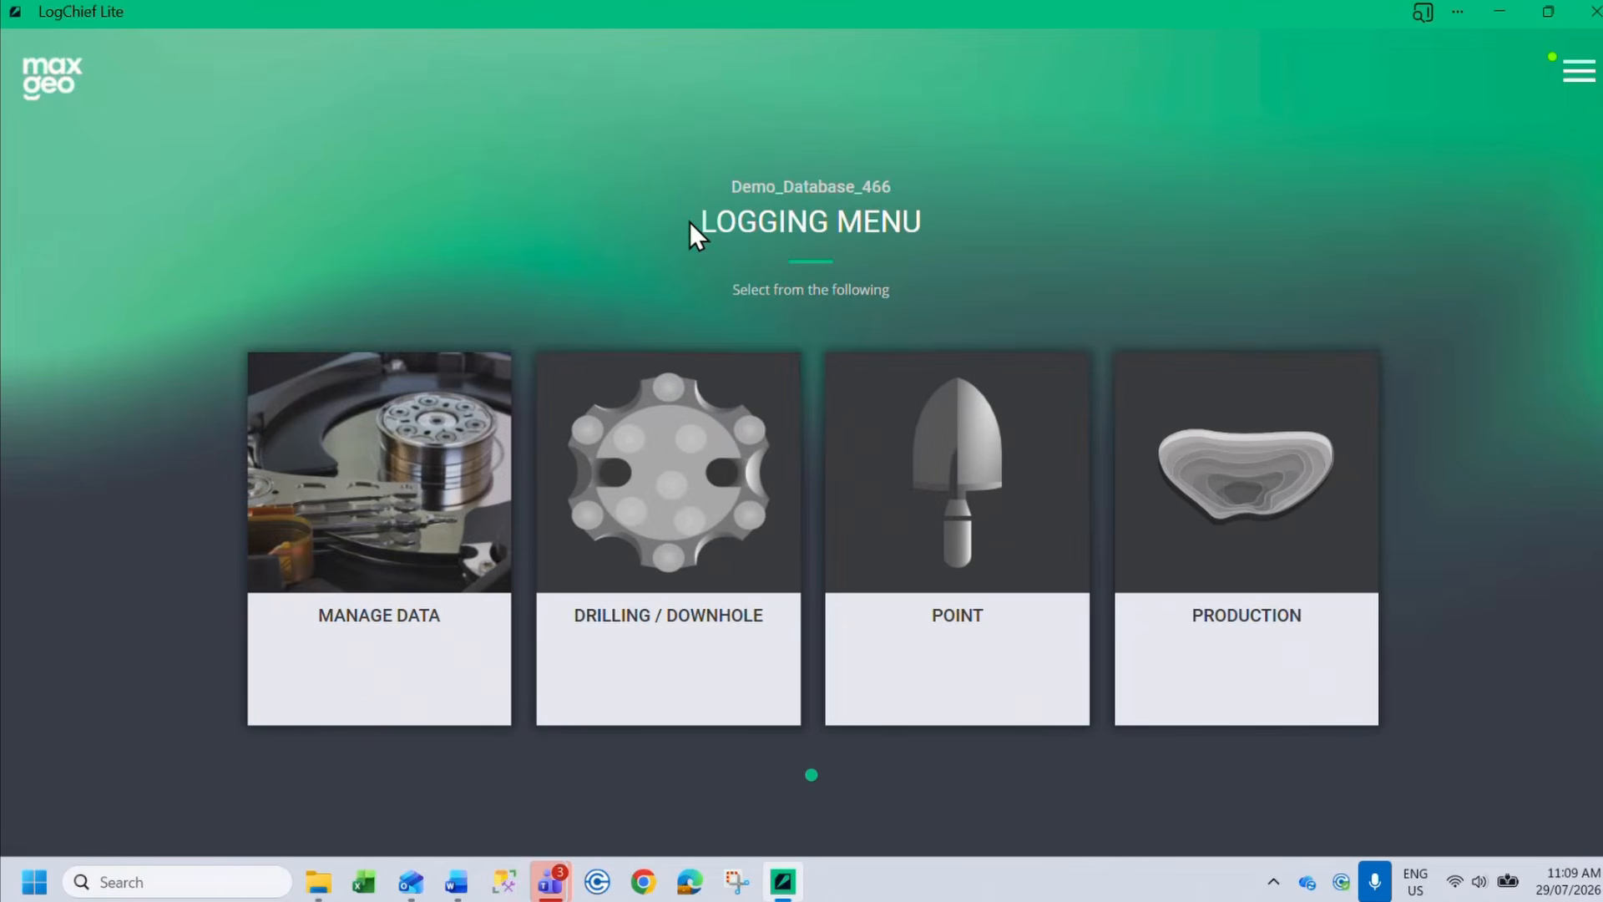
left_click(368, 537)
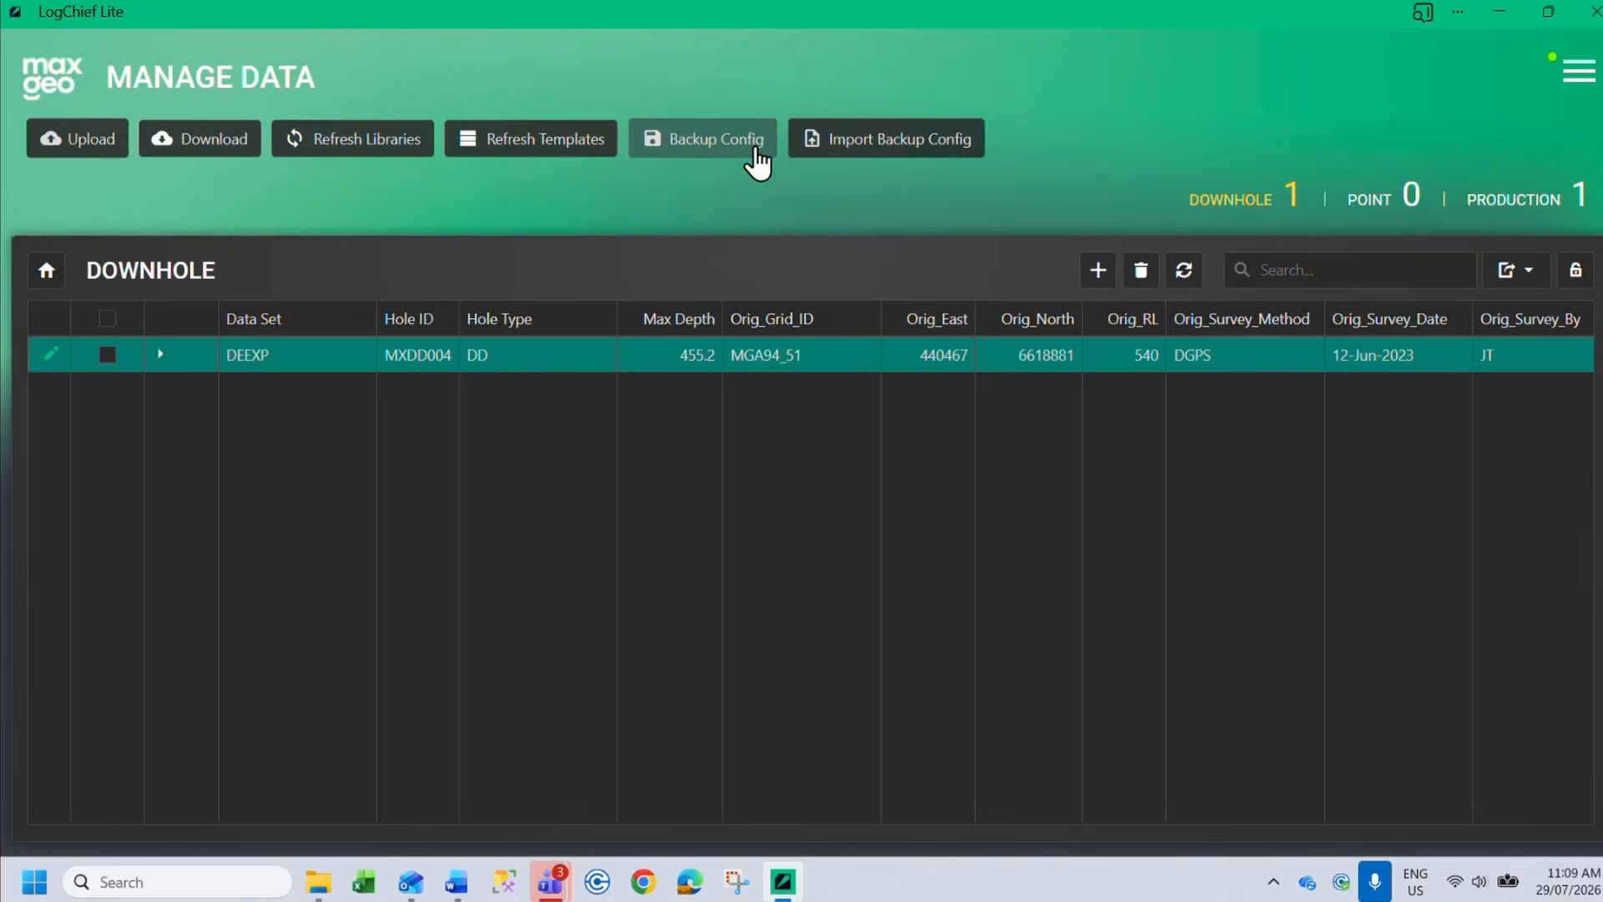
left_click(711, 152)
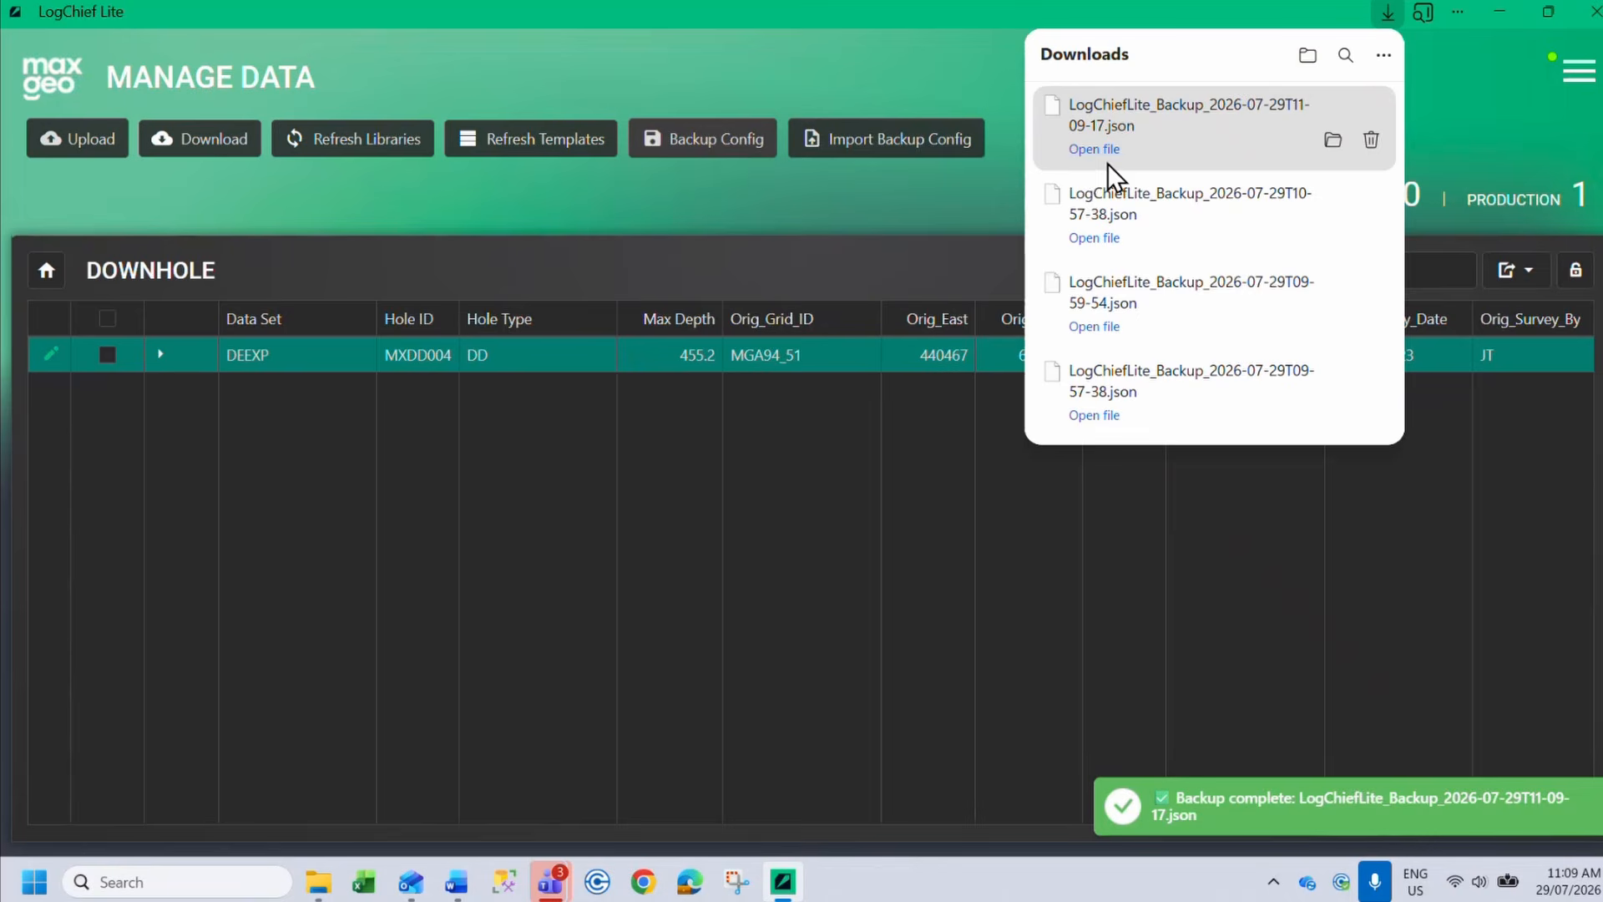
left_click(927, 235)
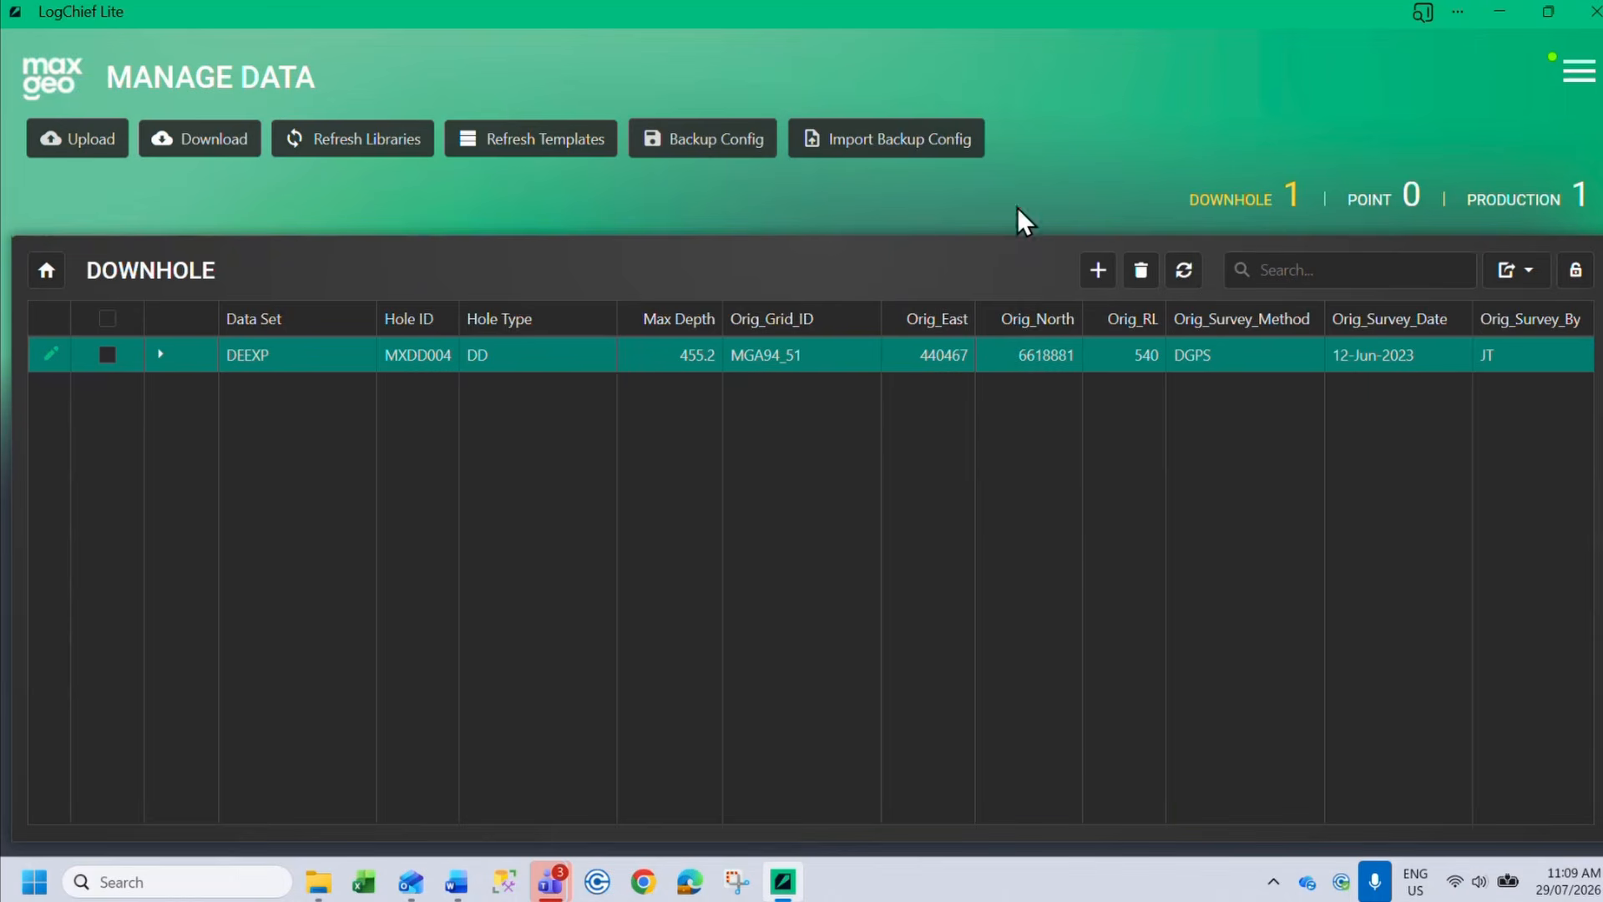
left_click(701, 139)
Log out of the application and log back in with the saved credentials
left_click(1578, 72)
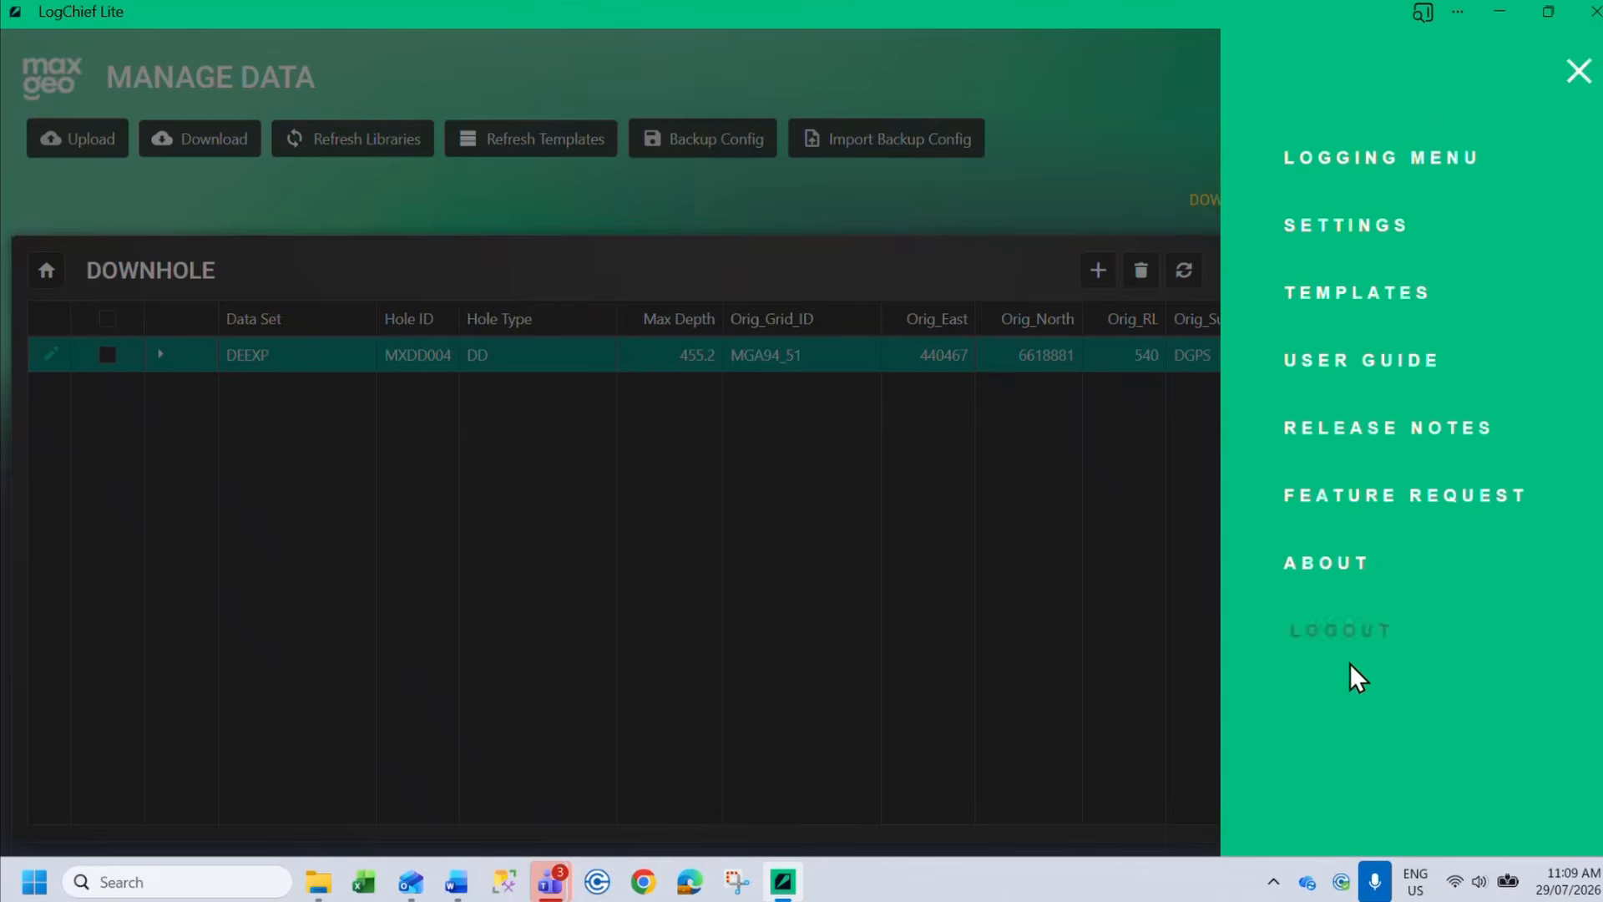
left_click(1361, 632)
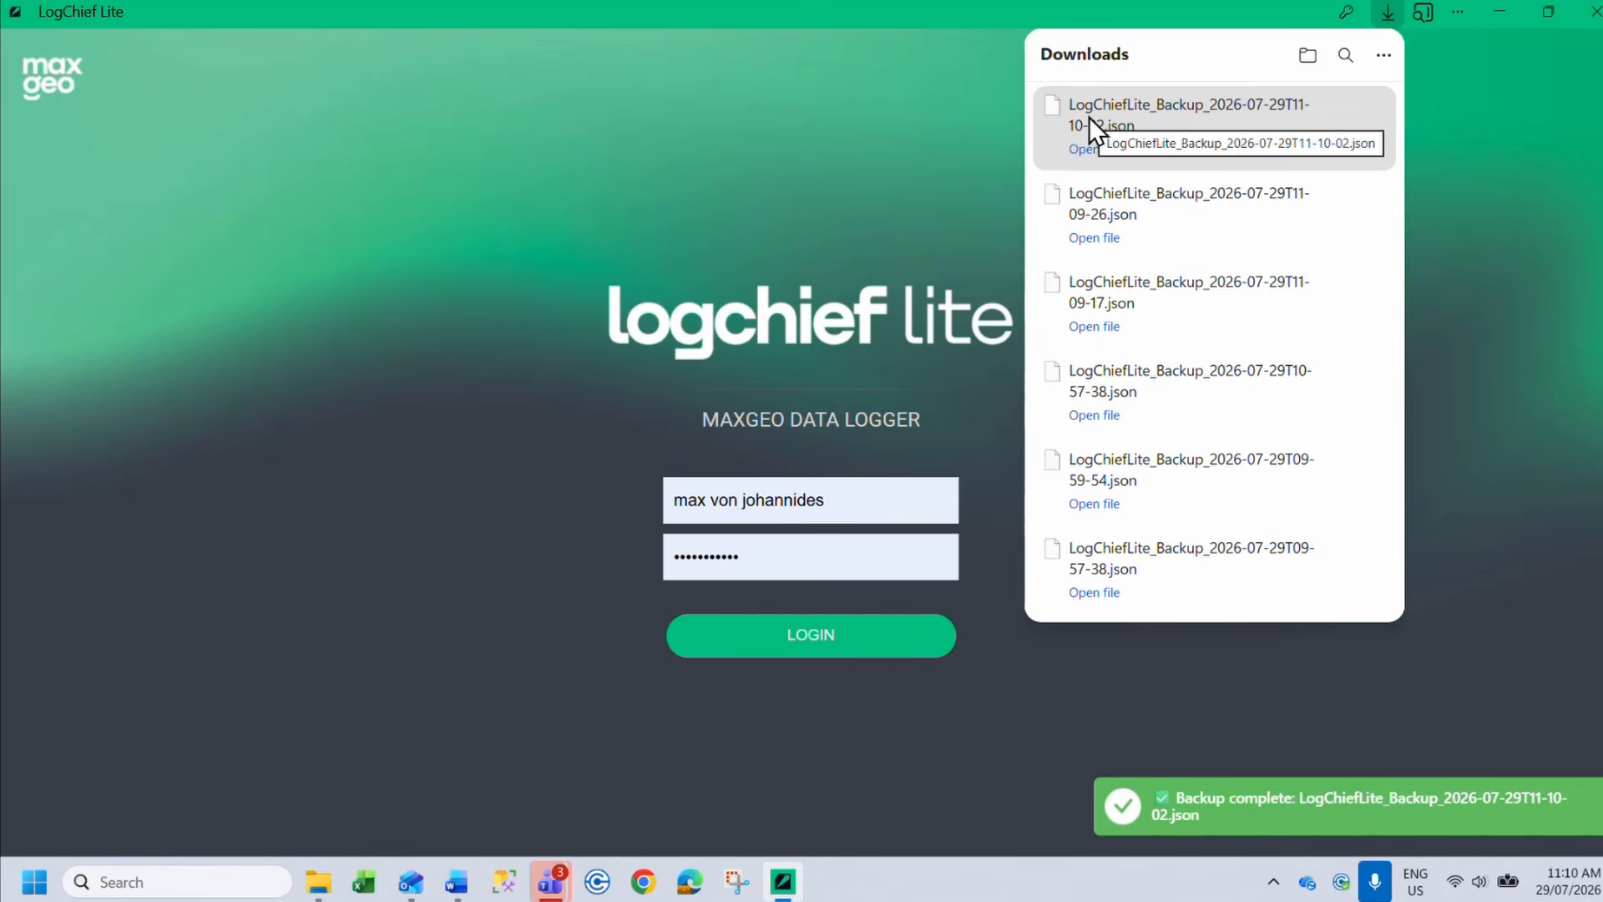
left_click(961, 141)
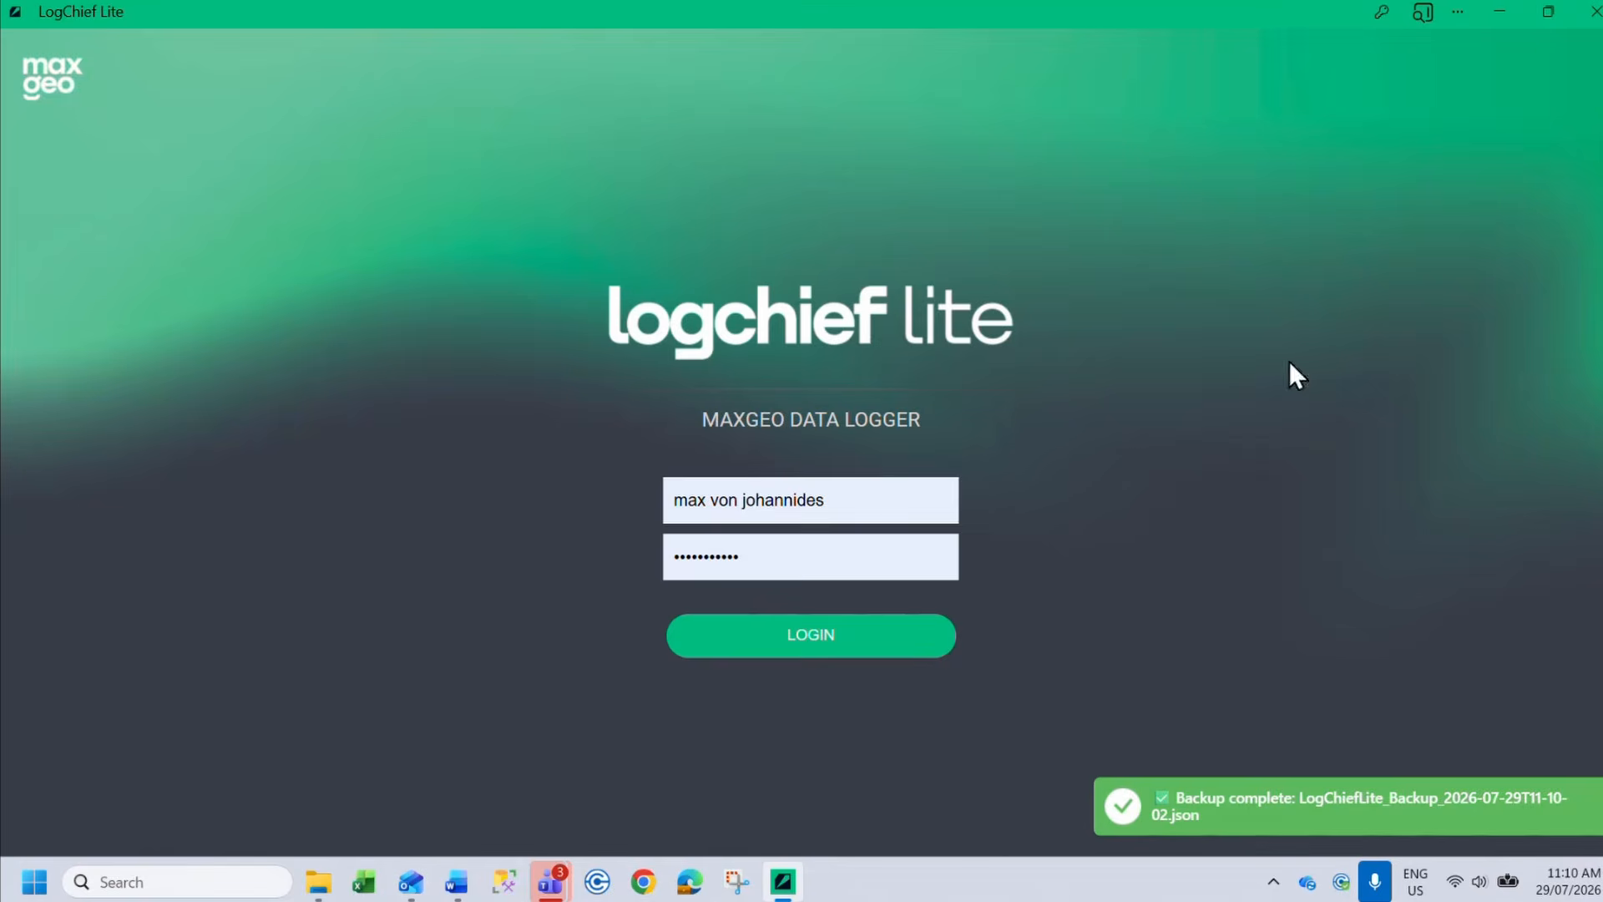
left_click(858, 659)
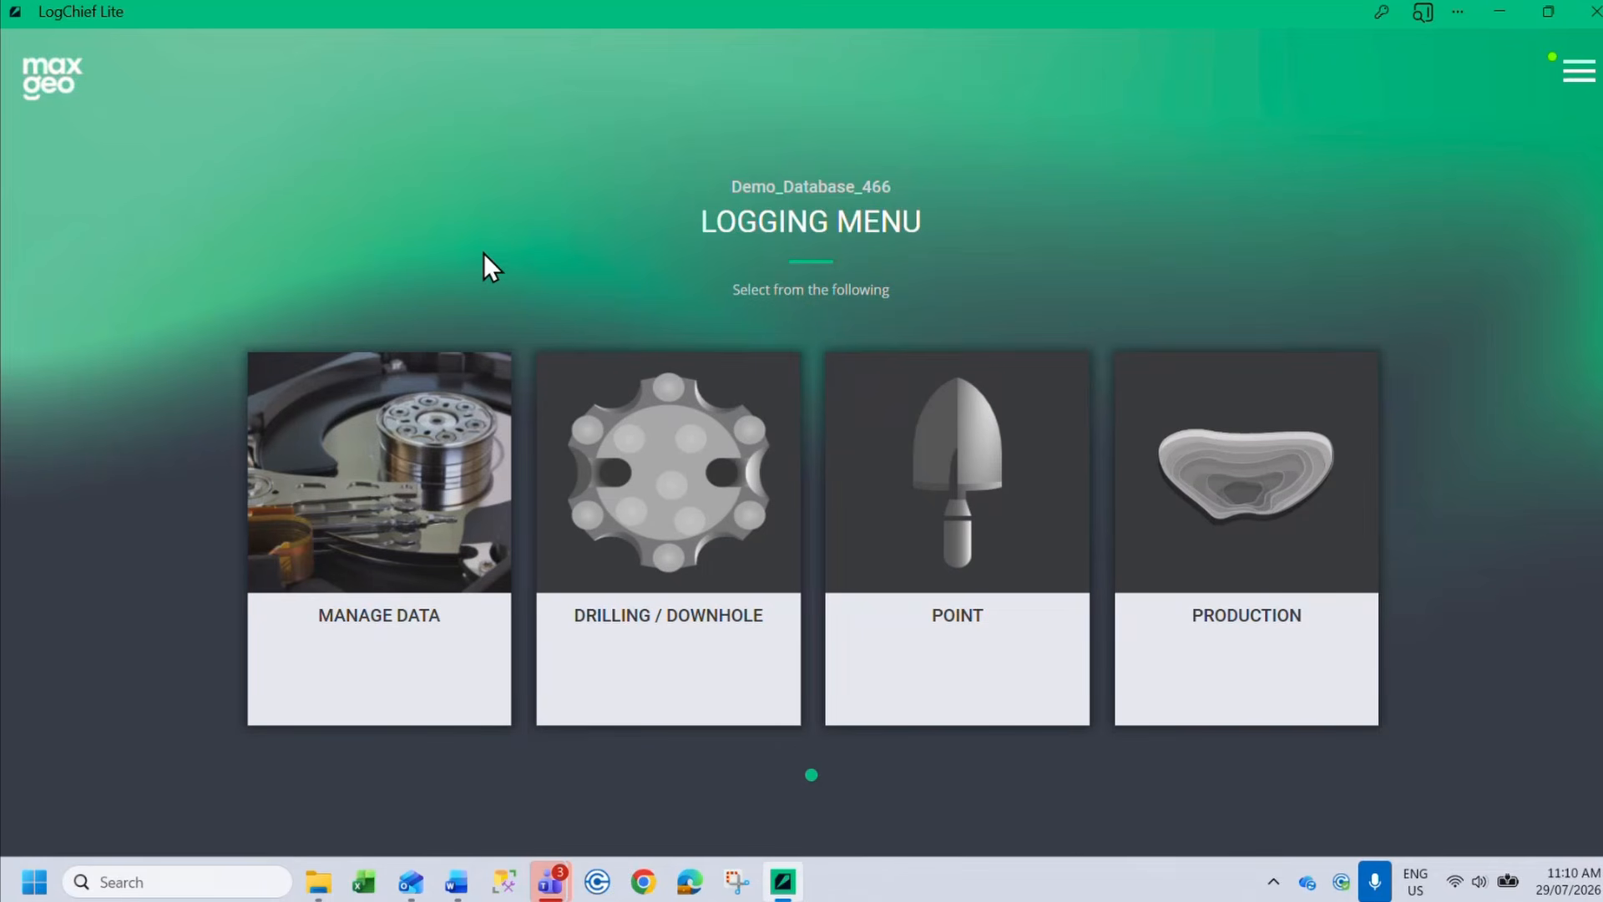
Return to Manage Data and back up the configuration once more
left_click(489, 455)
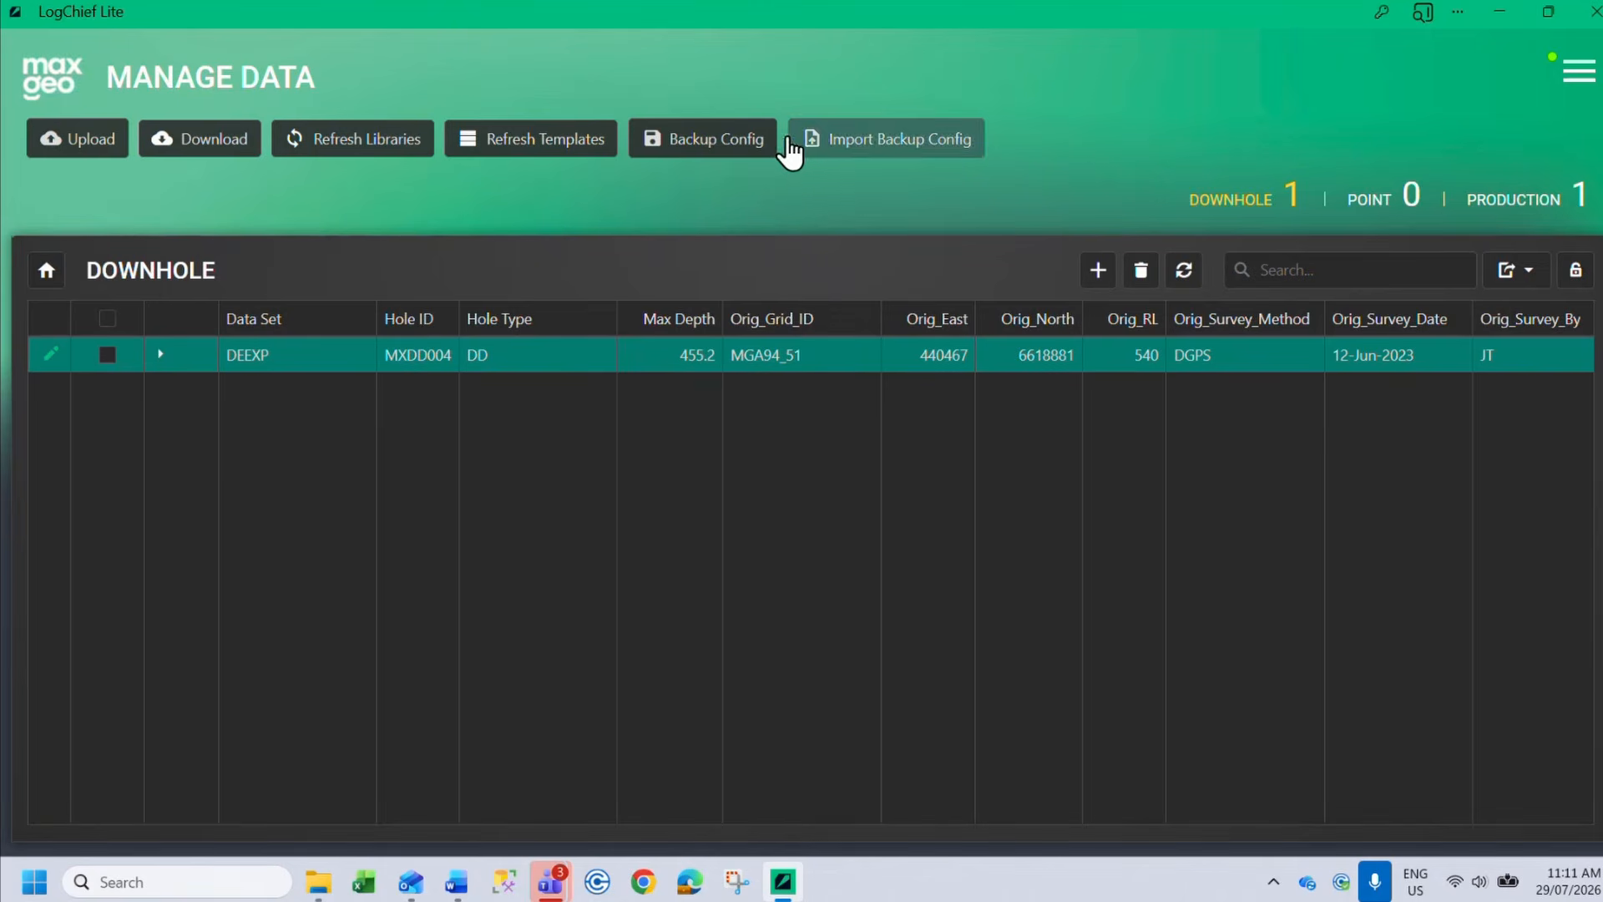
left_click(750, 142)
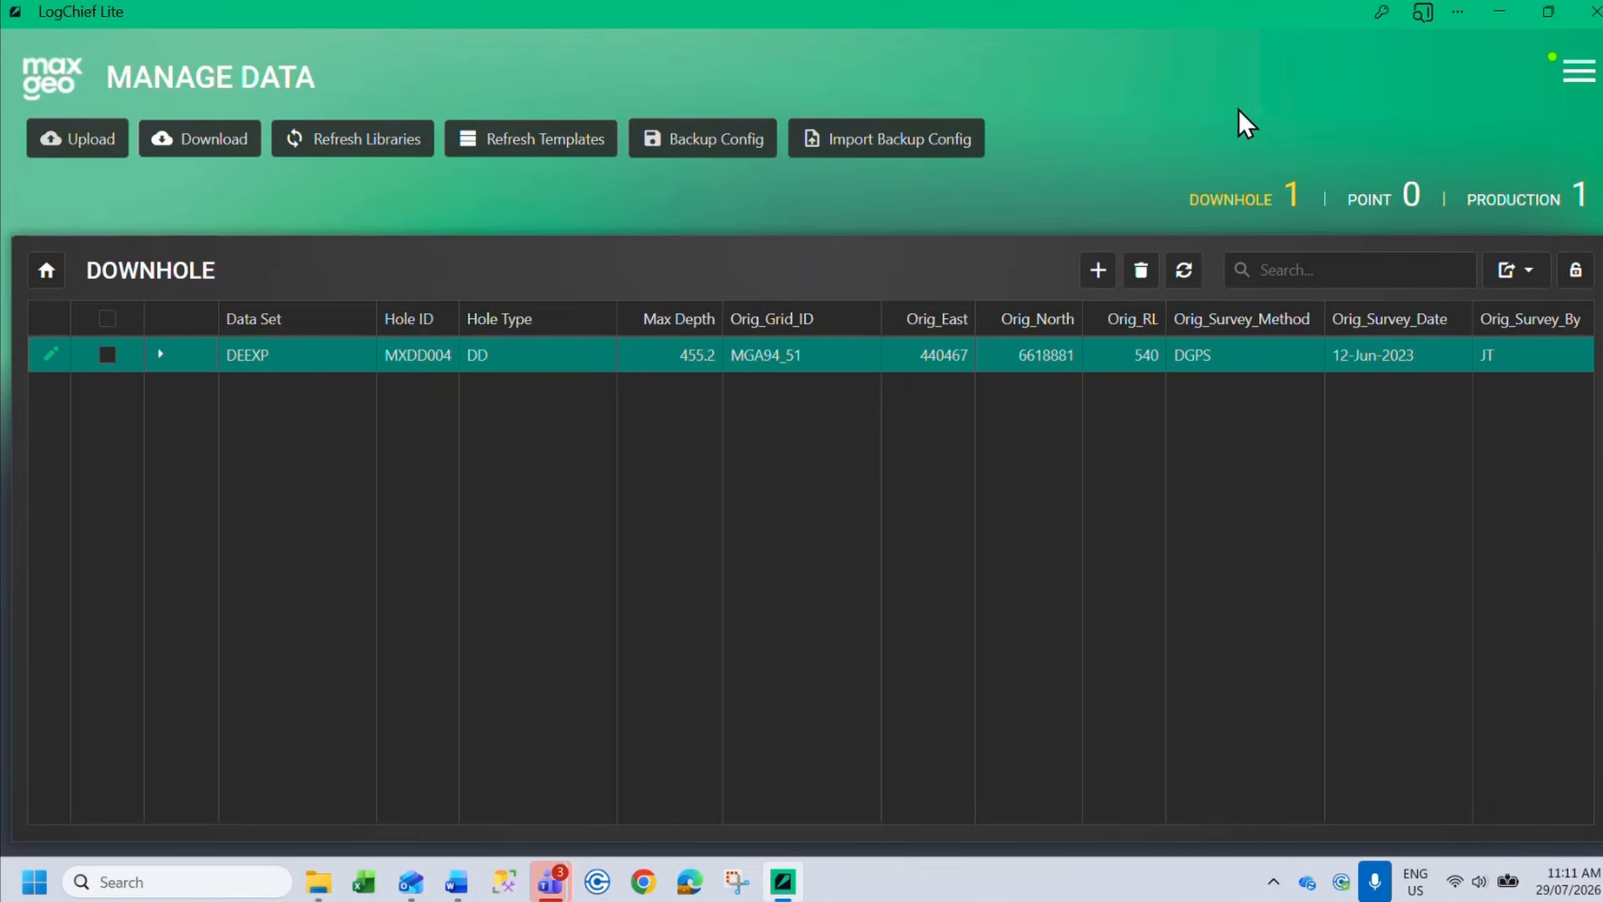
Return to the diamond drilling log of hole MXDD004 and open its Lithology sheet
left_click(46, 270)
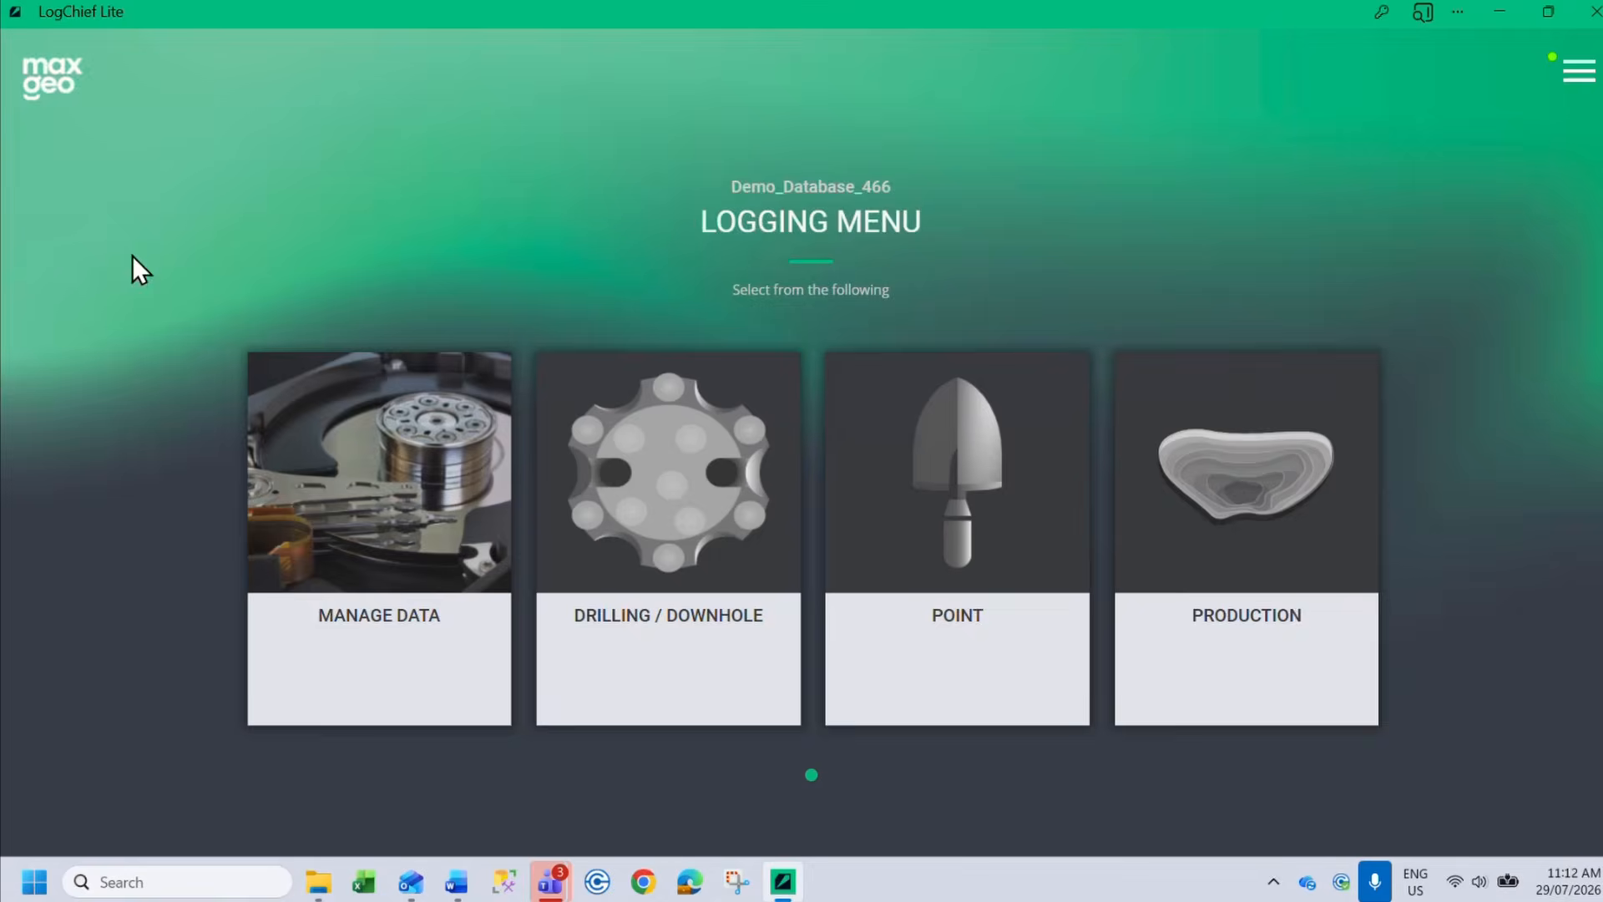
left_click(737, 591)
left_click(773, 311)
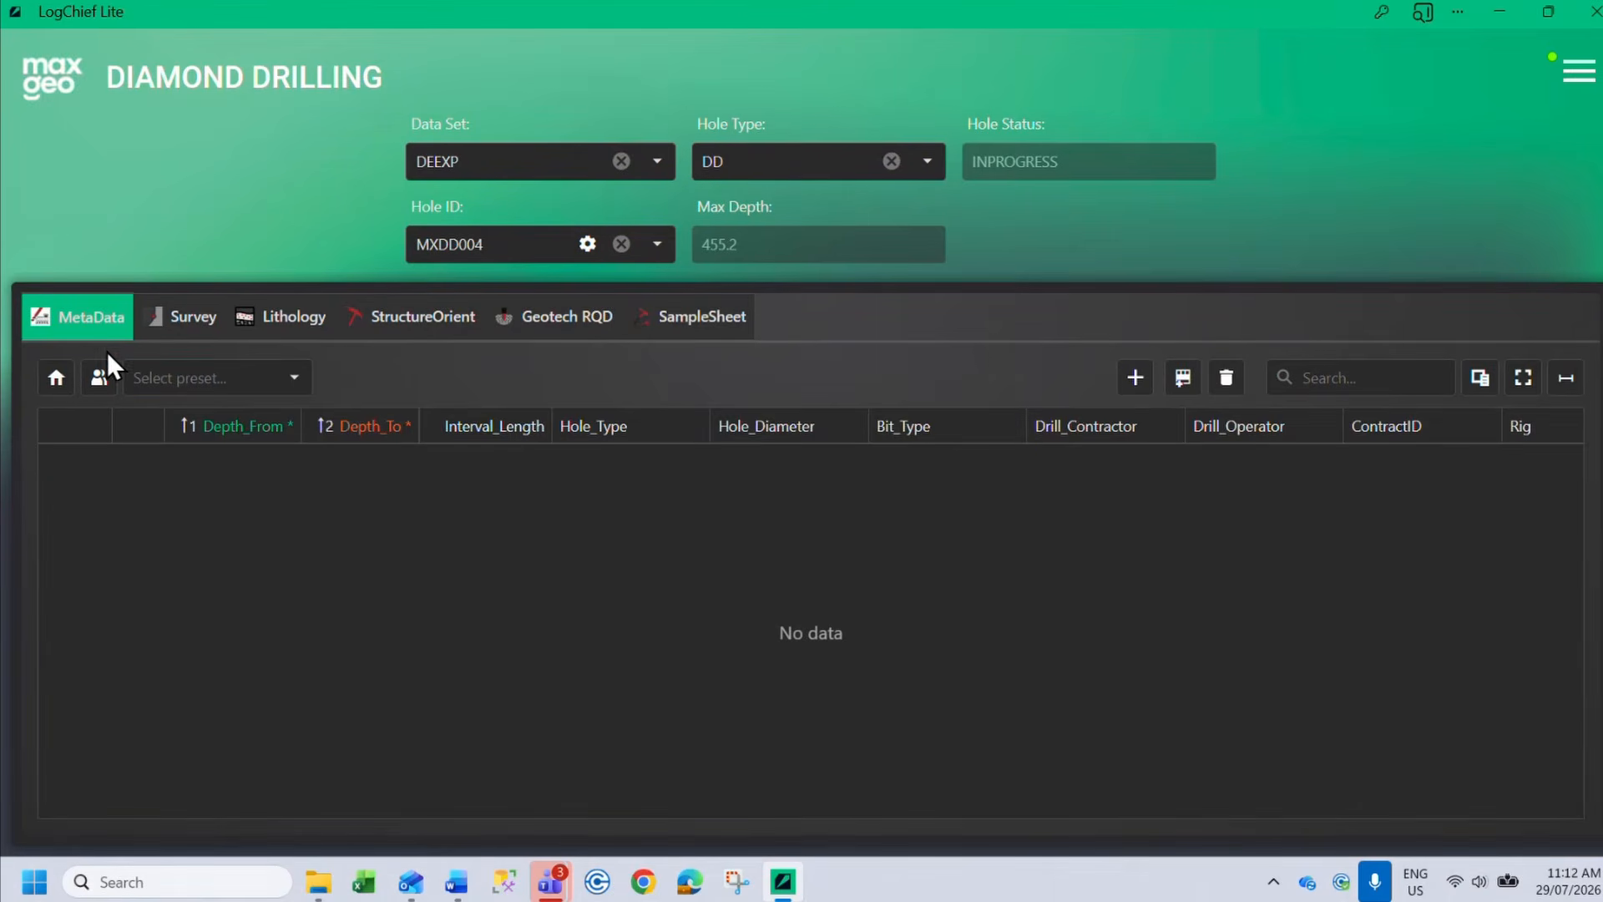
left_click(192, 319)
left_click(247, 324)
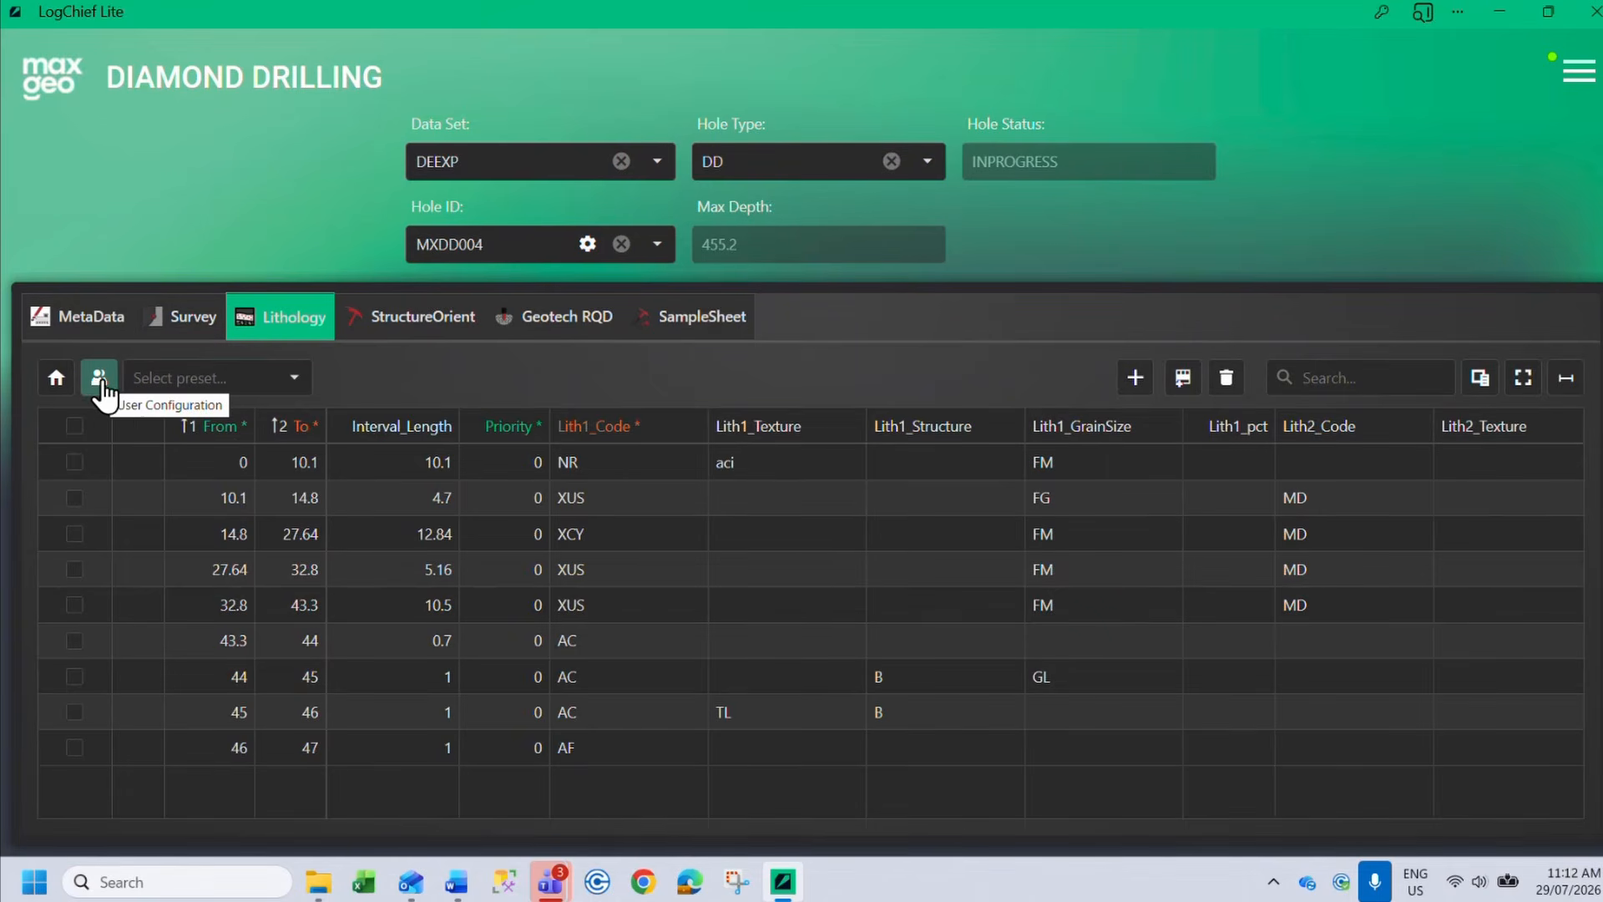
Open the User Configuration of the lithology sheet and create a new preset named maxgeo2
left_click(233, 389)
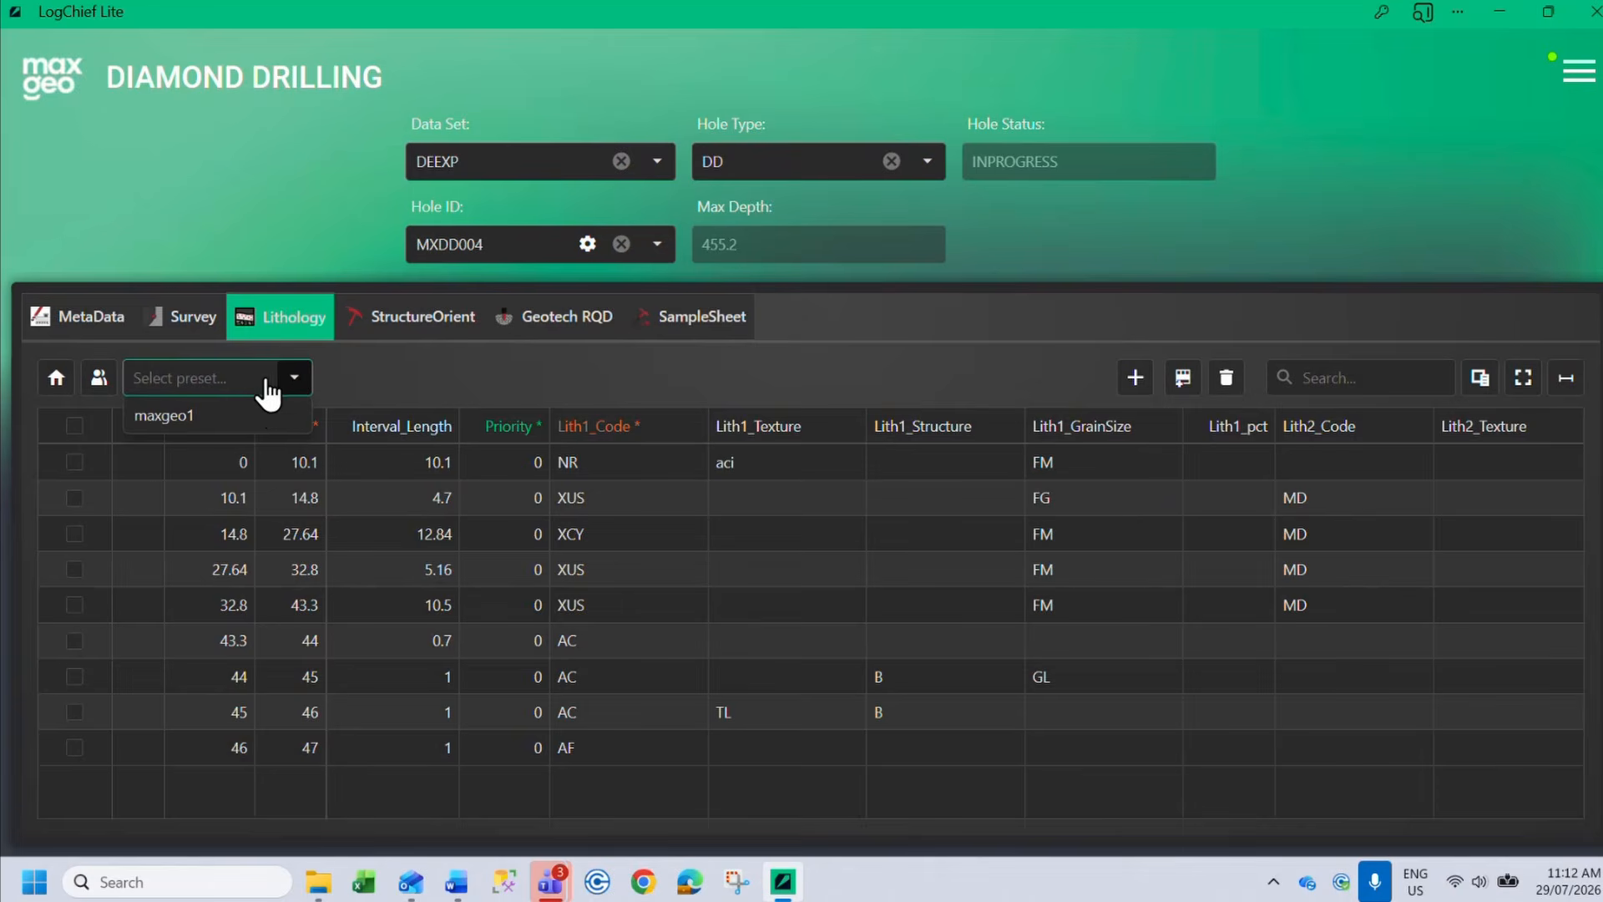
left_click(294, 386)
left_click(99, 378)
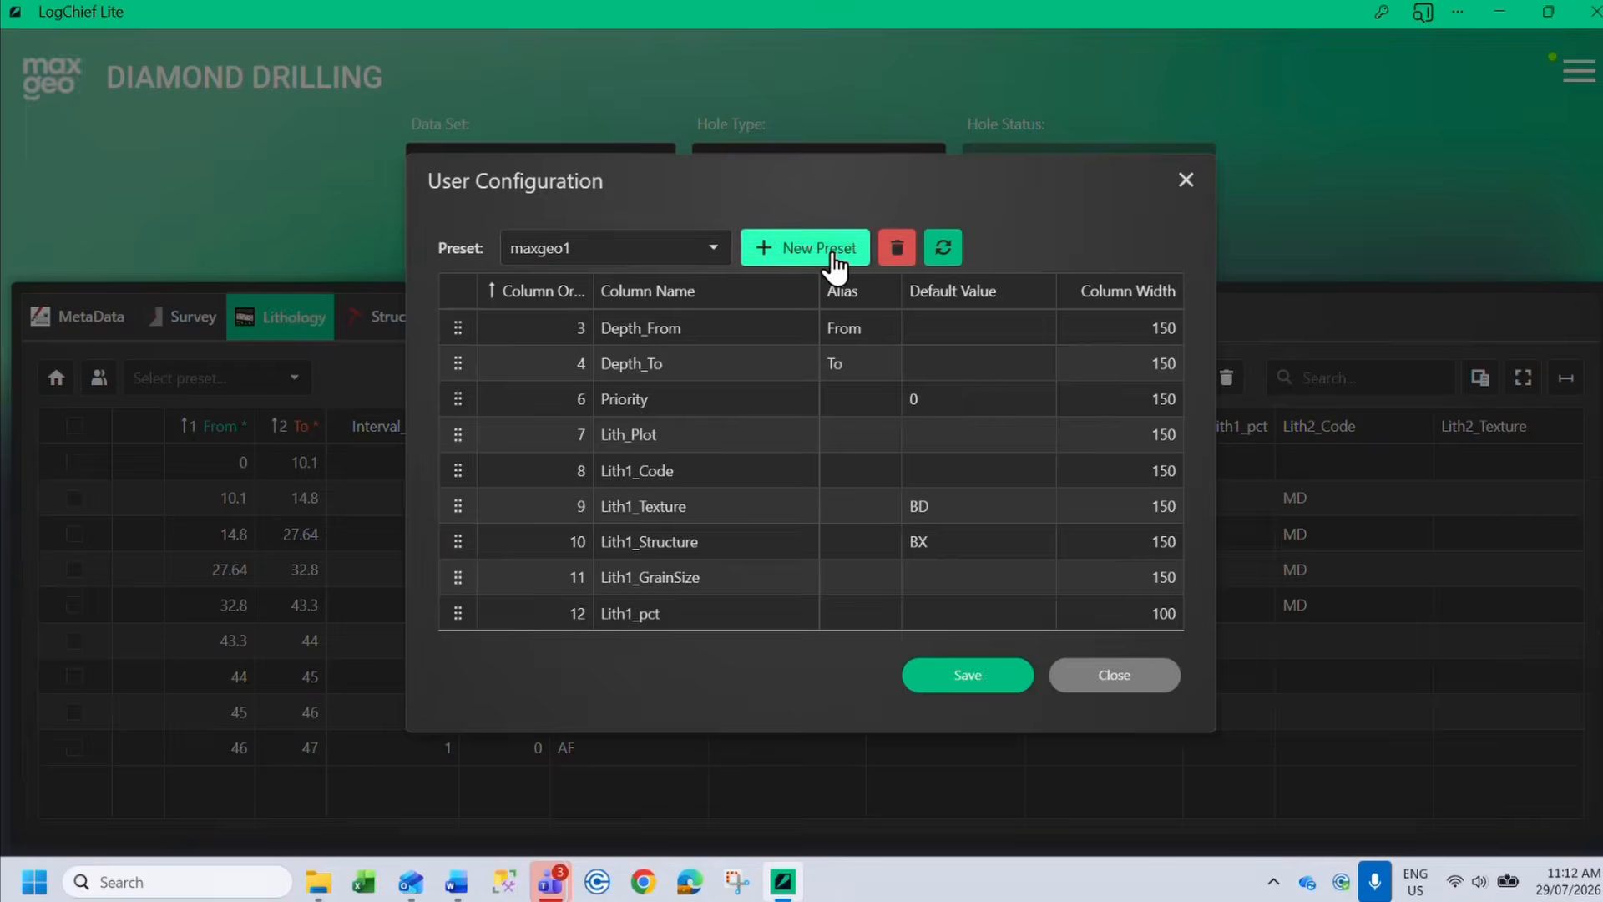
left_click(833, 255)
left_click(811, 466)
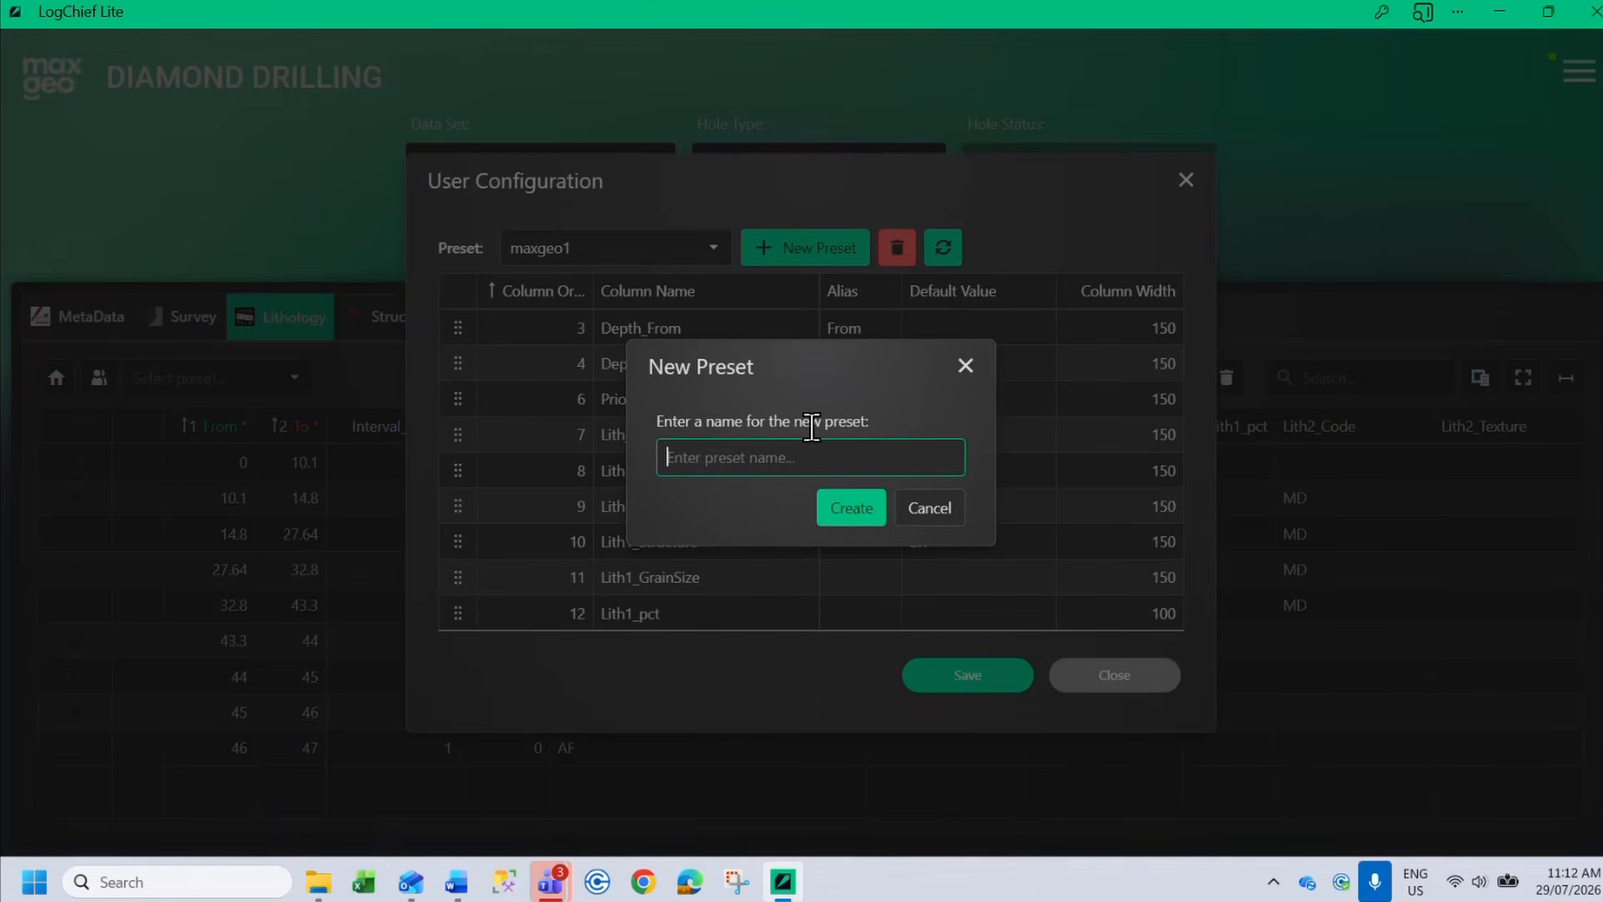
type("maxgeo2")
left_click(866, 528)
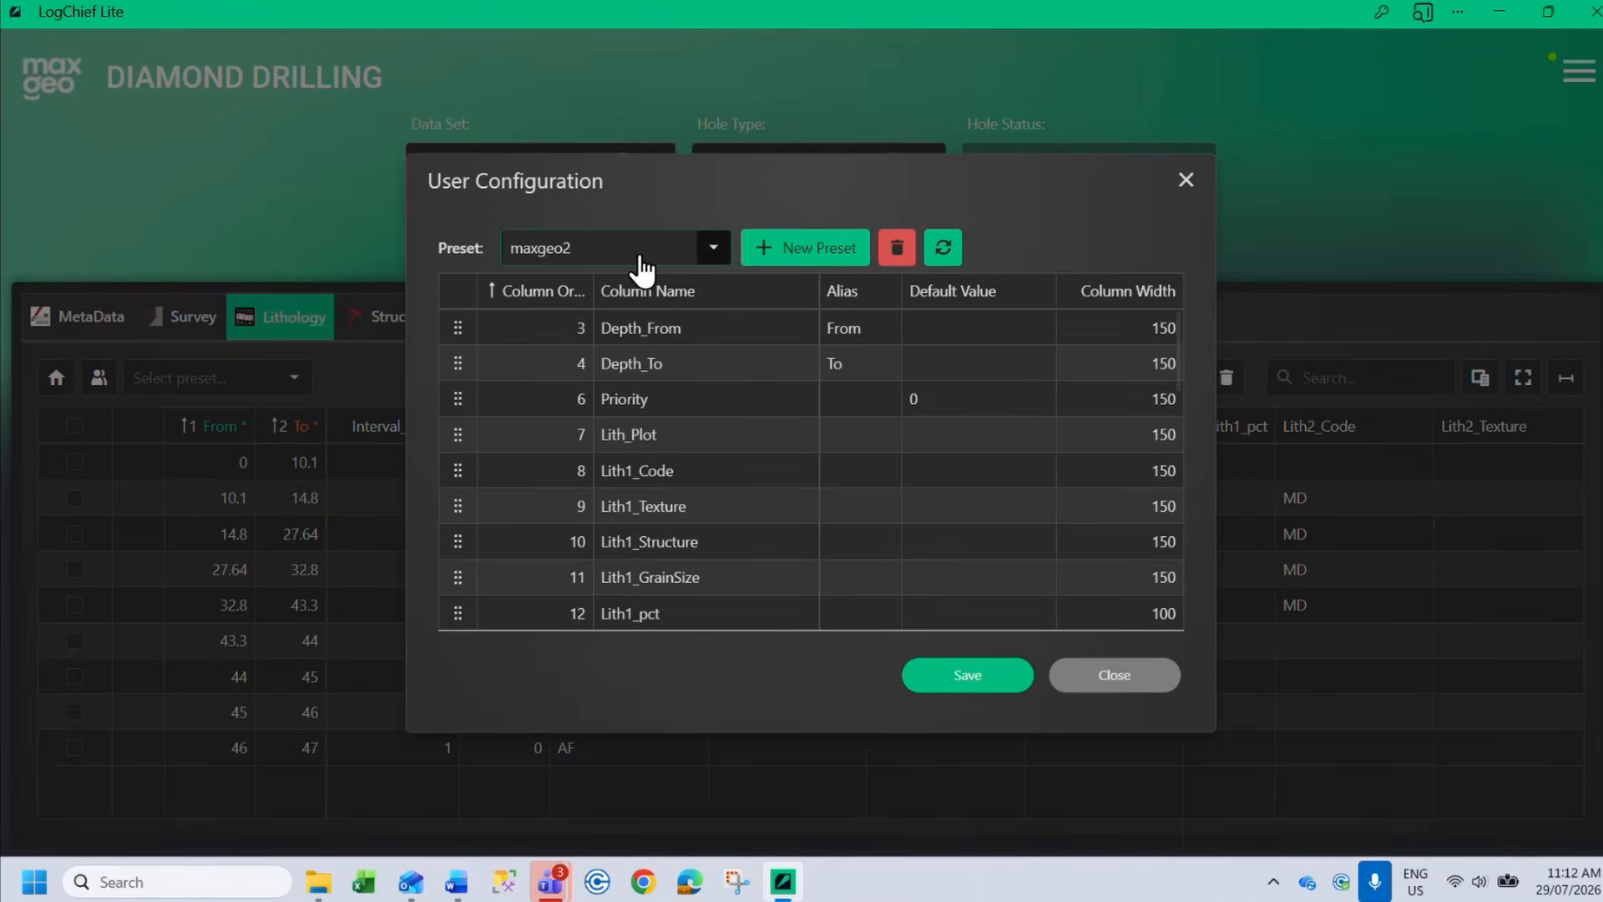
Examine the column order and default value fields of the maxgeo2 preset
left_click_drag(716, 189, 692, 227)
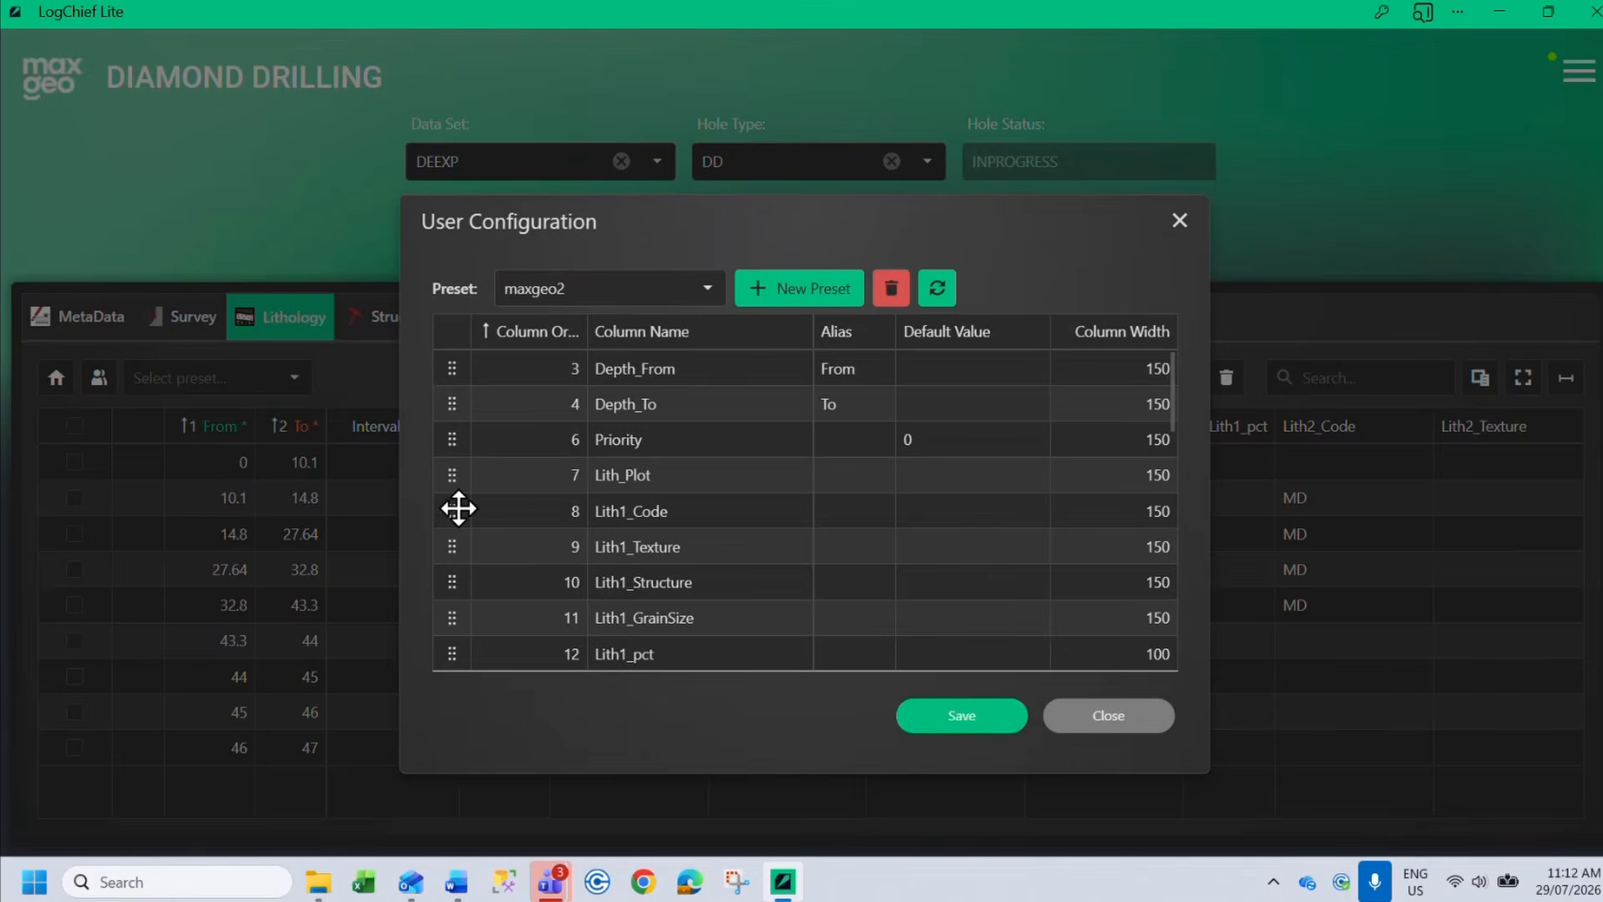
mouse_move(458, 508)
left_mouse_down()
mouse_move(455, 465)
mouse_move(456, 516)
left_mouse_up()
left_click(970, 486)
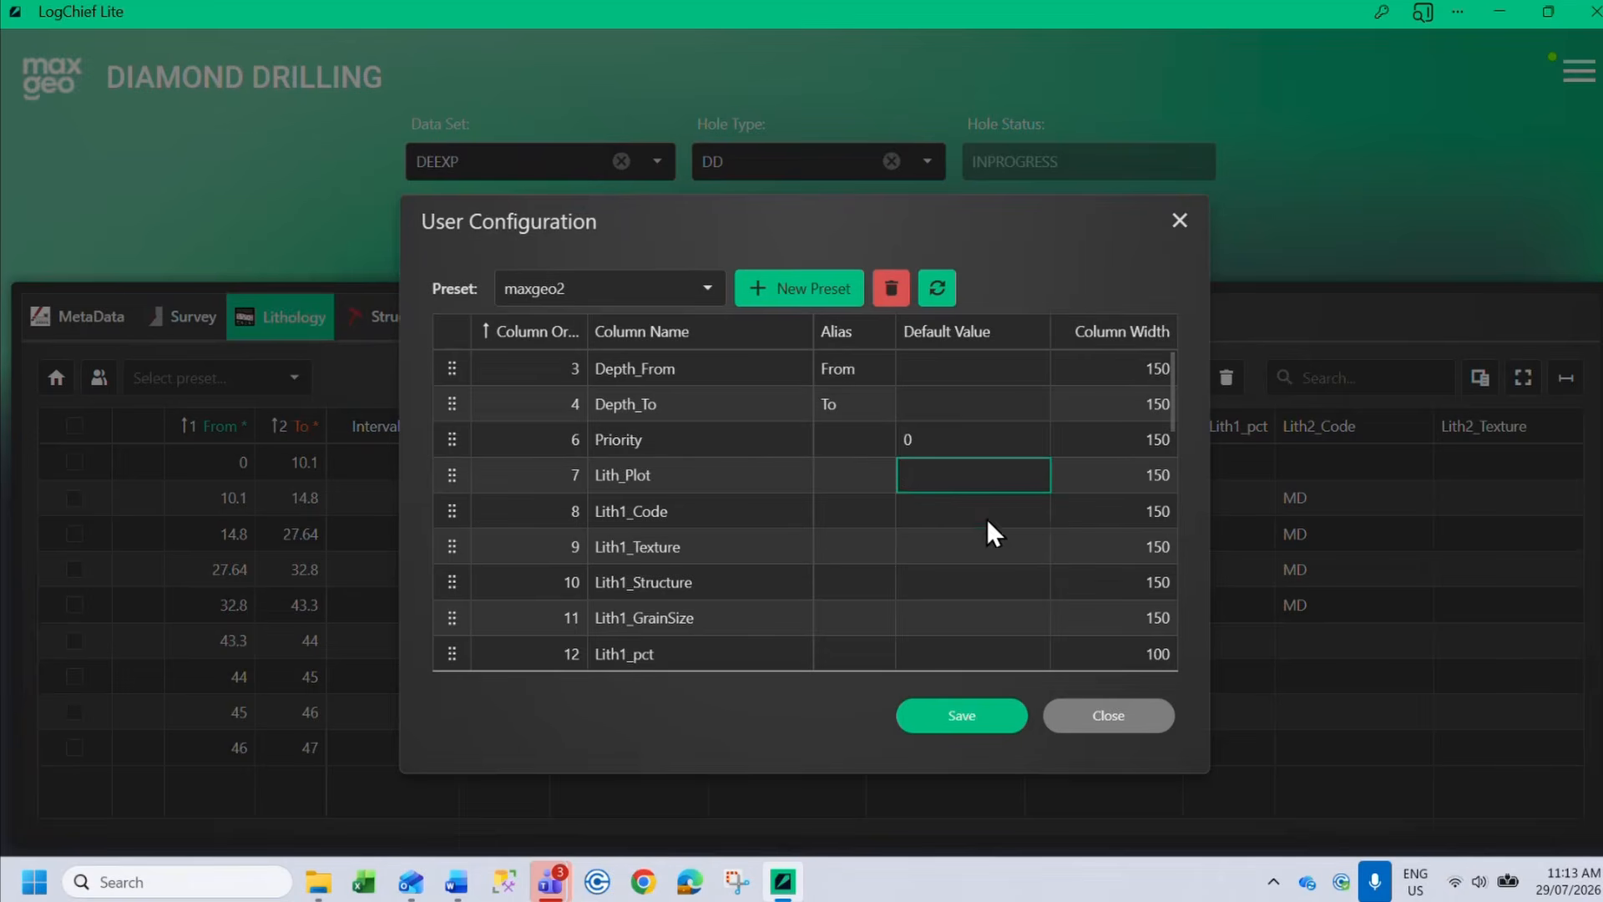
left_click(932, 516)
scroll(932, 534, "down", 1)
left_click(989, 472)
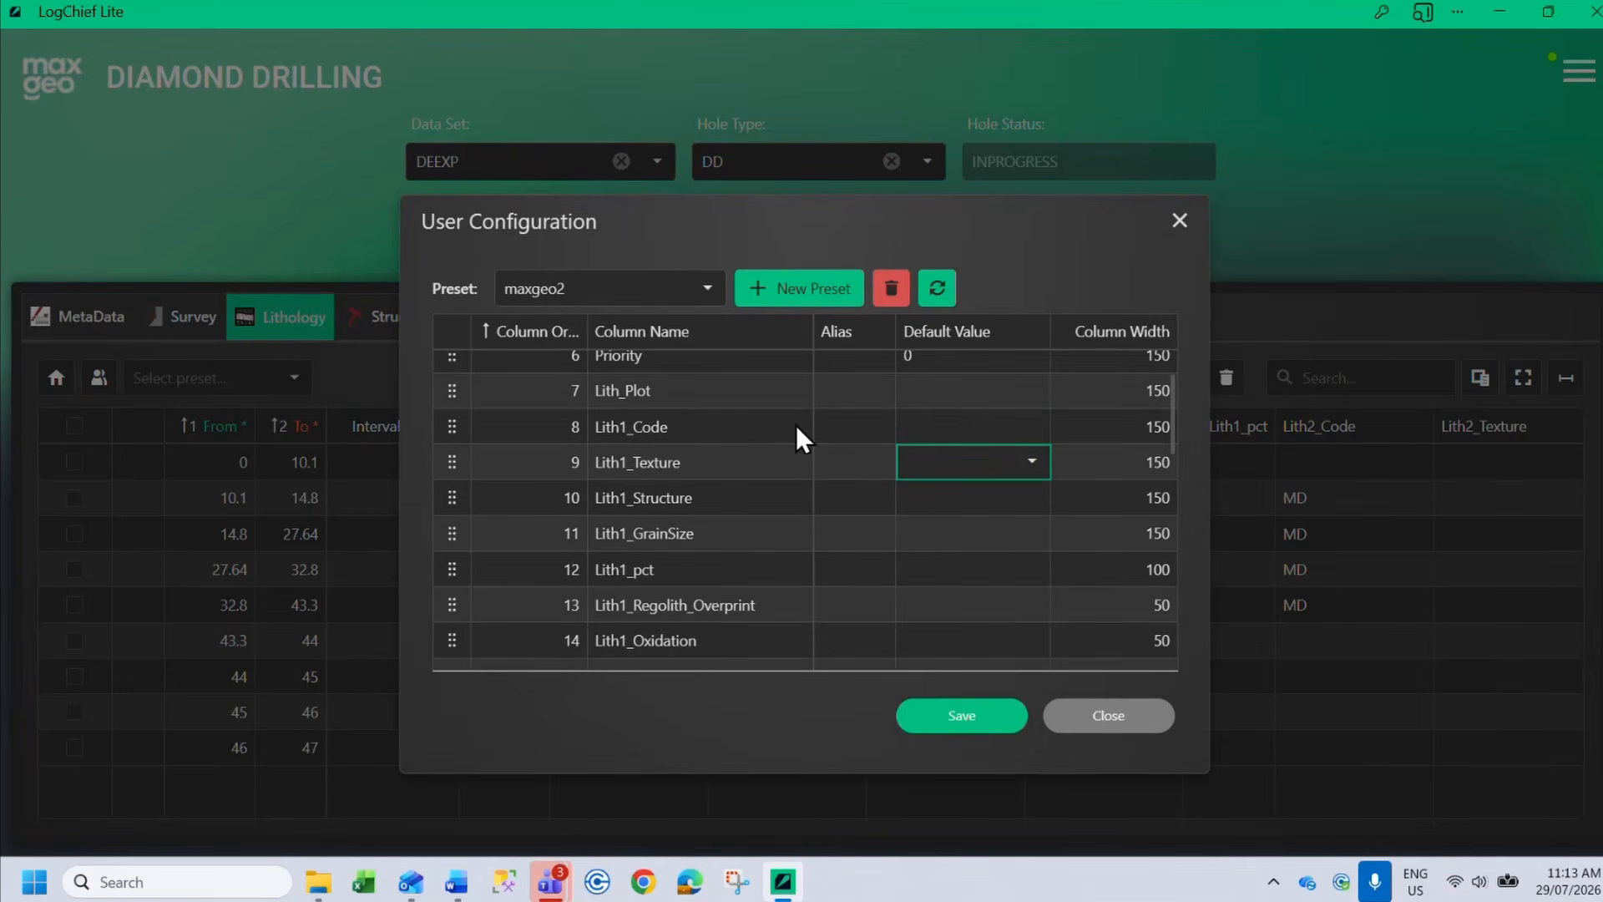
scroll(926, 463, "up", 1)
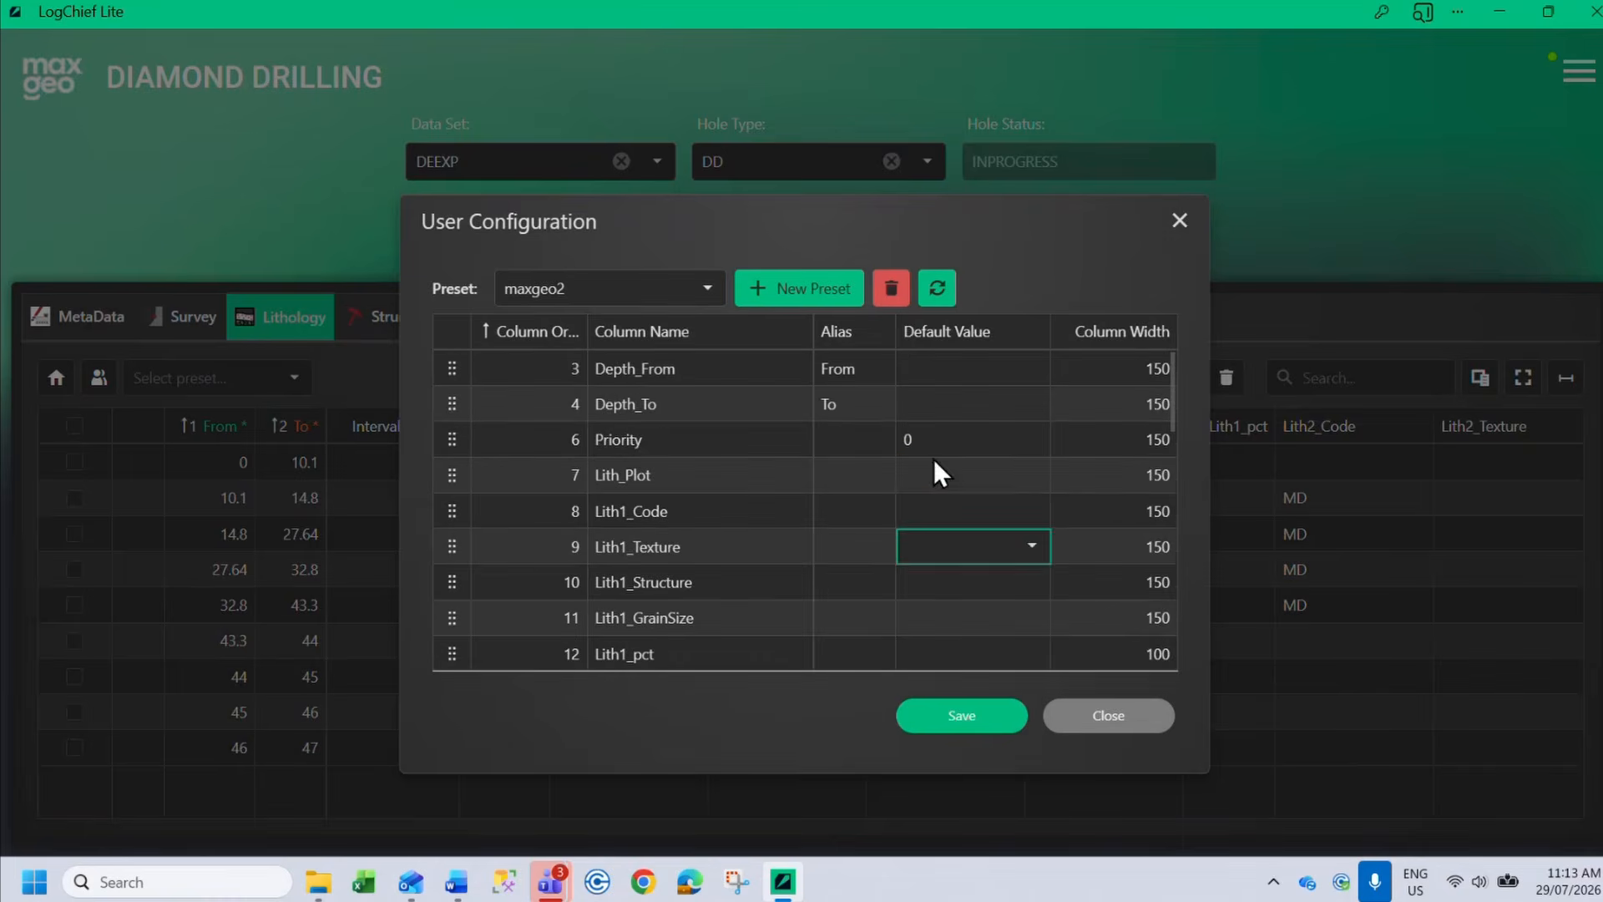
Set the default values of Lith1_Code to AP and Lith1_Texture to BD in the maxgeo2 preset and save the configuration
left_click(1022, 514)
left_click(1022, 513)
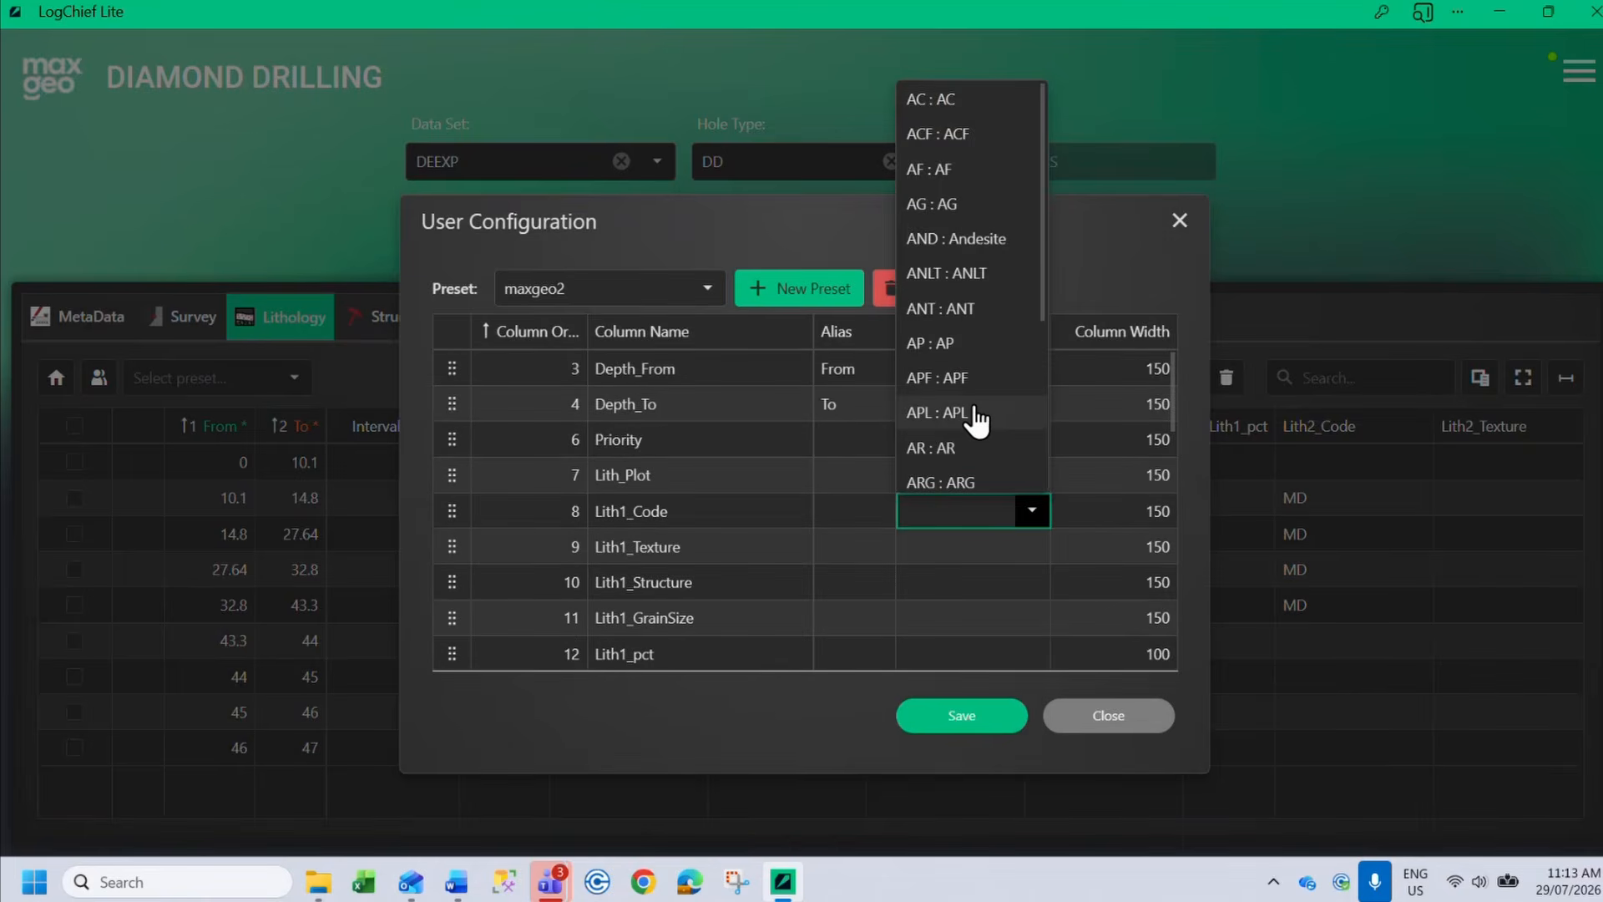
left_click(973, 357)
left_click(916, 547)
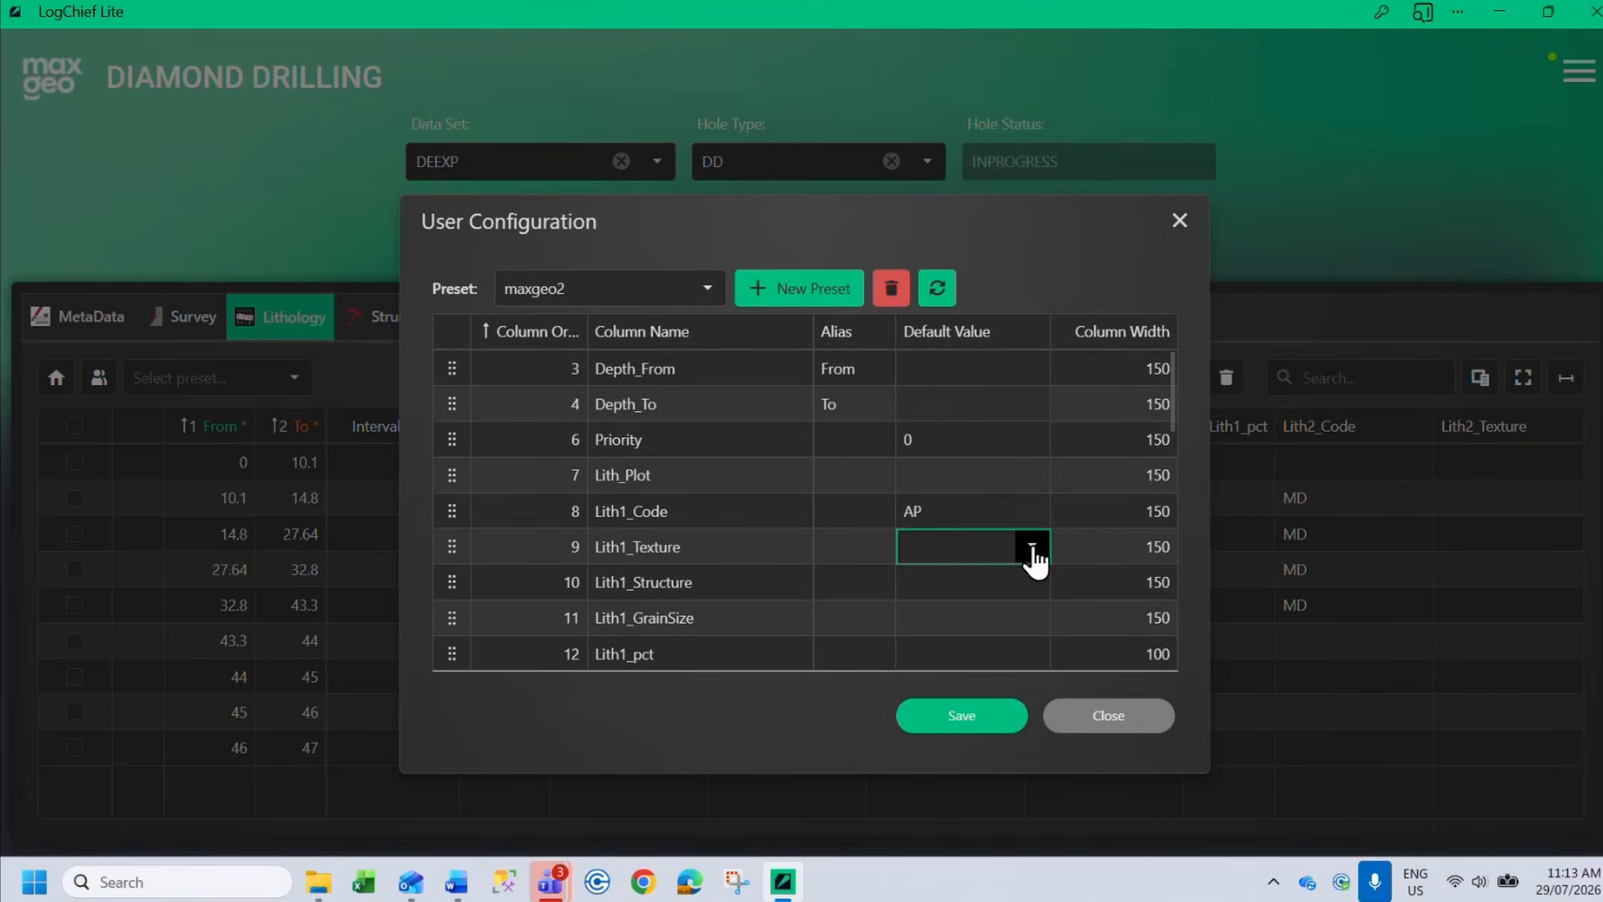
left_click(1032, 547)
left_click(952, 274)
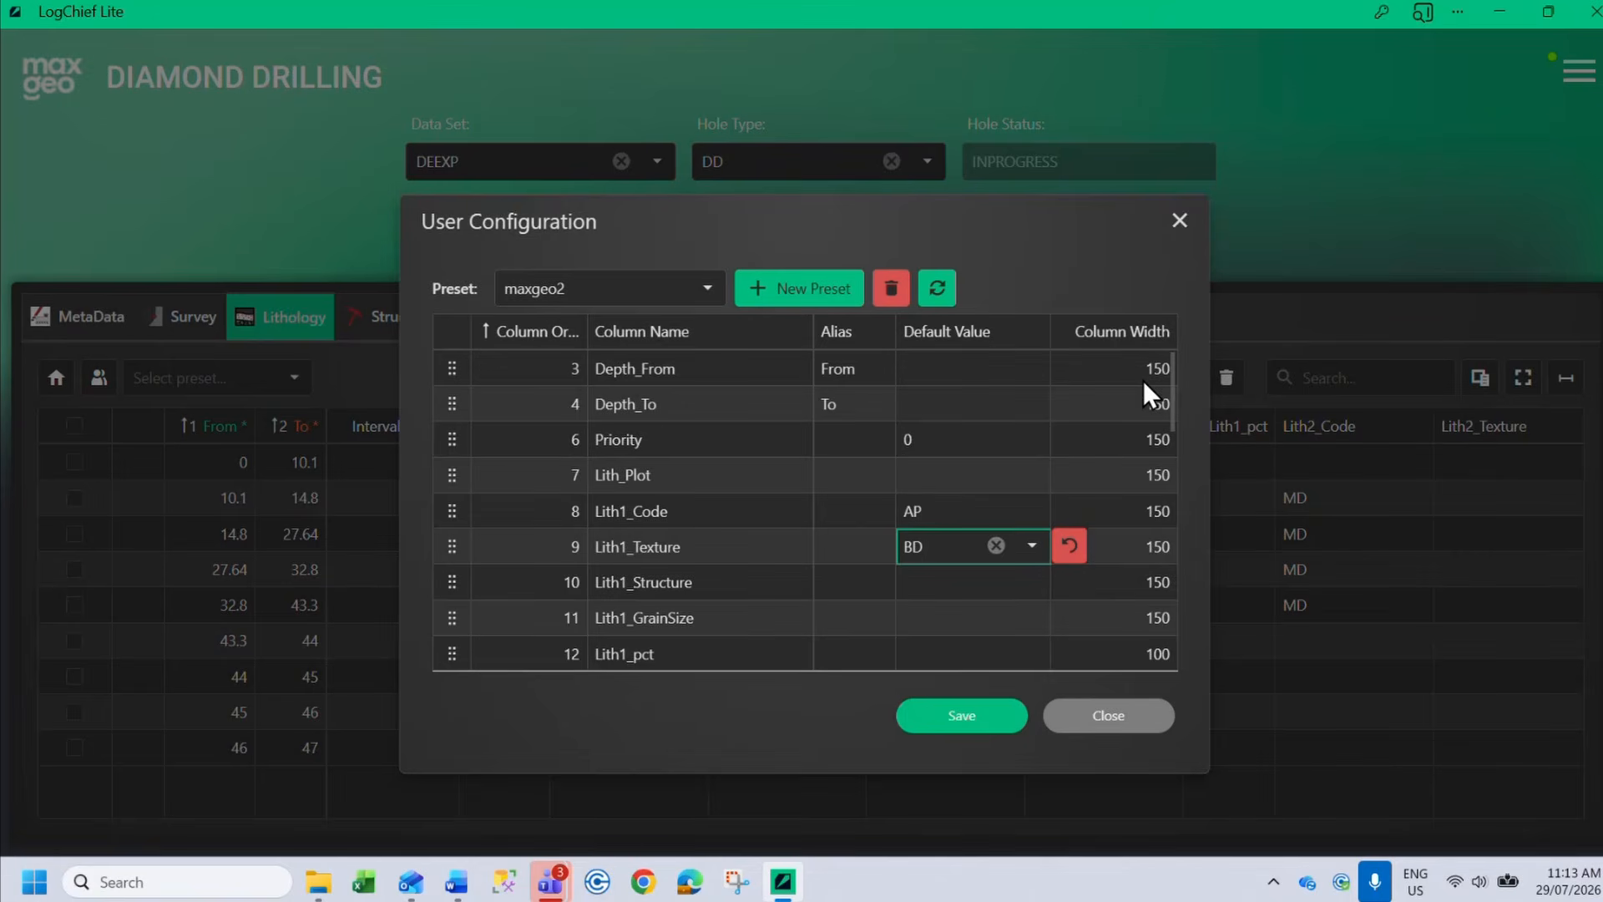
left_click(1002, 222)
left_click(962, 715)
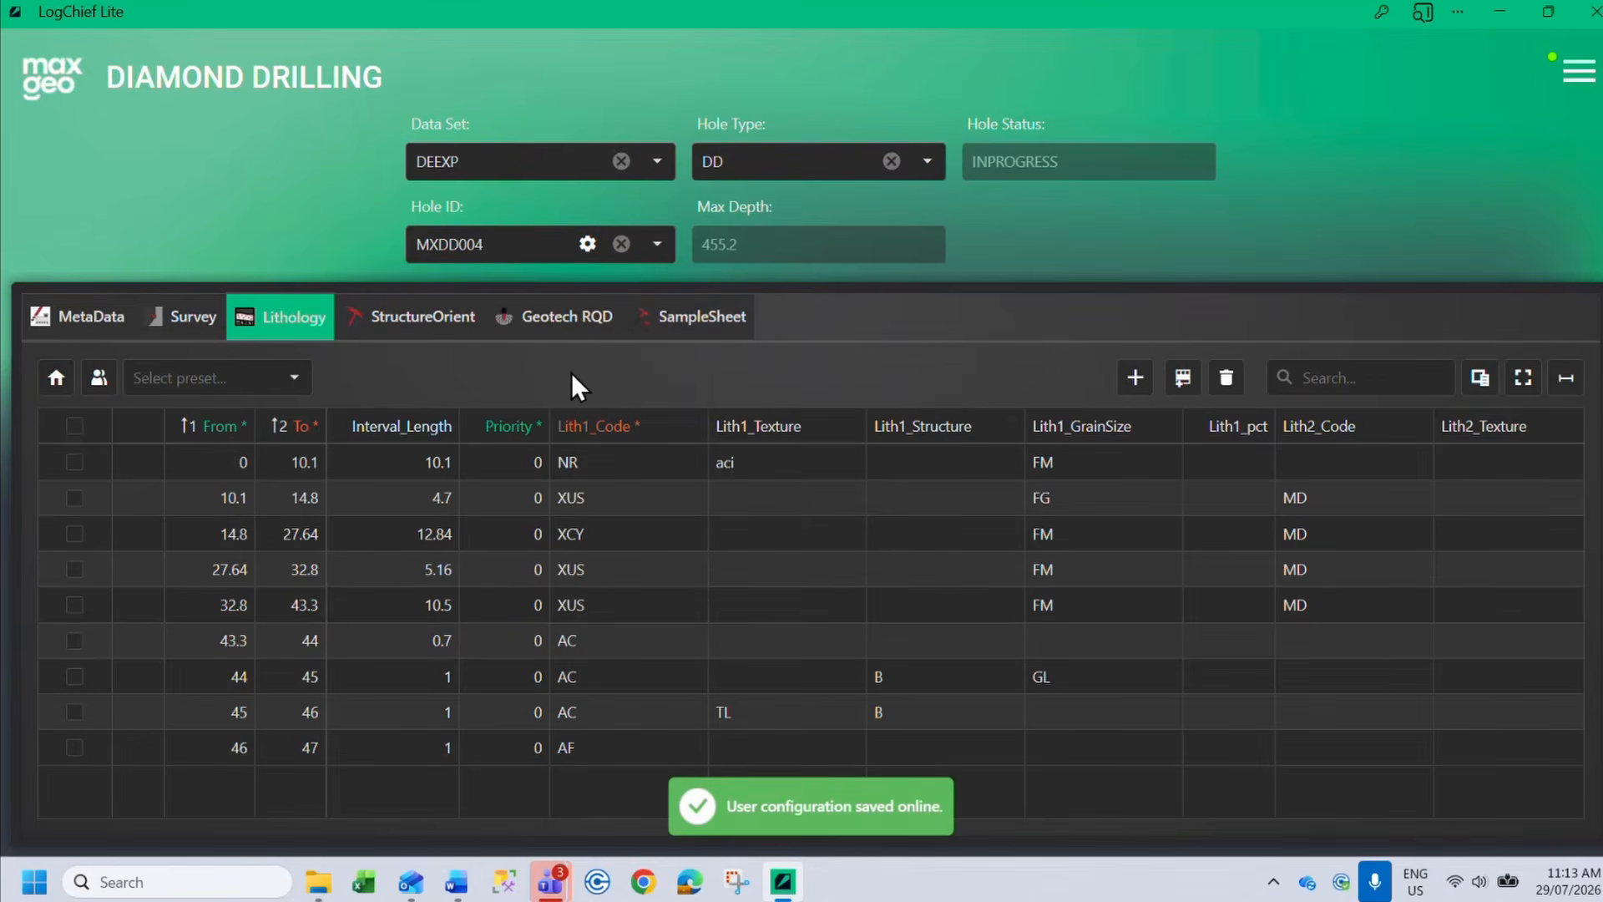
Apply the maxgeo1 preset to the lithology sheet, add a trial row with its default values and discard that row
left_click(291, 377)
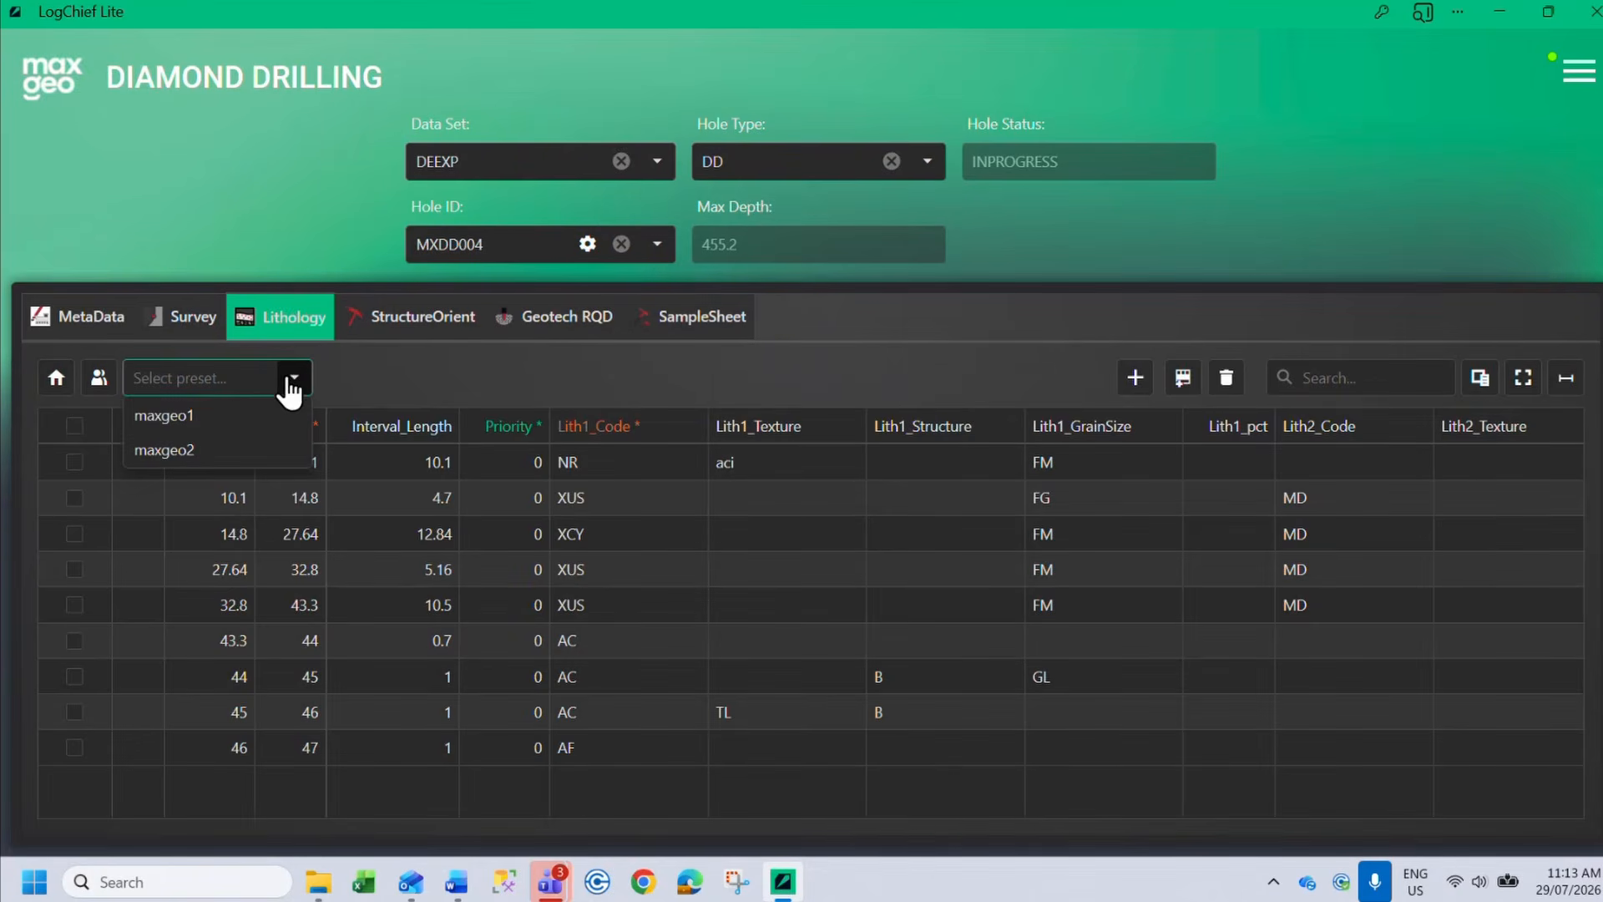
left_click(231, 413)
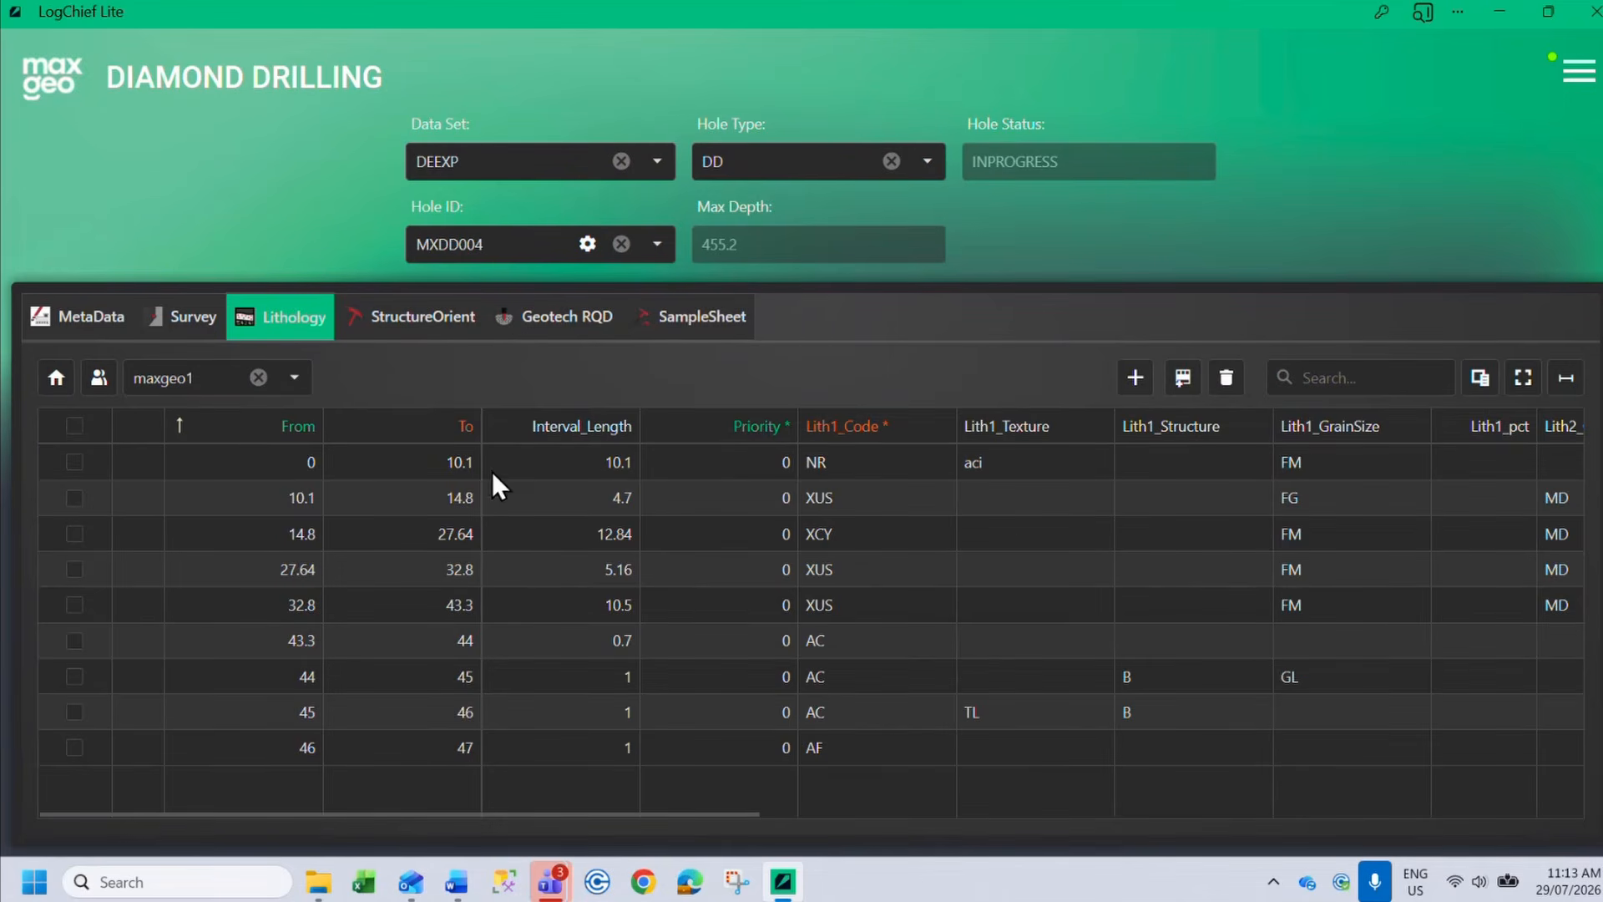
left_click(1135, 377)
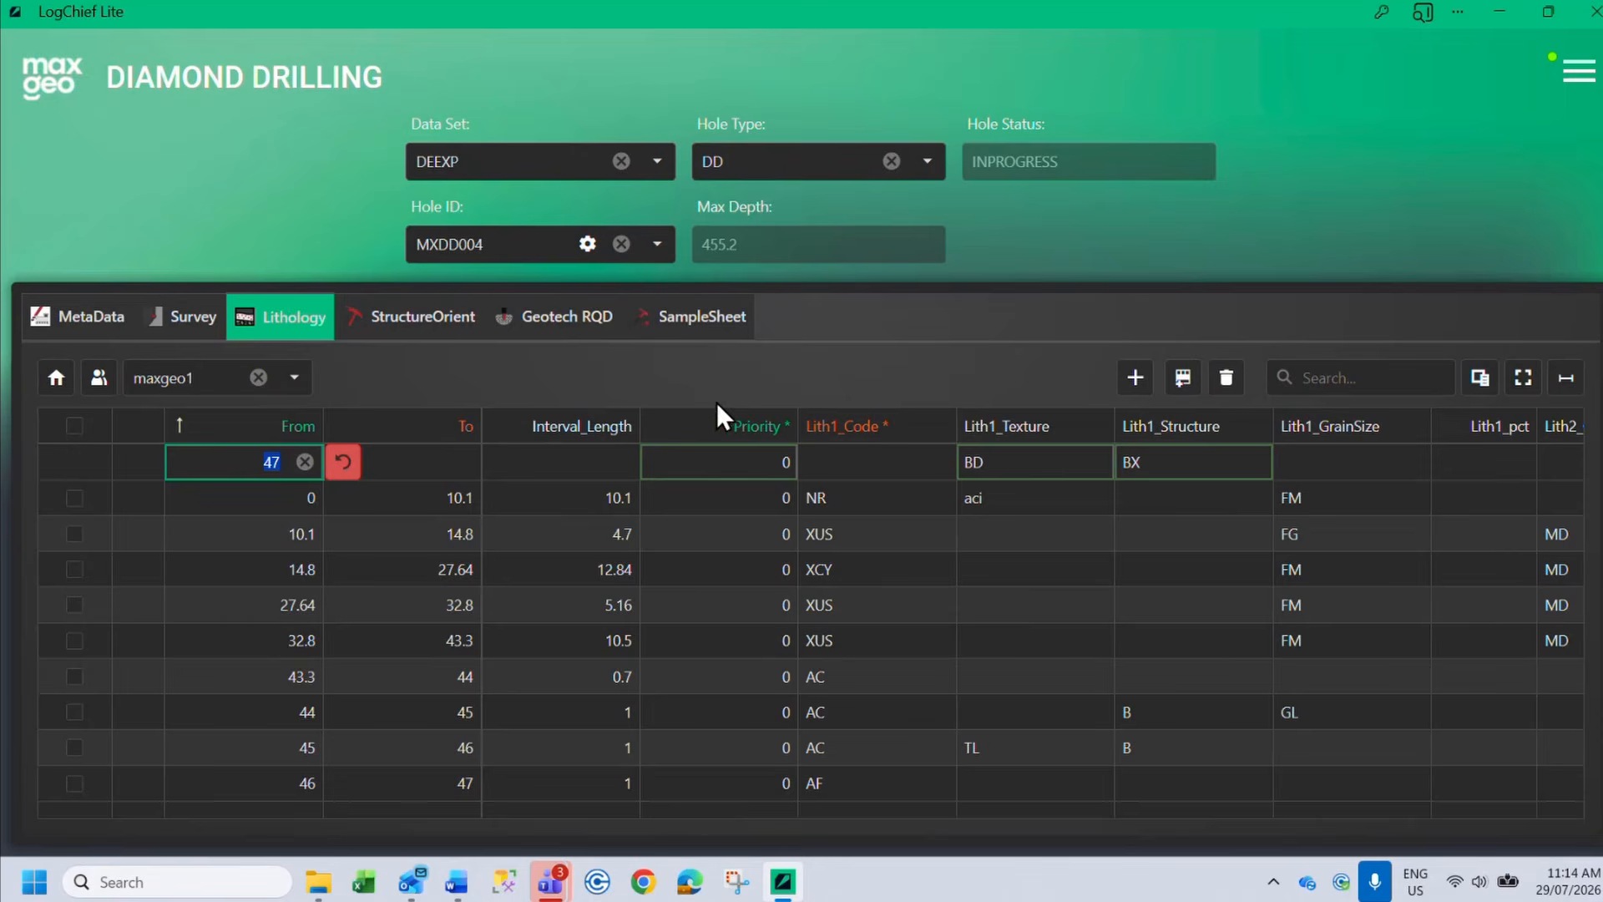
left_click(904, 360)
left_click(345, 465)
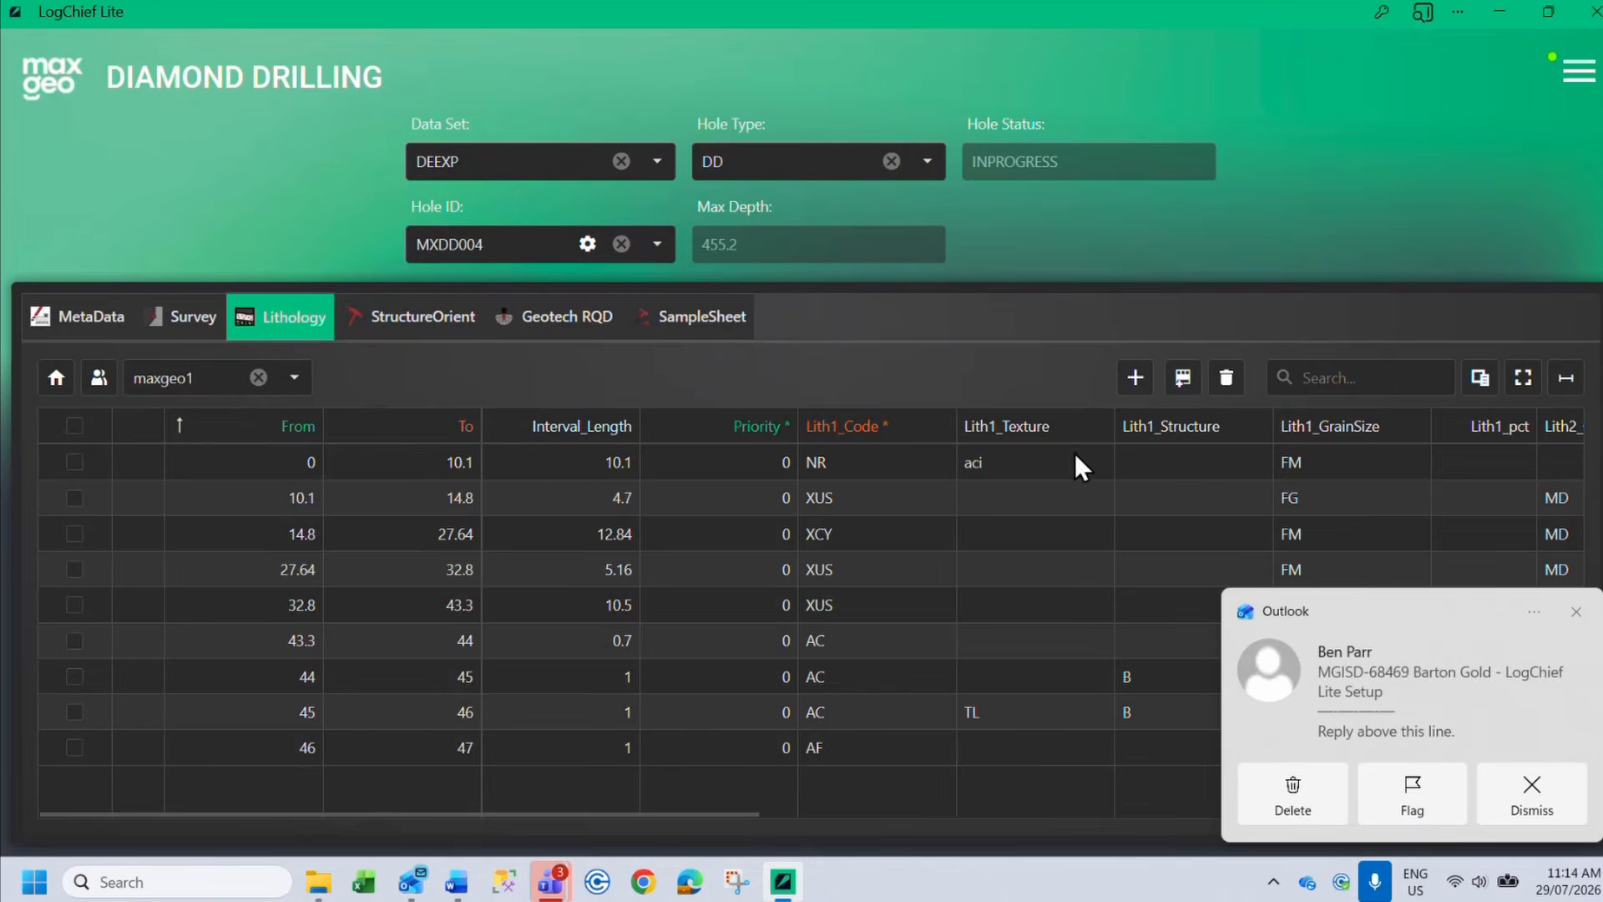
left_click(1526, 815)
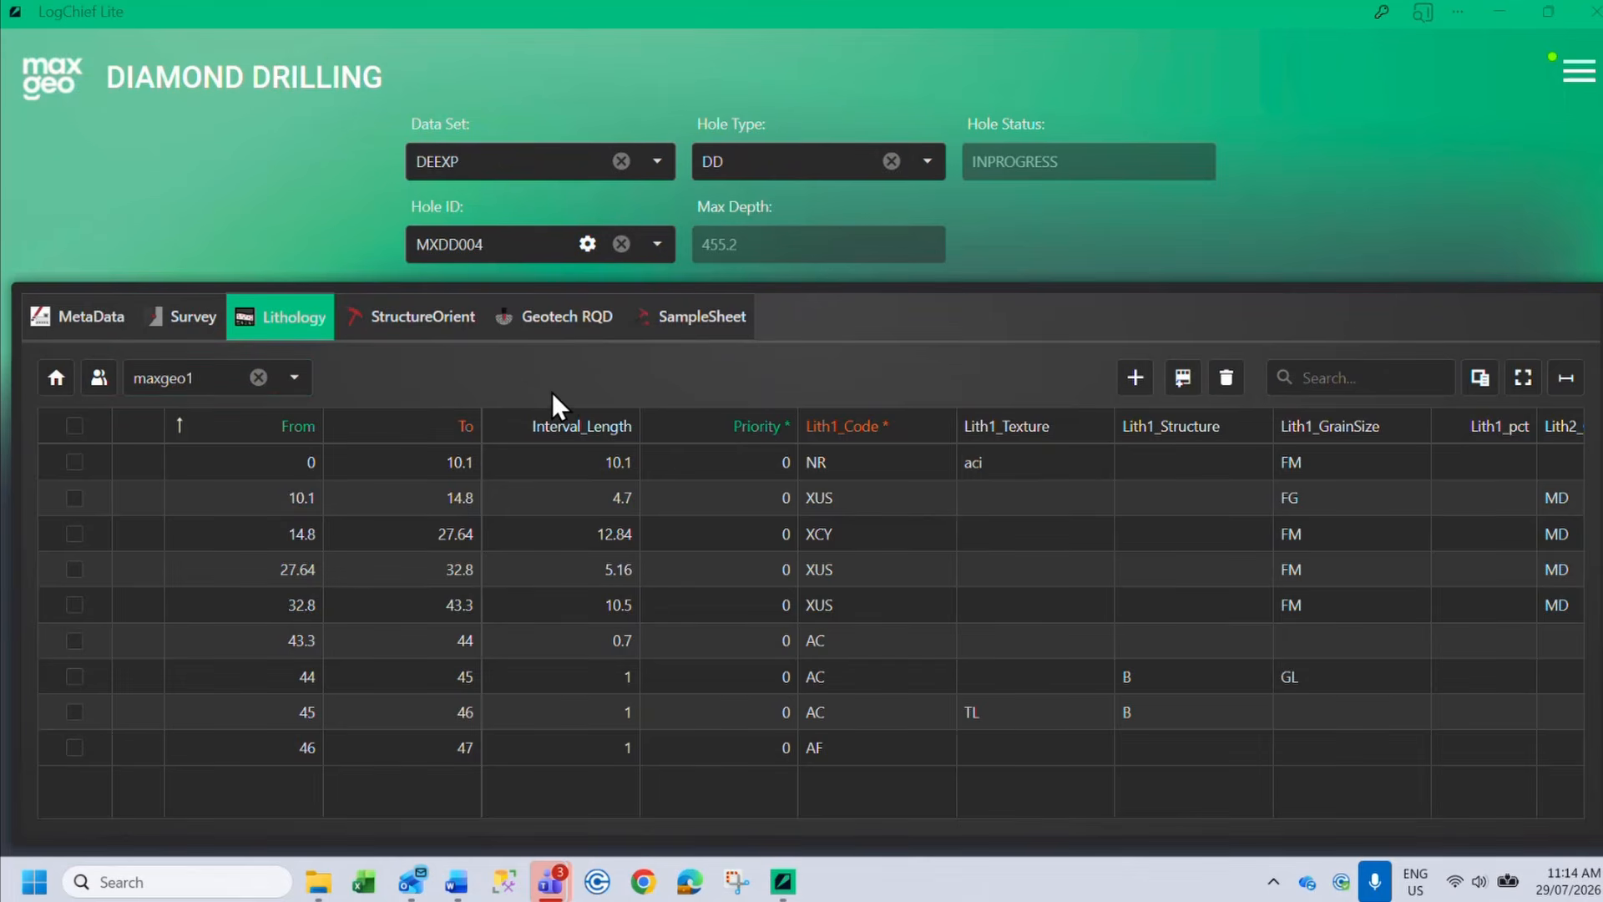
Review the columns of the maxgeo1 preset in the lithology sheet's User Configuration and close it unchanged
left_click(100, 379)
scroll(810, 398, "down", 3)
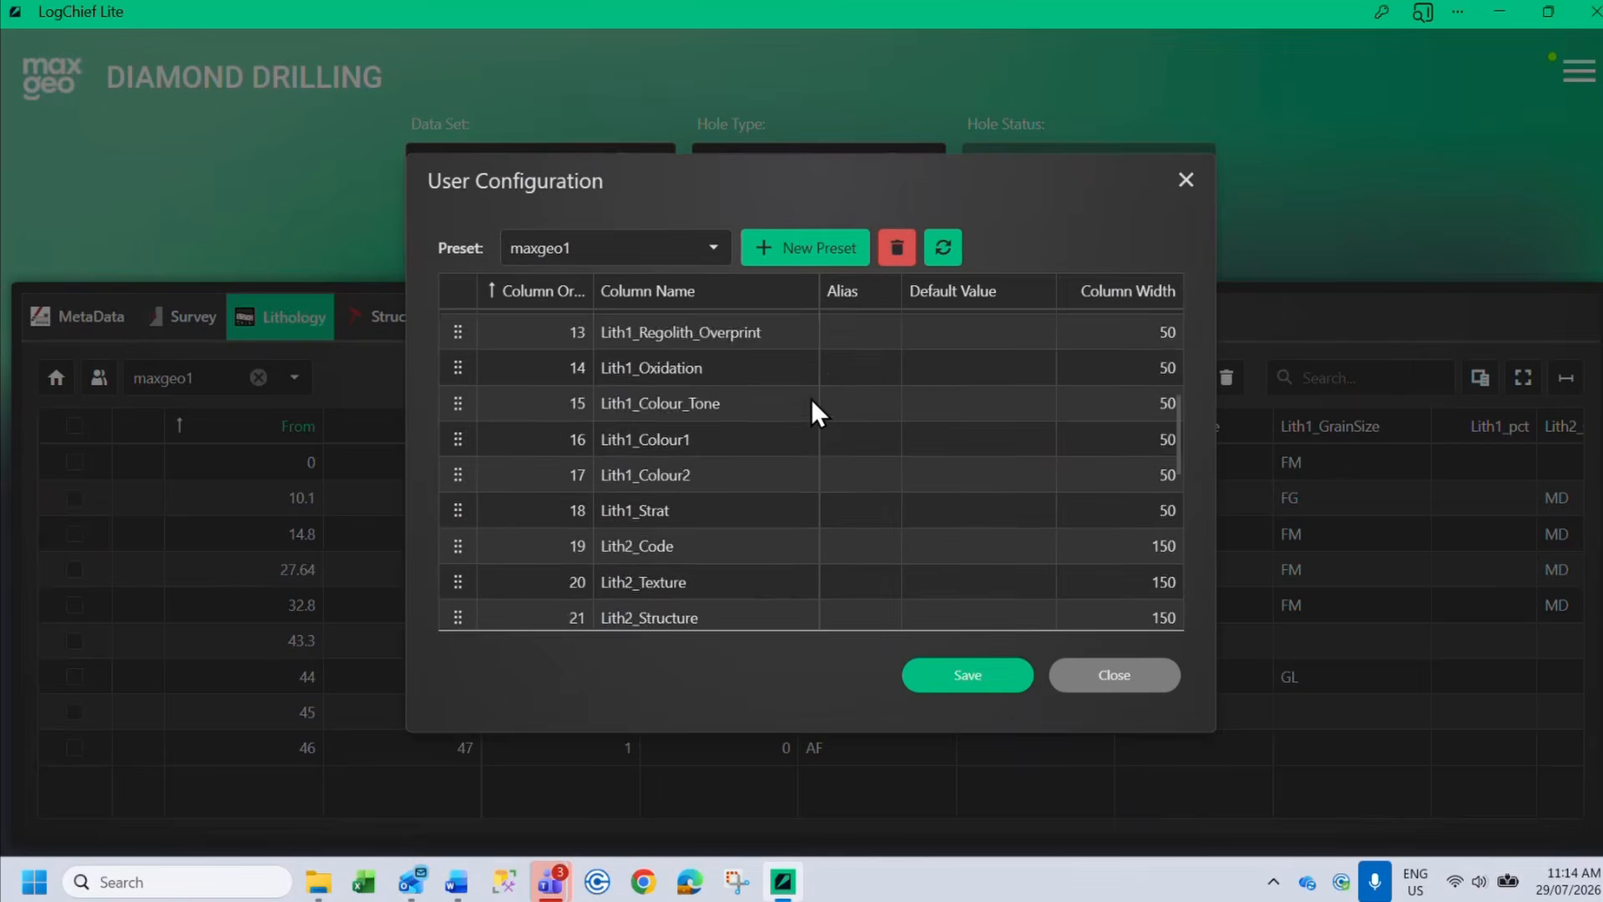
scroll(810, 398, "up", 3)
left_click(1074, 677)
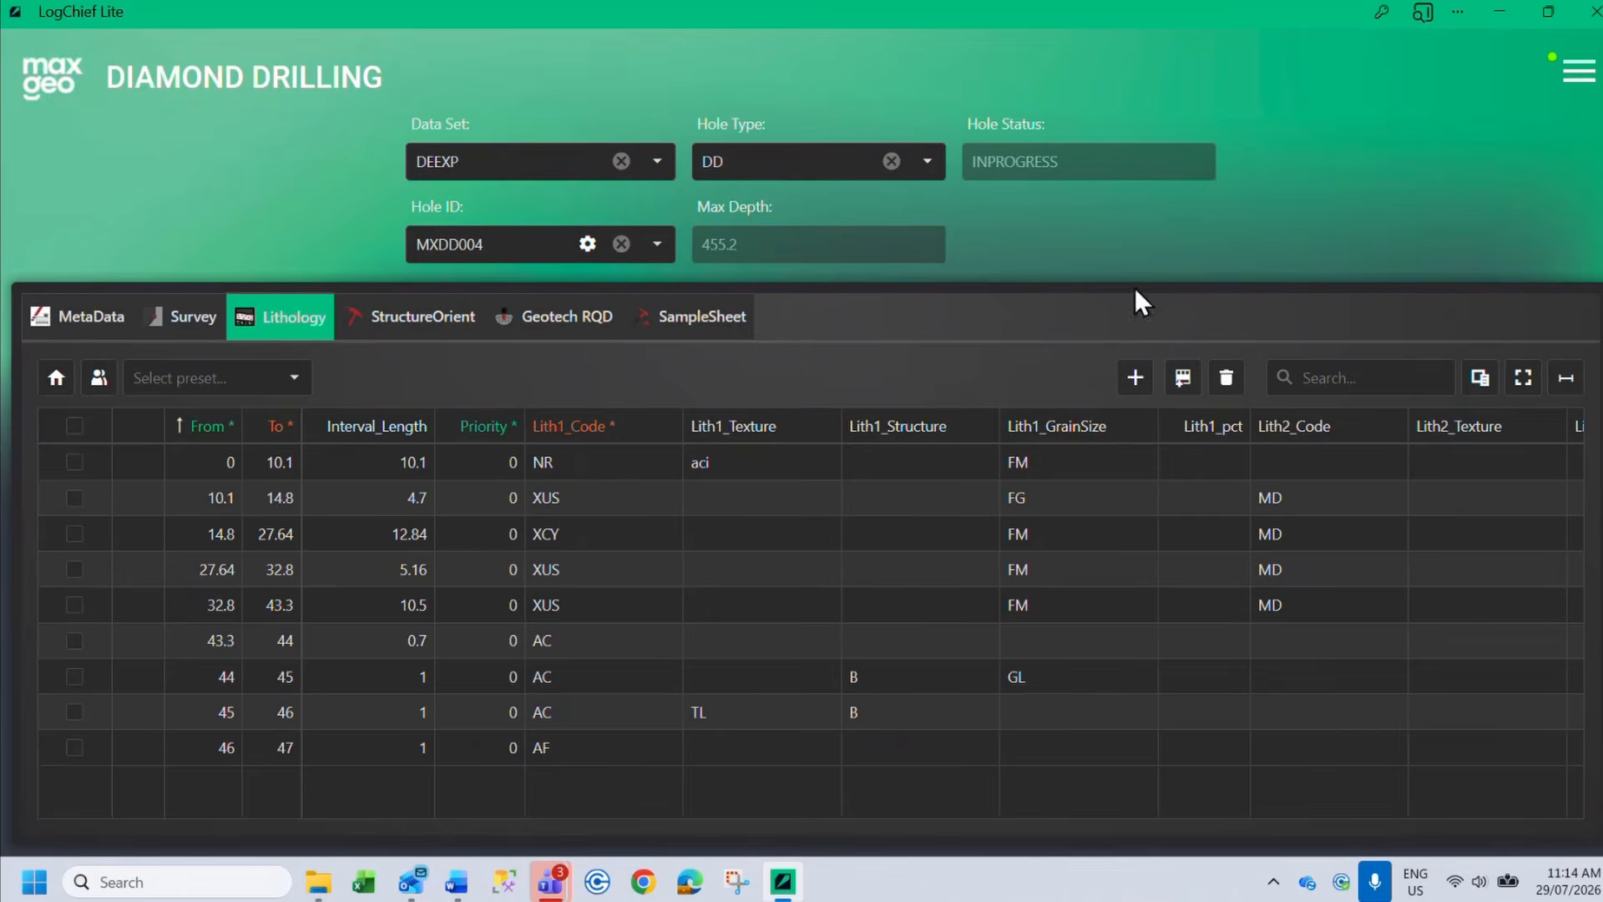
Open the template management page and show the tblDHLithology columns of the DIAMOND DRILLING template
left_click(1581, 73)
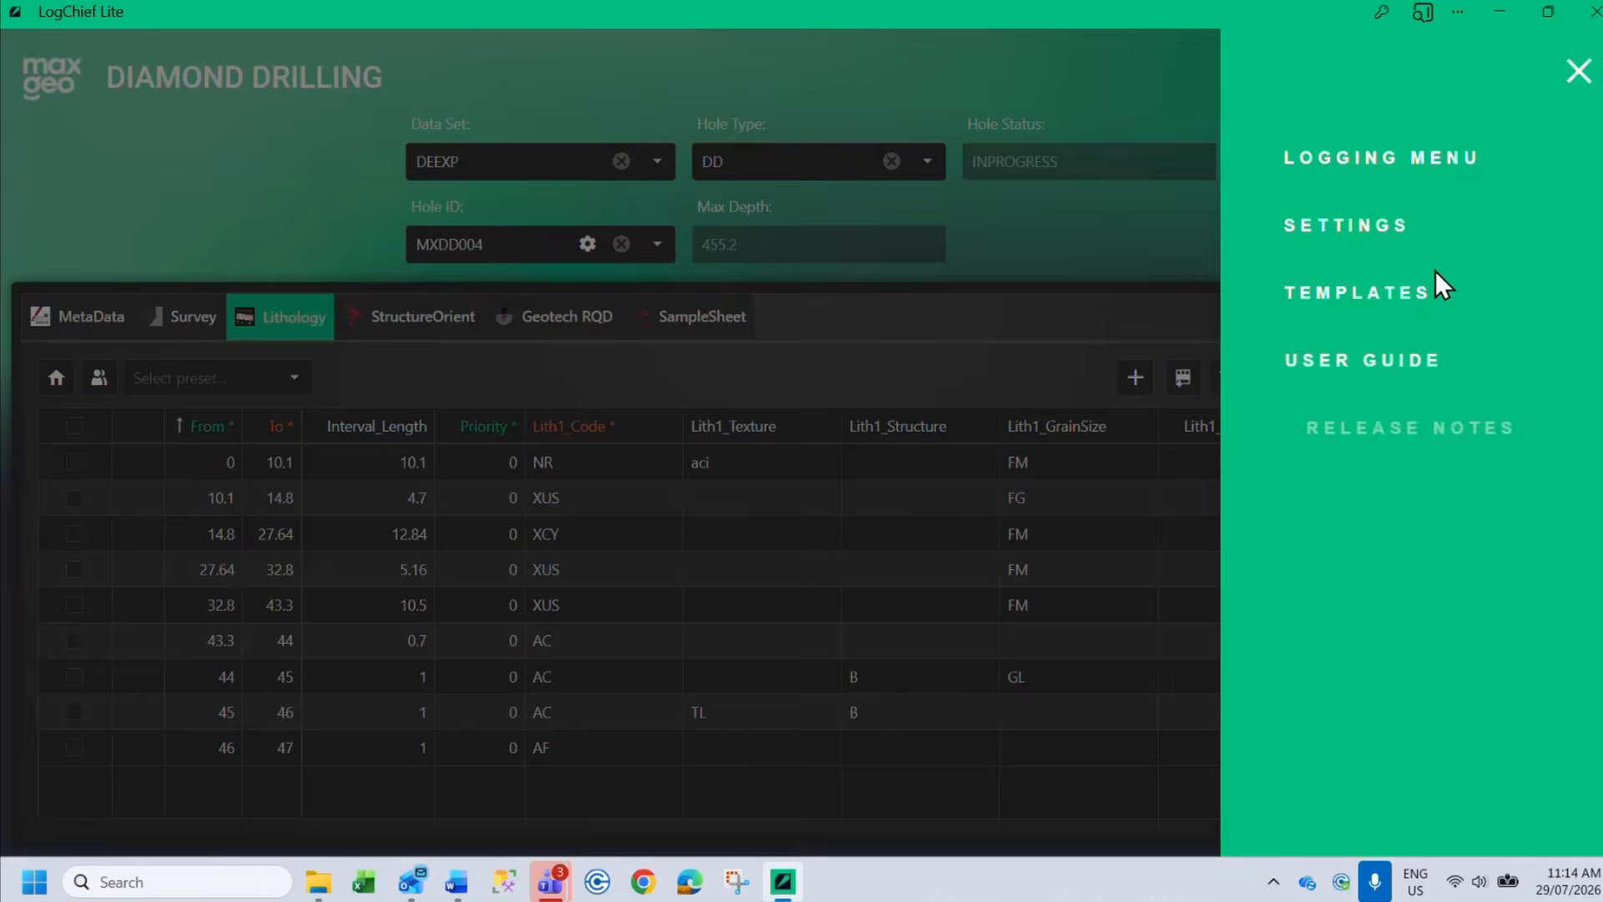
left_click(1411, 302)
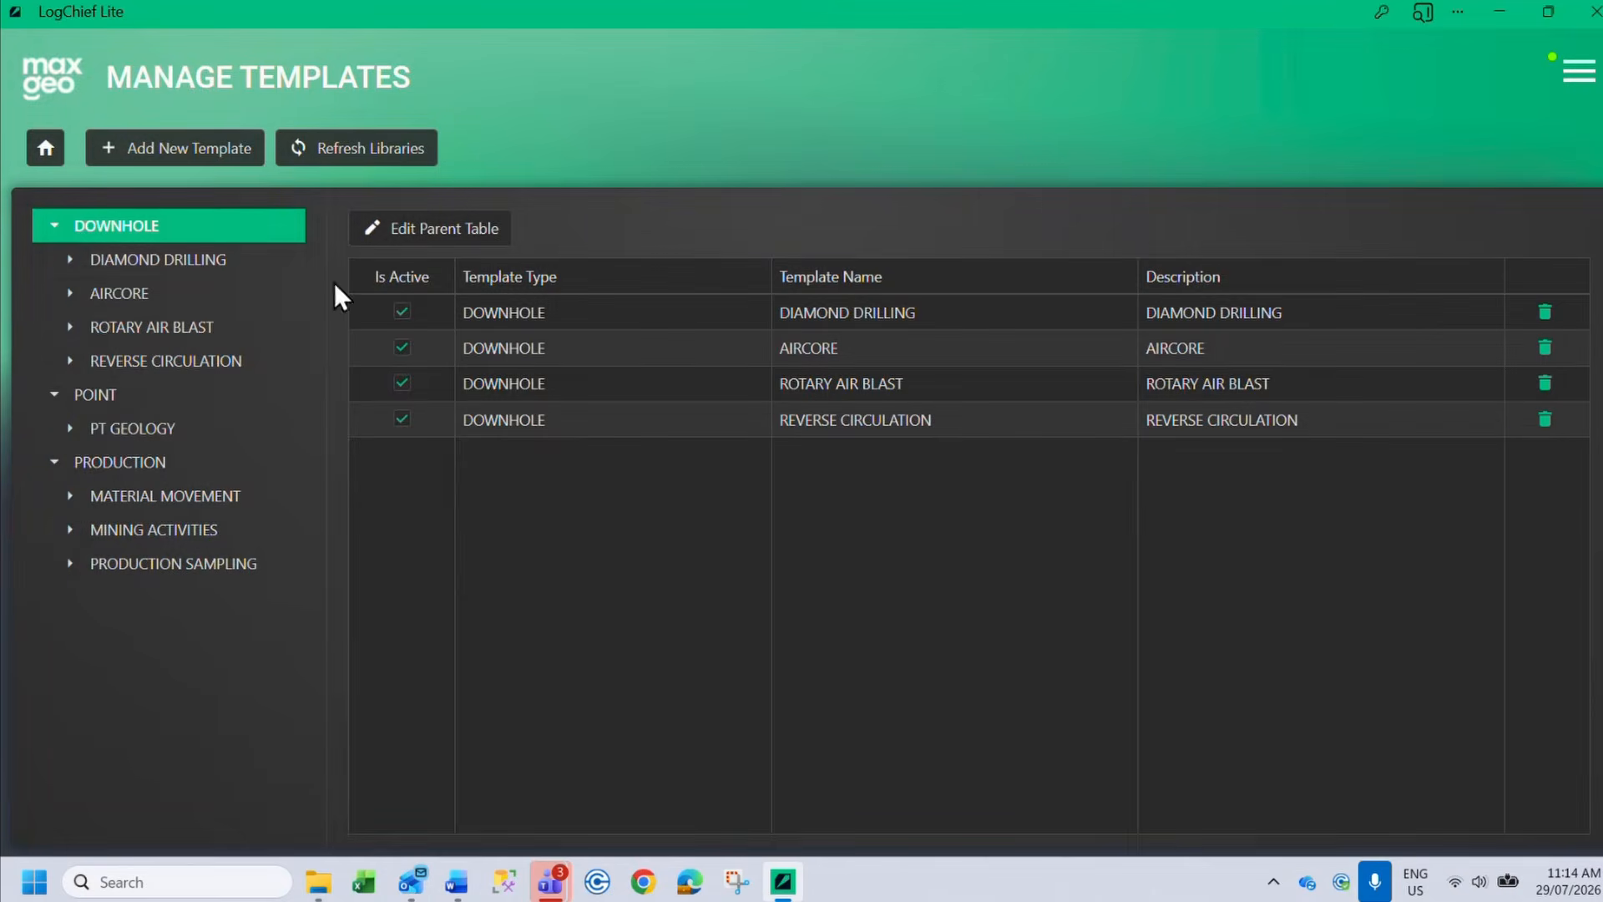
left_click(222, 262)
left_click(216, 371)
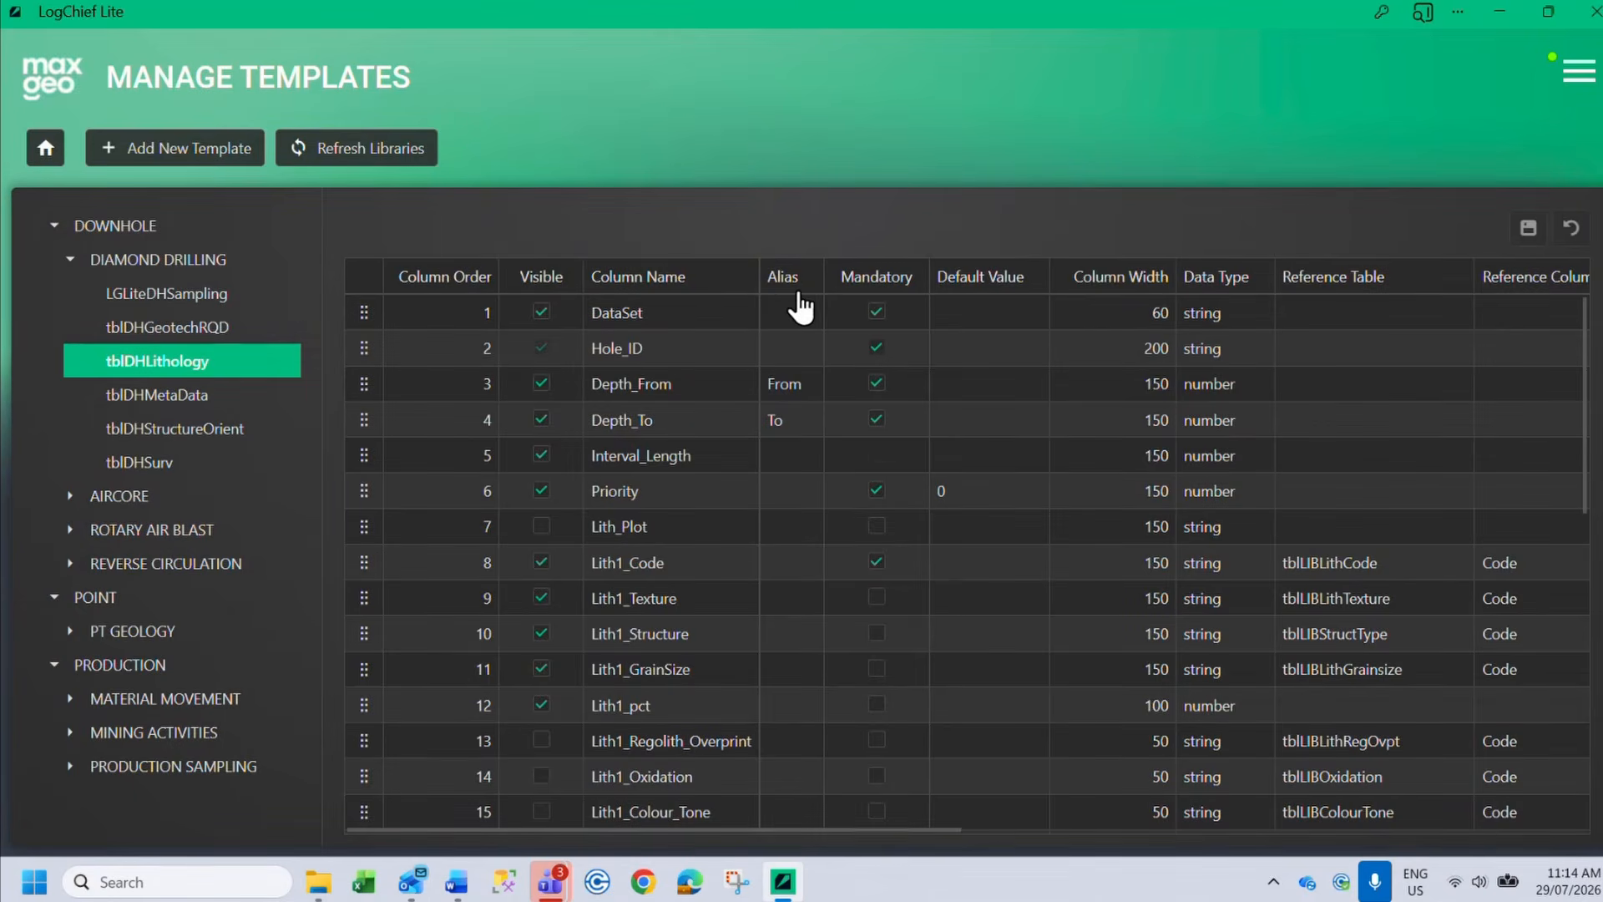
Inspect the alias fields of Interval_Length, Priority, Lith_Plot and Lith1_Code in tblDHLithology without entering anything
left_click(787, 452)
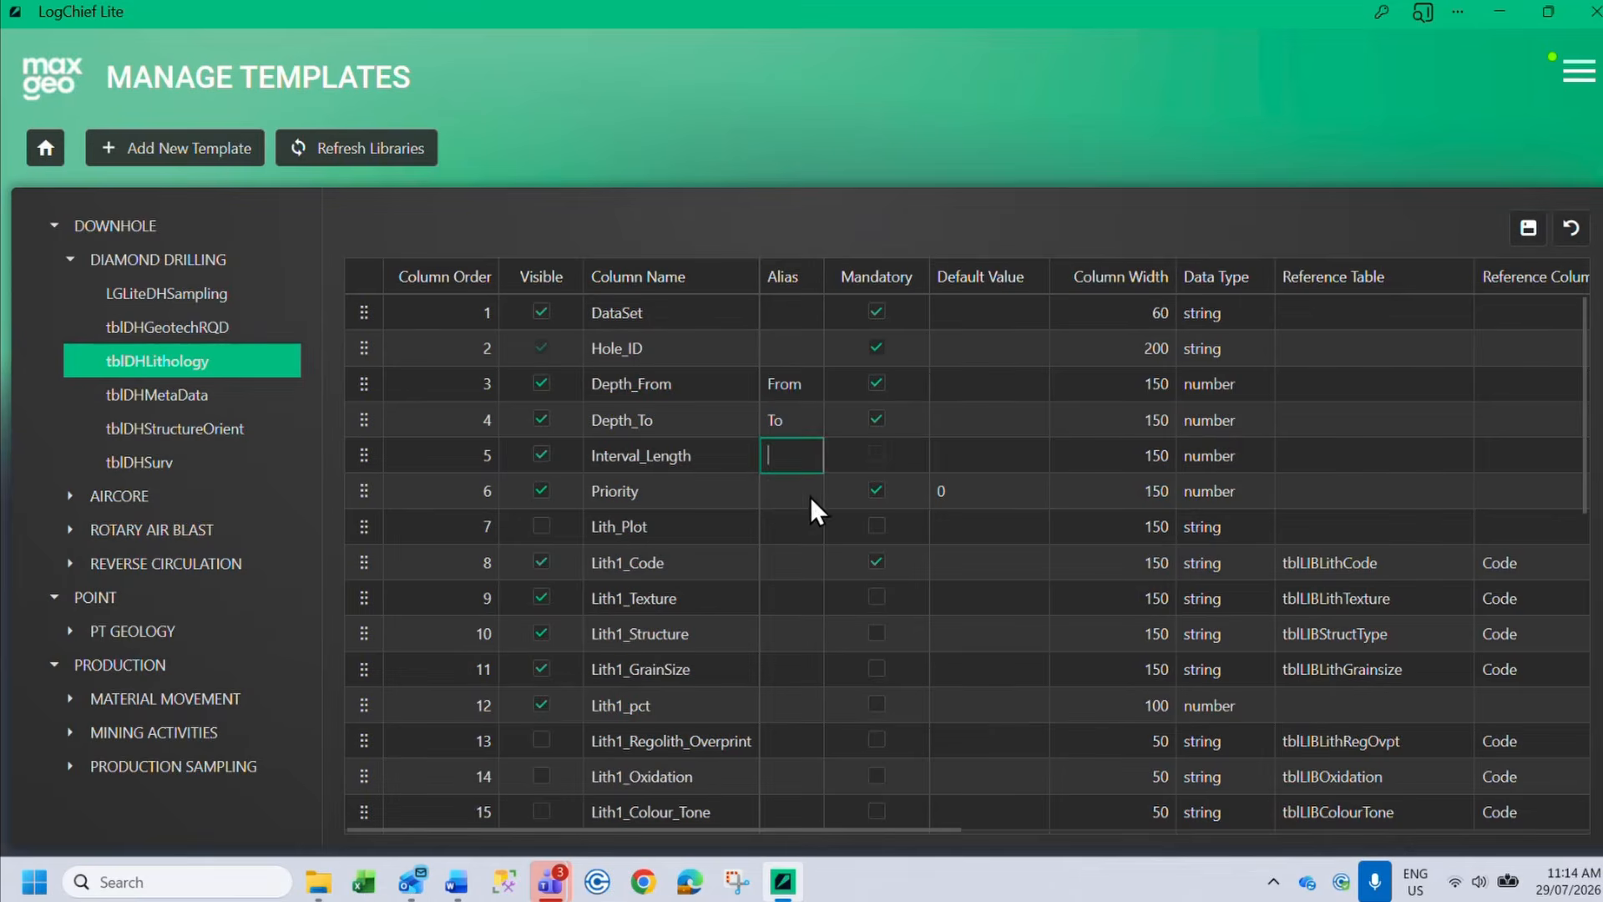
left_click(791, 493)
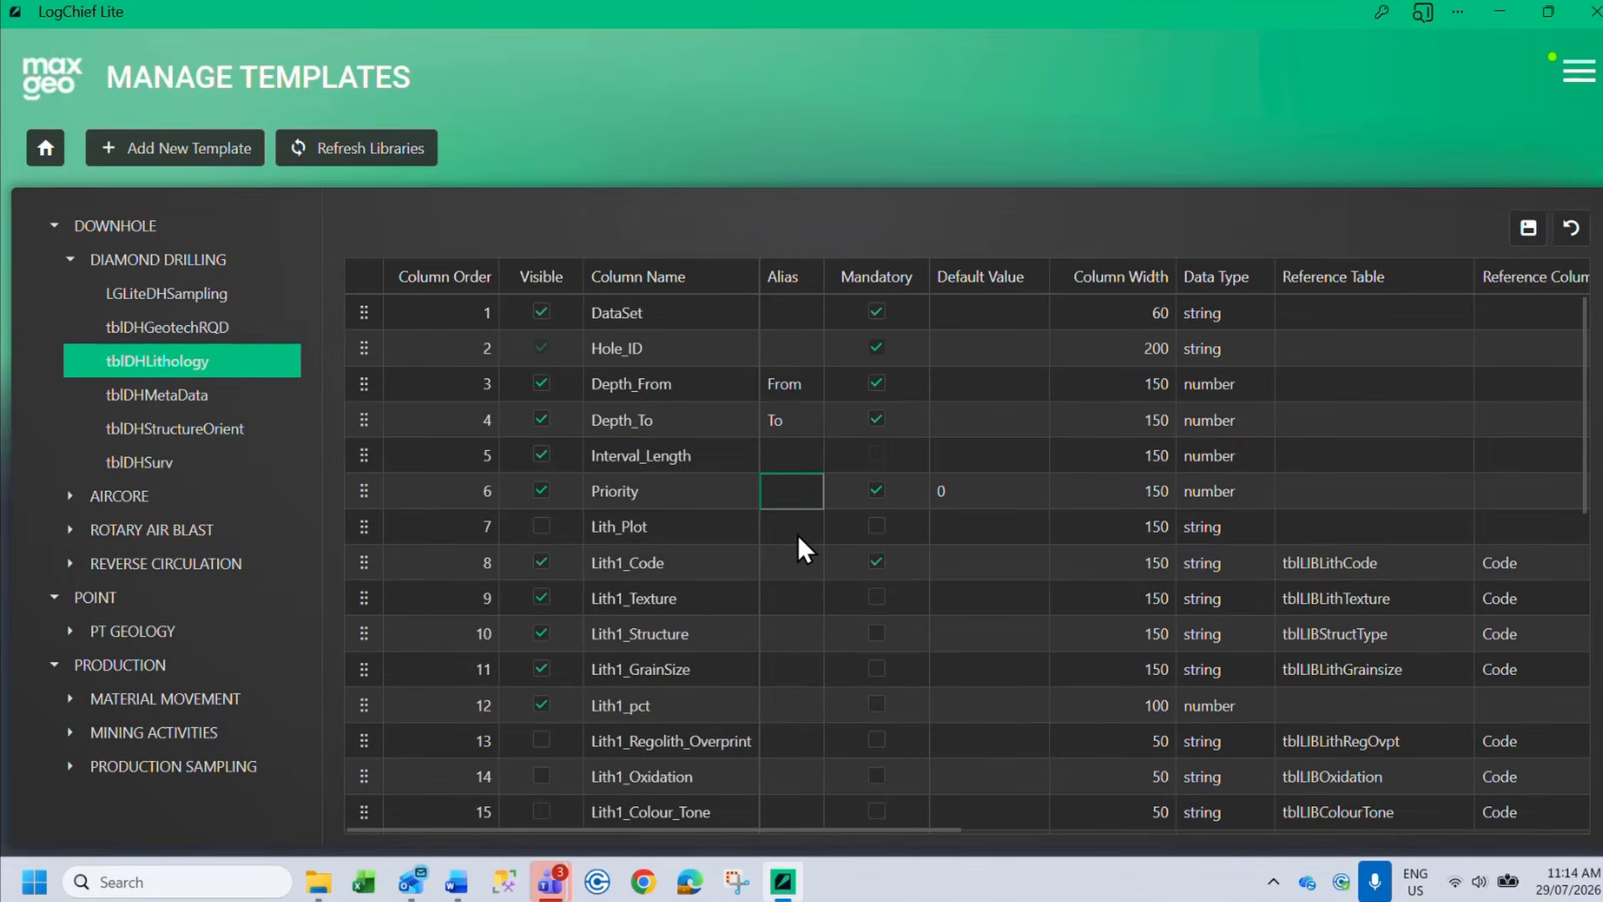
left_click(798, 534)
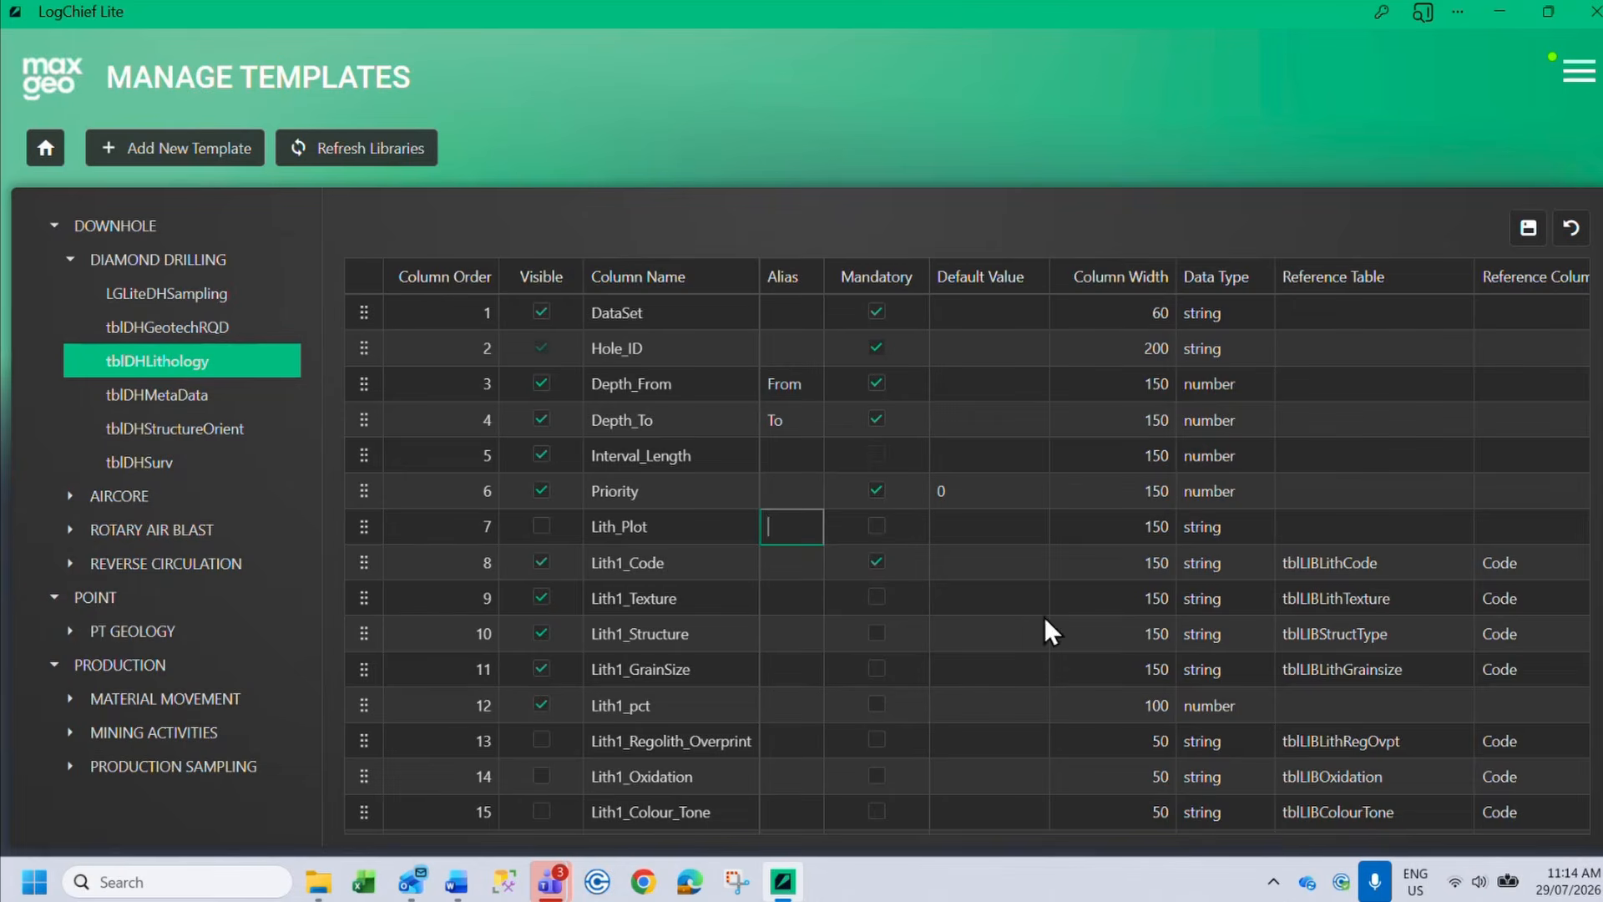
left_click(805, 559)
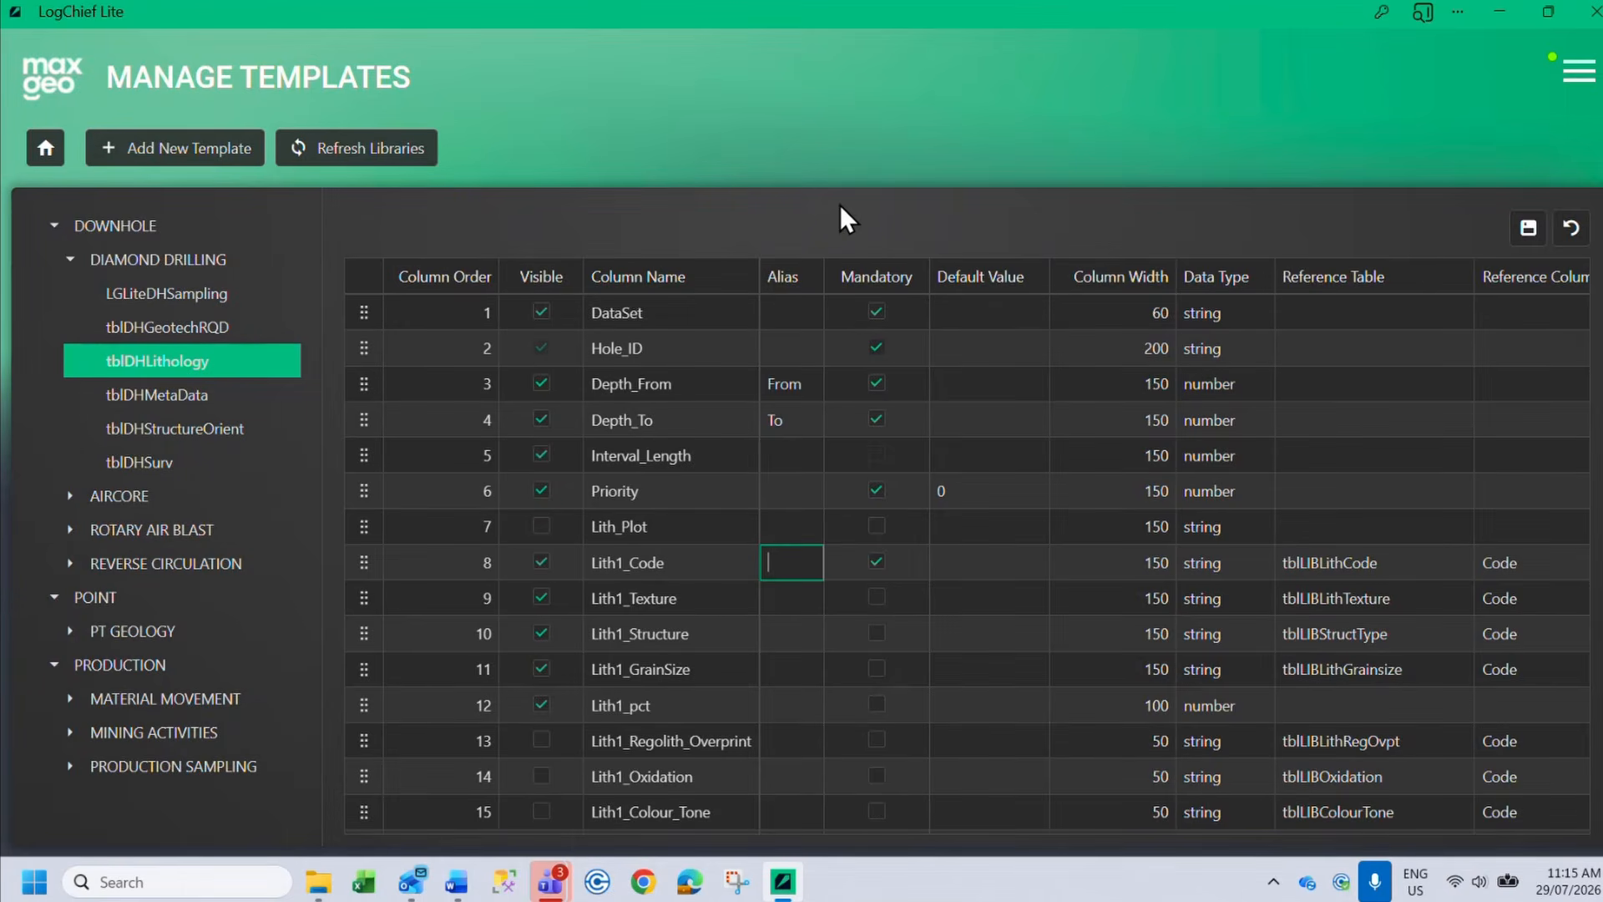
left_click(980, 213)
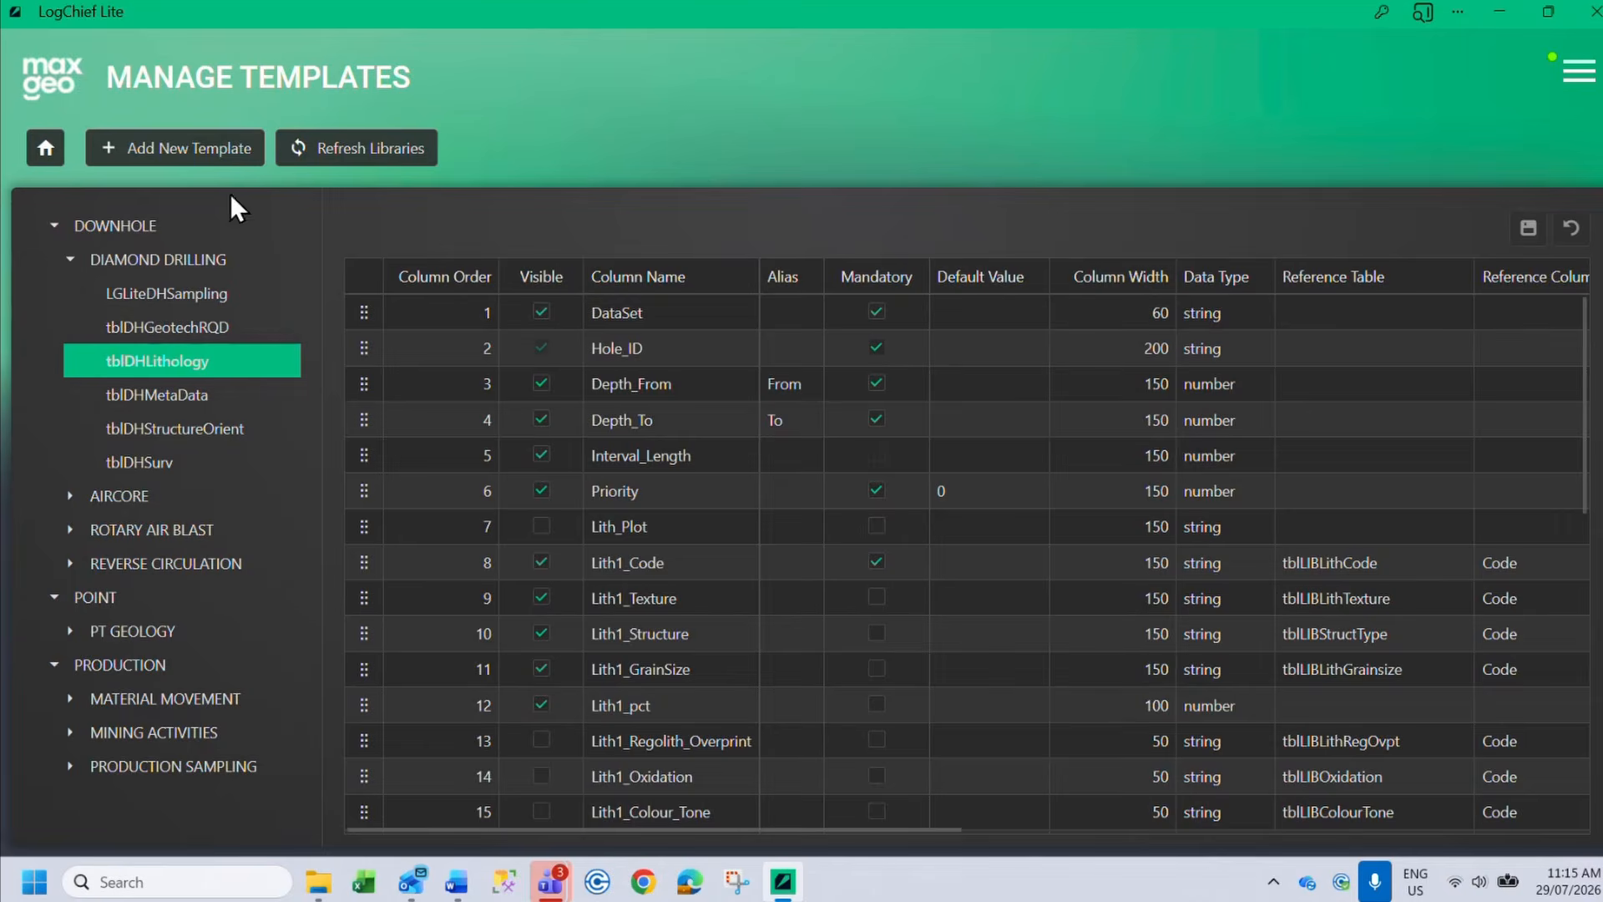
Return to the DIAMOND DRILLING downhole log of hole MXDD004 and open its Lithology sheet
left_click(45, 148)
left_click(731, 633)
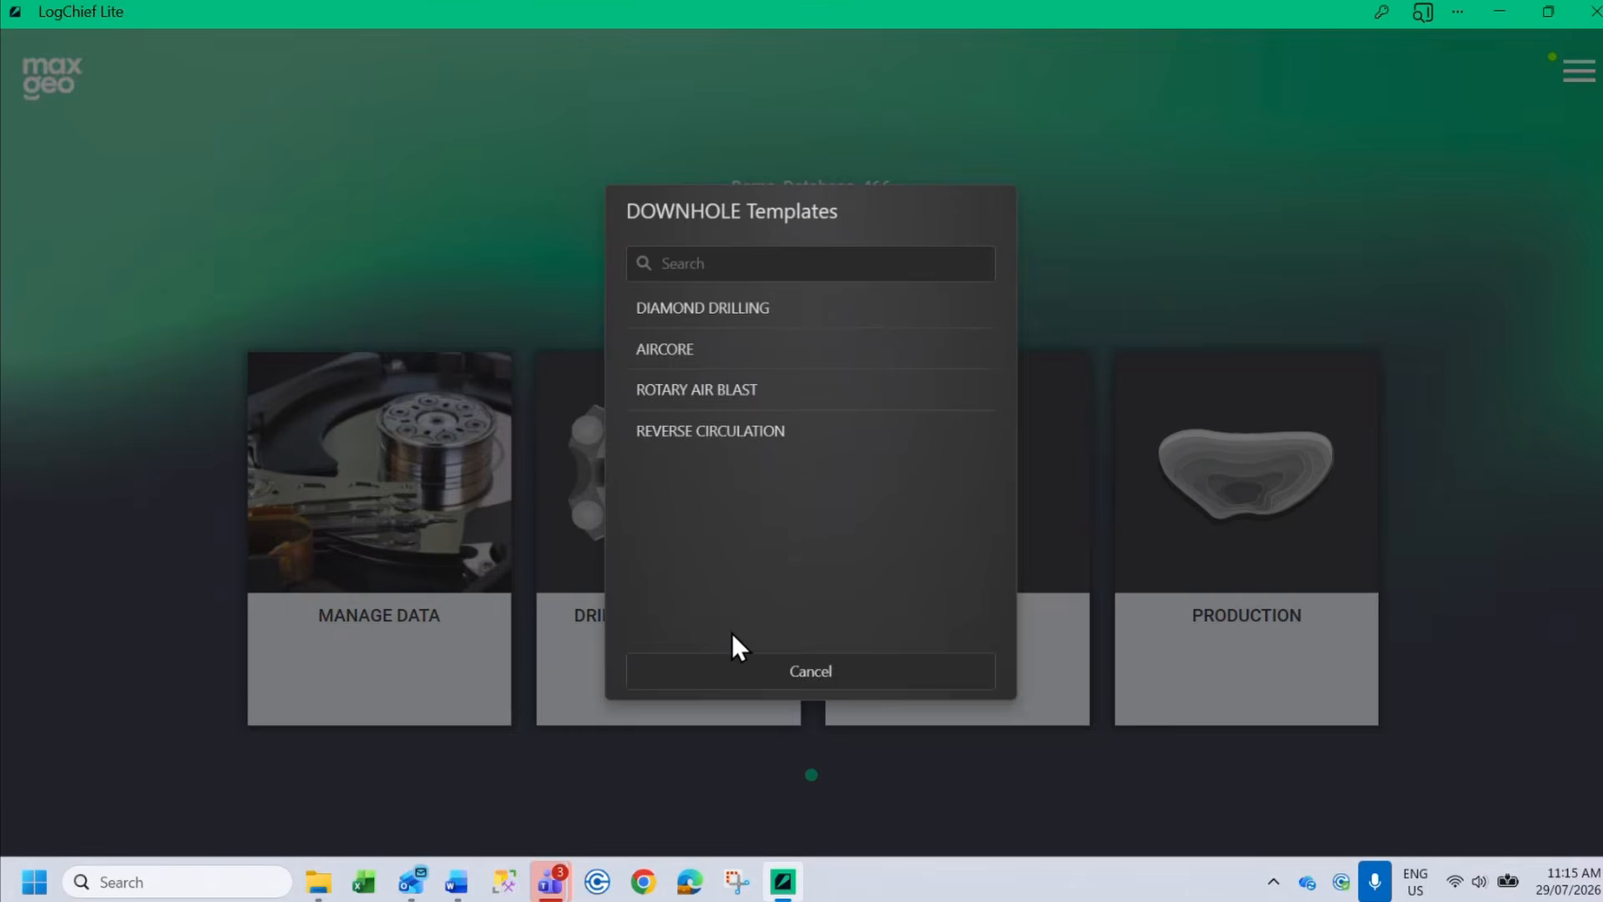
left_click(735, 306)
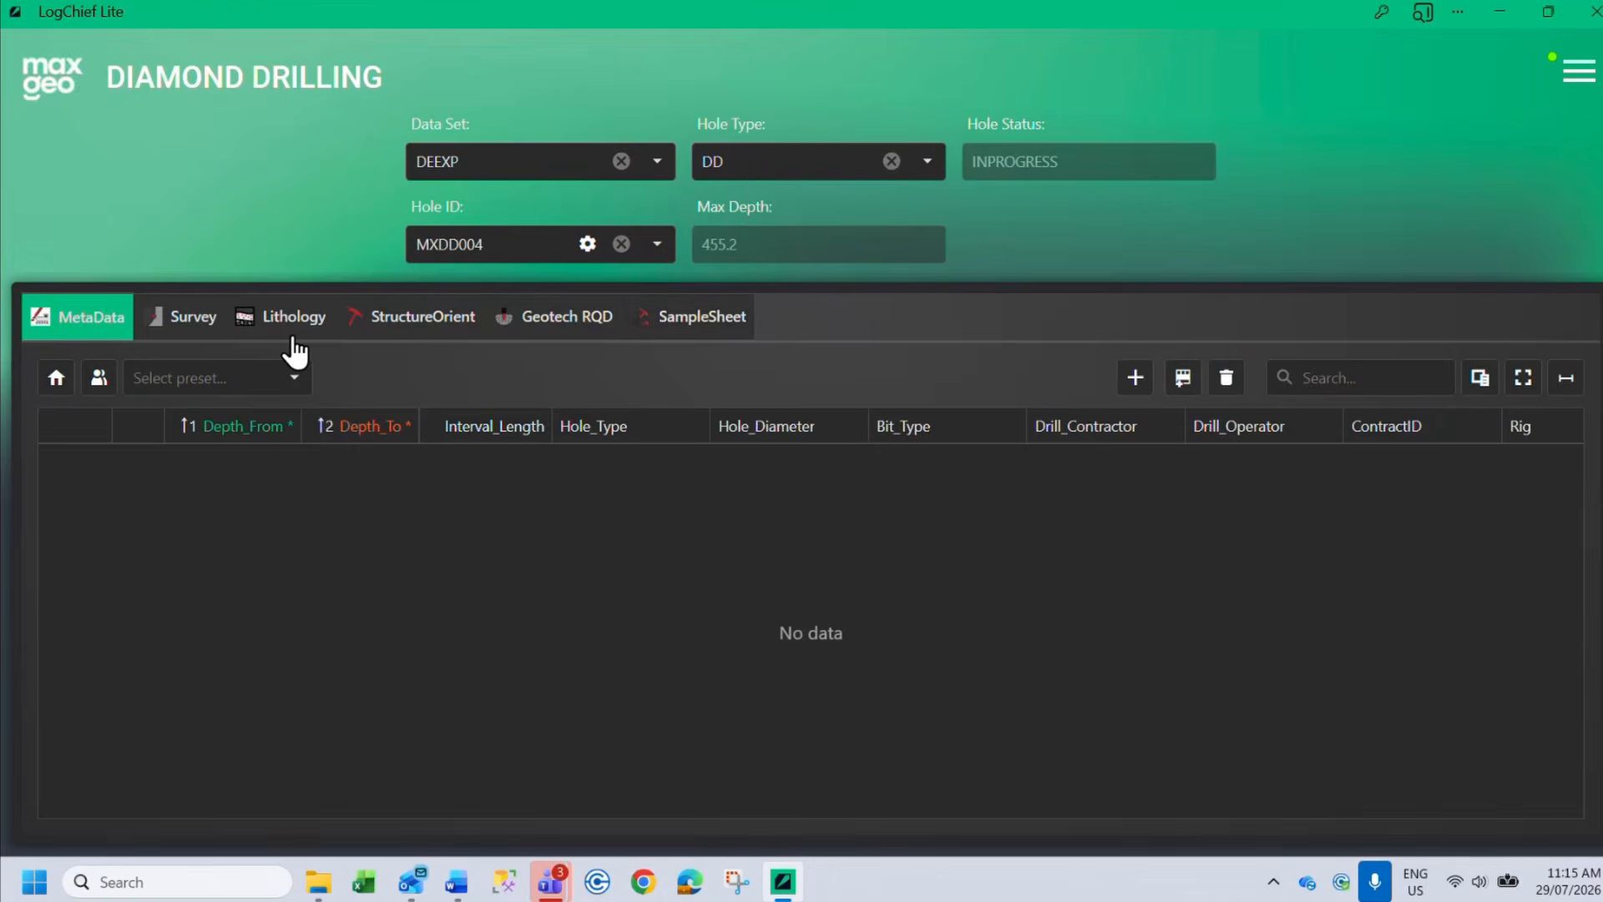
left_click(289, 334)
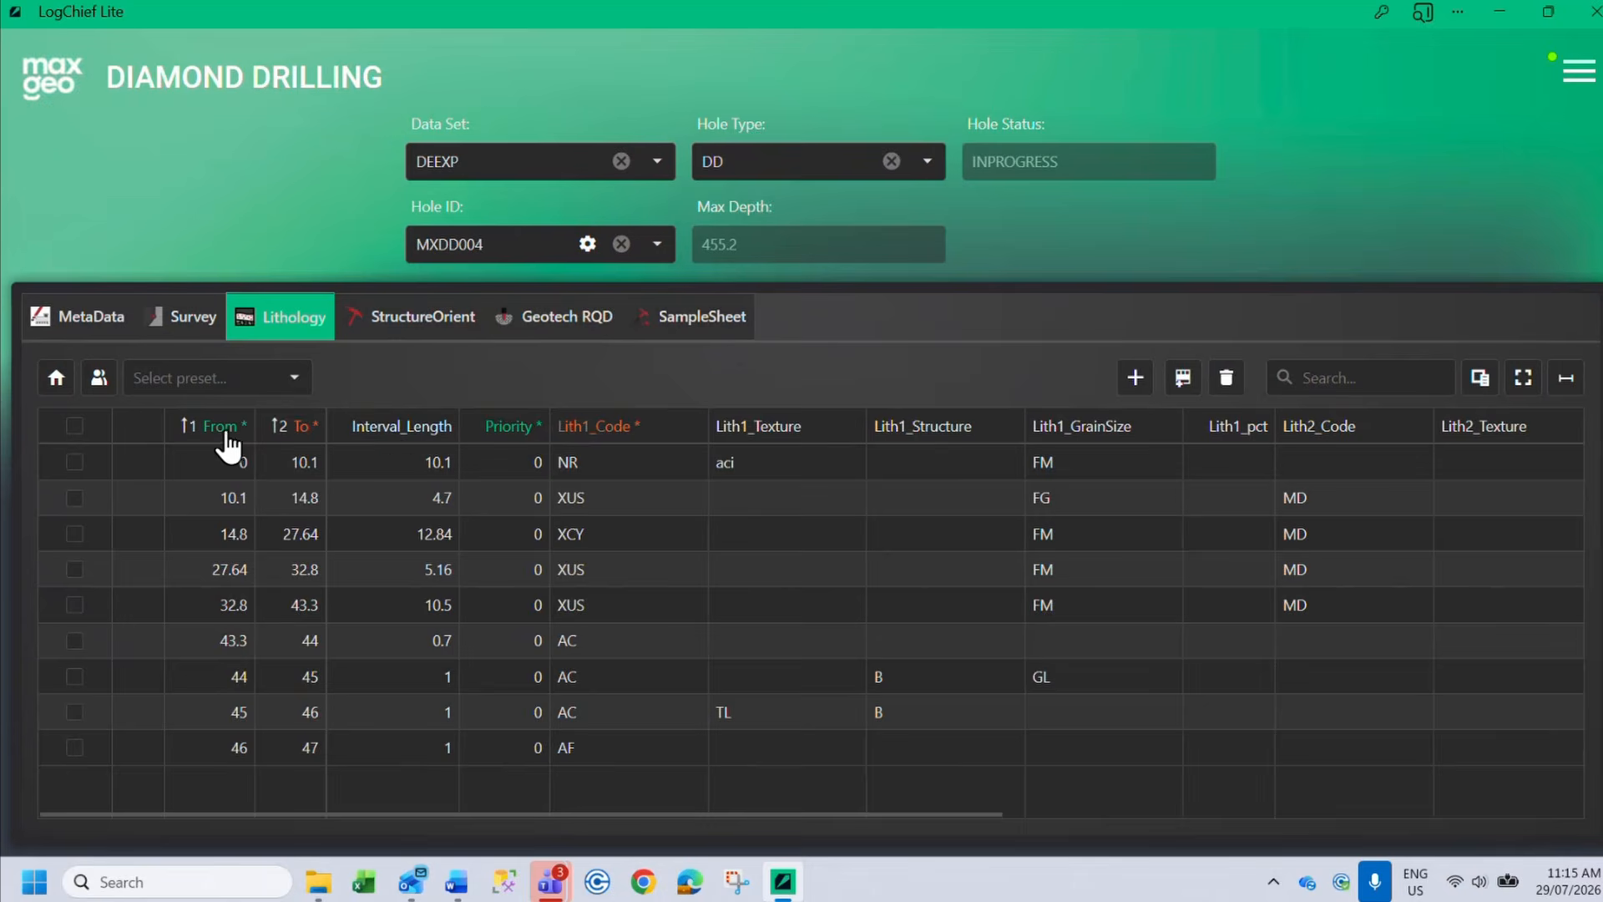
Examine the aliases, default values and column widths of the maxgeo1 preset in the lithology User Configuration
left_click(105, 377)
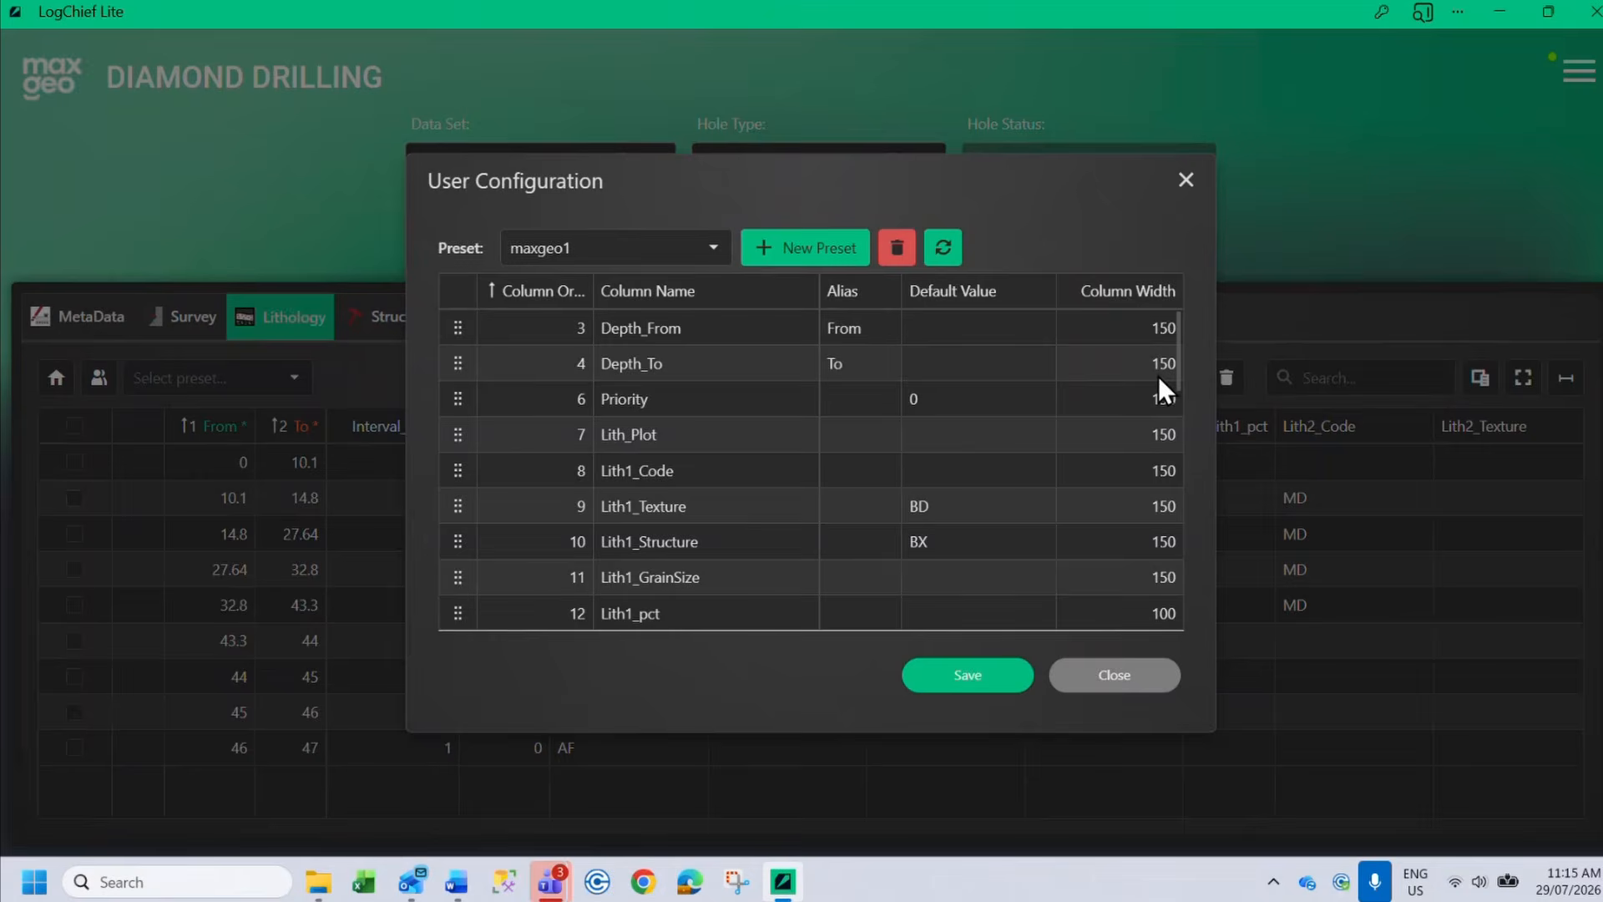
left_click(1124, 679)
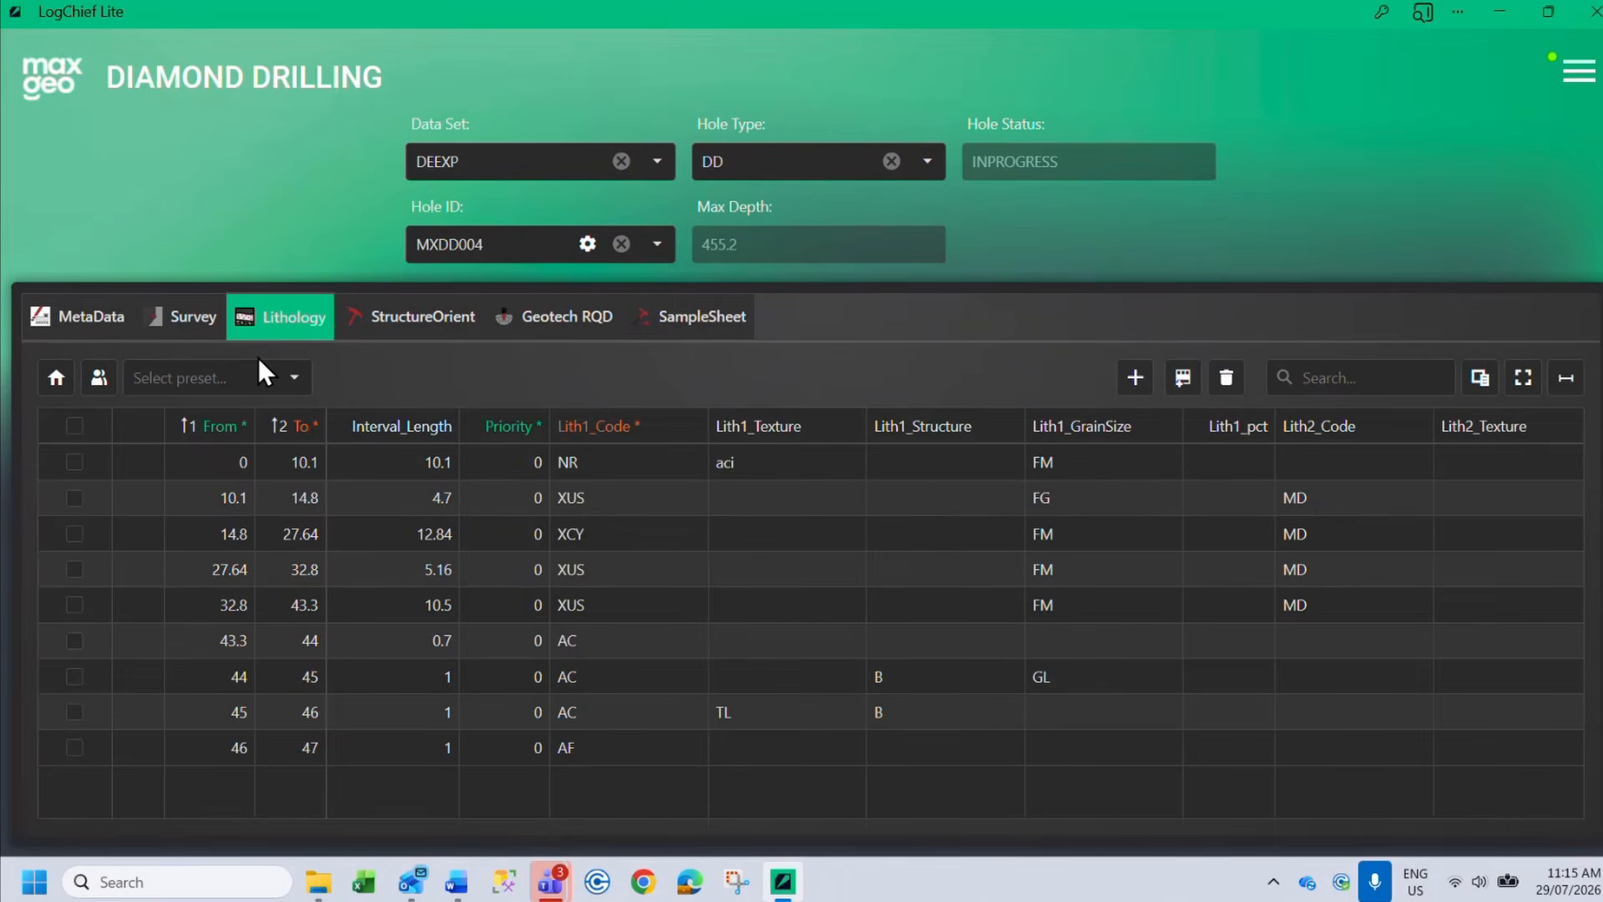
left_click(98, 379)
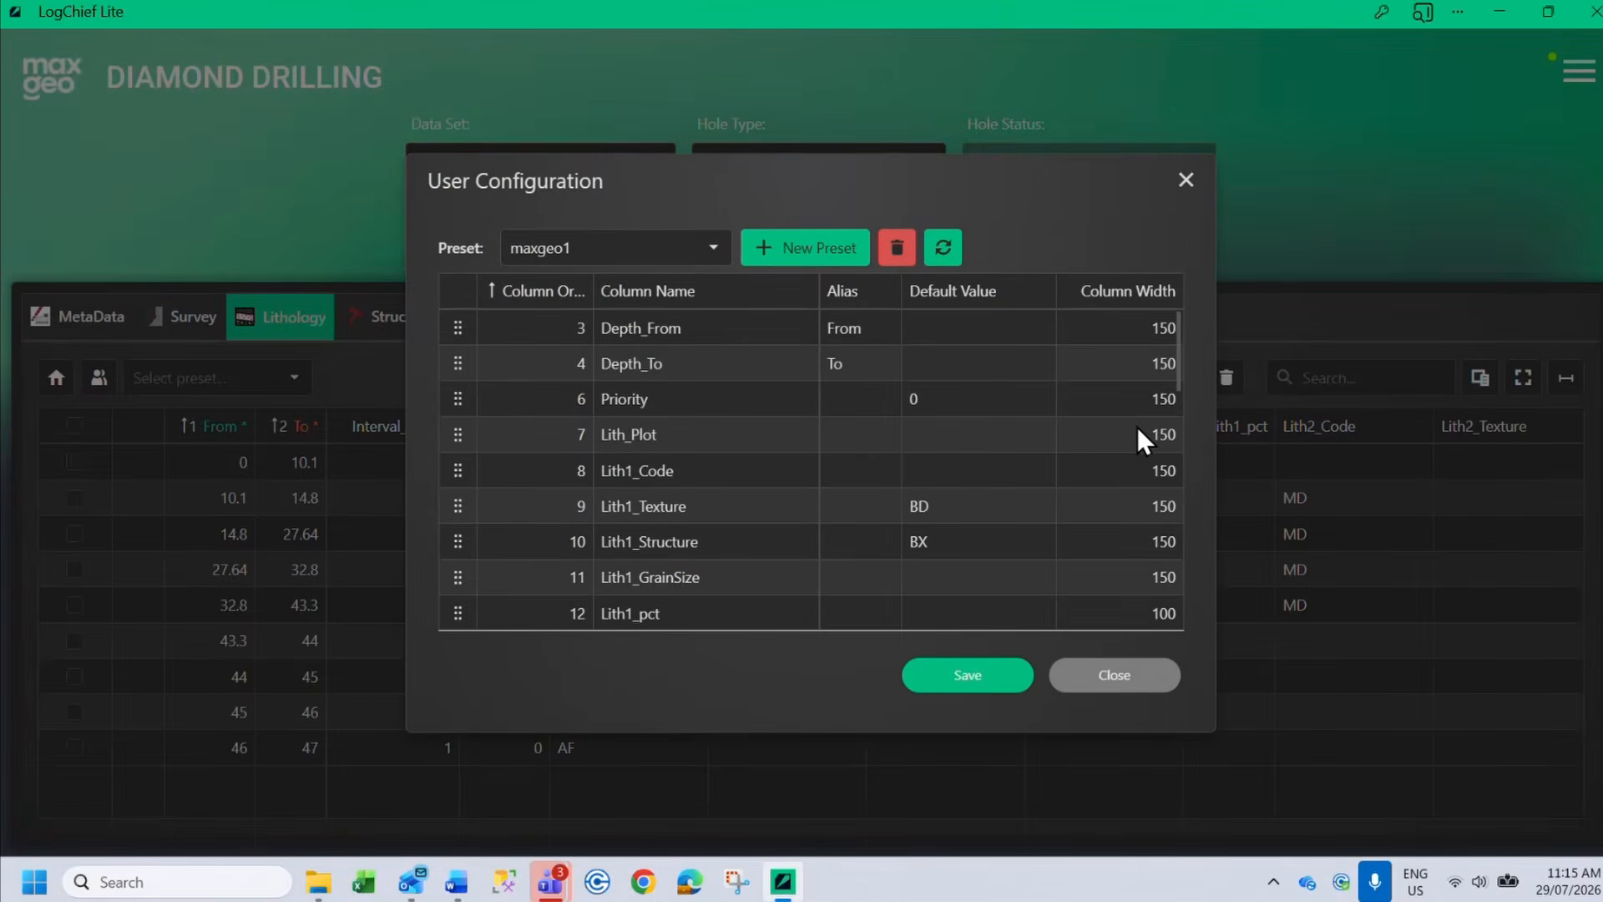
scroll(1137, 427, "down", 5)
scroll(1139, 427, "up", 5)
Create a new lithology preset named maxgeo3 and close the User Configuration
left_click(808, 265)
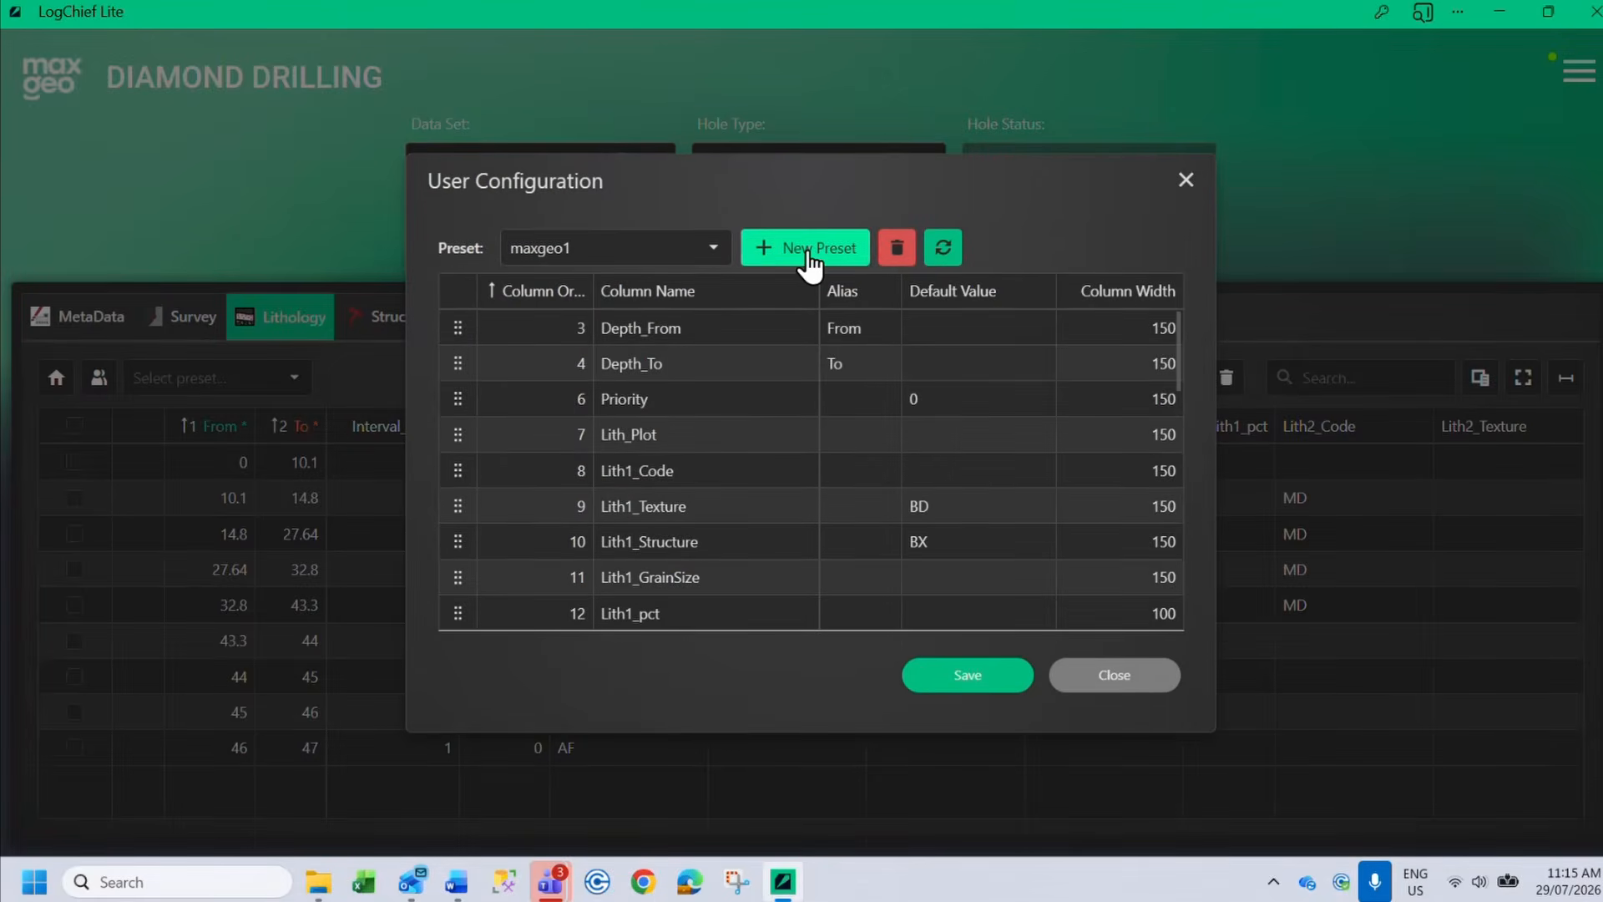
left_click(780, 457)
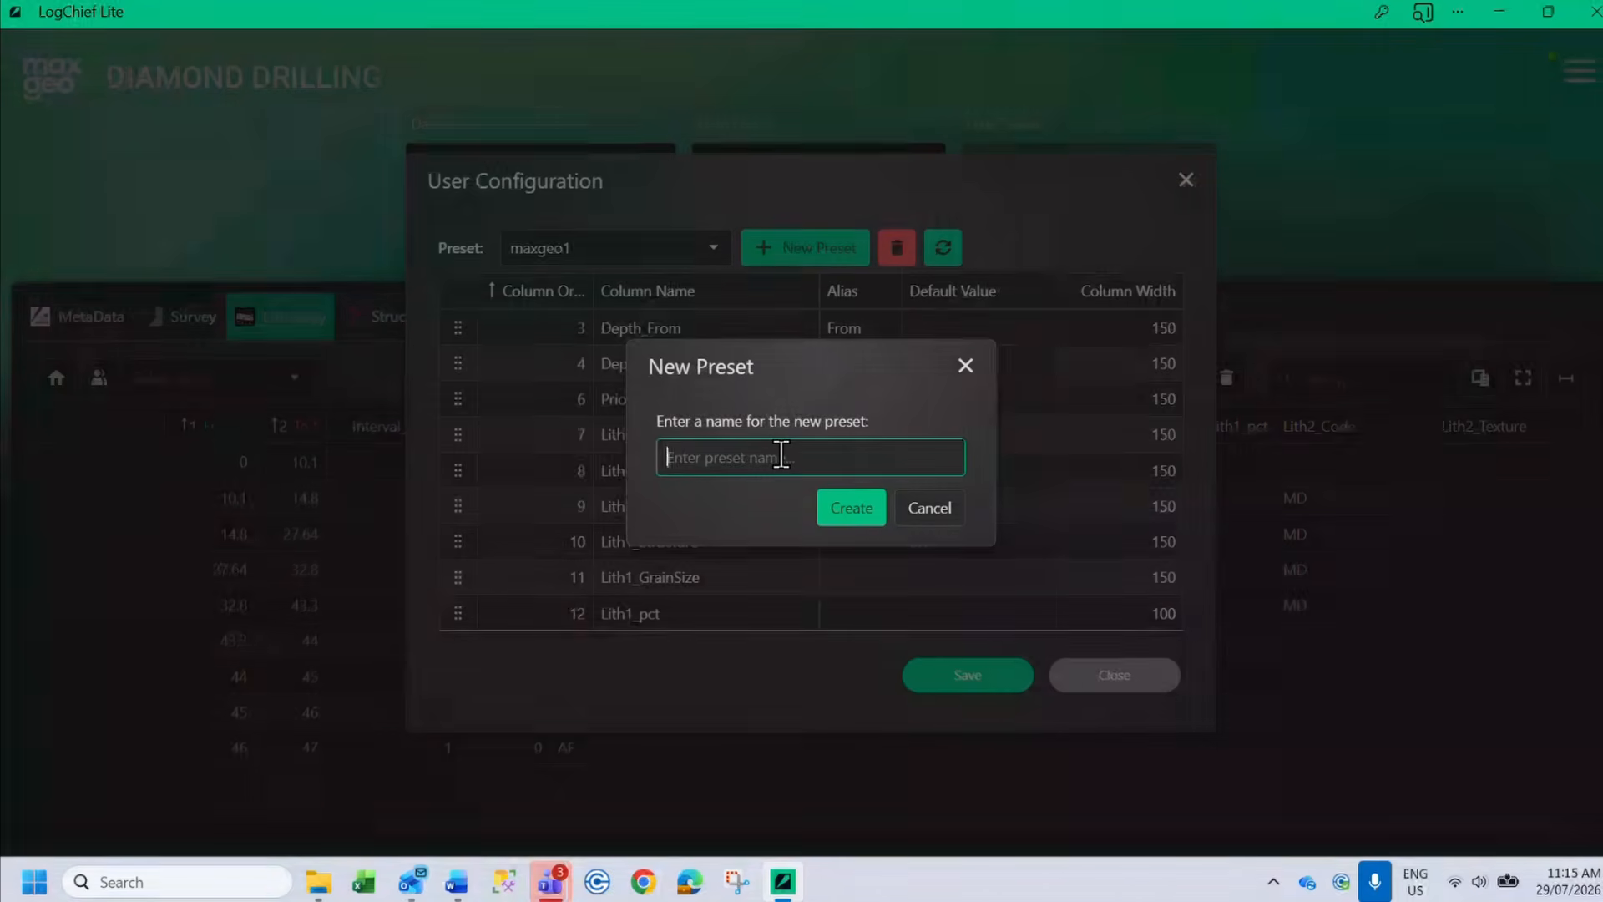
type("maxgeo3")
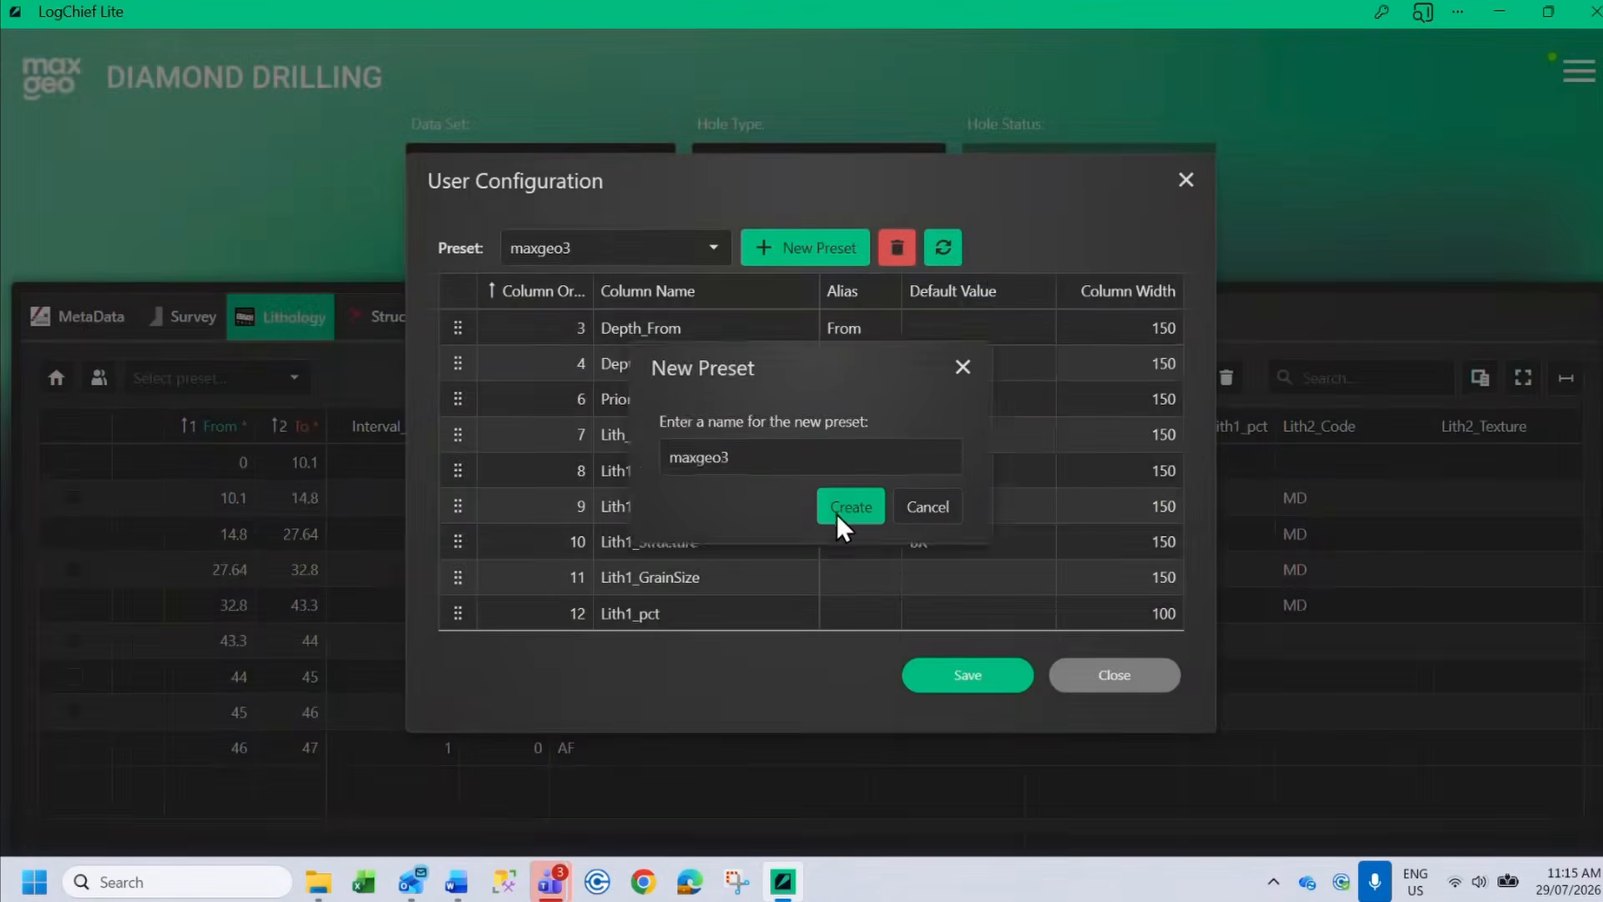
left_click(837, 511)
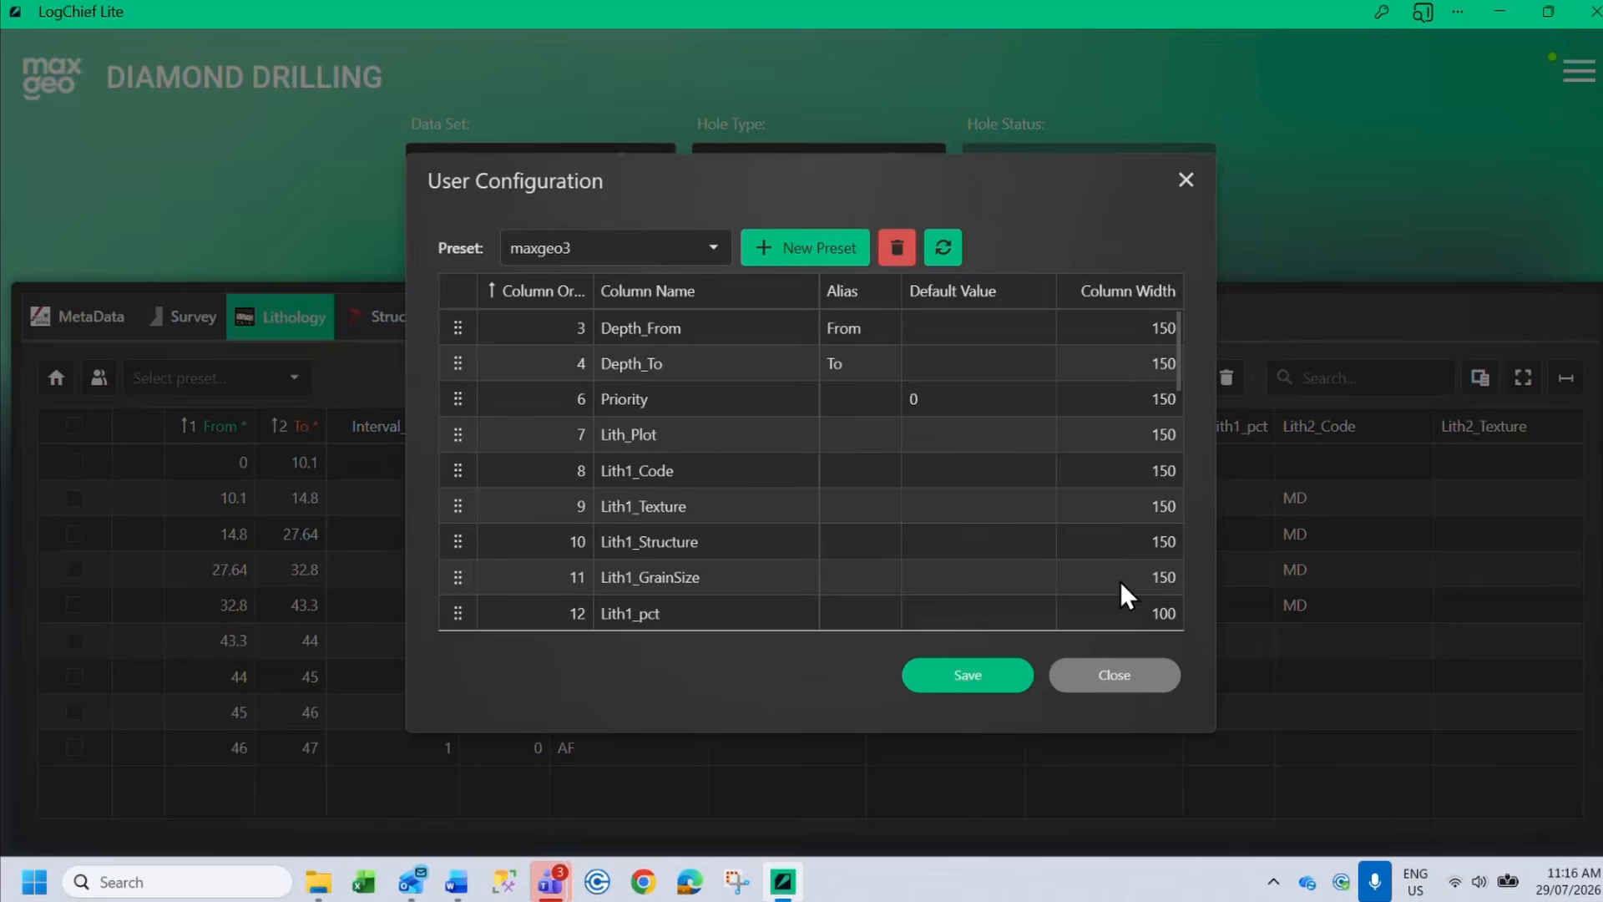
left_click(1115, 683)
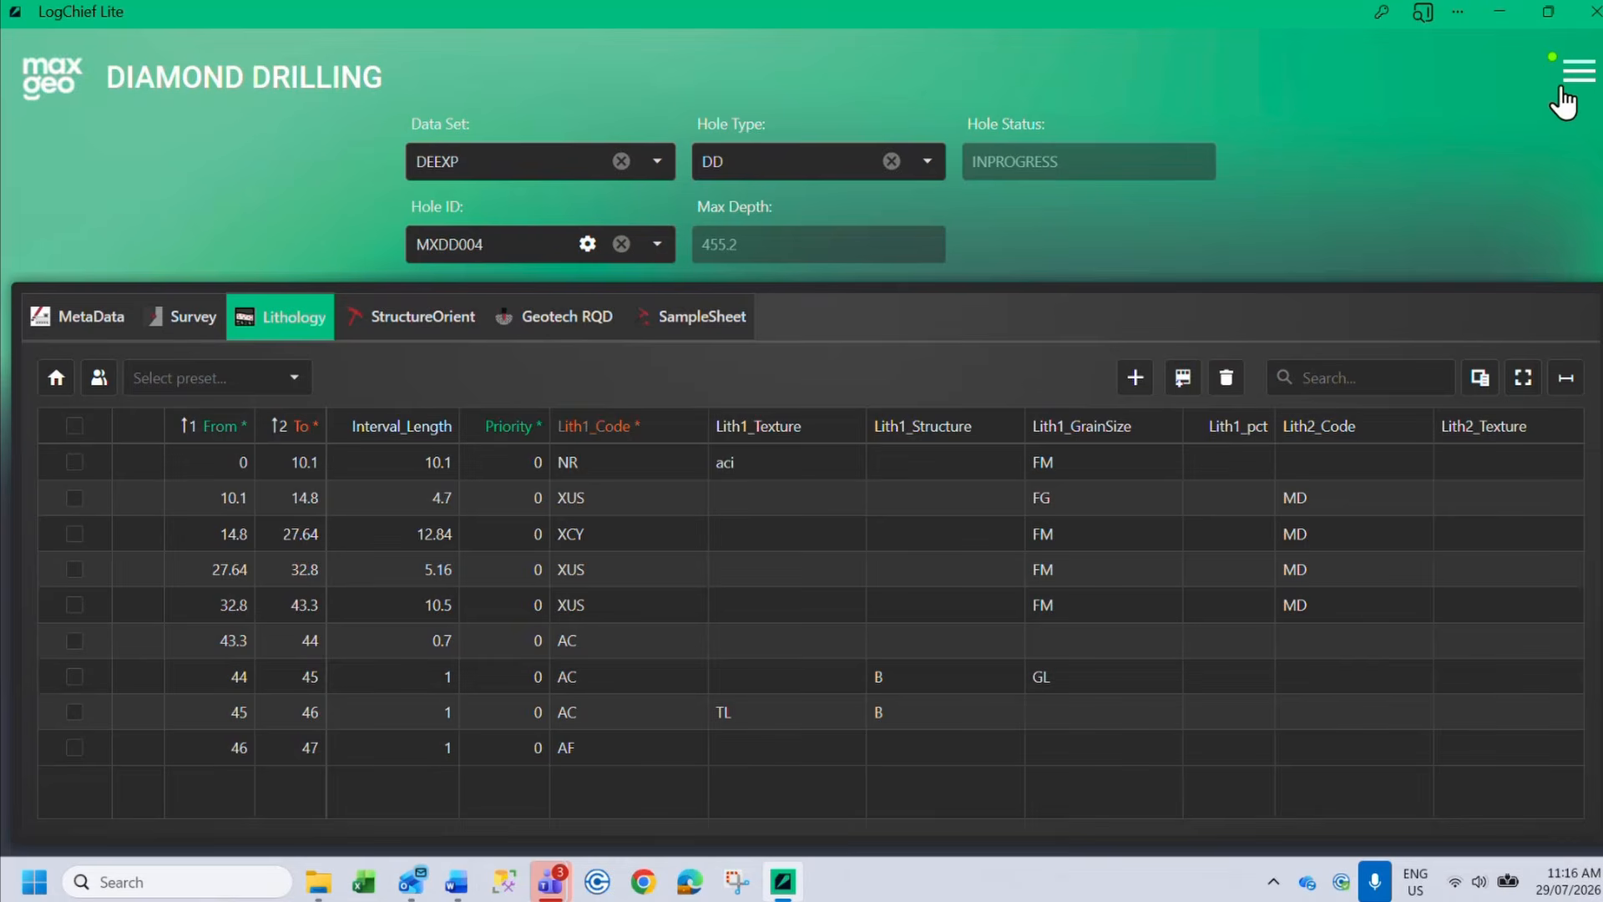
Go to the data management page and open the mining activities records of the production data
left_click(57, 378)
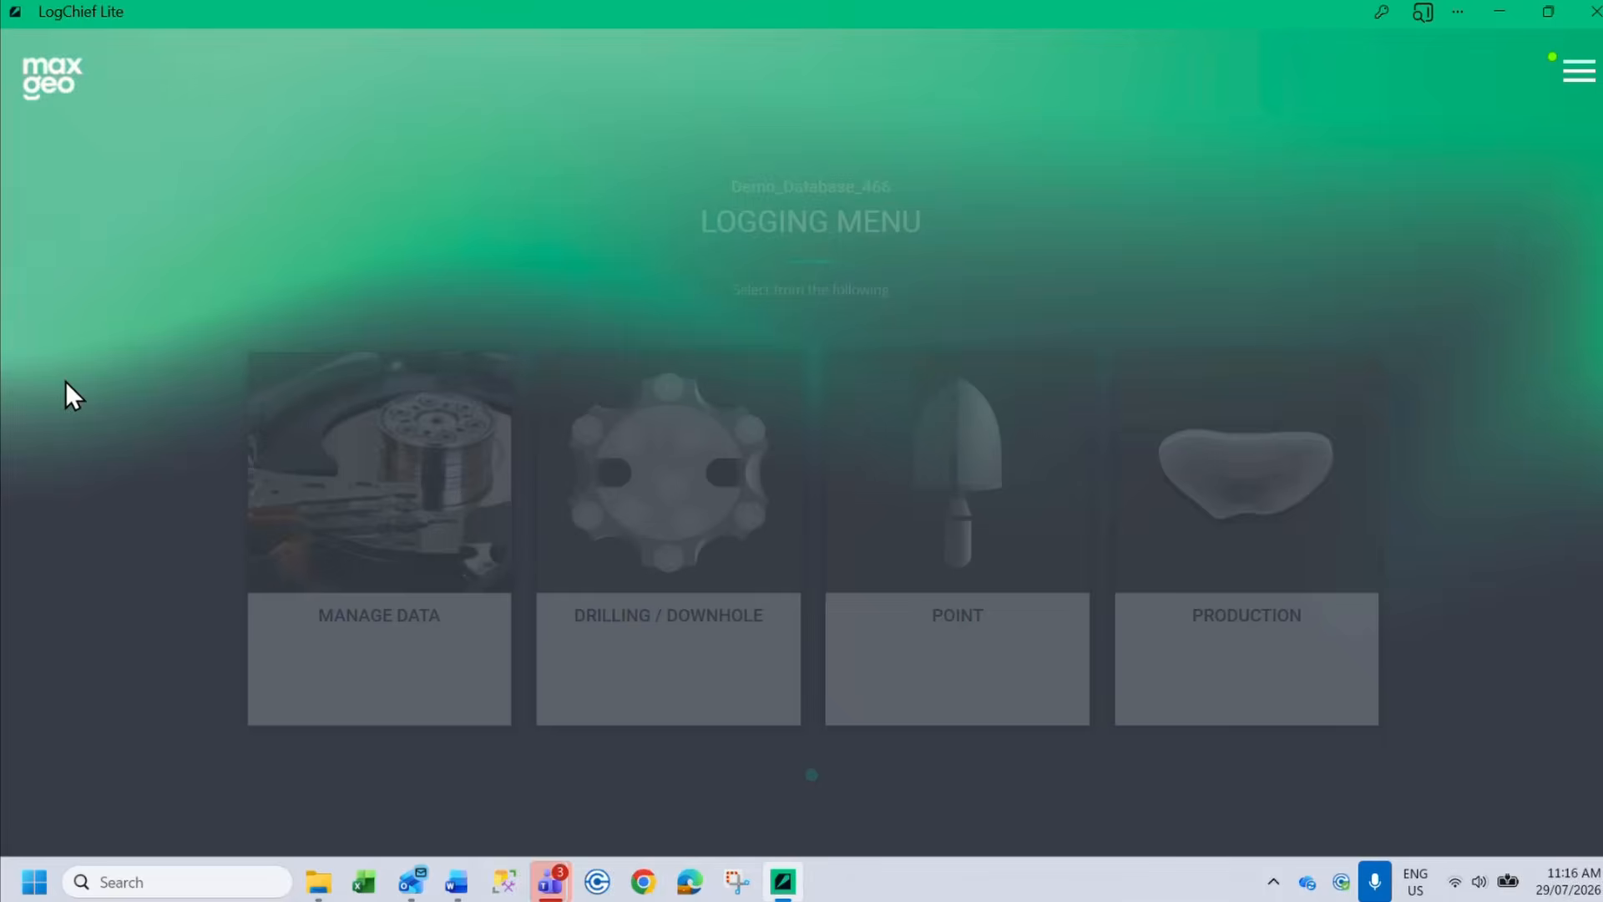
left_click(418, 633)
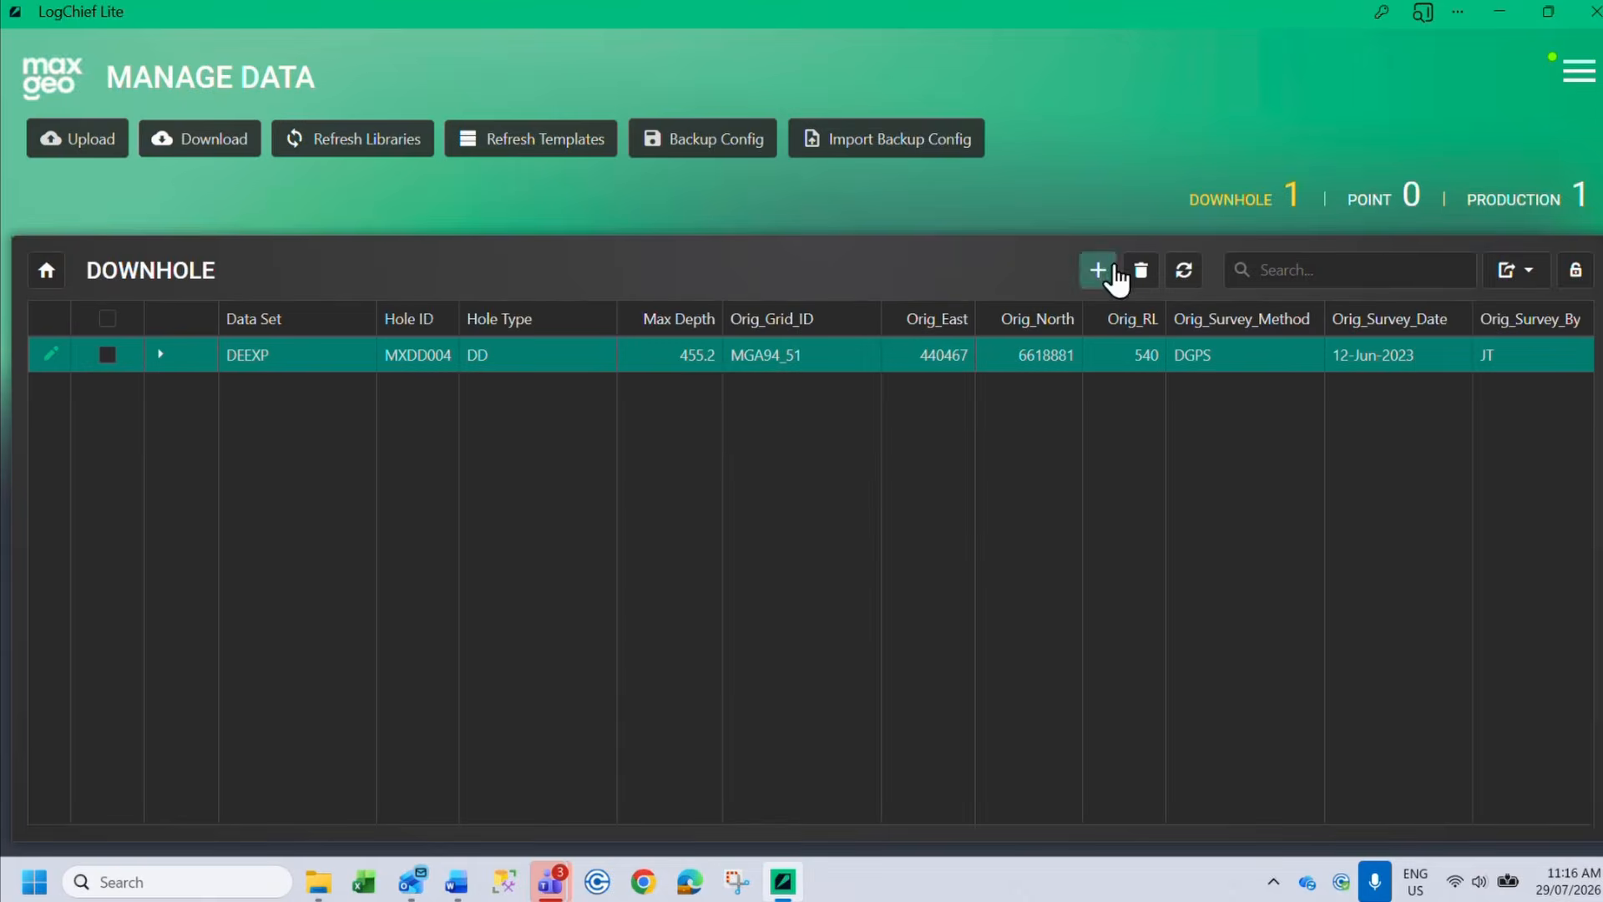
left_click(1515, 201)
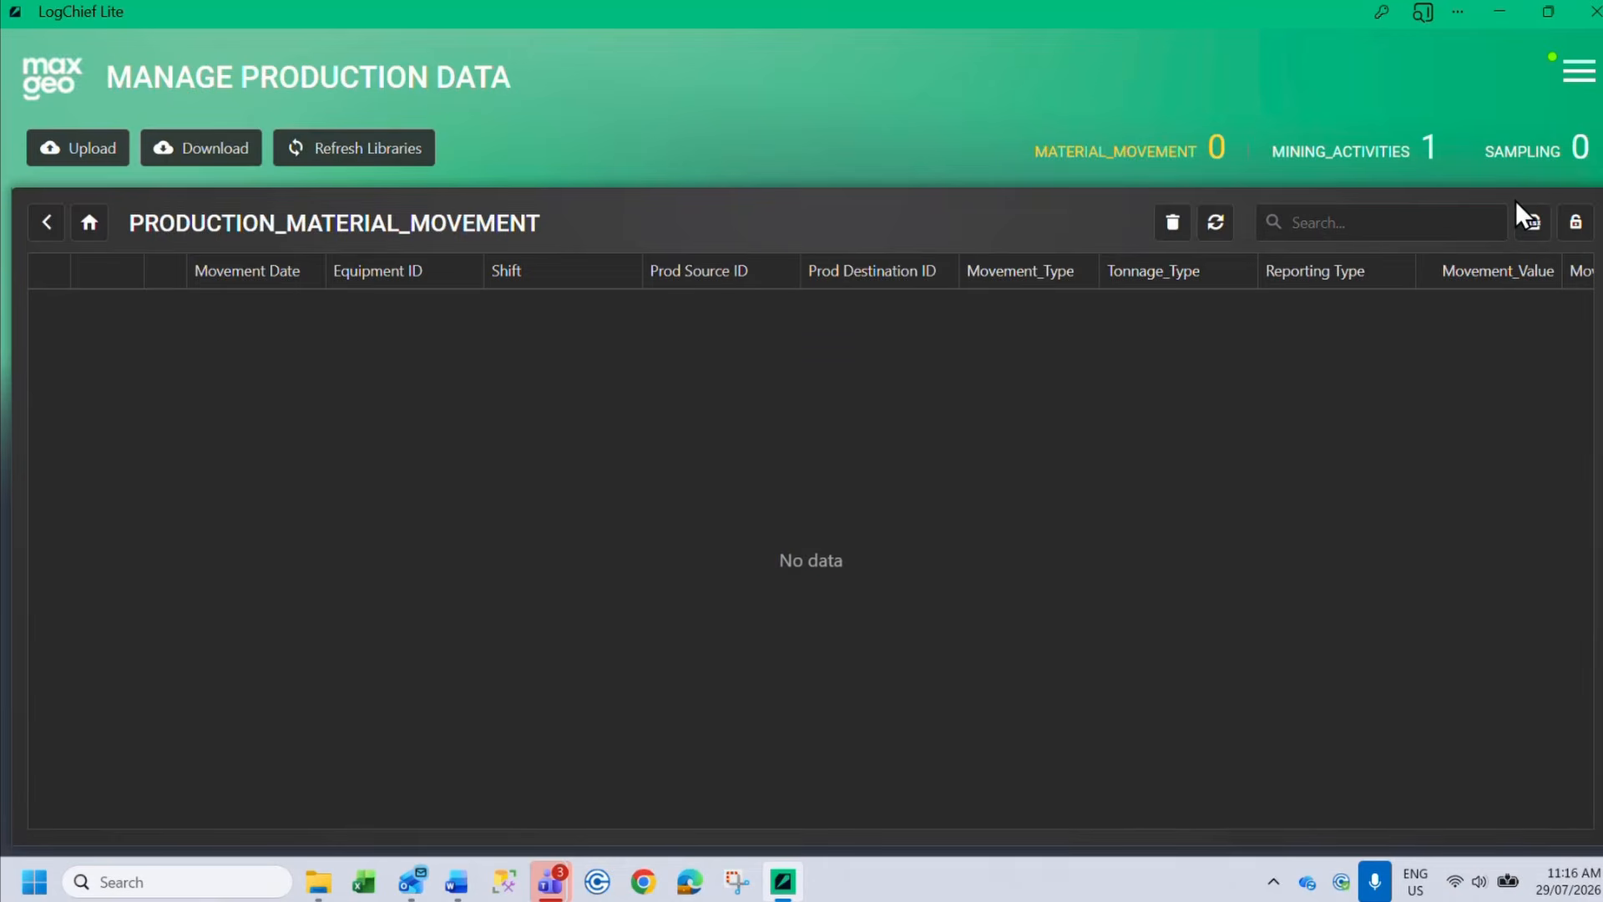
left_click(1386, 158)
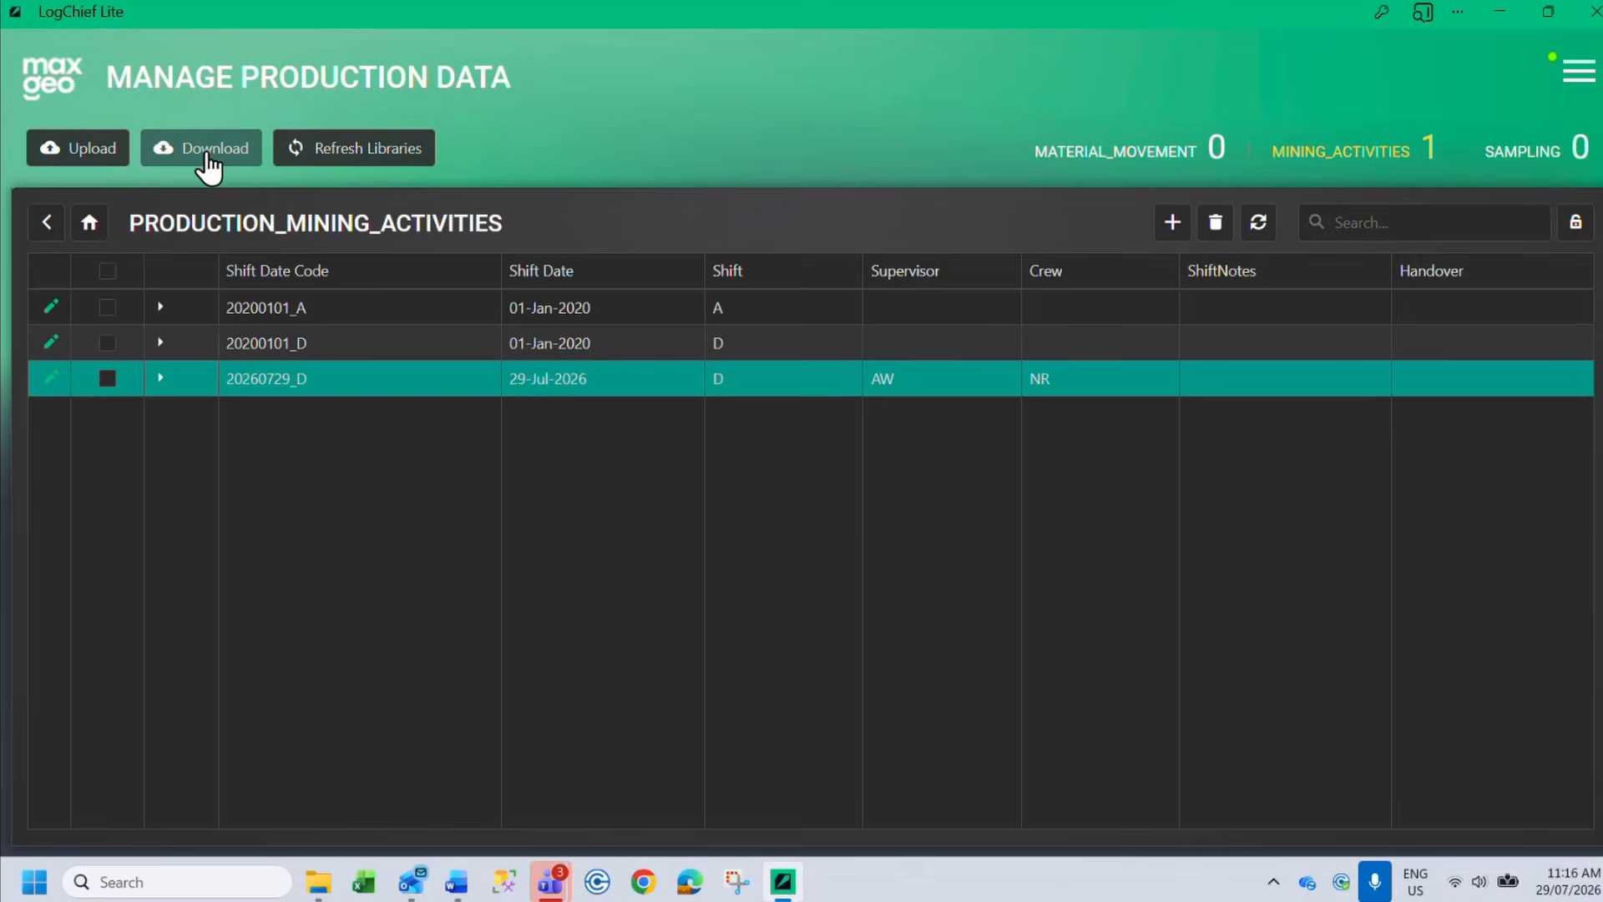
Start a production data download, switch to the Shift Register, clear the shift date filter and list the available shifts
left_click(233, 155)
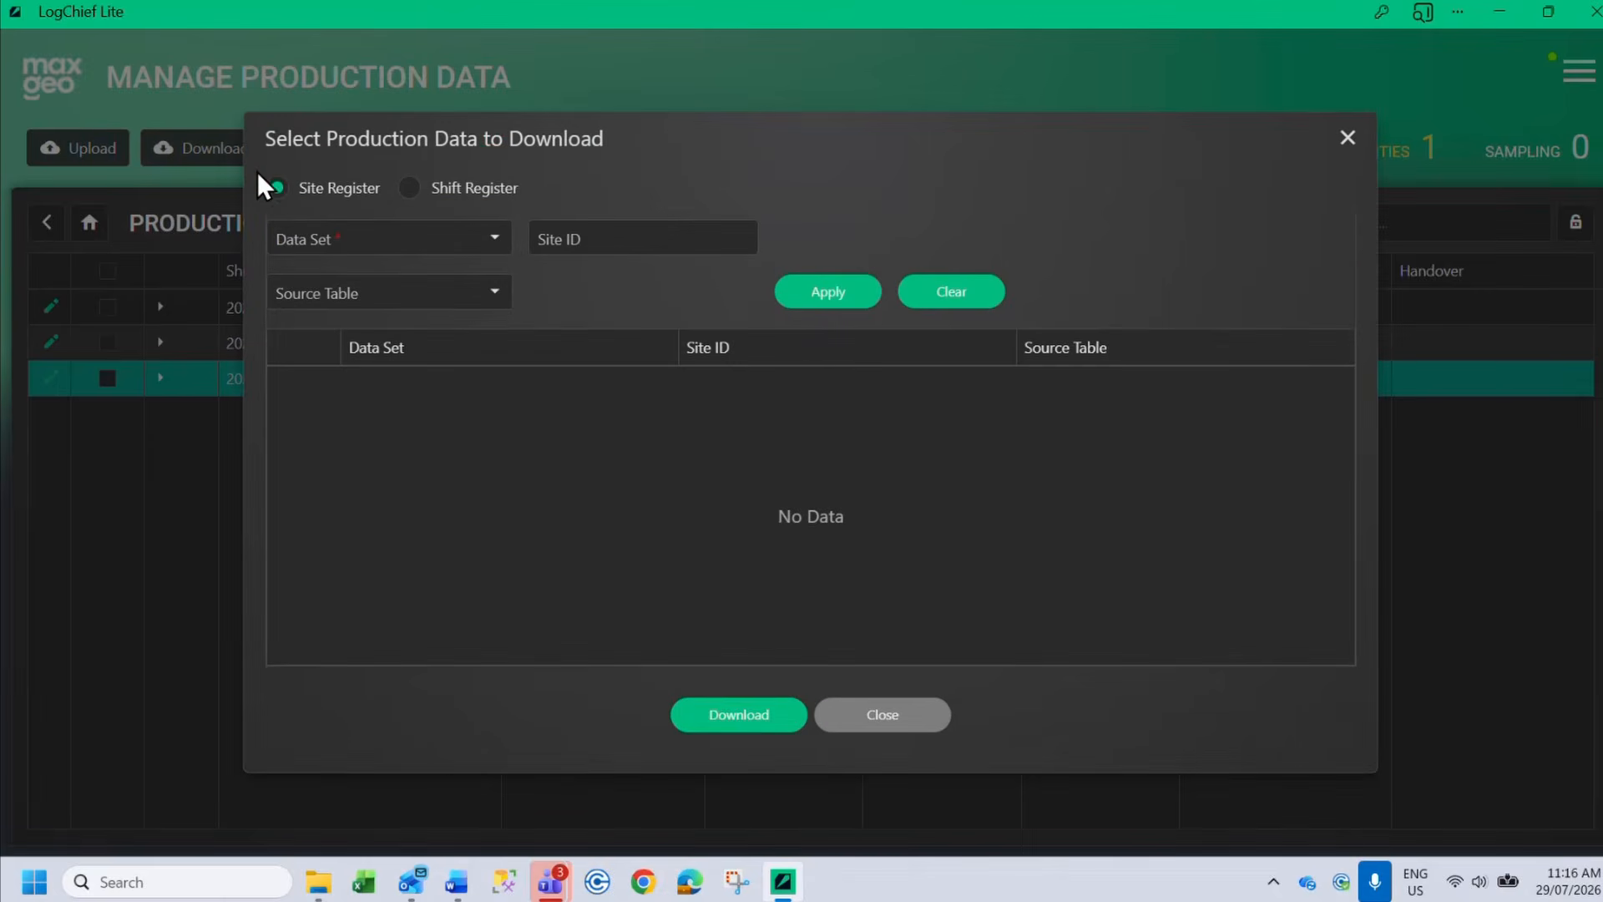
left_click(408, 187)
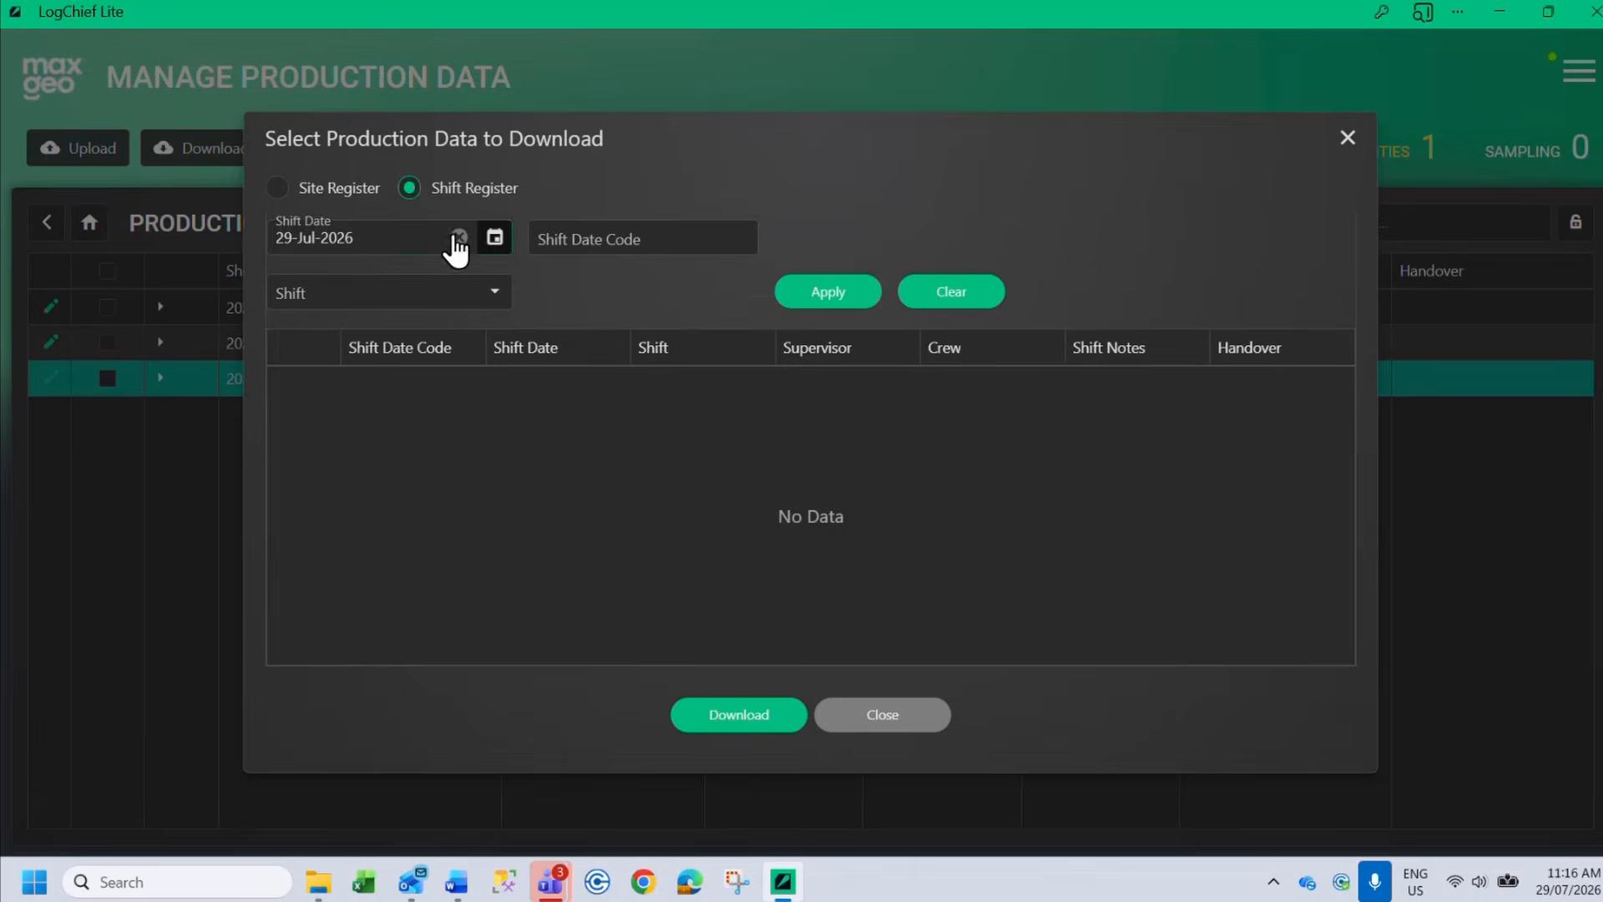
left_click(458, 240)
left_click(759, 723)
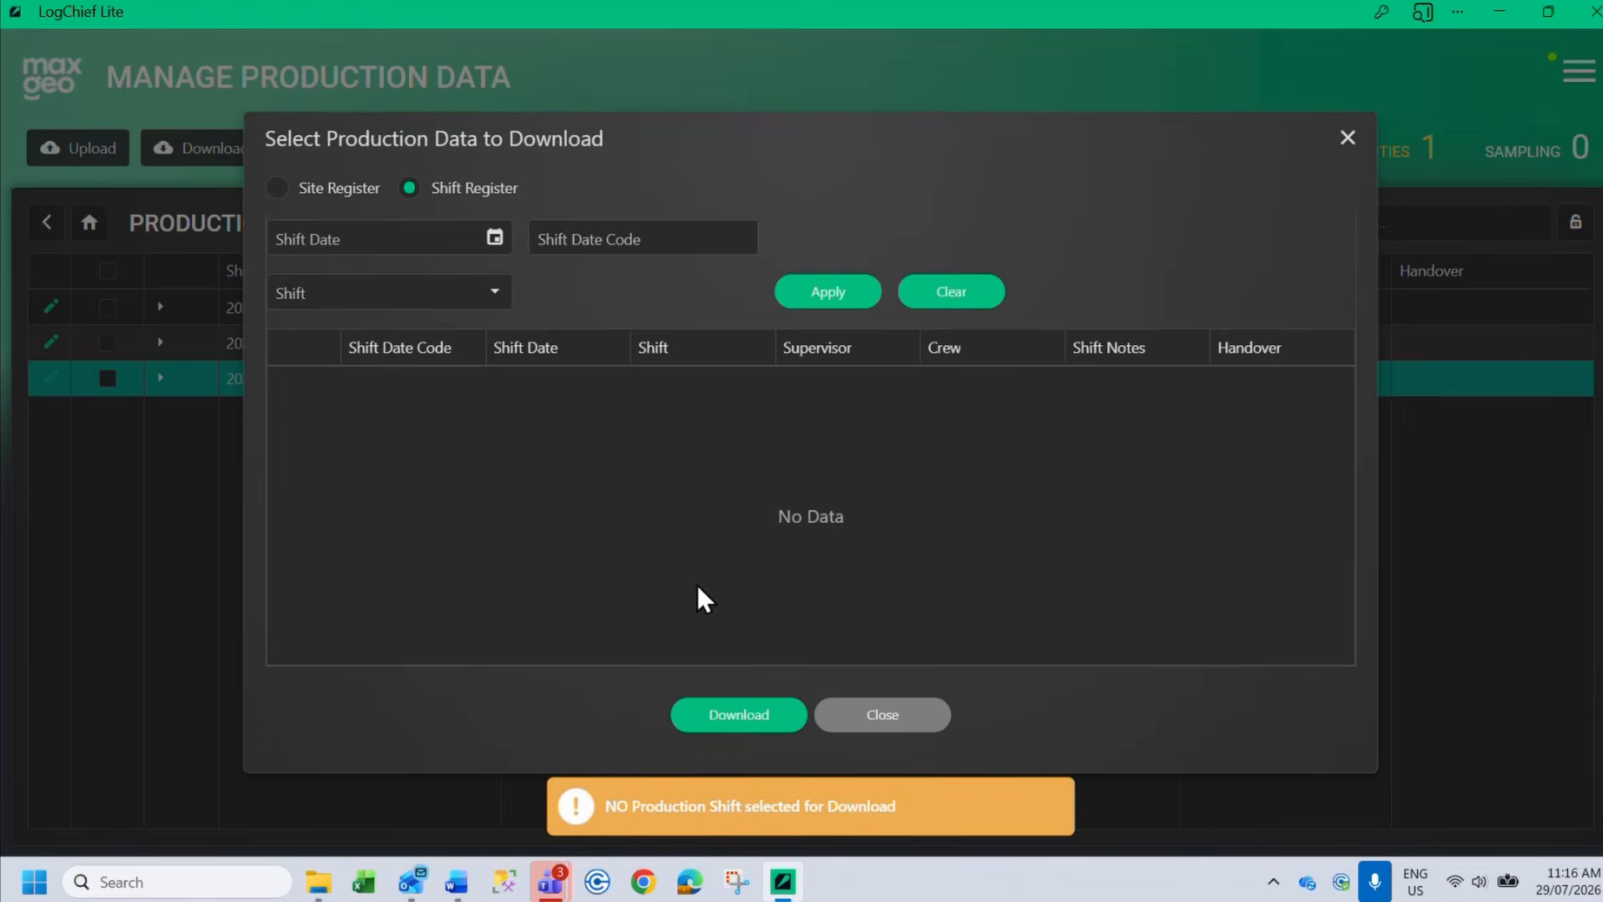
left_click(413, 247)
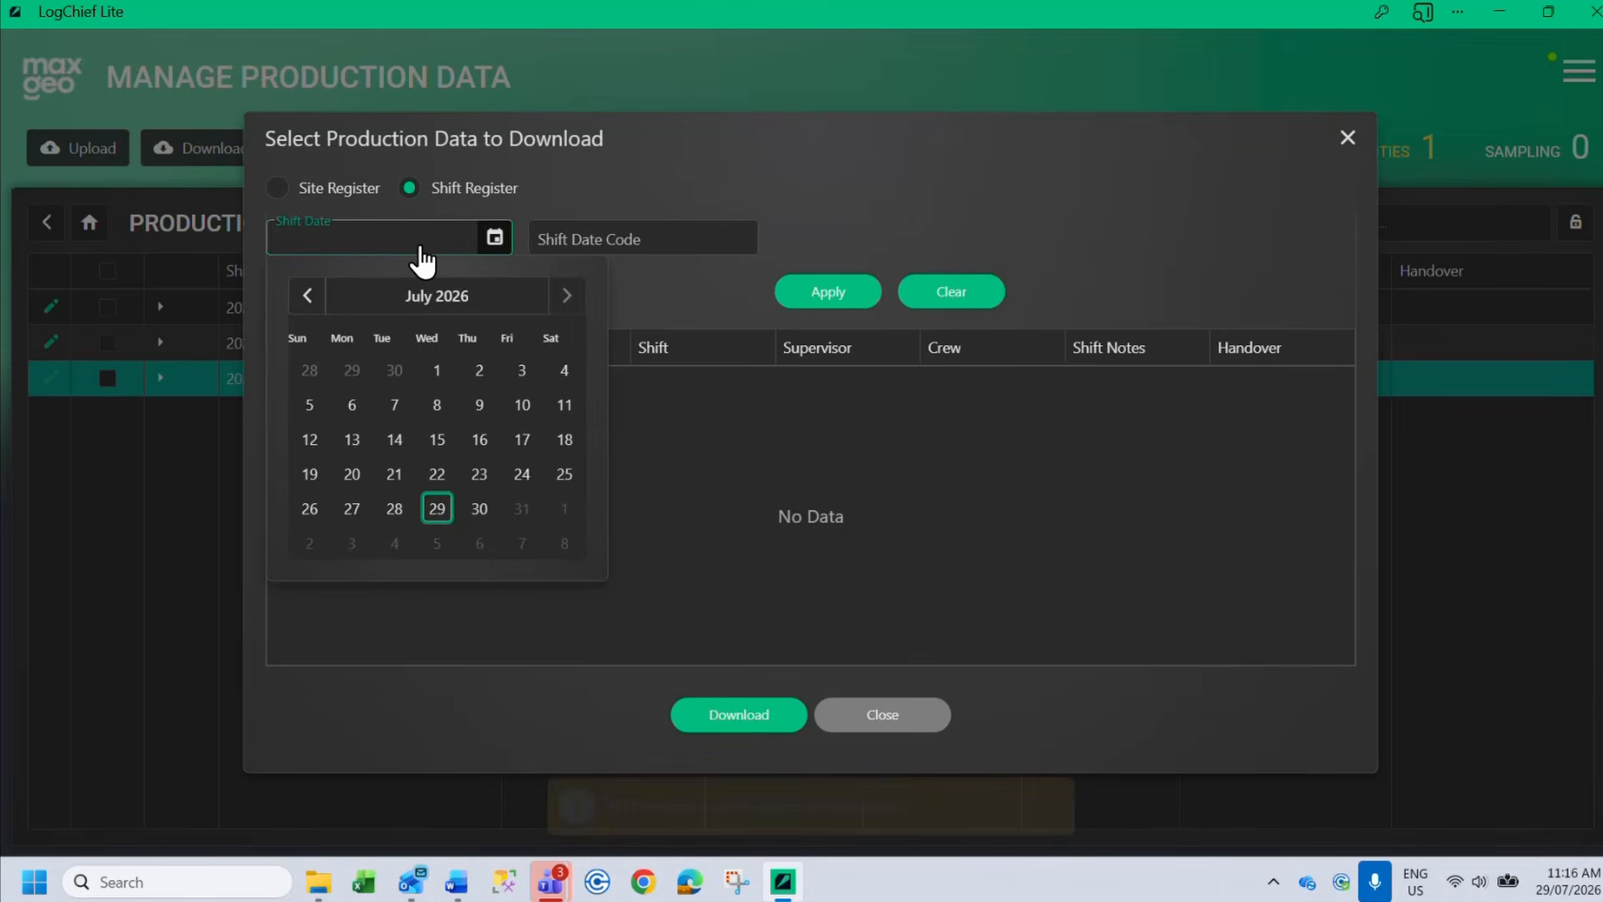
left_click(825, 294)
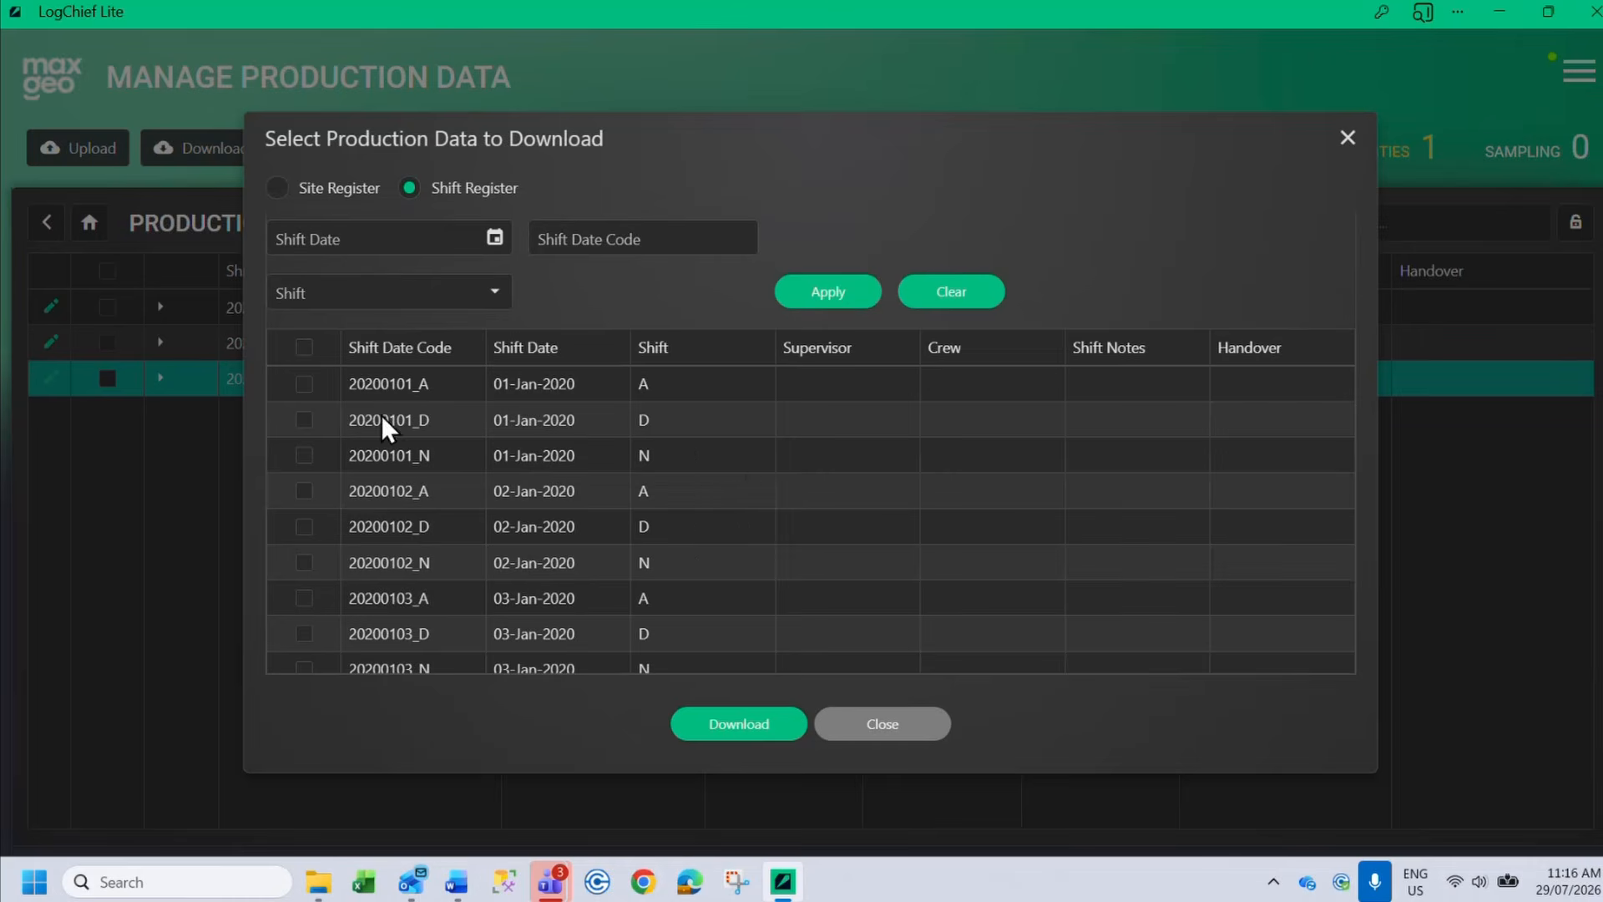
Download the production data of shifts 20200101_A and 20200101_D and close the download dialog
left_click(303, 383)
left_click(304, 420)
left_click(718, 728)
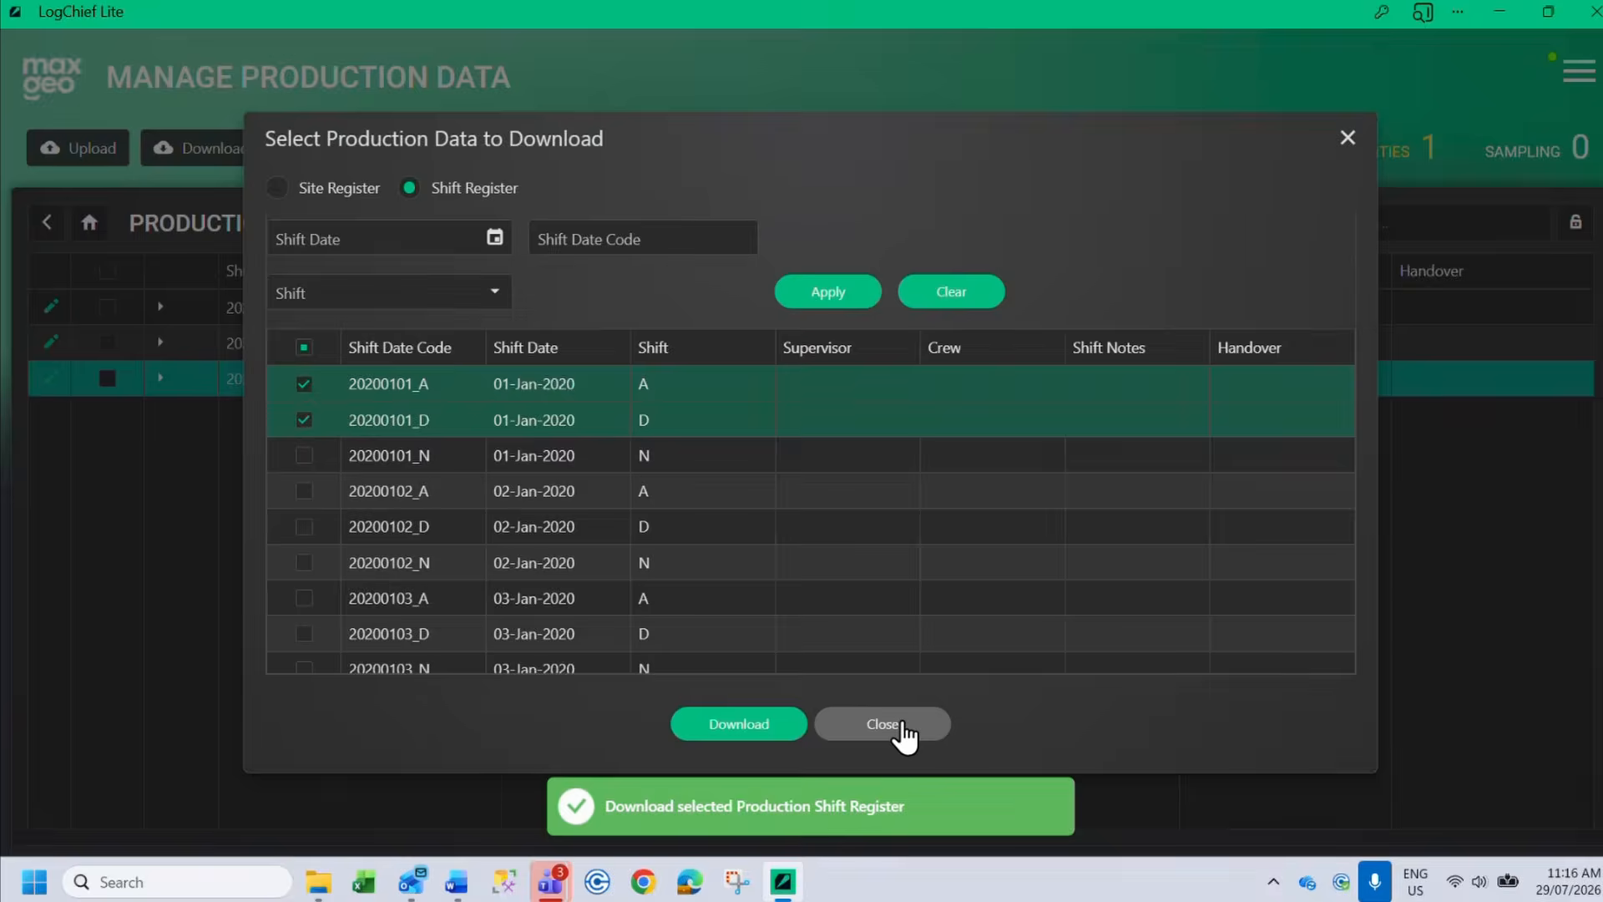
left_click(885, 724)
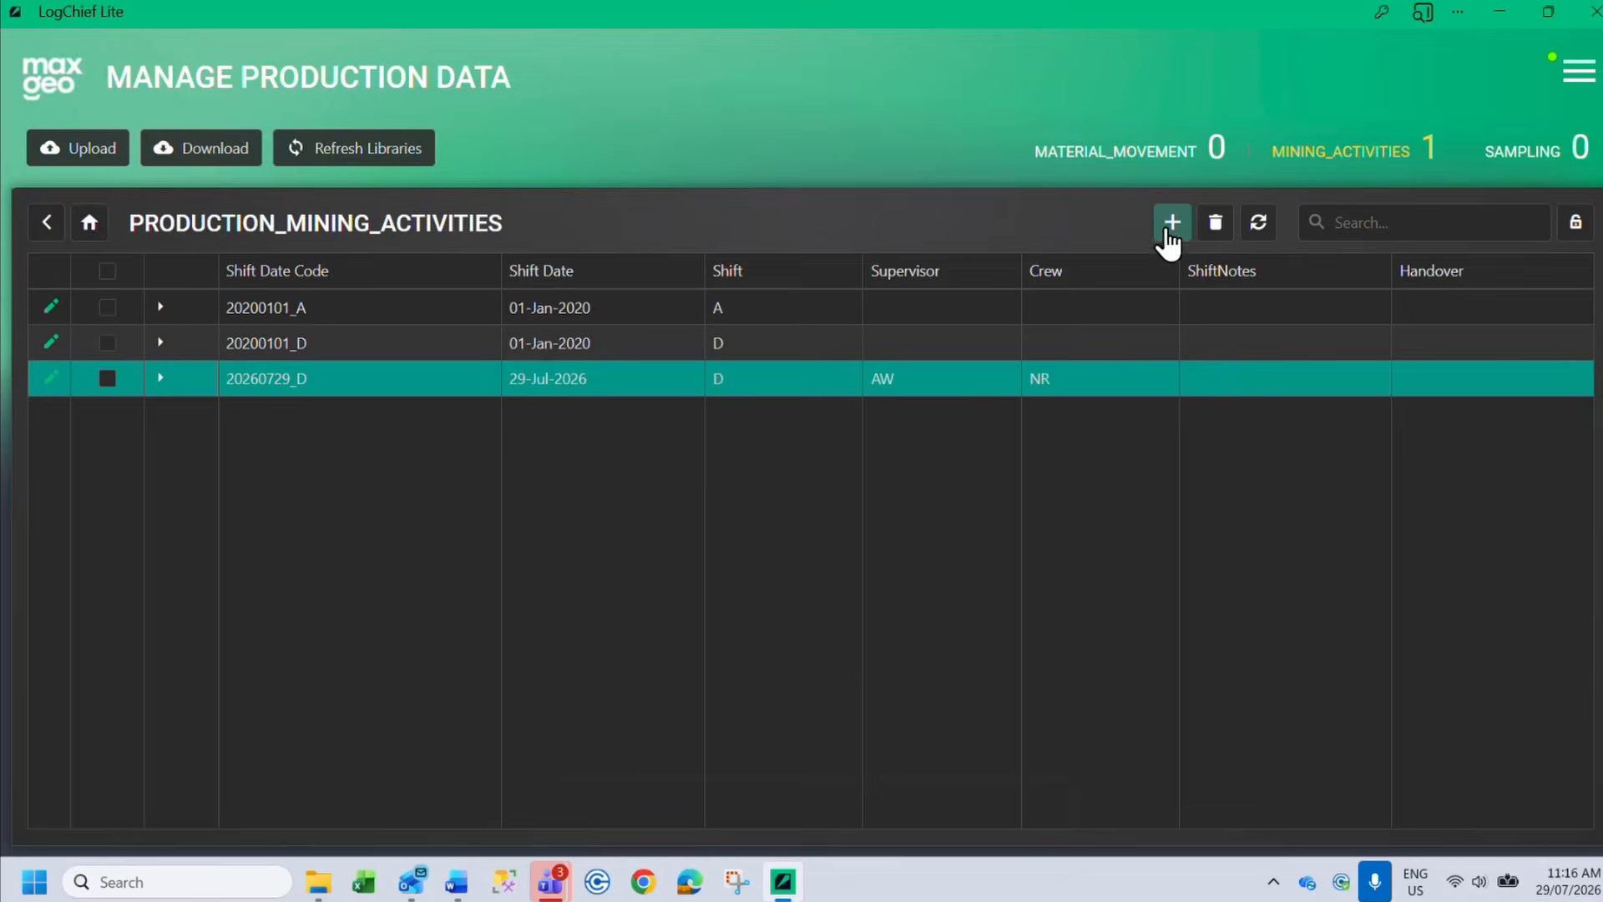
Create a Day shift for 30 Jul 2026 with supervisor CNR and expand its mining activity tables
left_click(1174, 224)
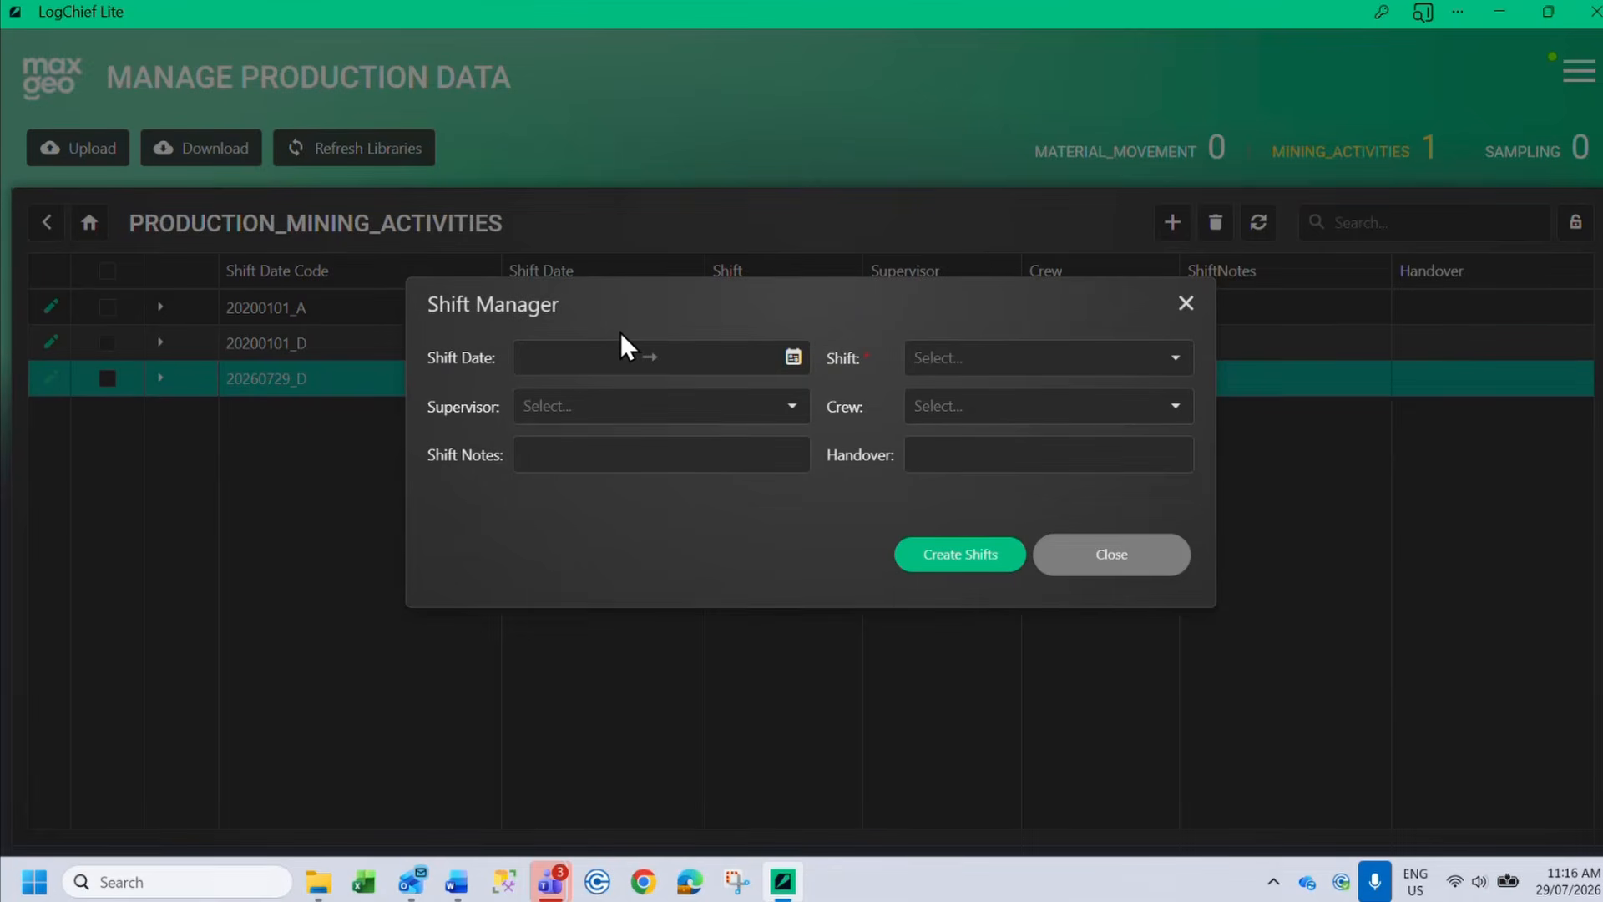
left_click(535, 367)
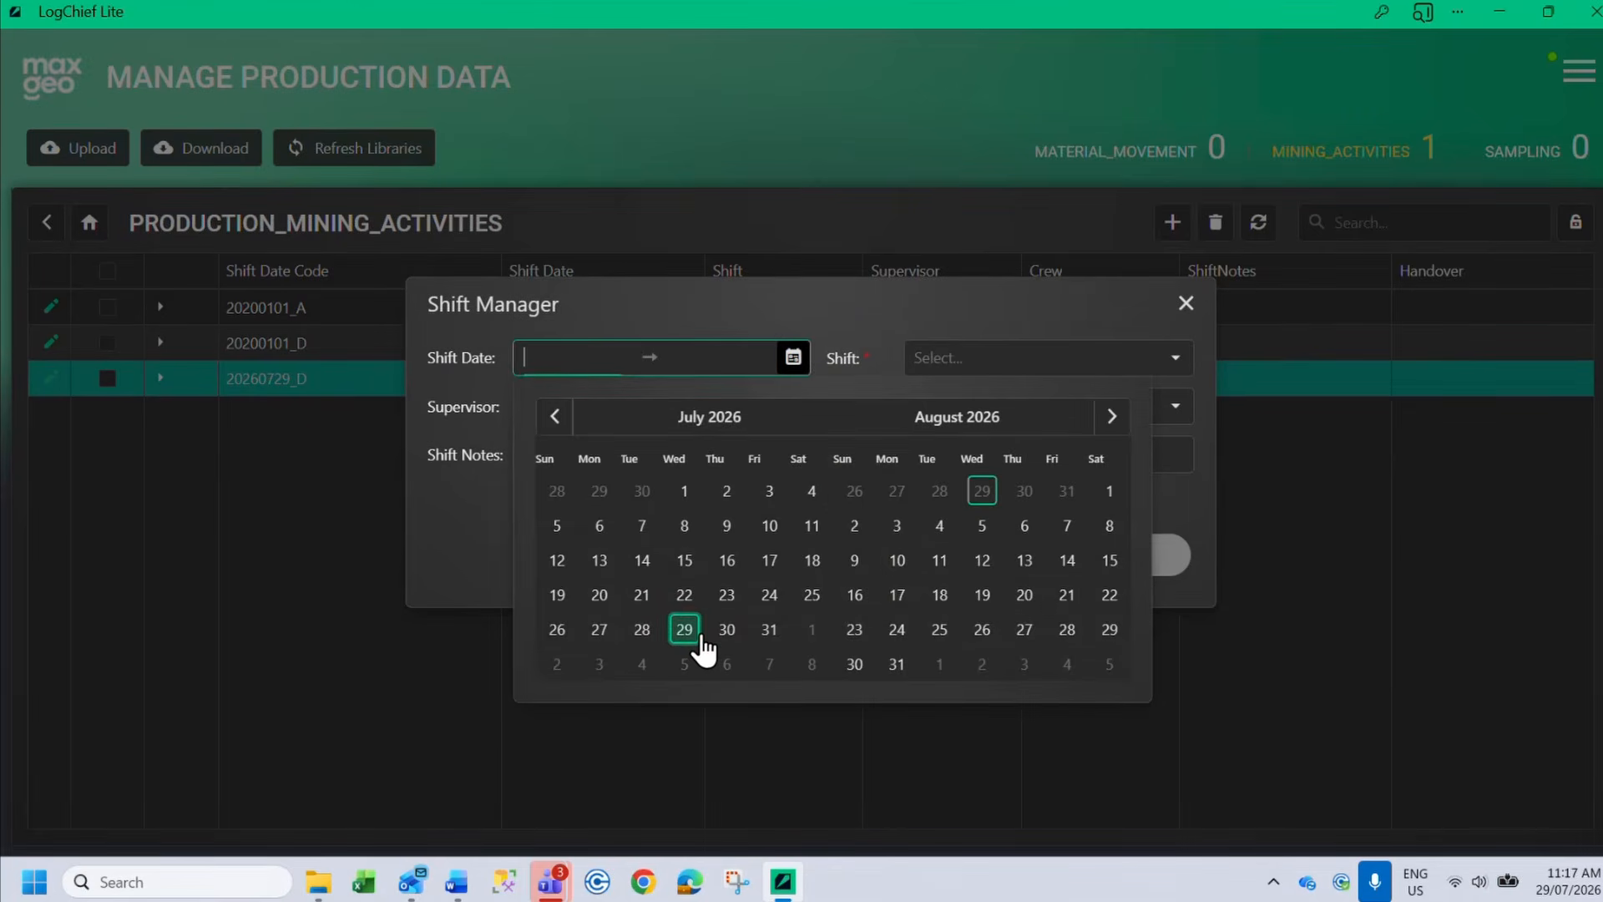
left_click(725, 631)
left_click(727, 631)
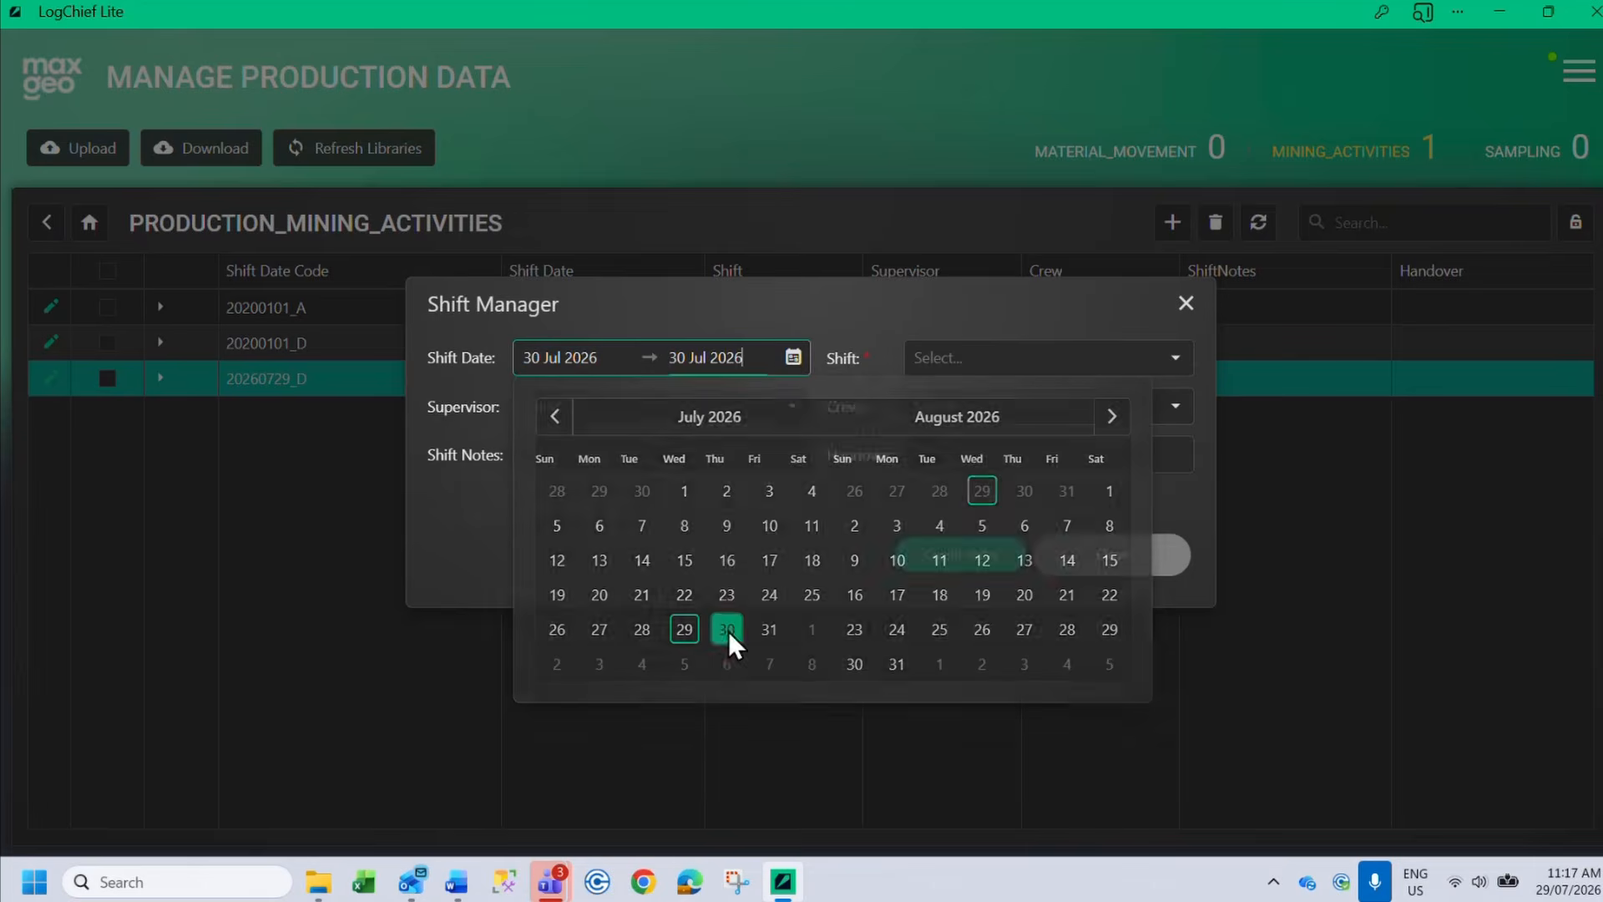
left_click(1033, 367)
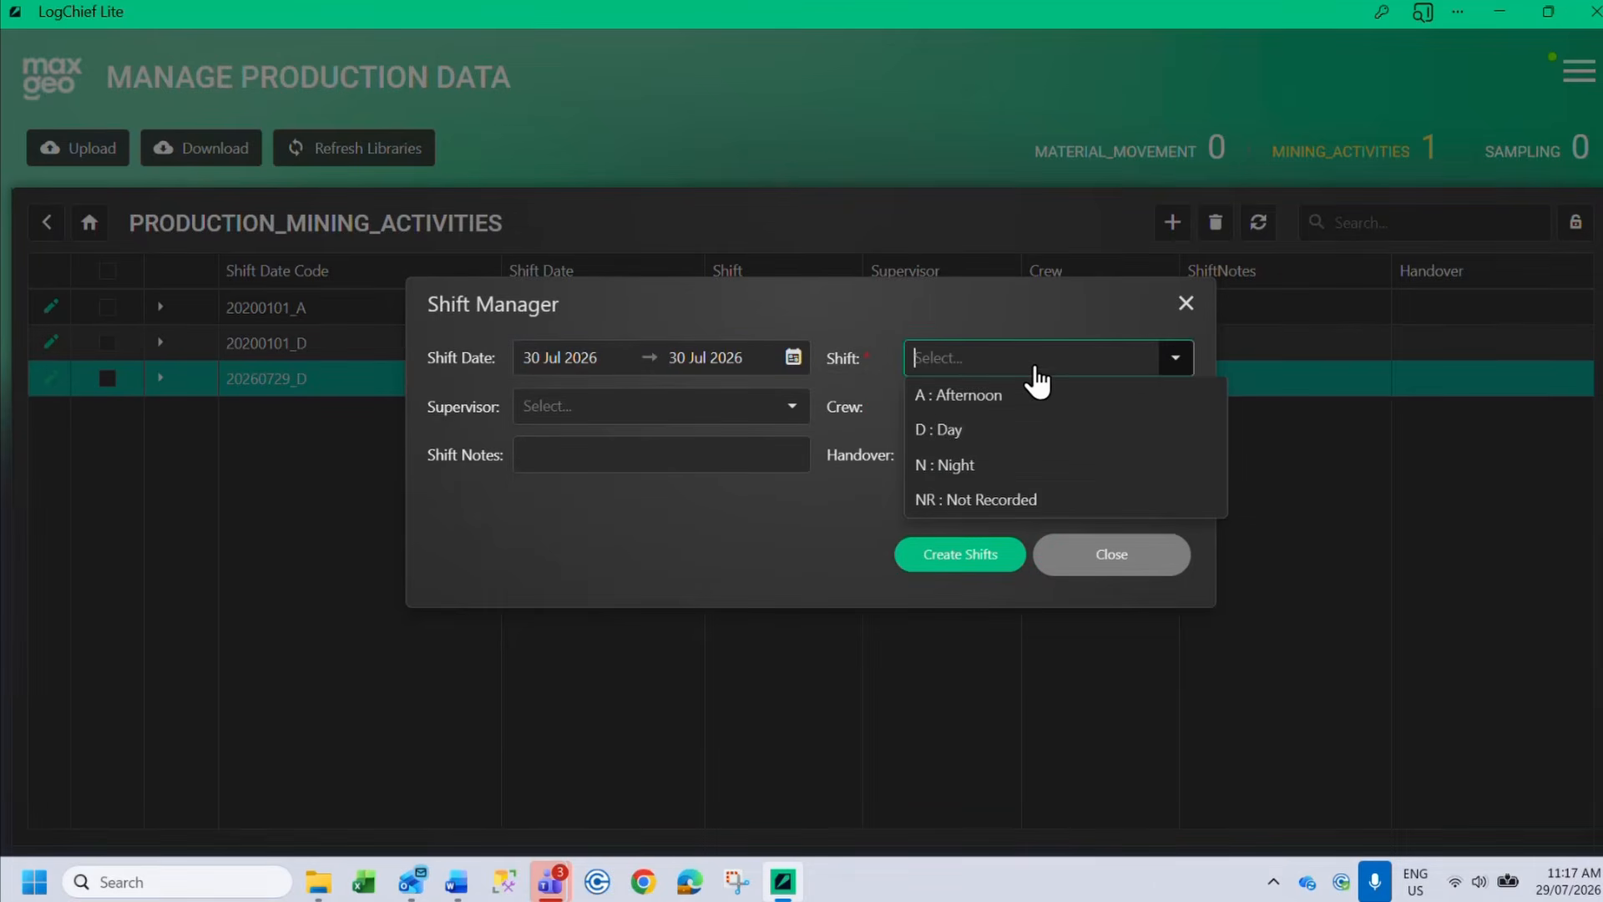
left_click(960, 429)
left_click(618, 424)
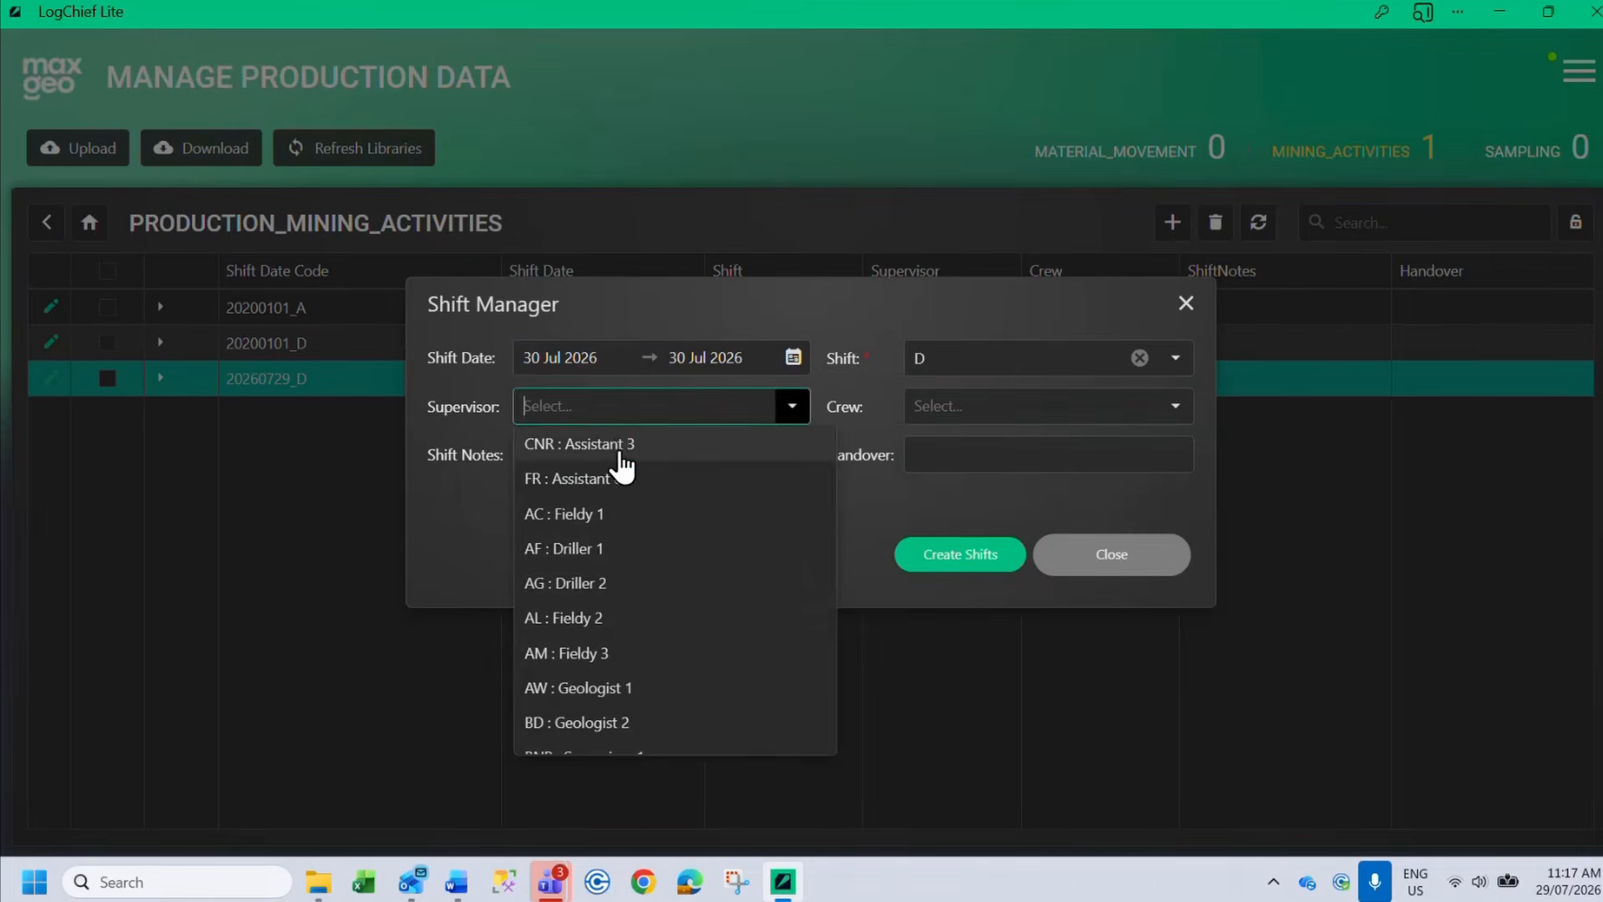
type("CNR")
key("Return")
left_click(551, 363)
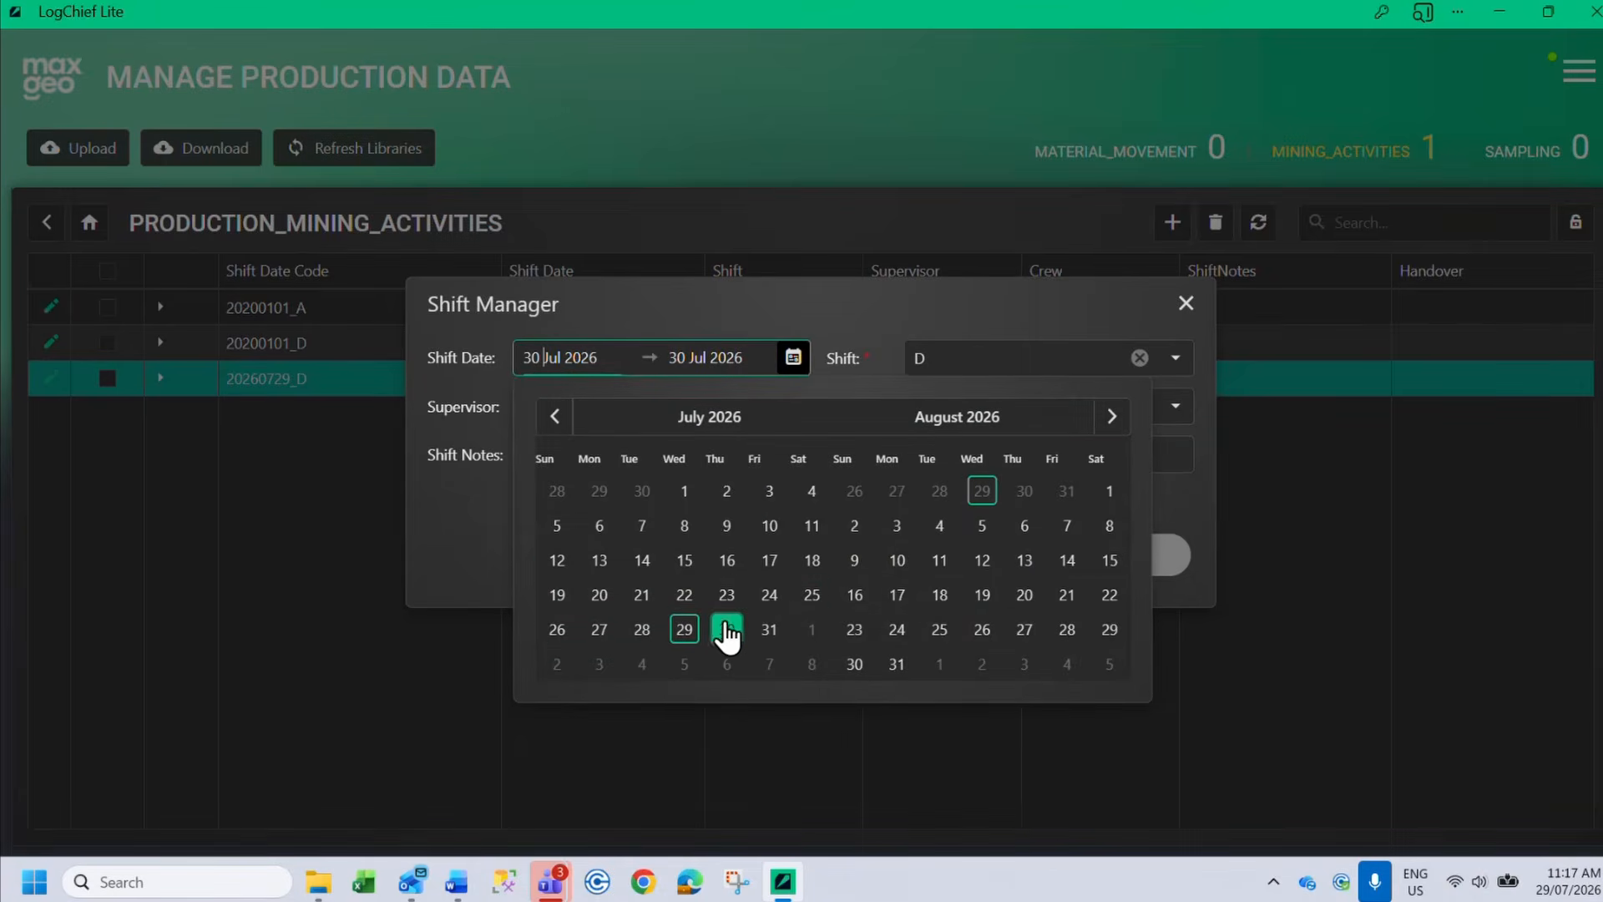
left_click(917, 313)
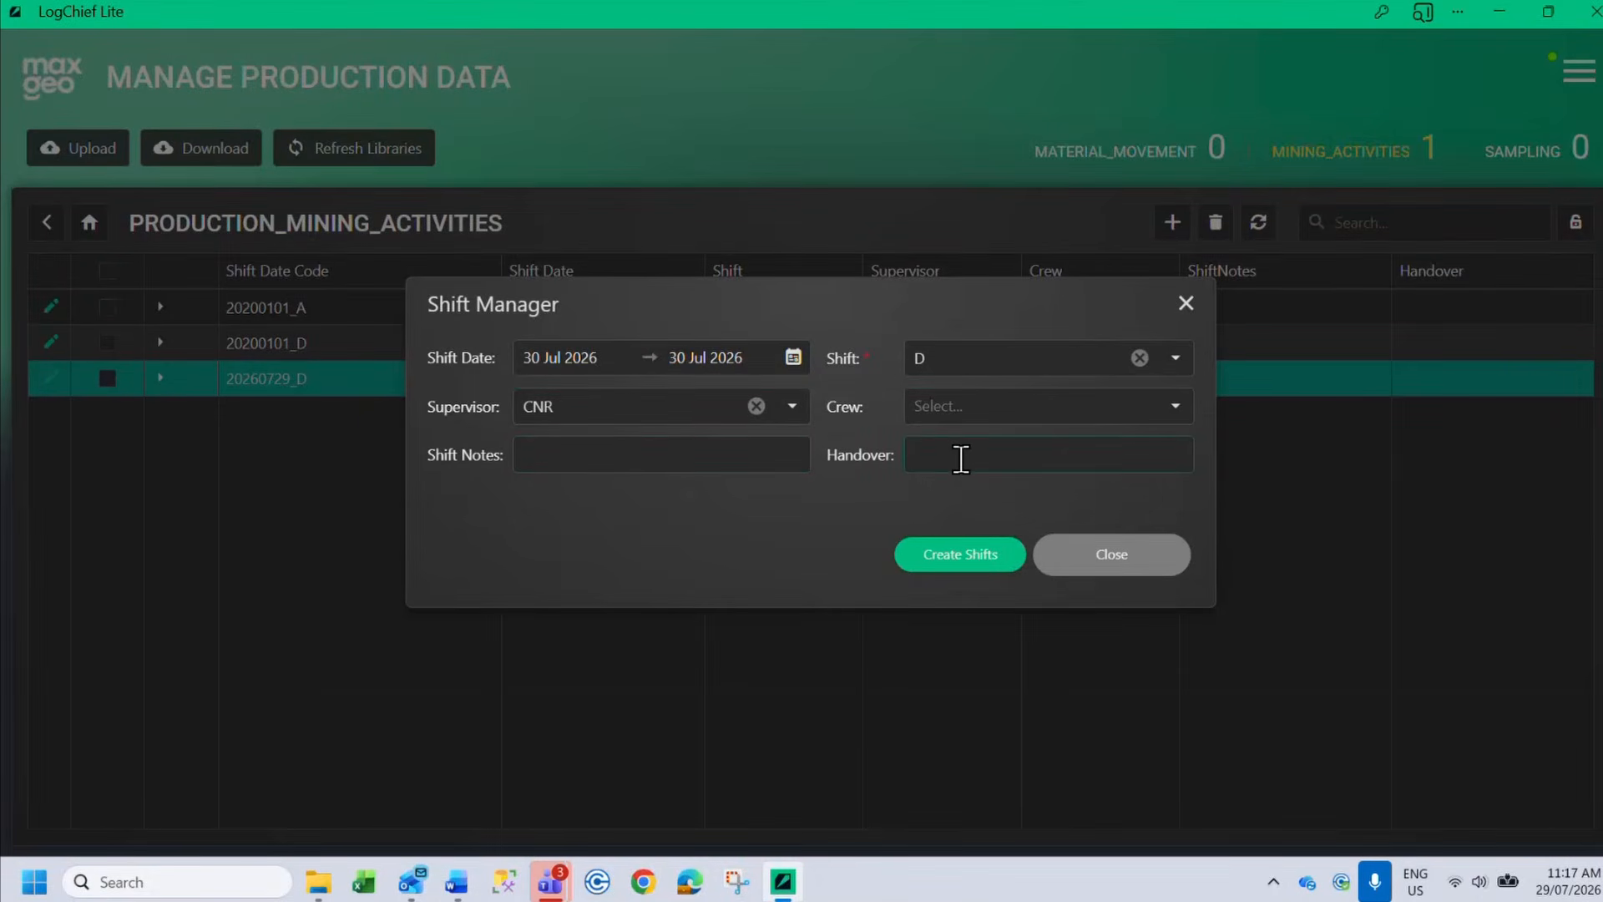
left_click(977, 551)
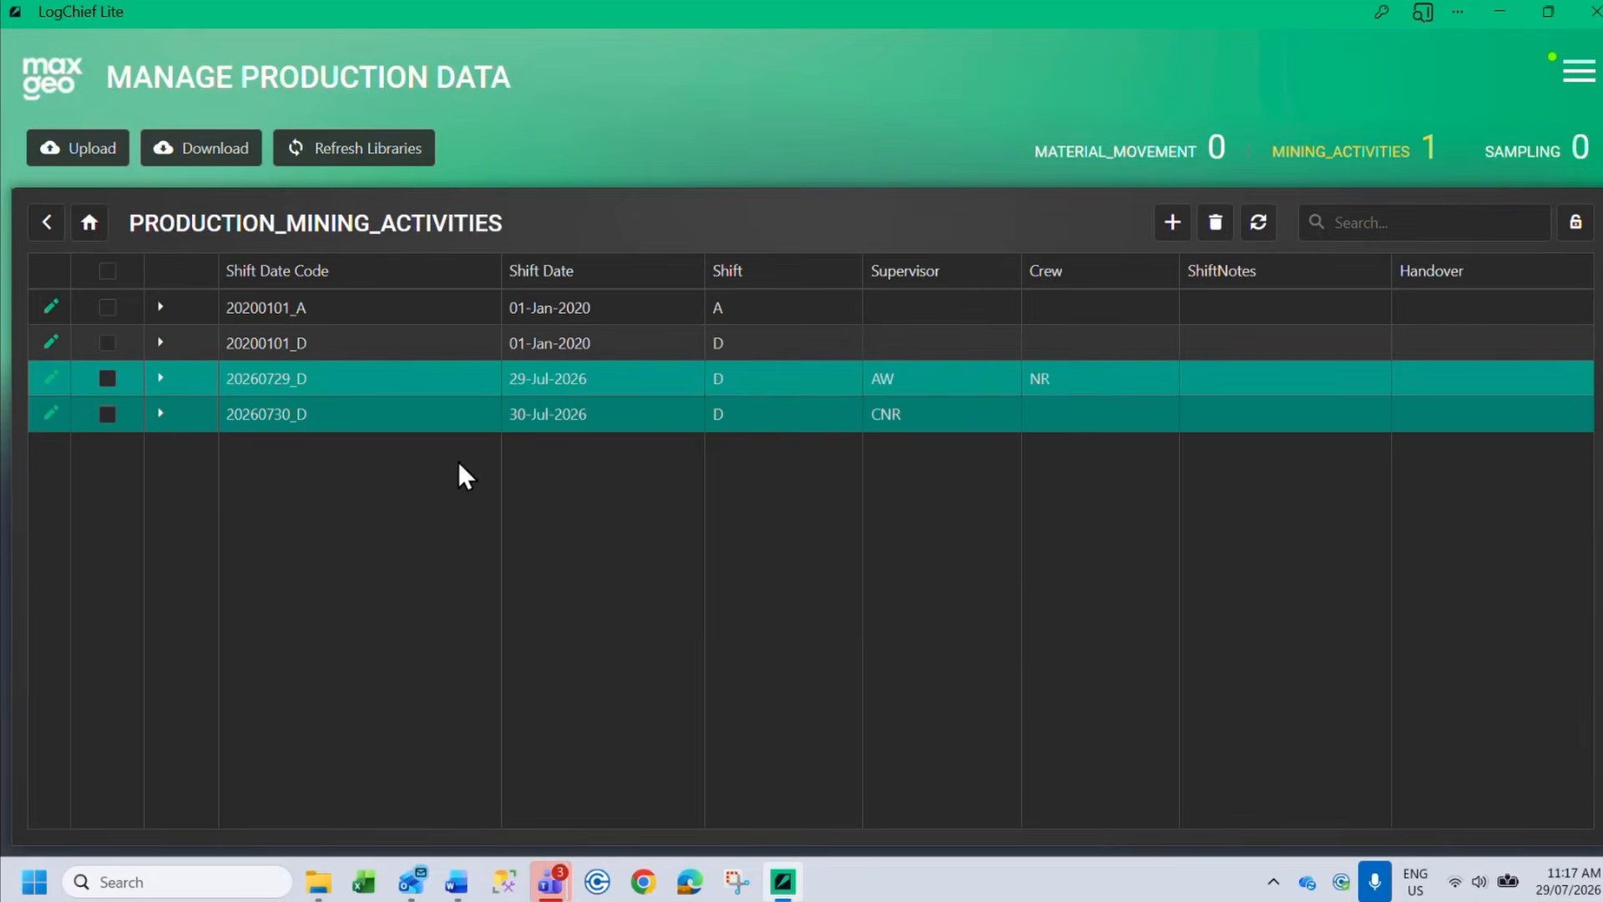
left_click(160, 413)
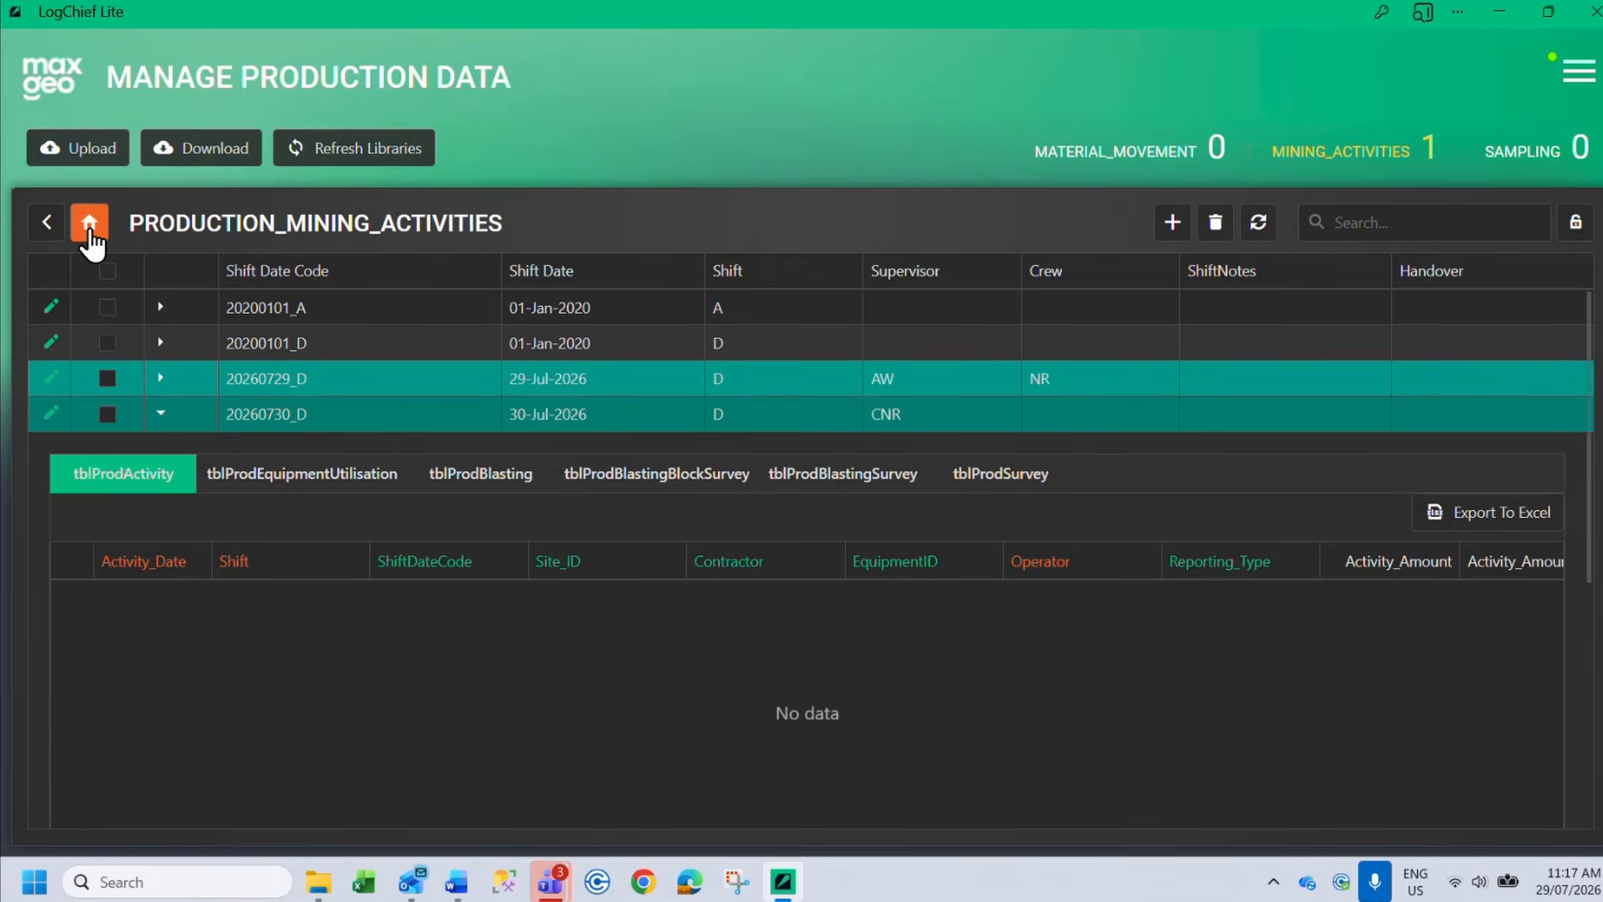
Return to the main data management page and list the planned collars (tblDHCollPlanned) of data set DEEXP for download
left_click(91, 234)
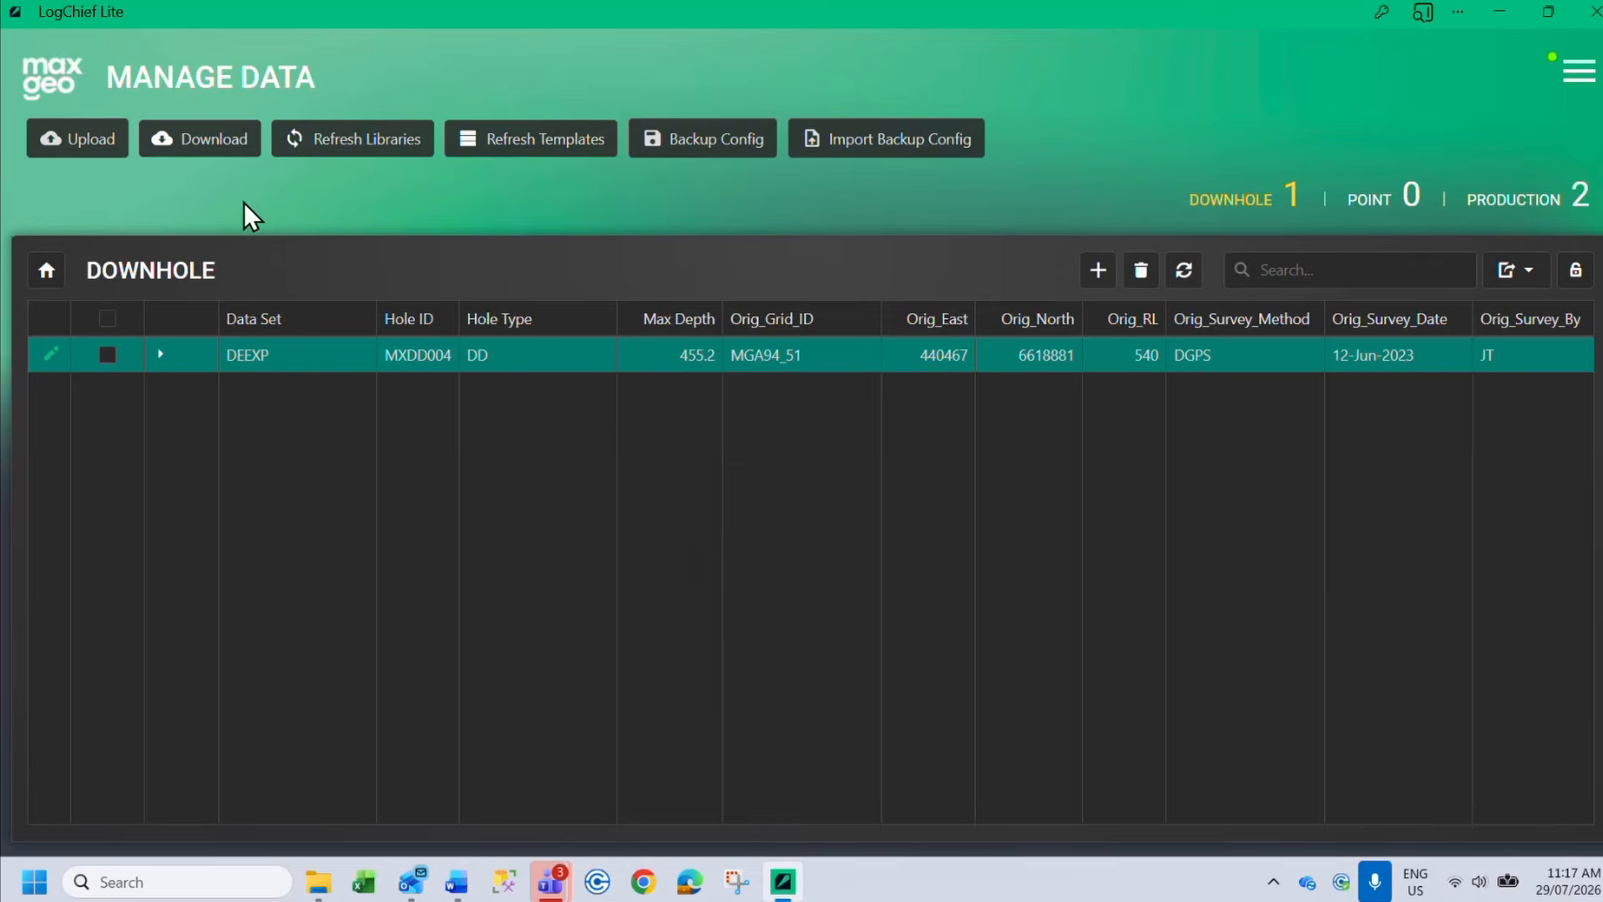
left_click(209, 144)
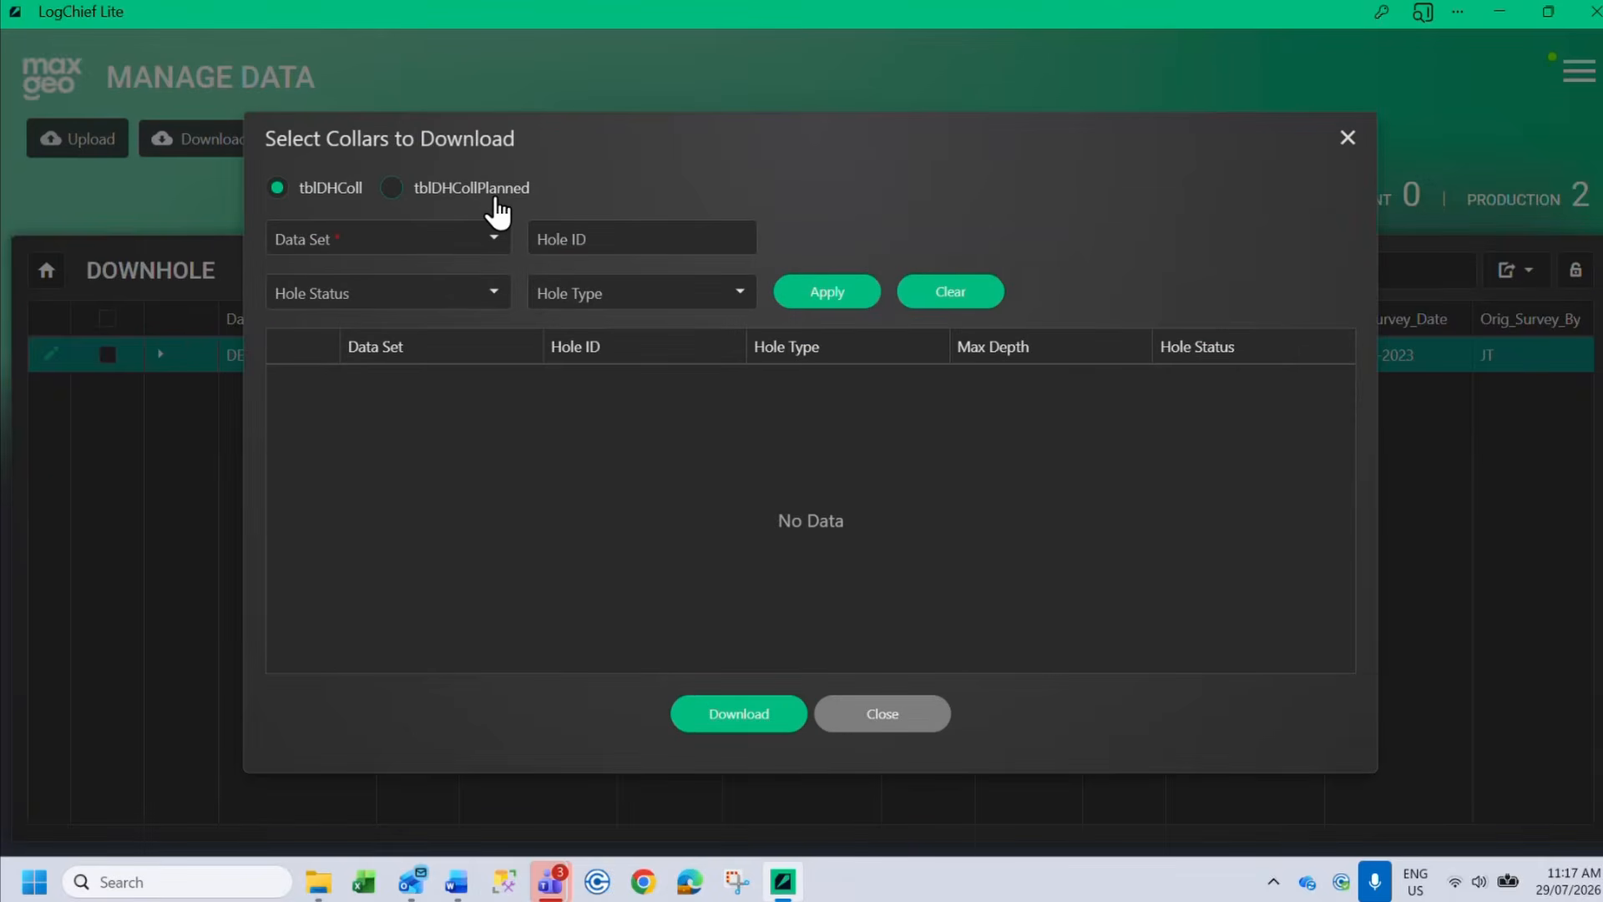
left_click(467, 190)
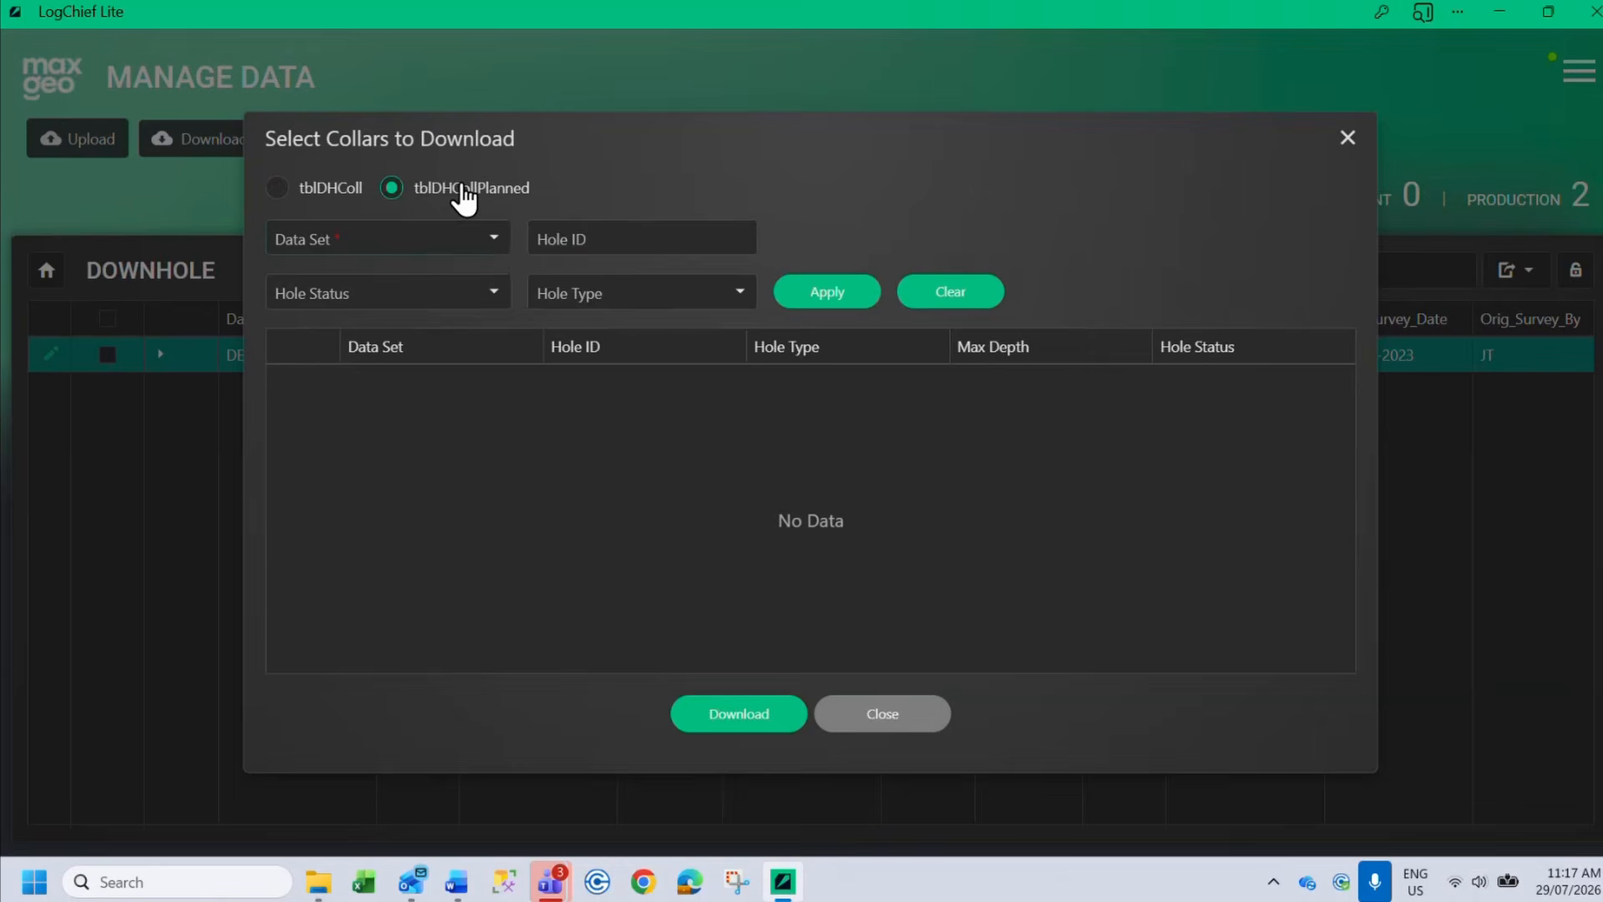
left_click(493, 240)
left_click(450, 349)
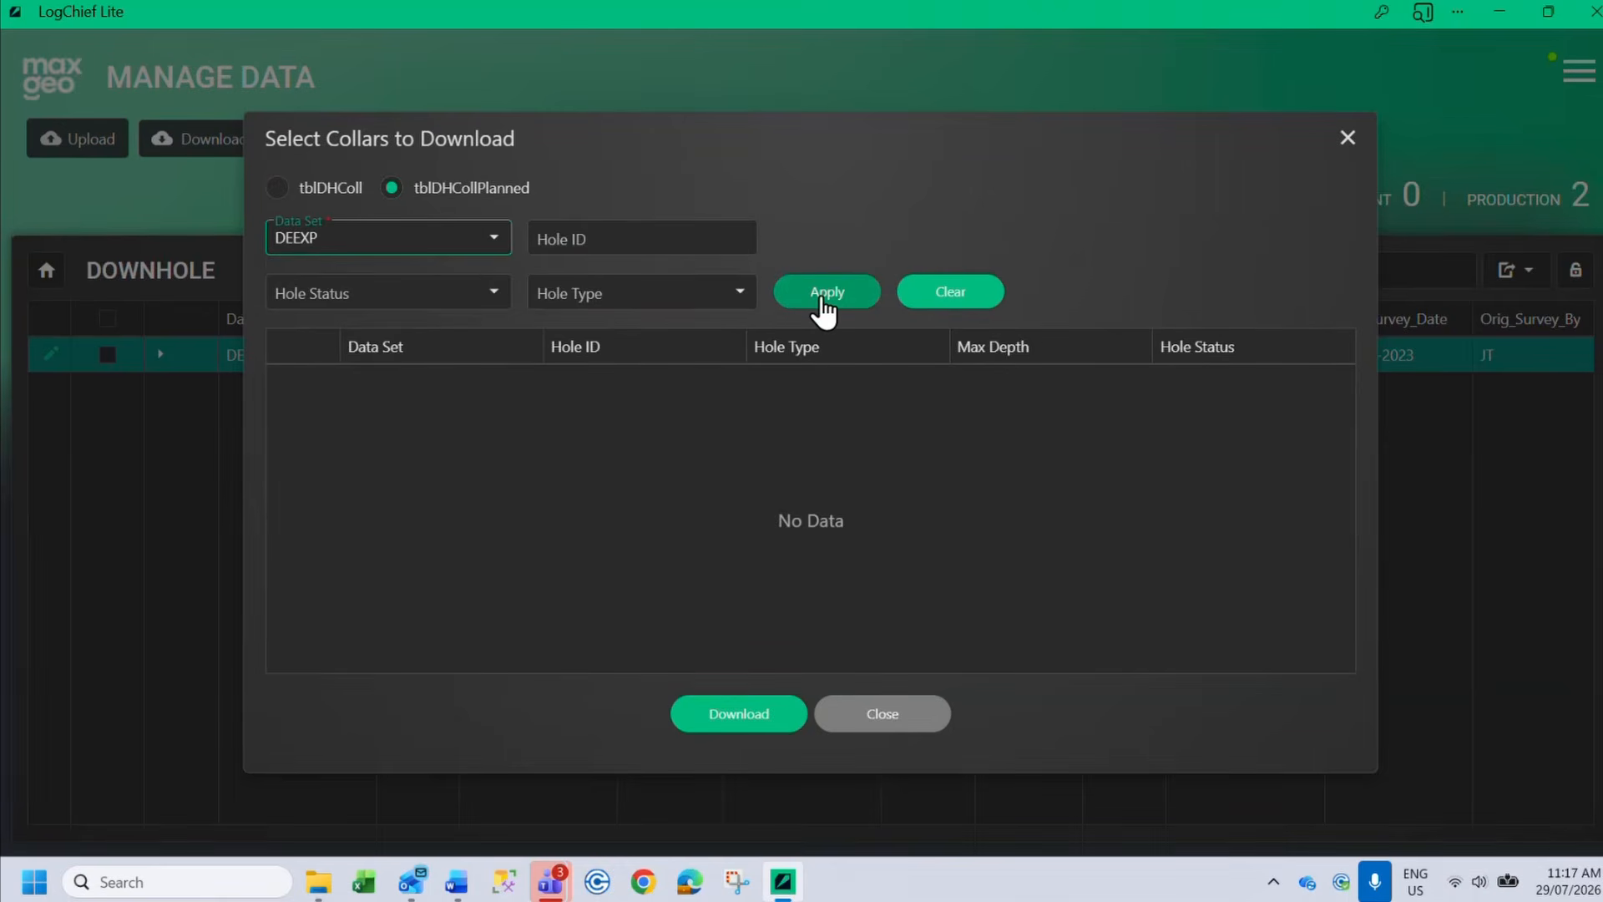
left_click(820, 310)
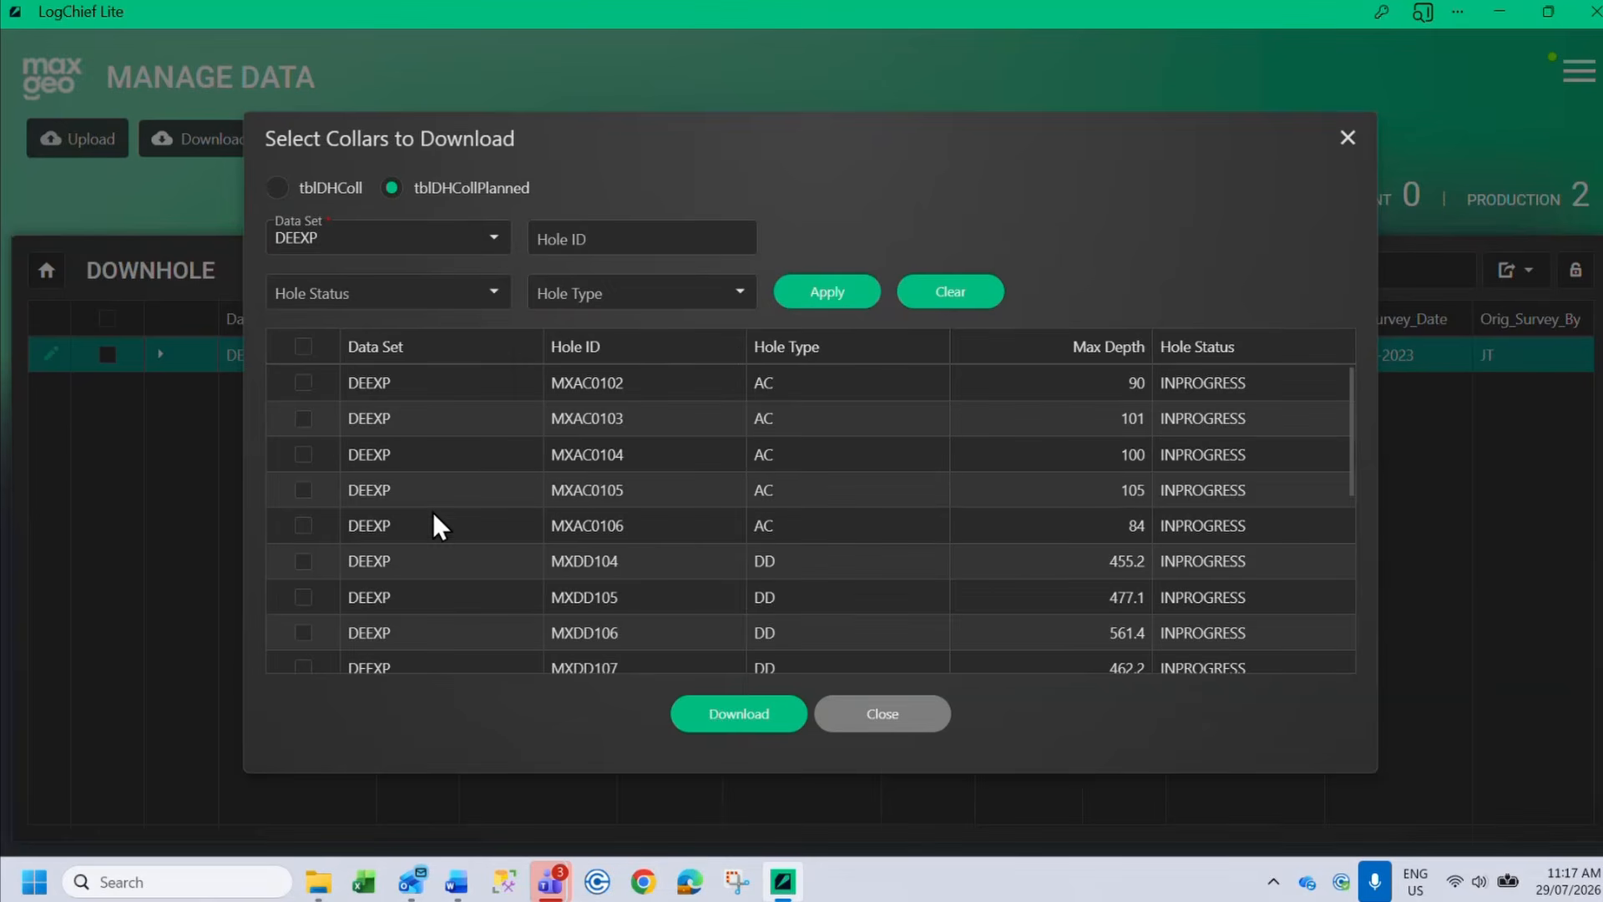
Download the planned diamond hole MXDD104 and close the collar selection
scroll(406, 499, "down", 3)
scroll(406, 499, "up", 1)
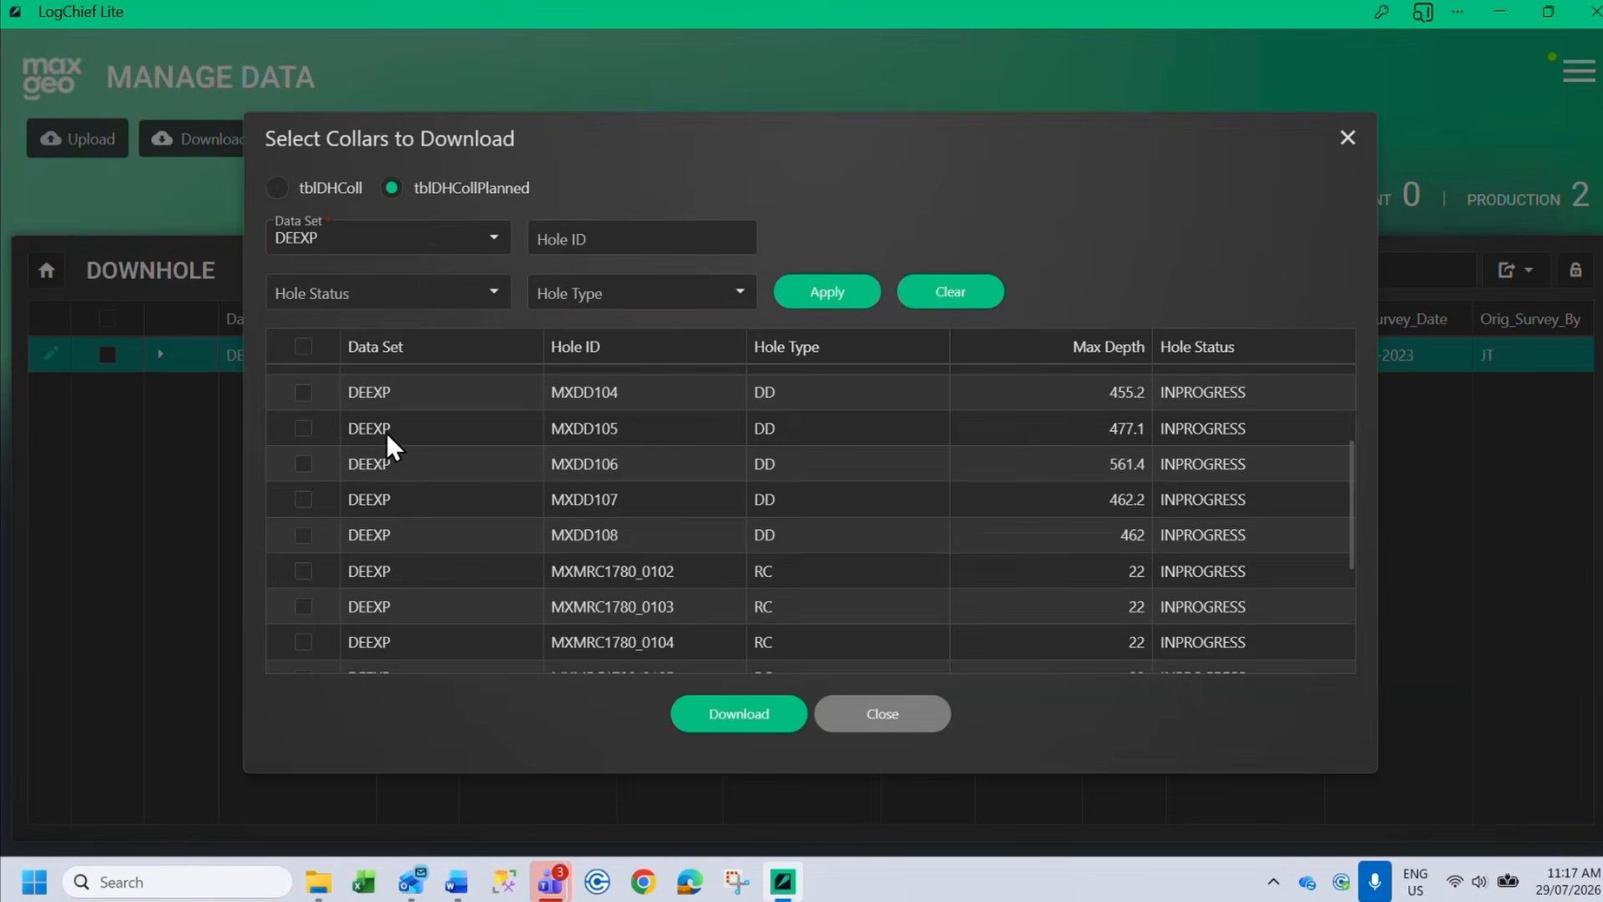
left_click(304, 393)
left_click(739, 714)
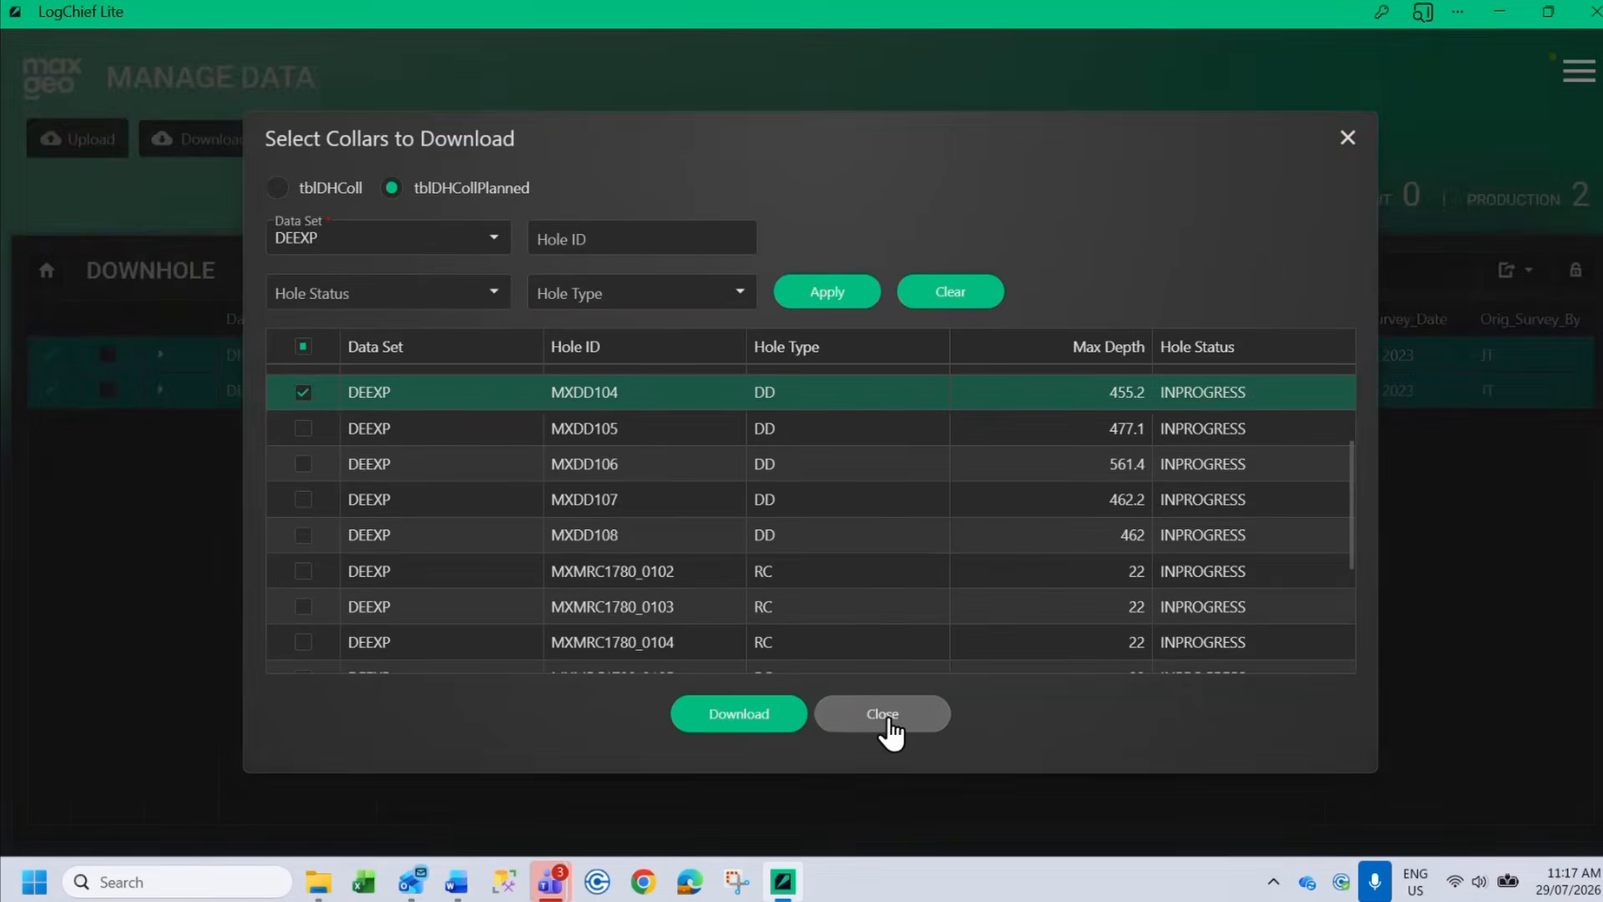
left_click(885, 716)
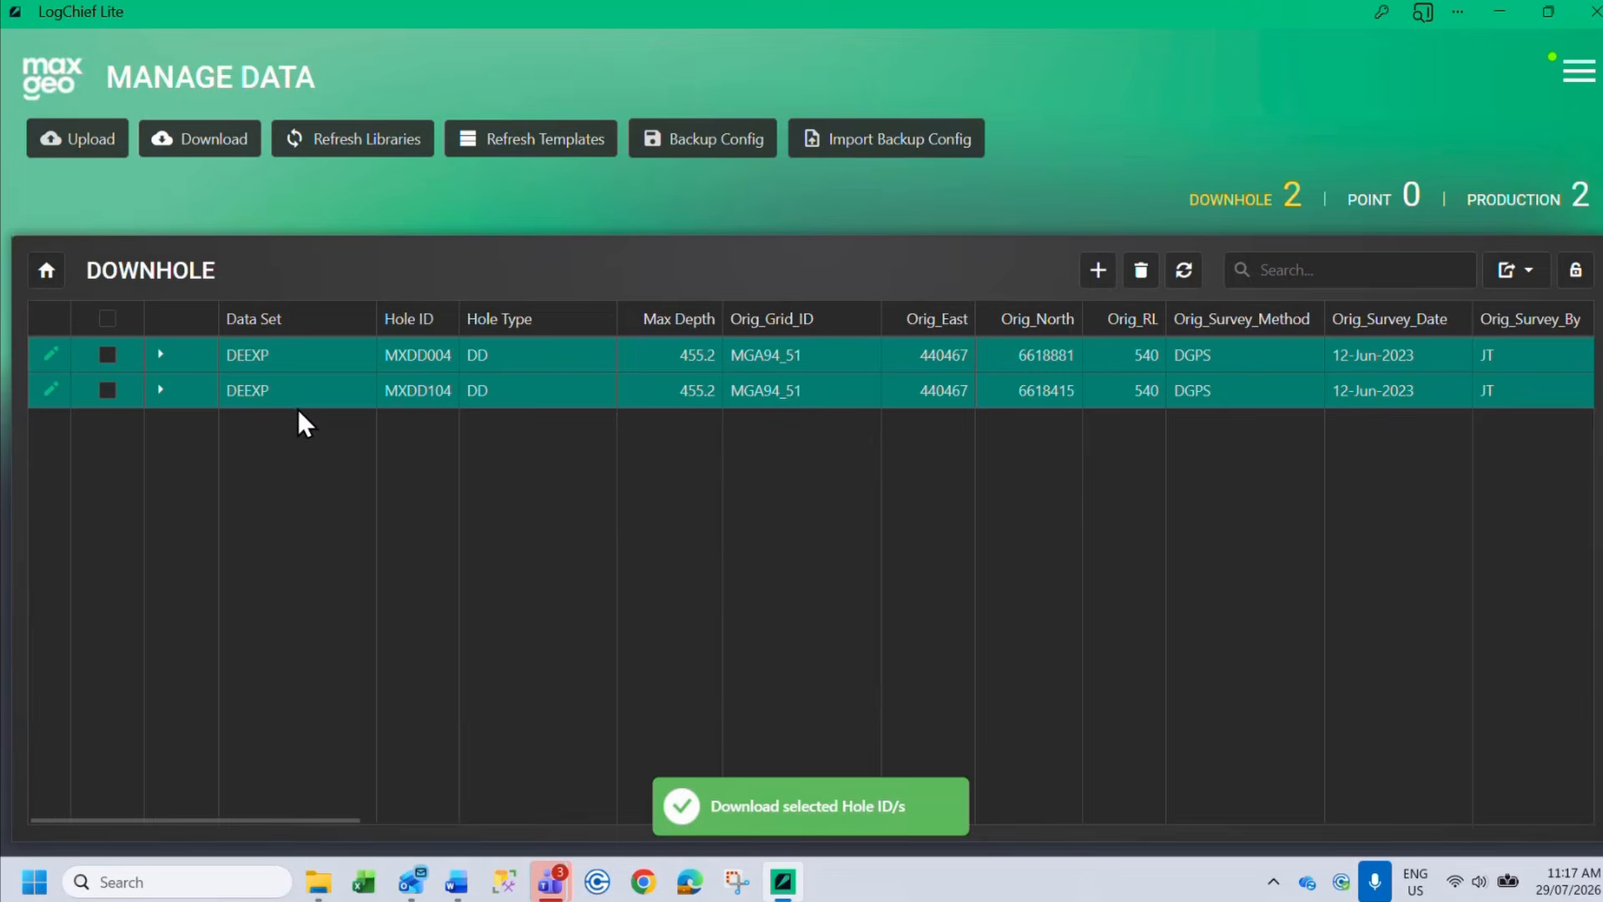
Examine the survey table and the collar record of hole MXDD104, including its hole status, without saving changes
left_click(162, 389)
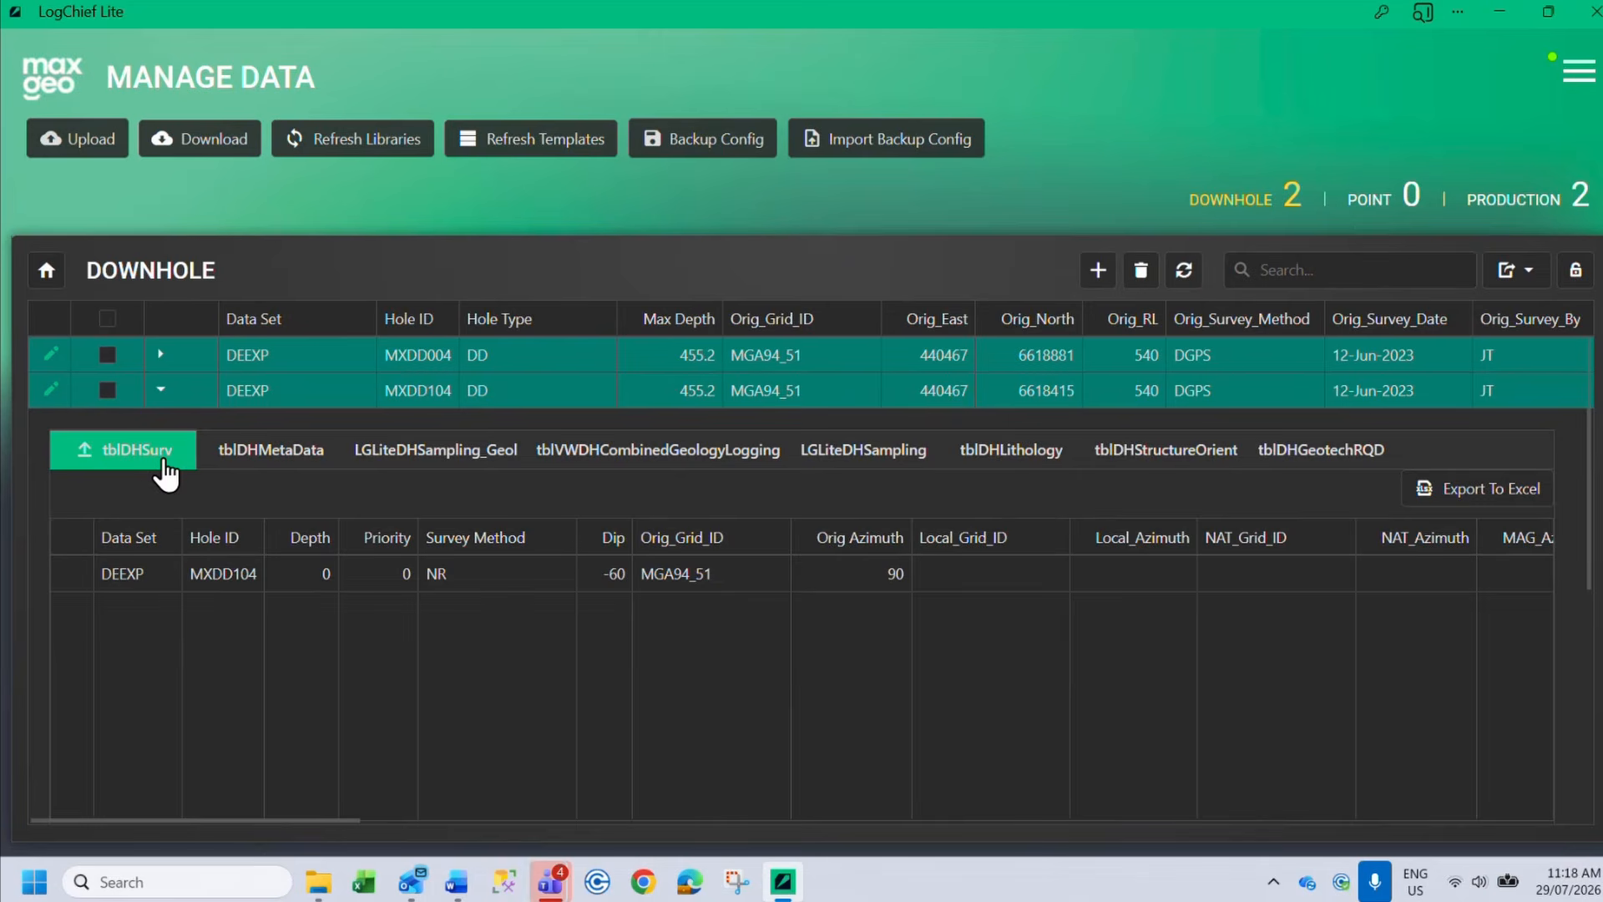
left_click(52, 391)
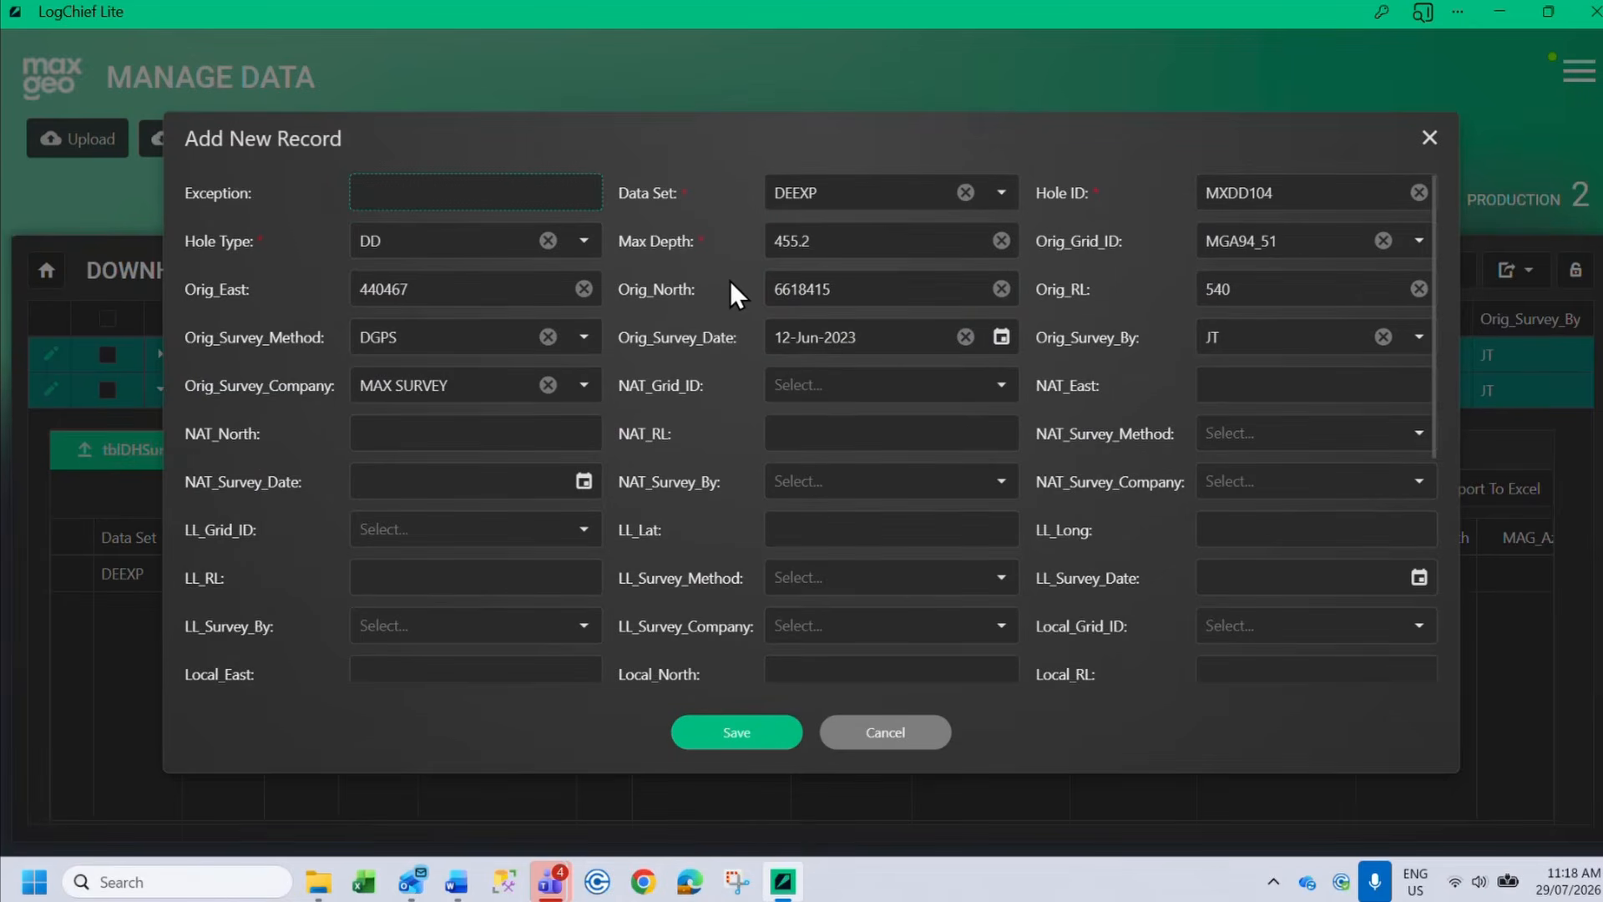
left_click(885, 733)
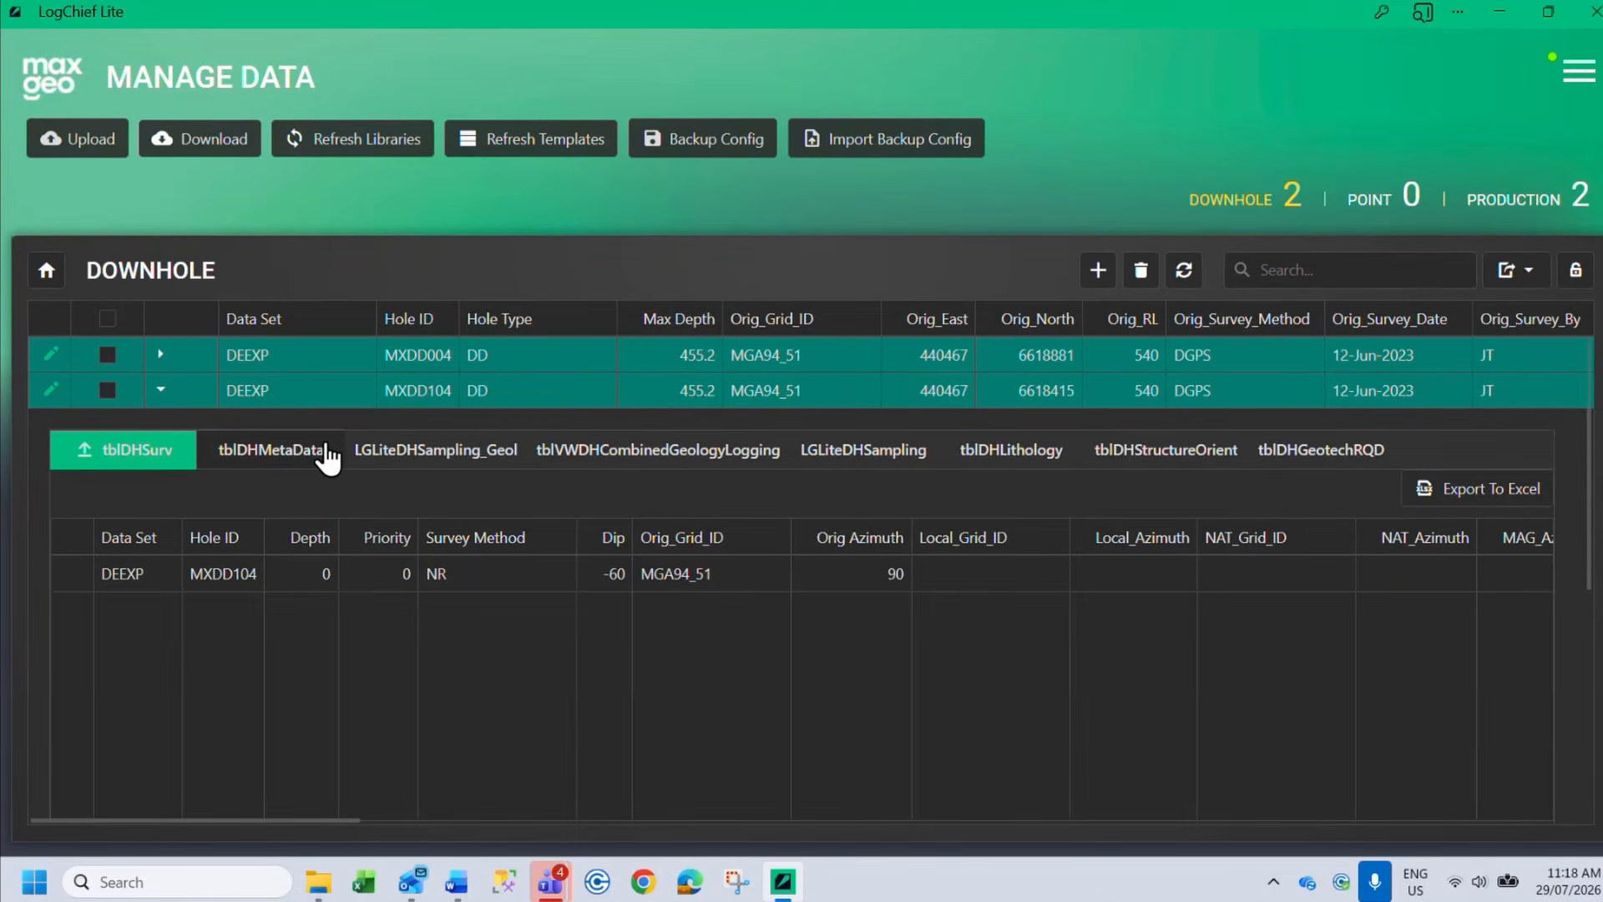
left_click(162, 393)
left_click(47, 391)
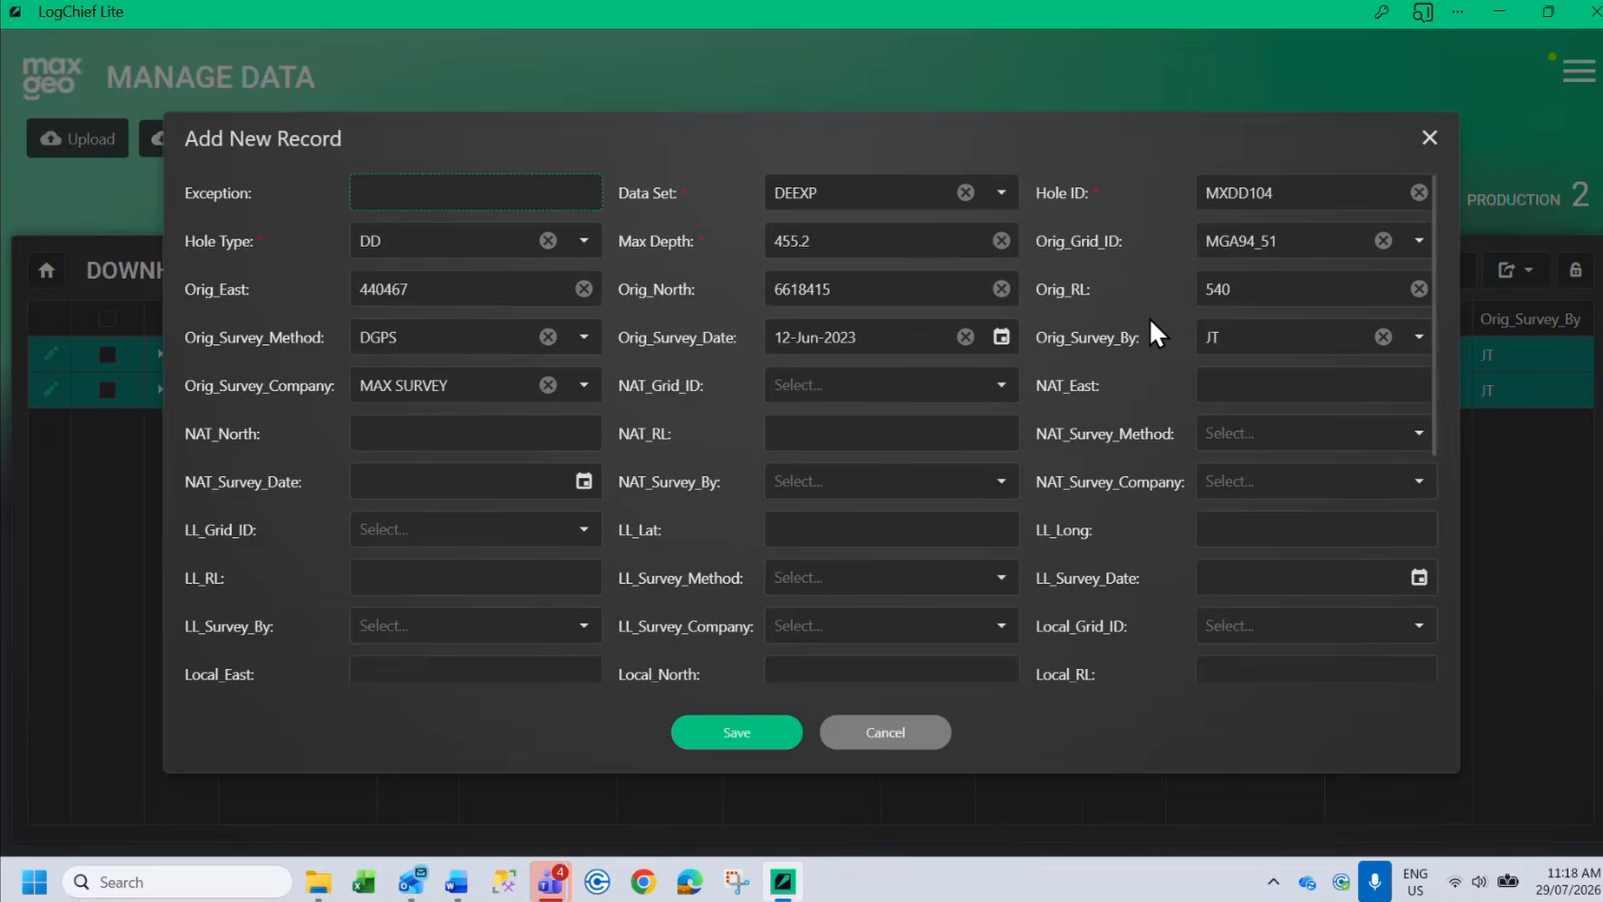
scroll(1149, 494, "down", 4)
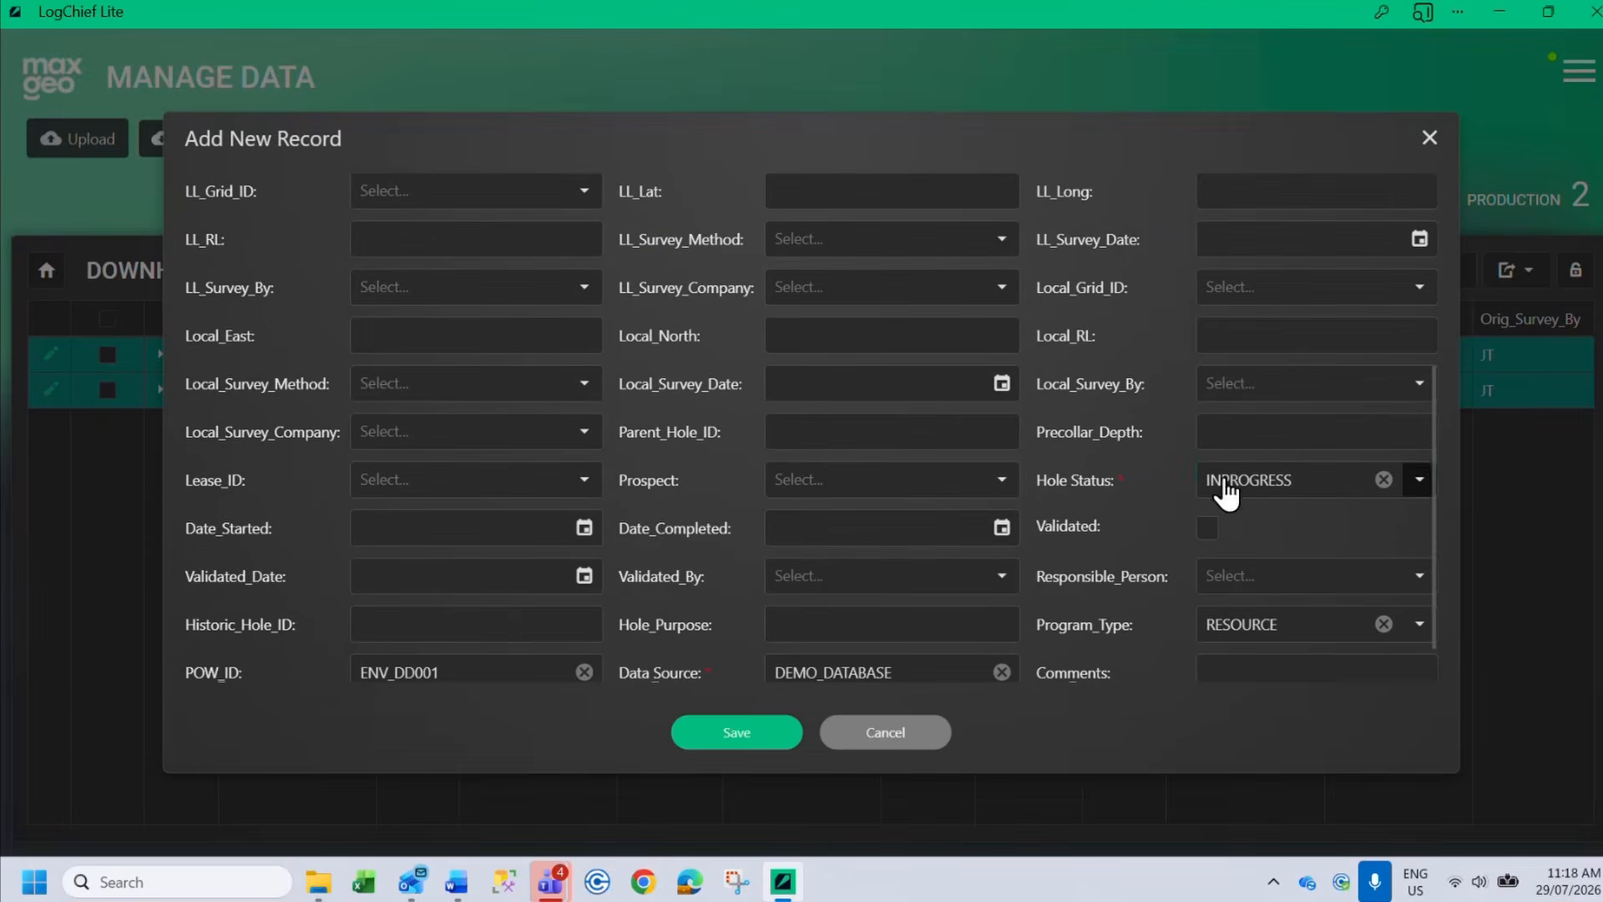
left_click(894, 728)
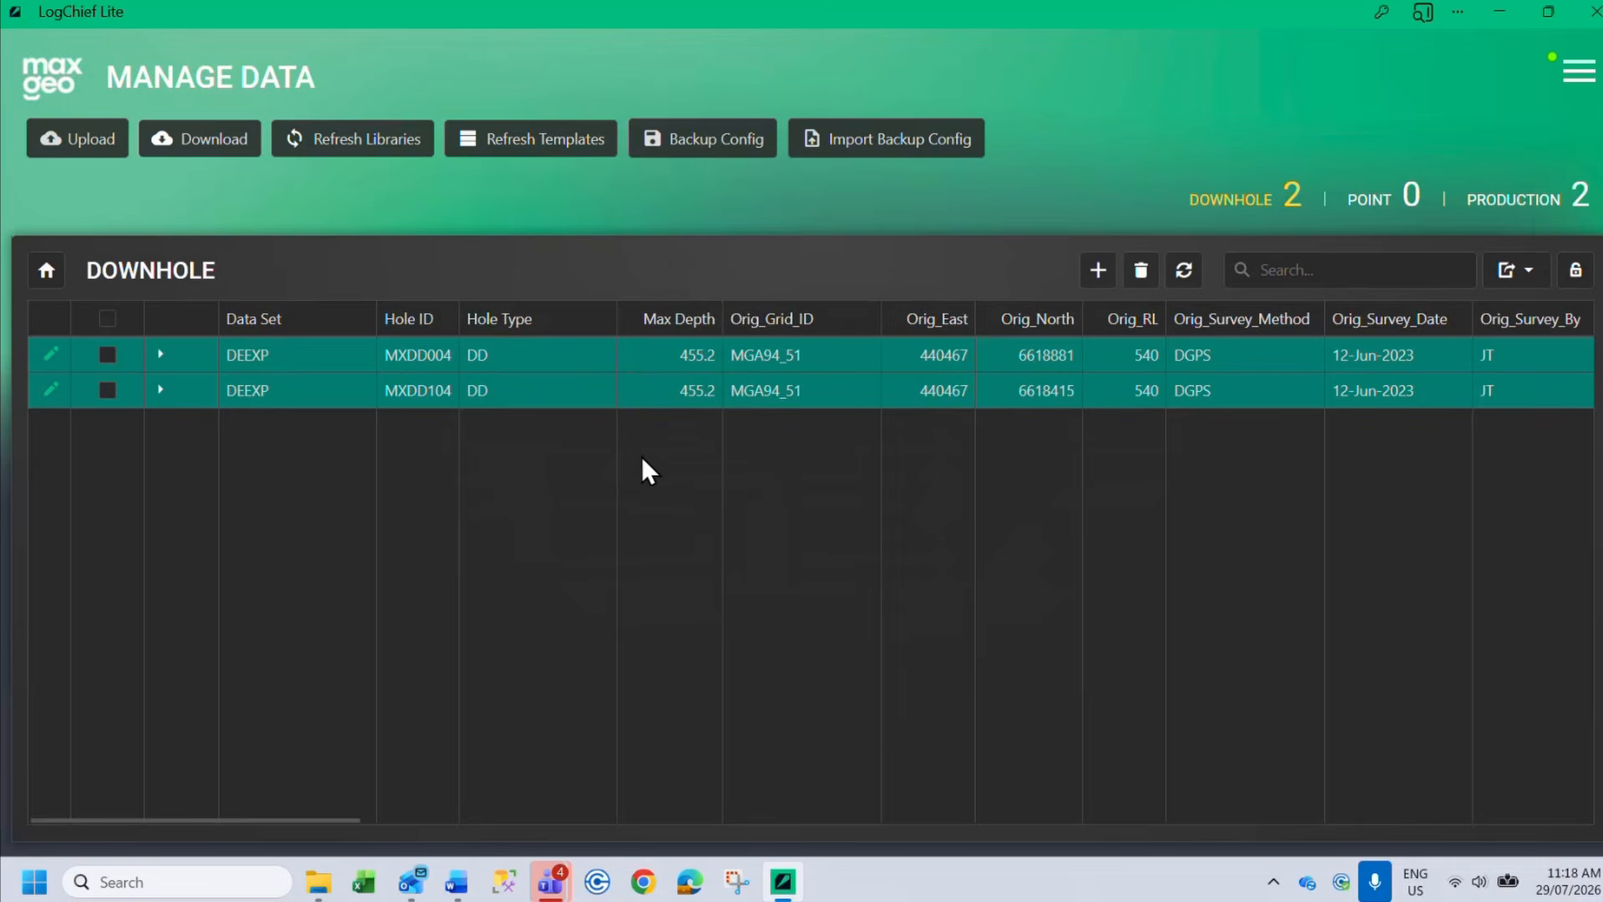
Open the Diamond Drilling downhole template, view the available hole IDs and return to the logging menu
left_click(47, 271)
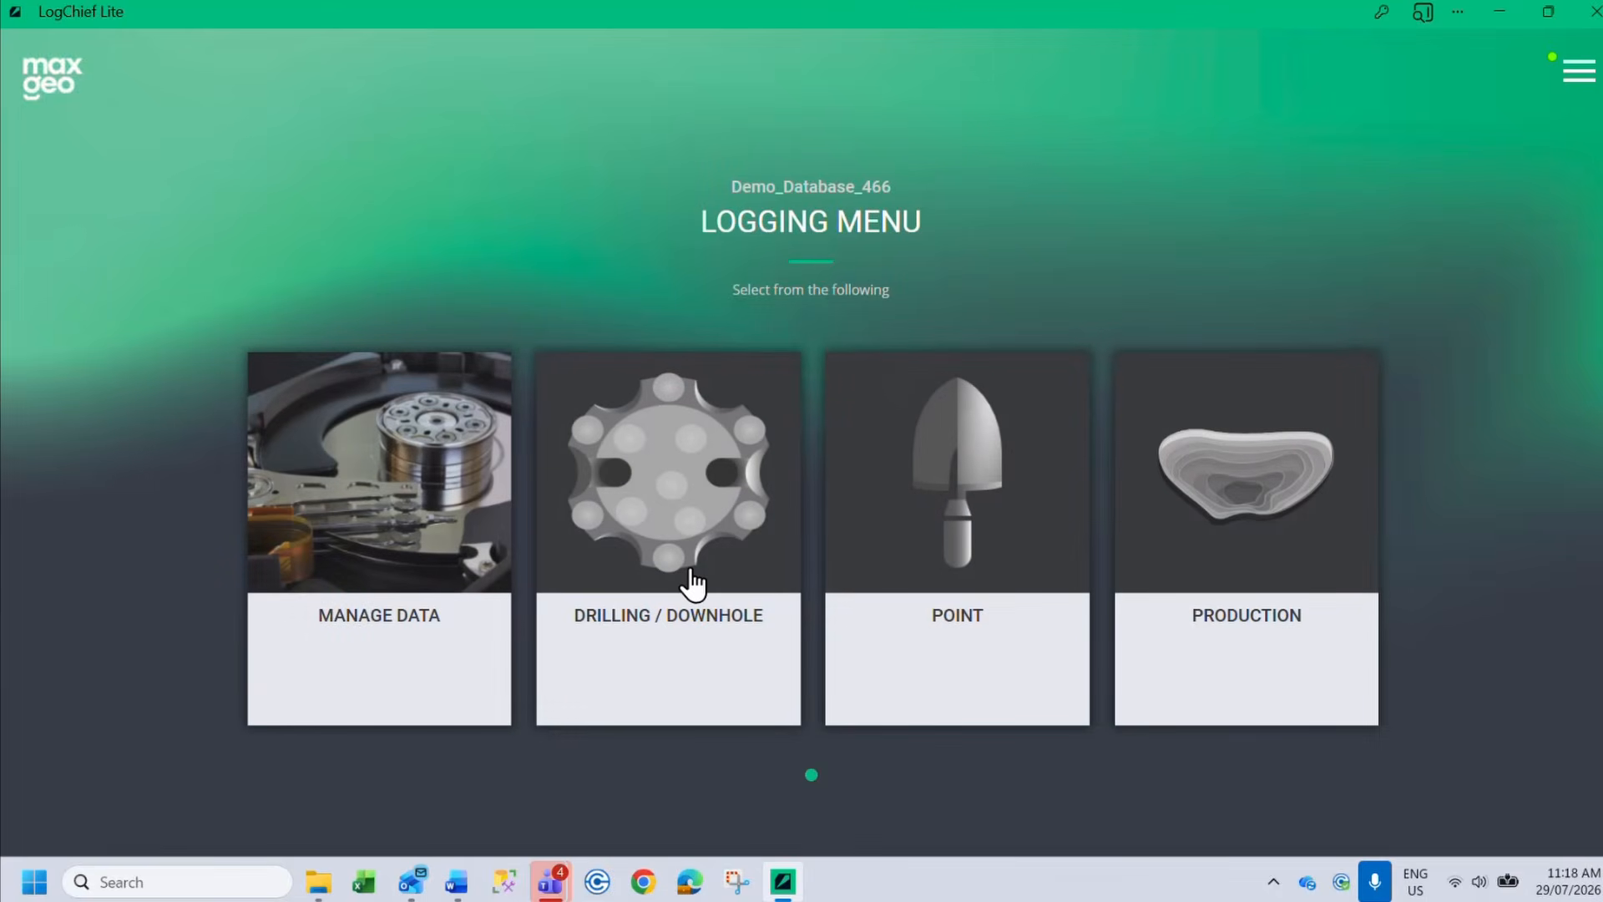
left_click(706, 639)
left_click(735, 307)
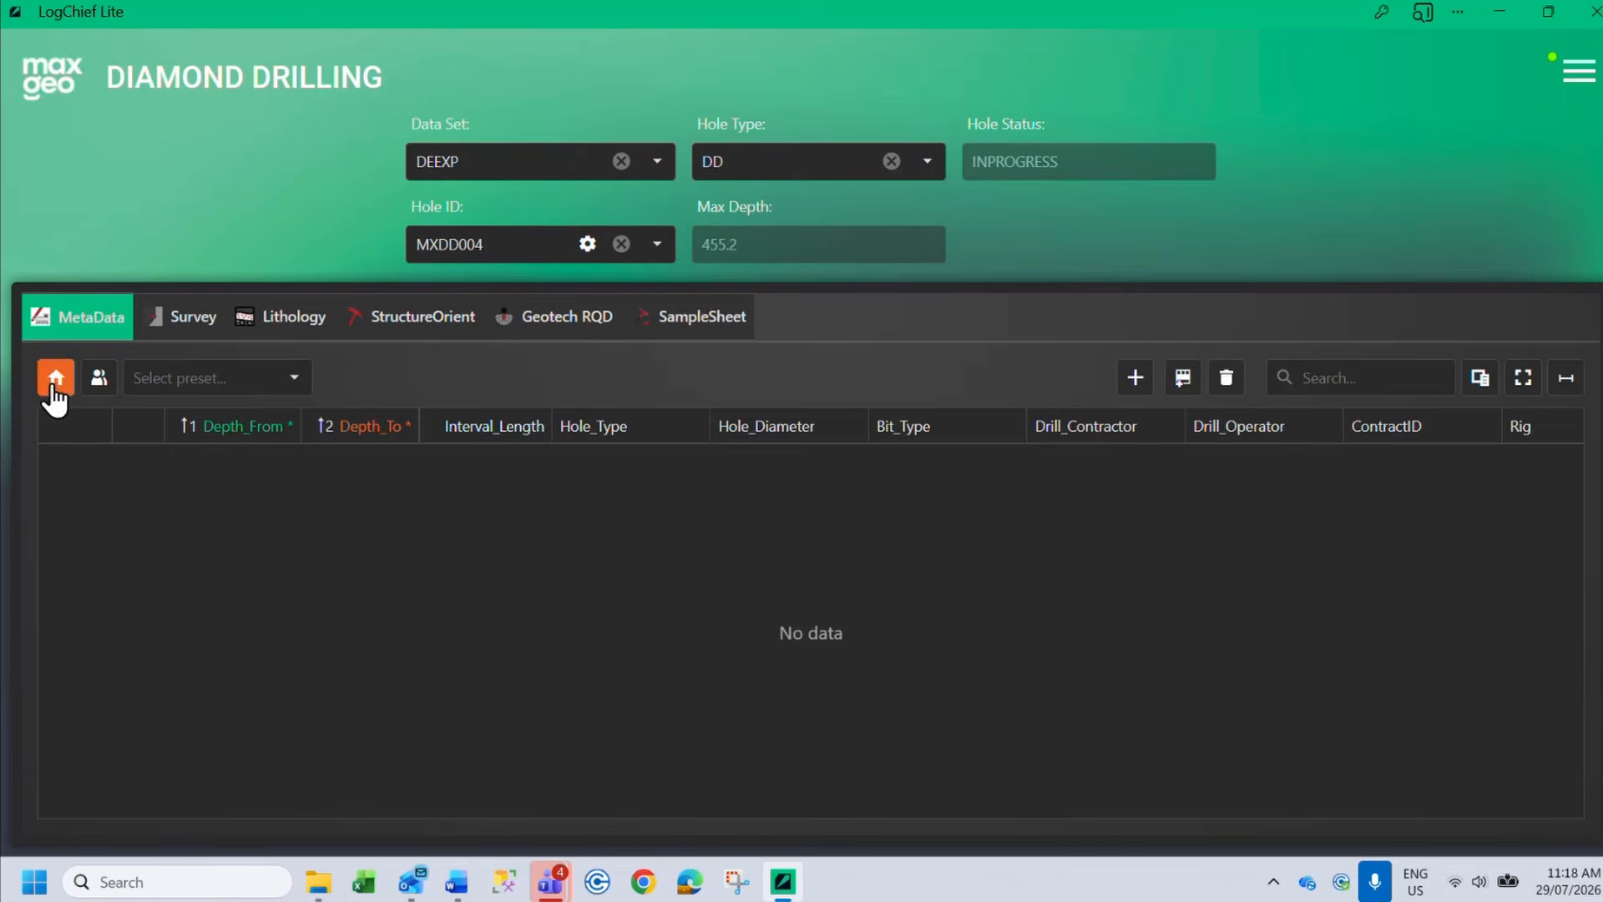
left_click(656, 245)
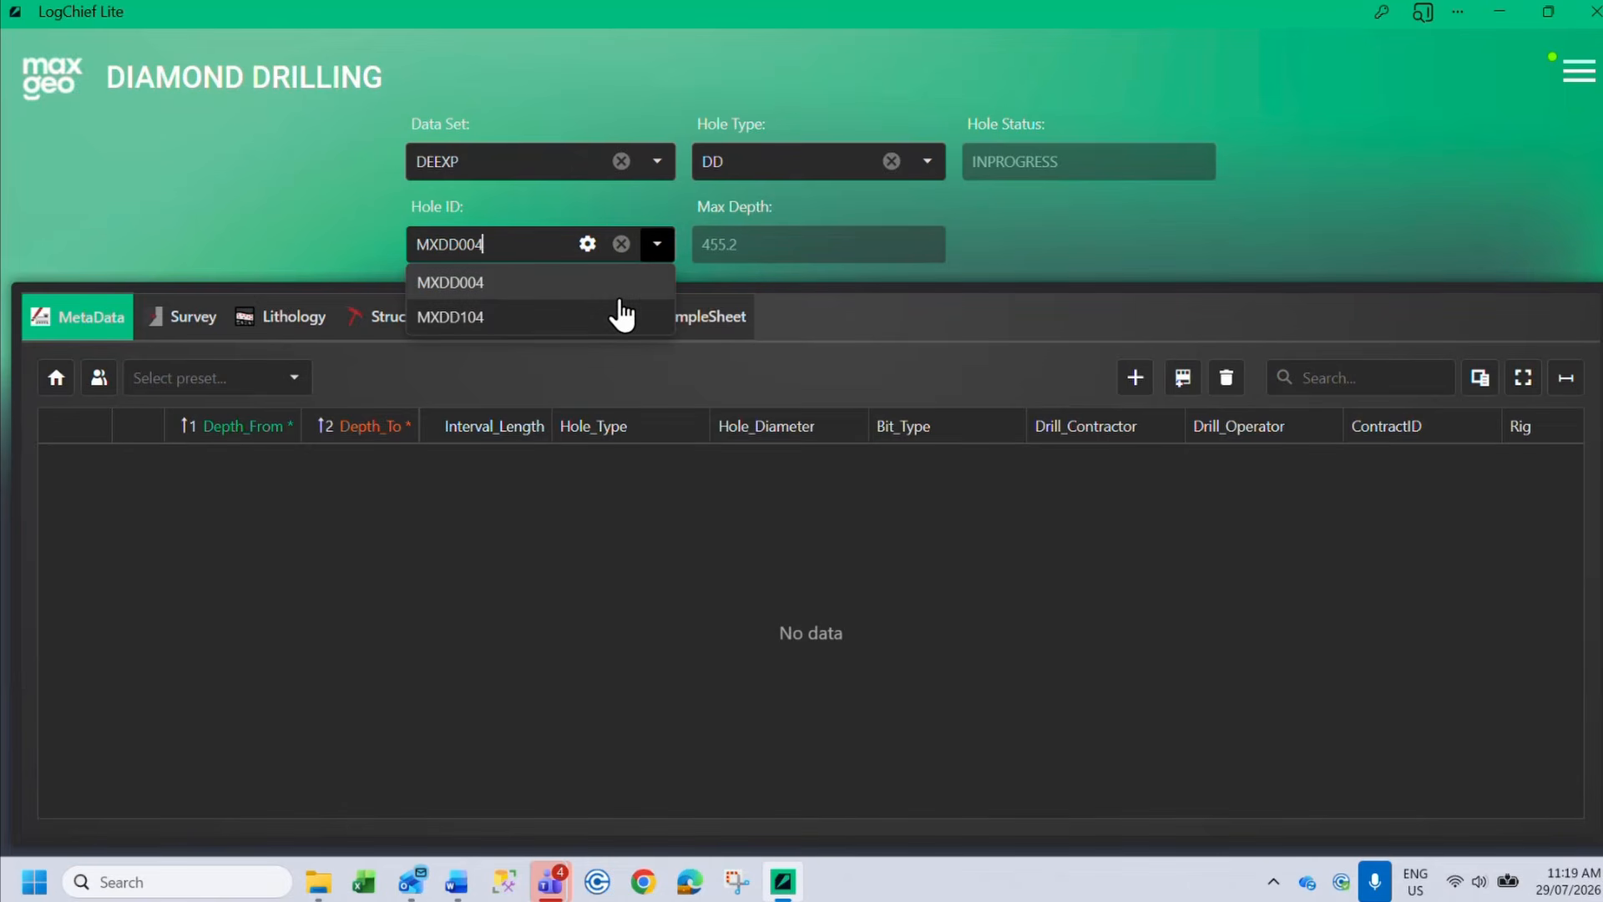
left_click(250, 193)
left_click(56, 378)
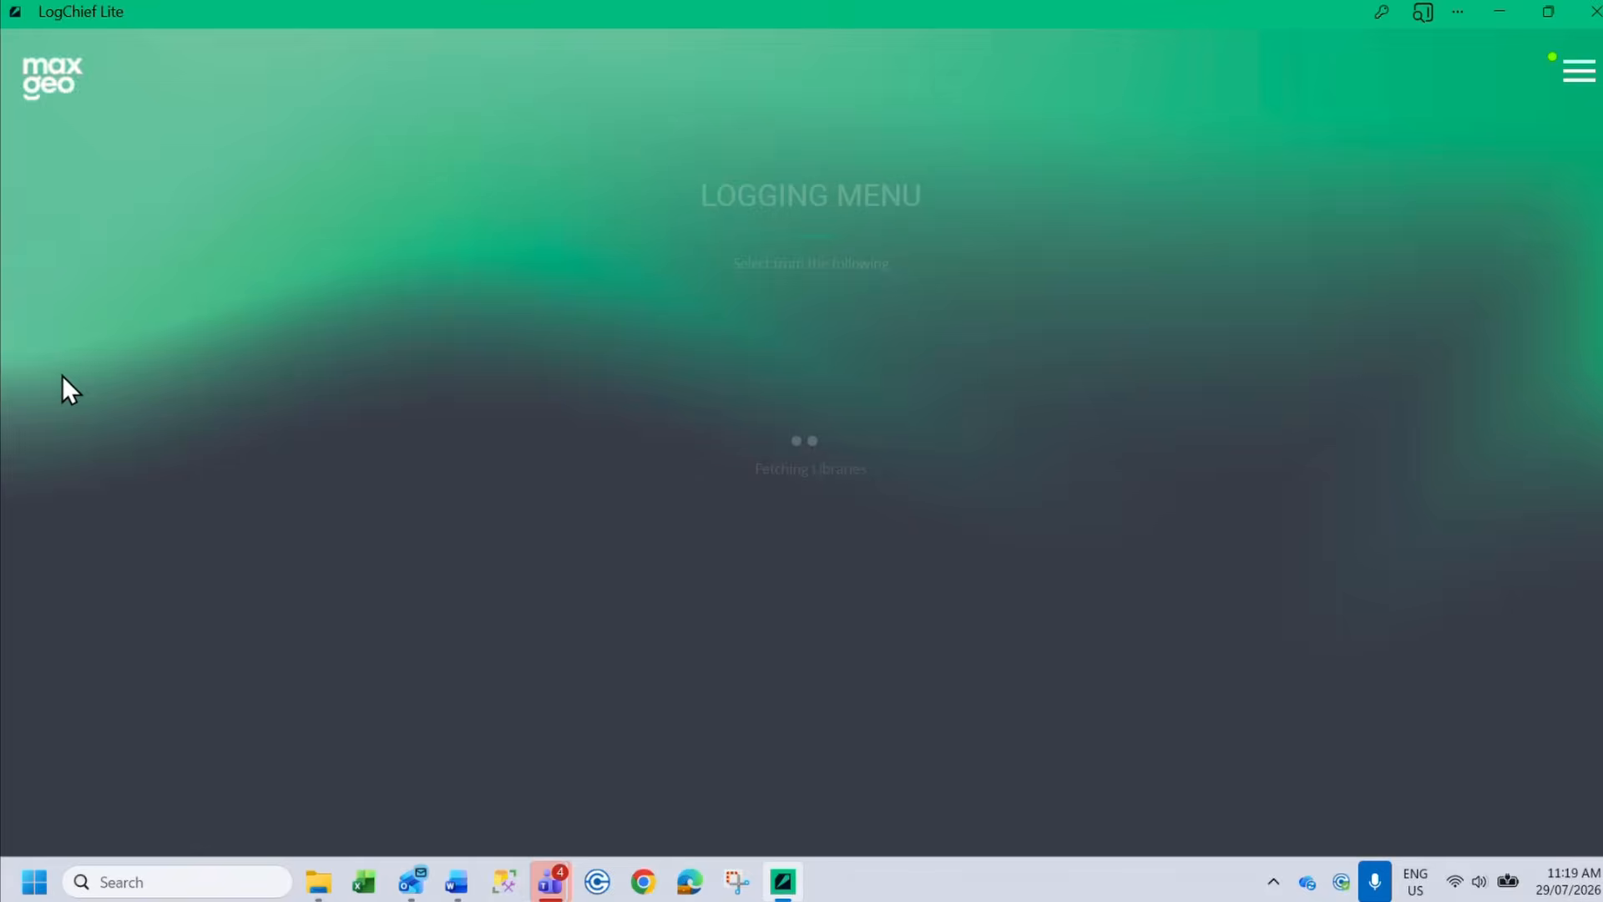
Open the Diamond Drilling downhole template and show the lithology records of hole MXDD004
left_click(653, 628)
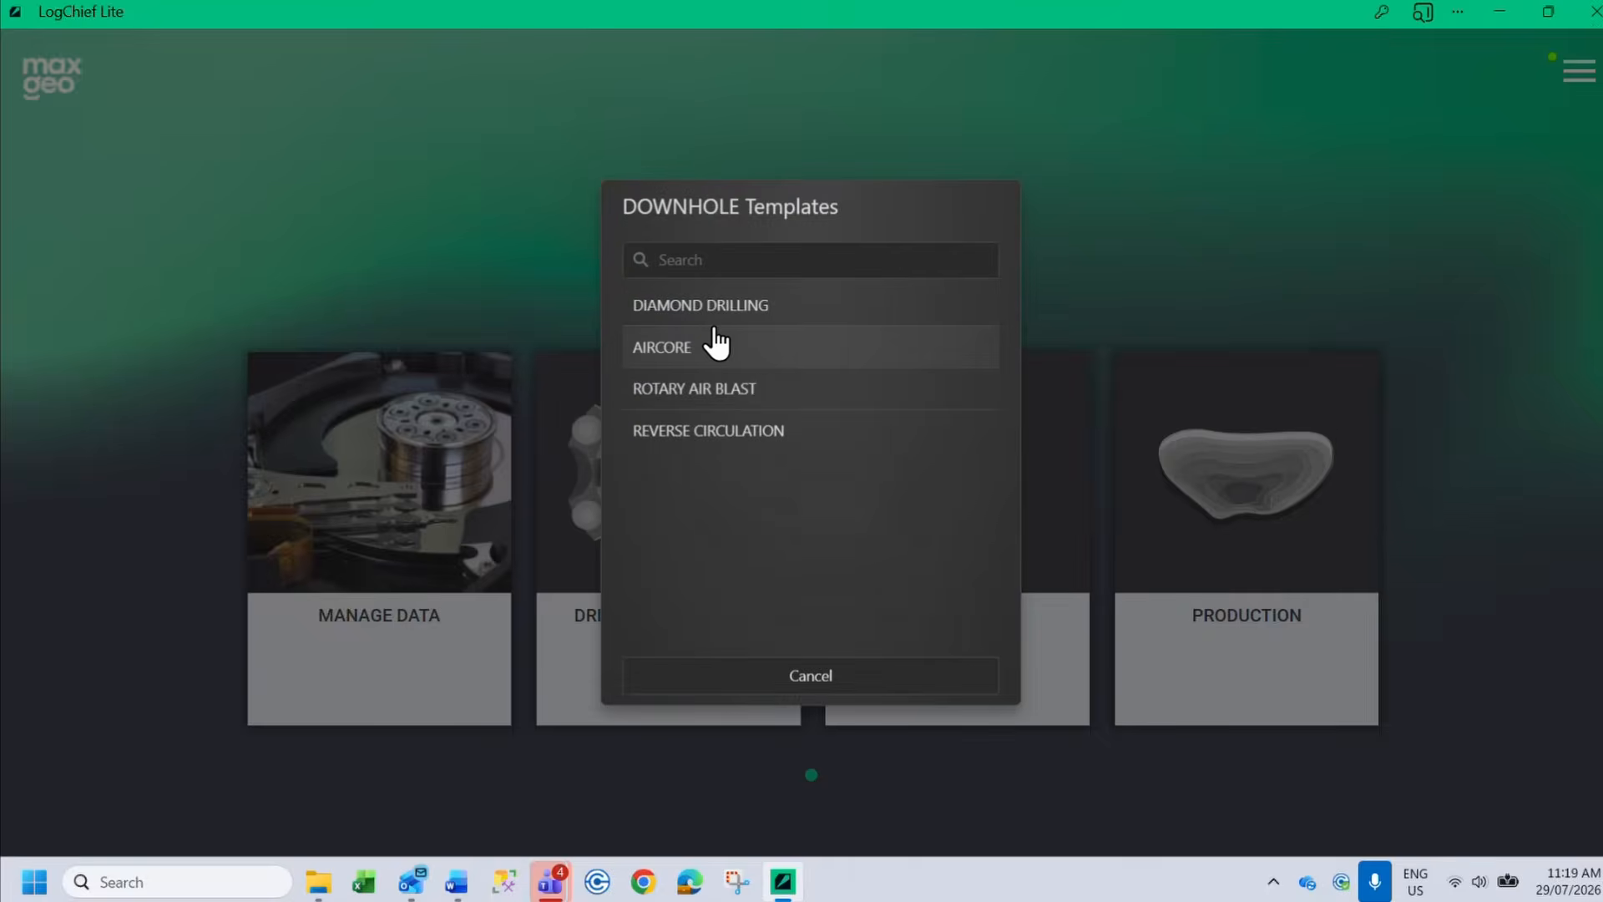
left_click(715, 334)
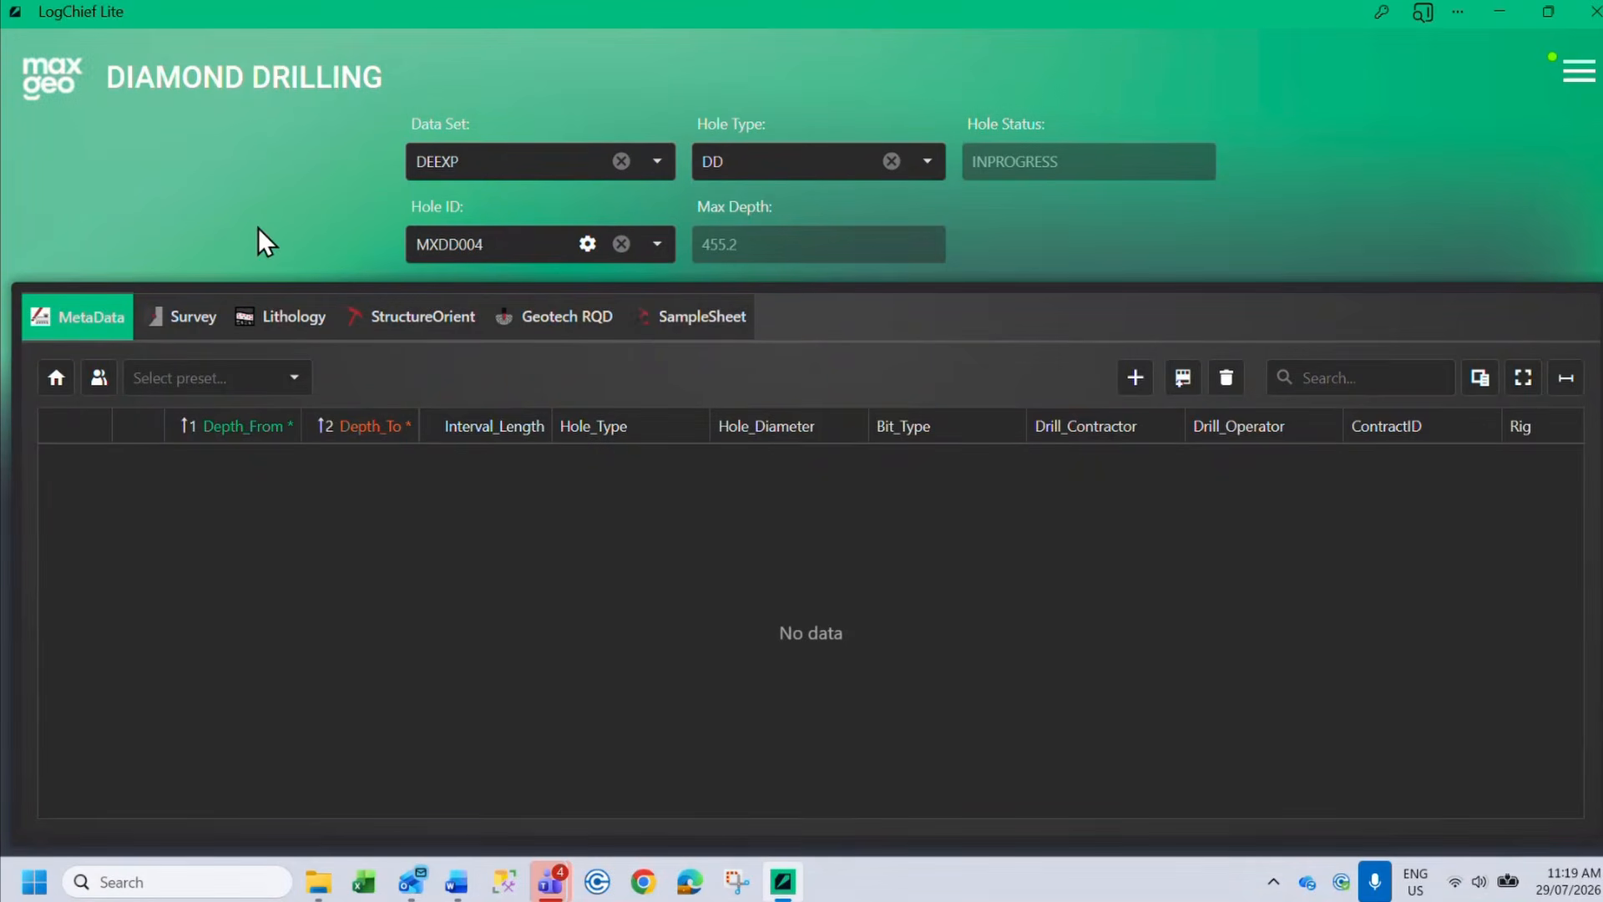
left_click(273, 322)
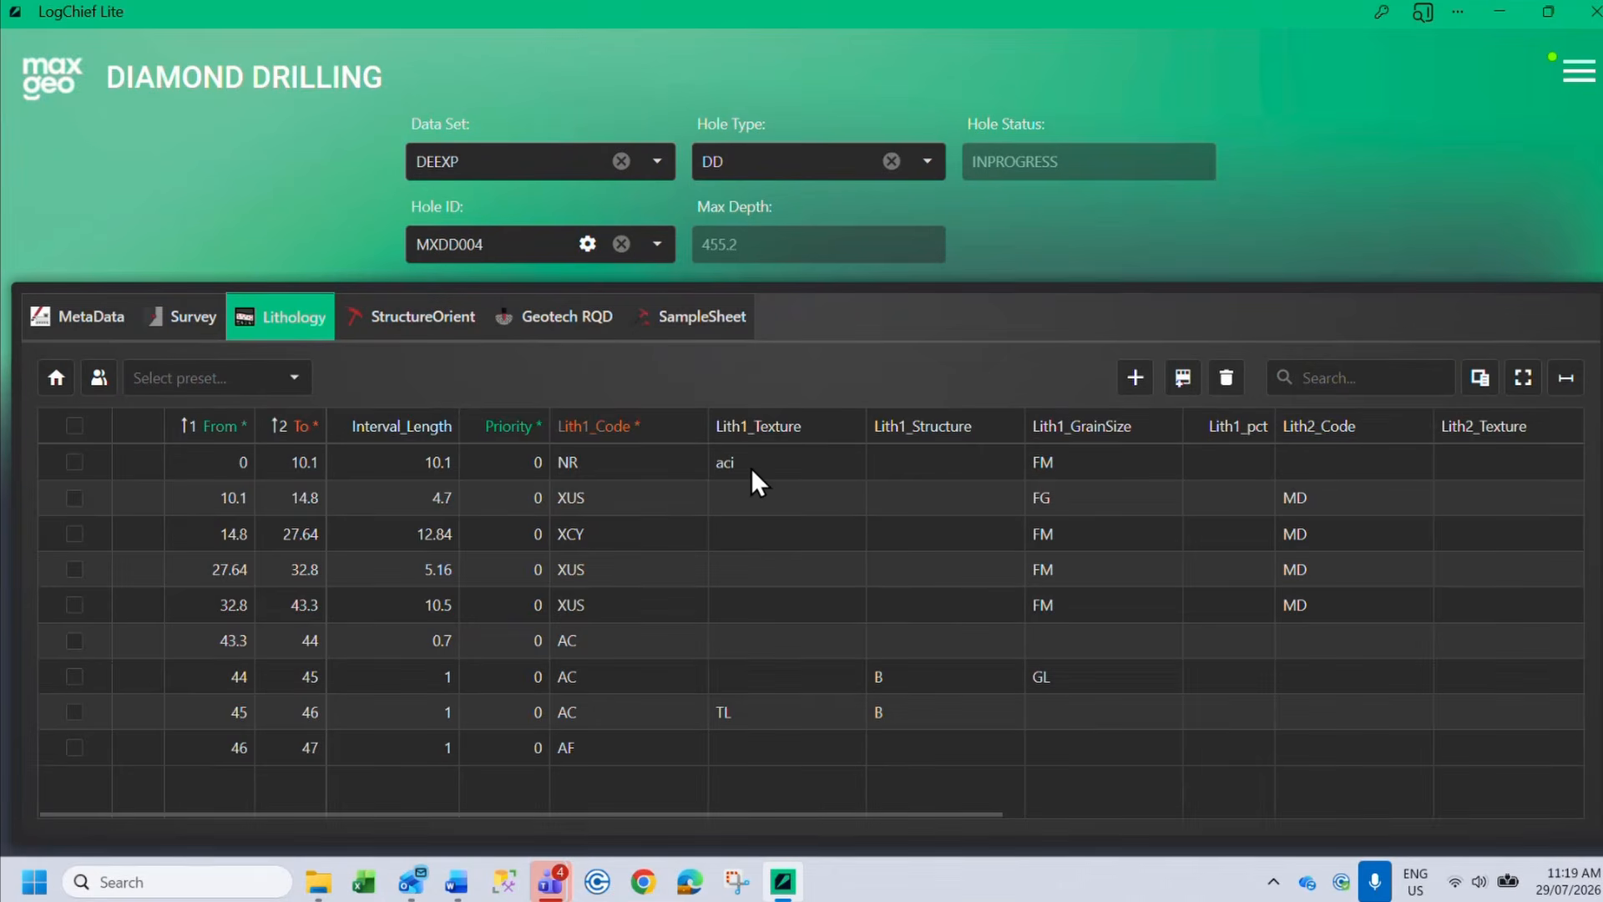
Set Lith1_Code to AF and Lith1_Structure to B on the 0–10.1 lithology record, leaving its remaining fields as they are
left_click(644, 466)
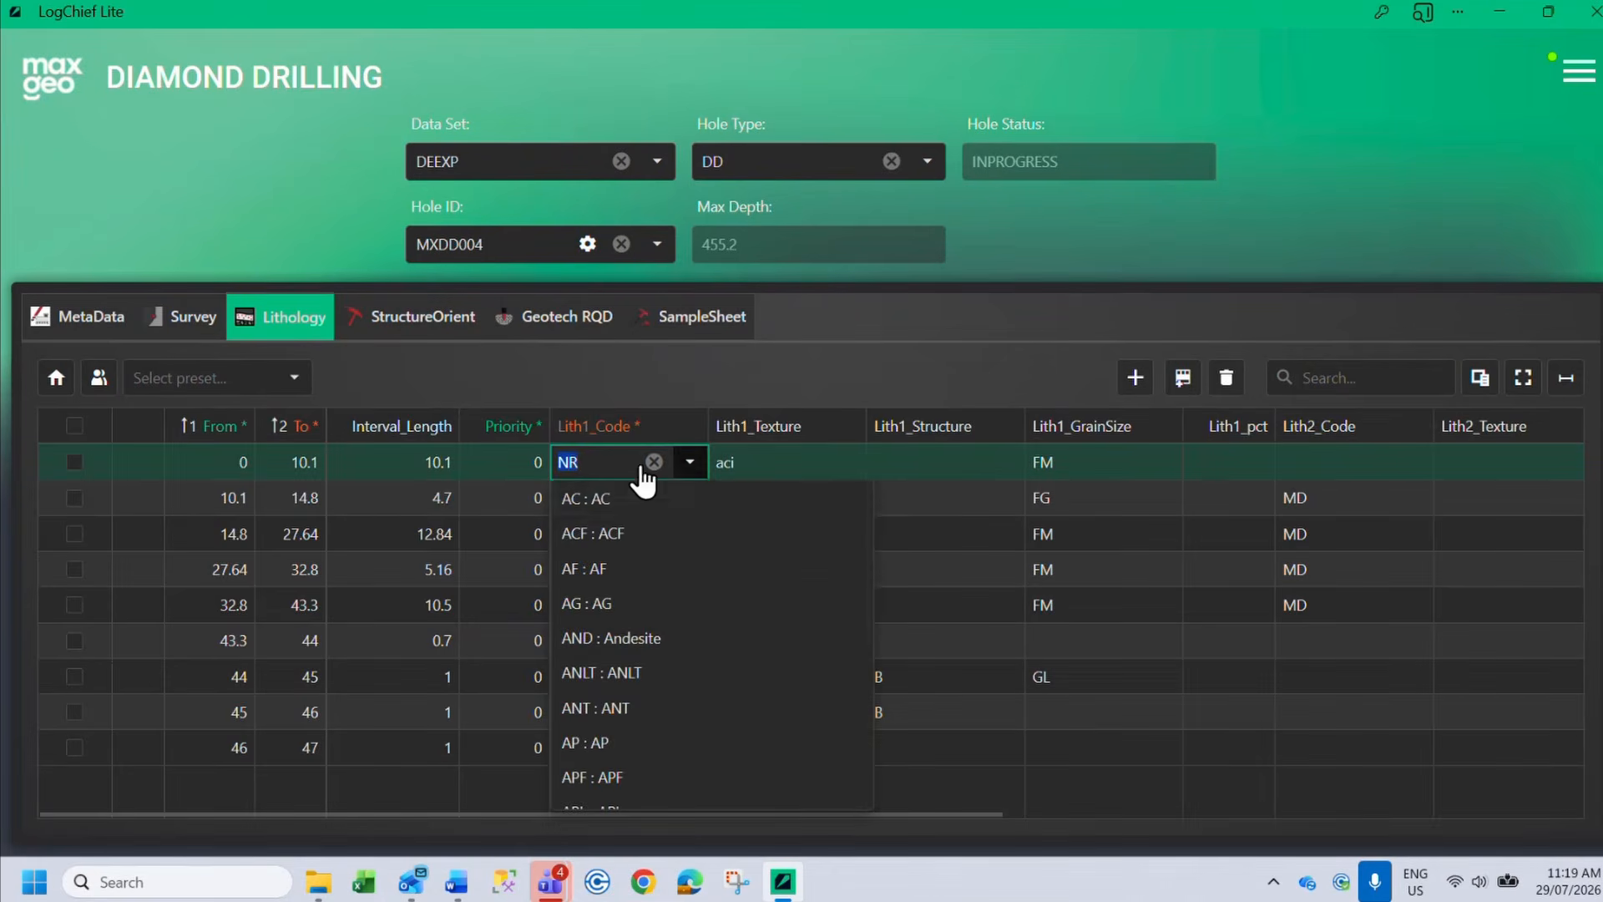
left_click(739, 576)
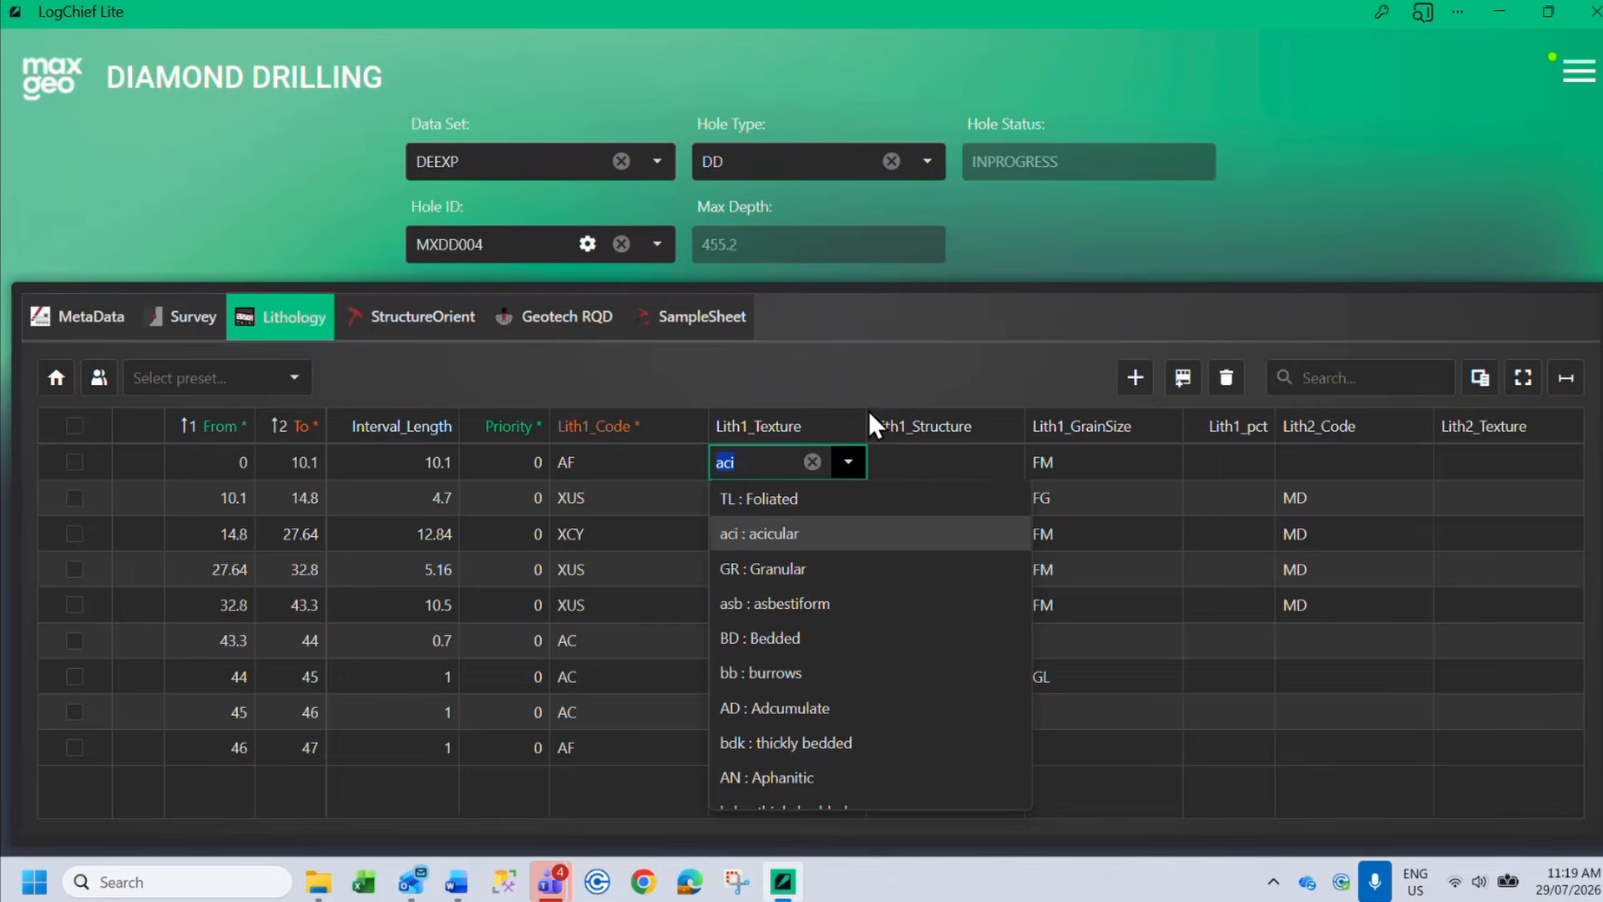
key("Tab")
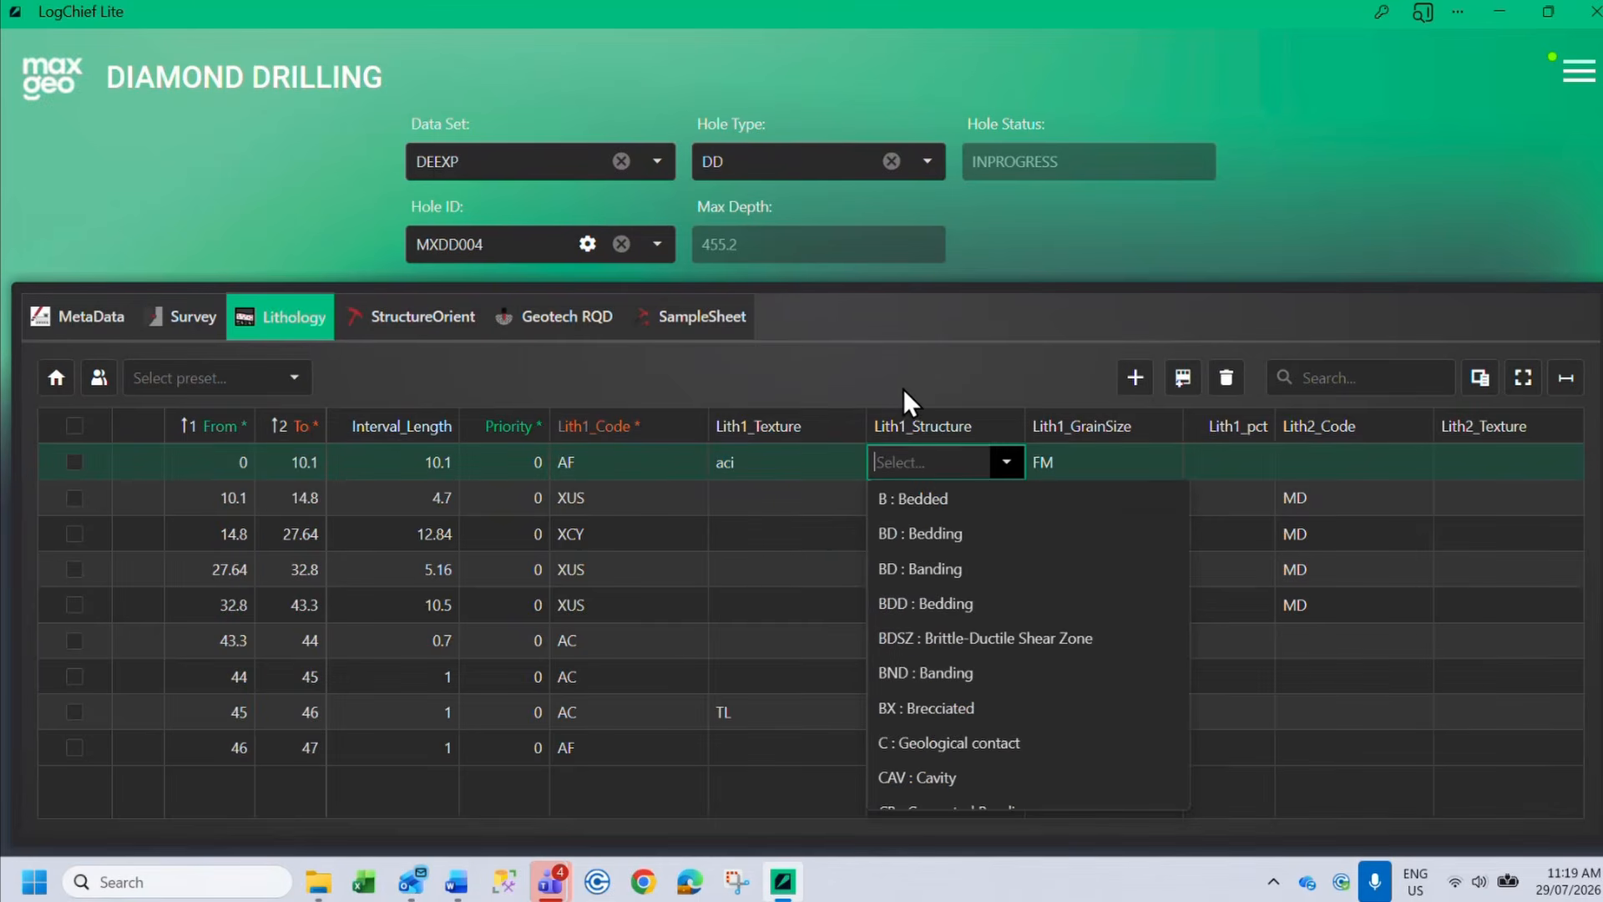
left_click(1004, 501)
key("Tab")
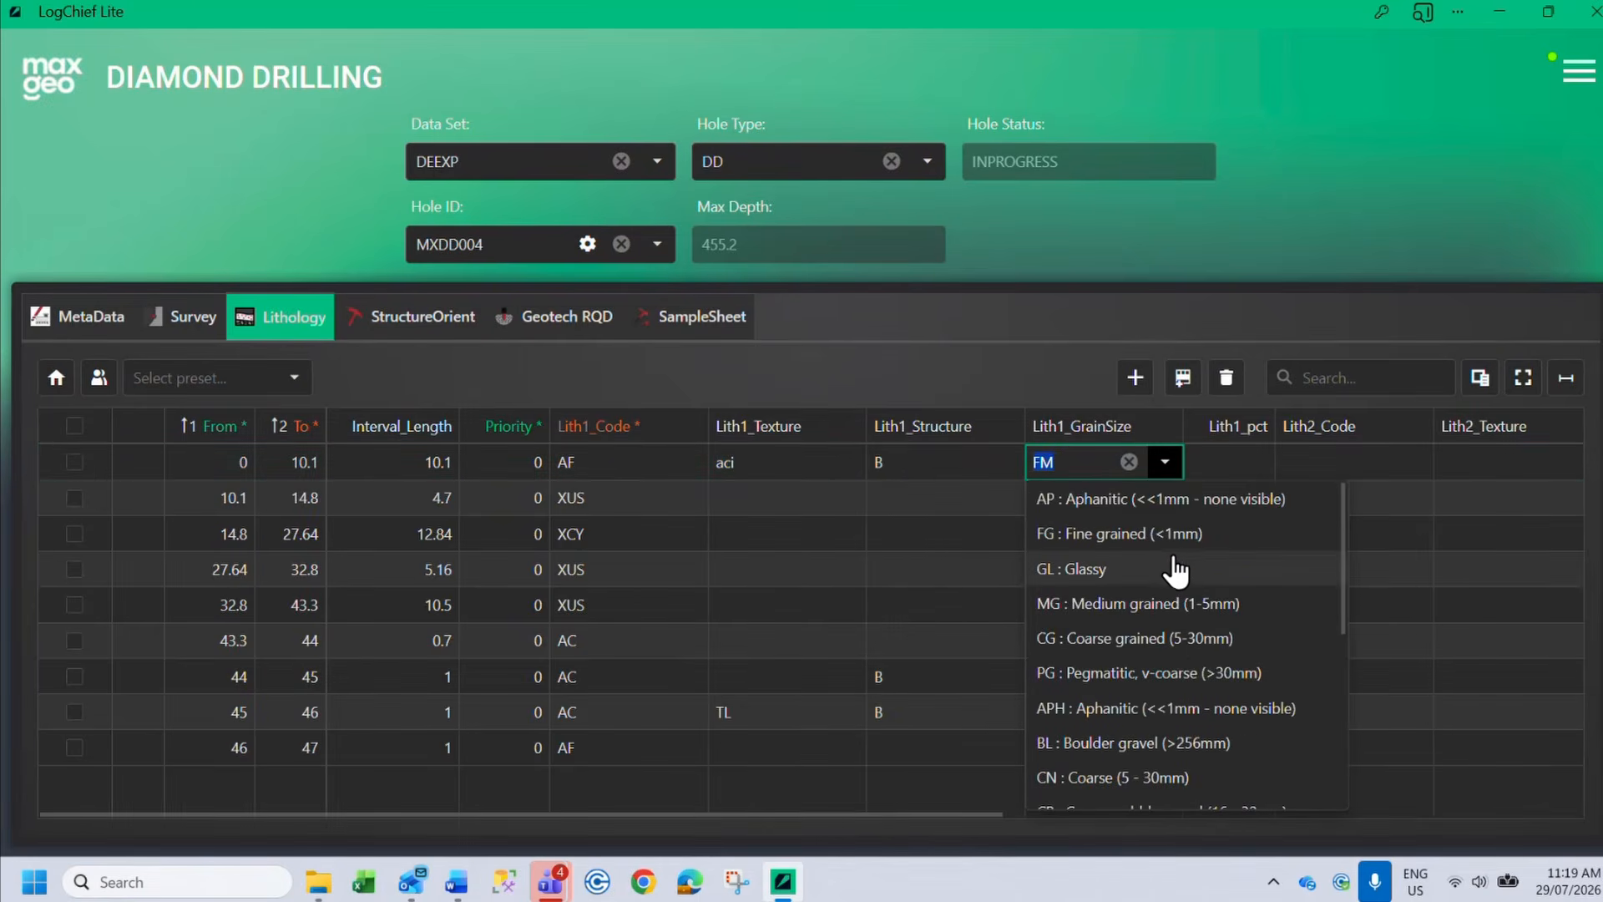
key("Tab")
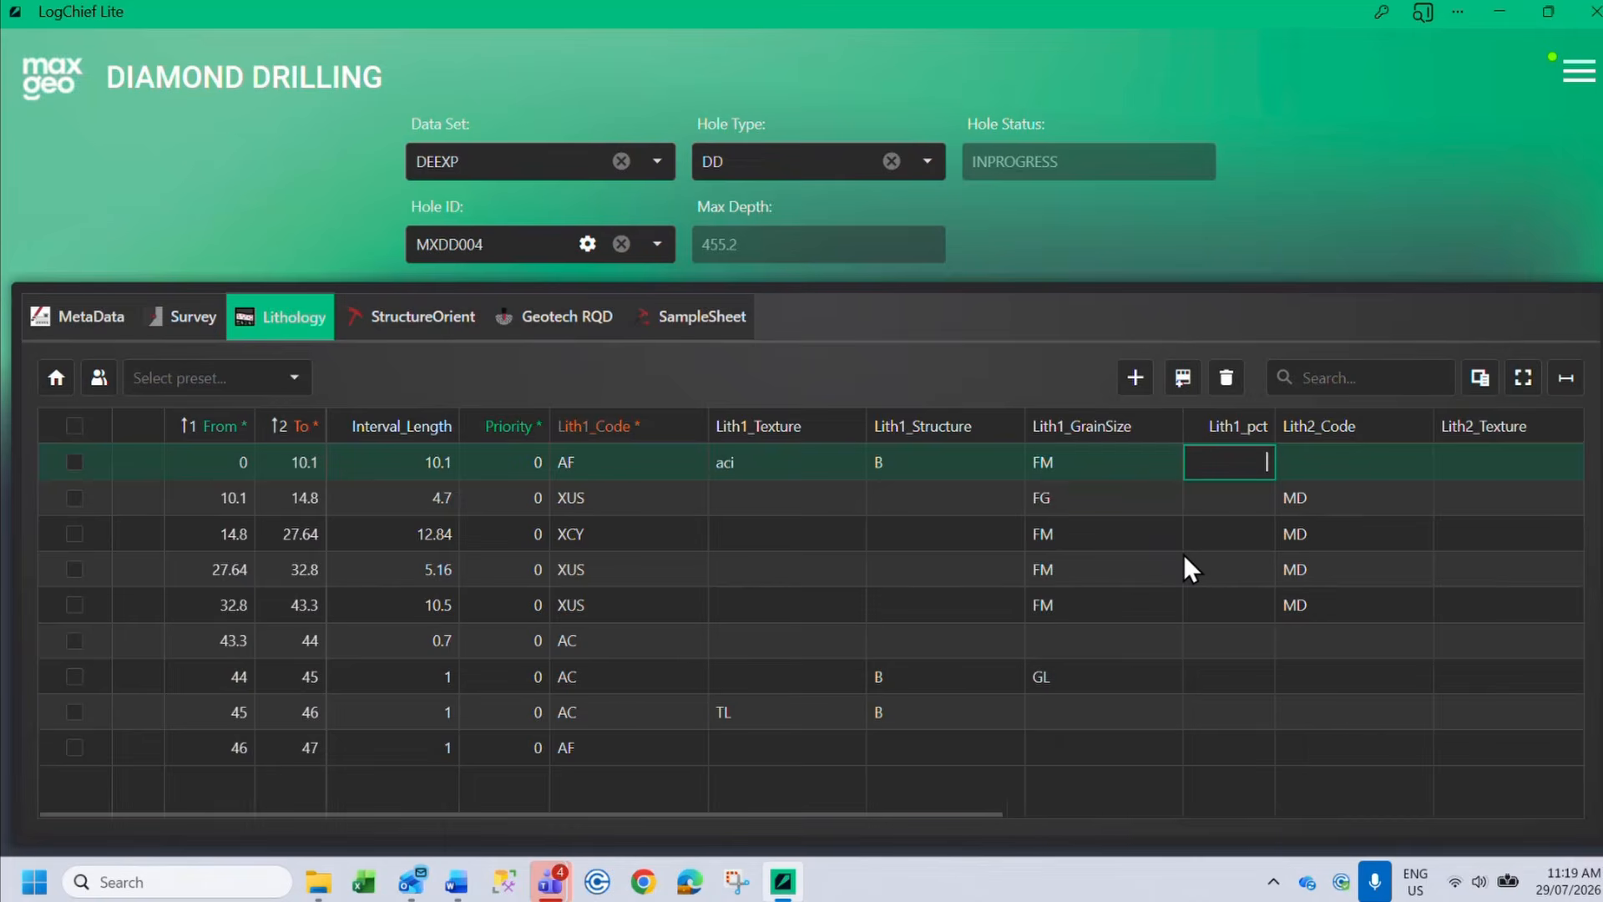
key("Tab")
key("Tab")
key("Tab")
key("Tab")
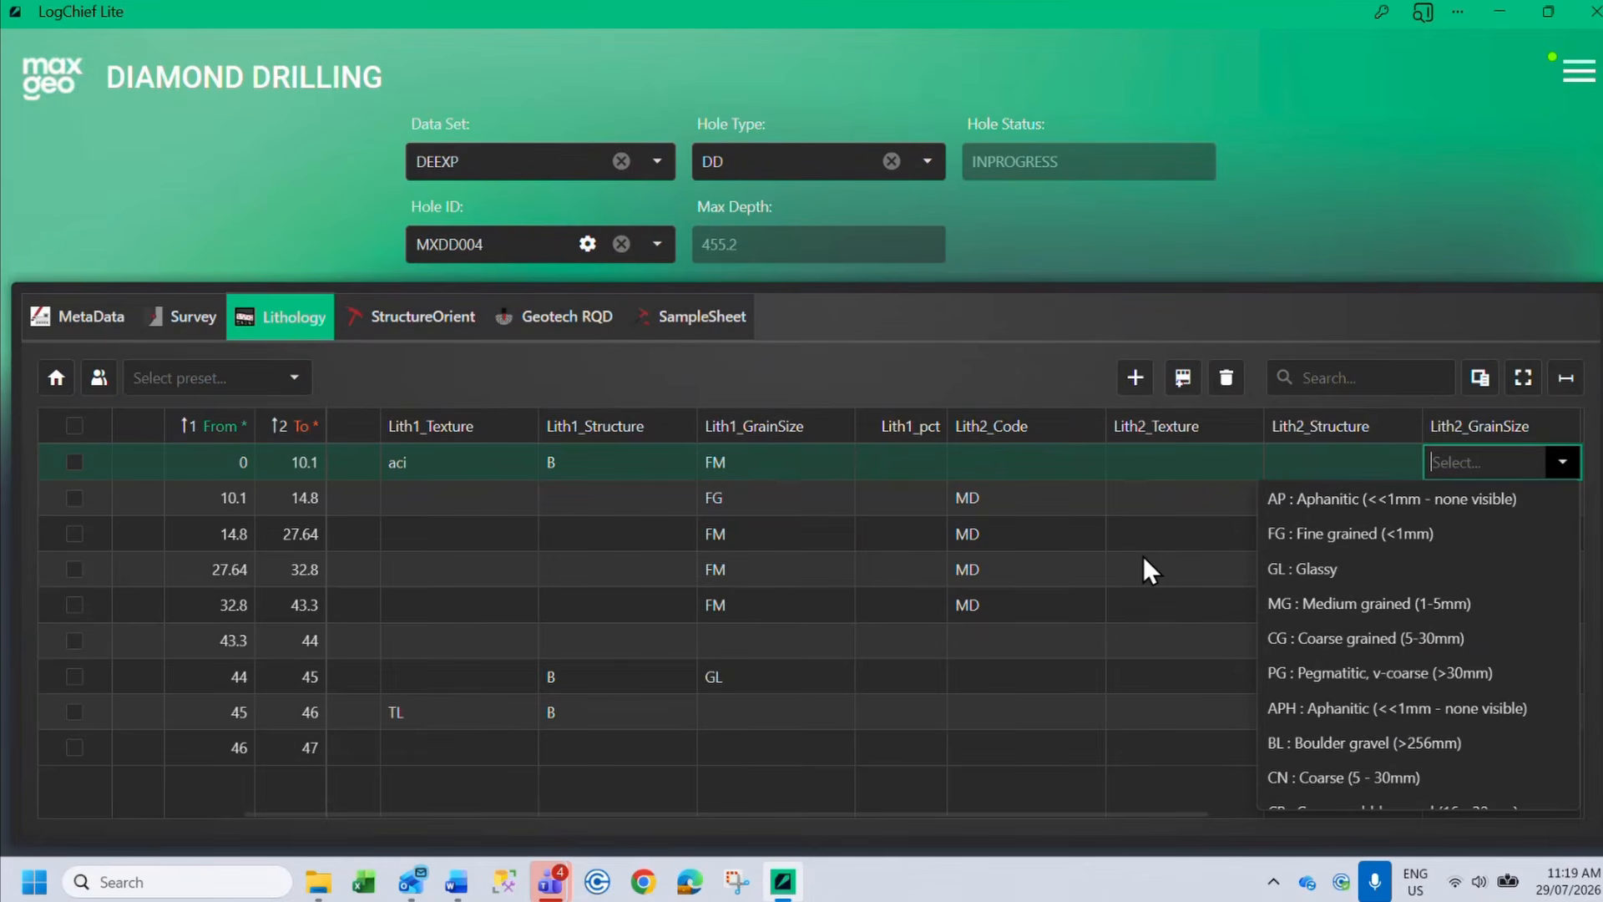
left_click(354, 369)
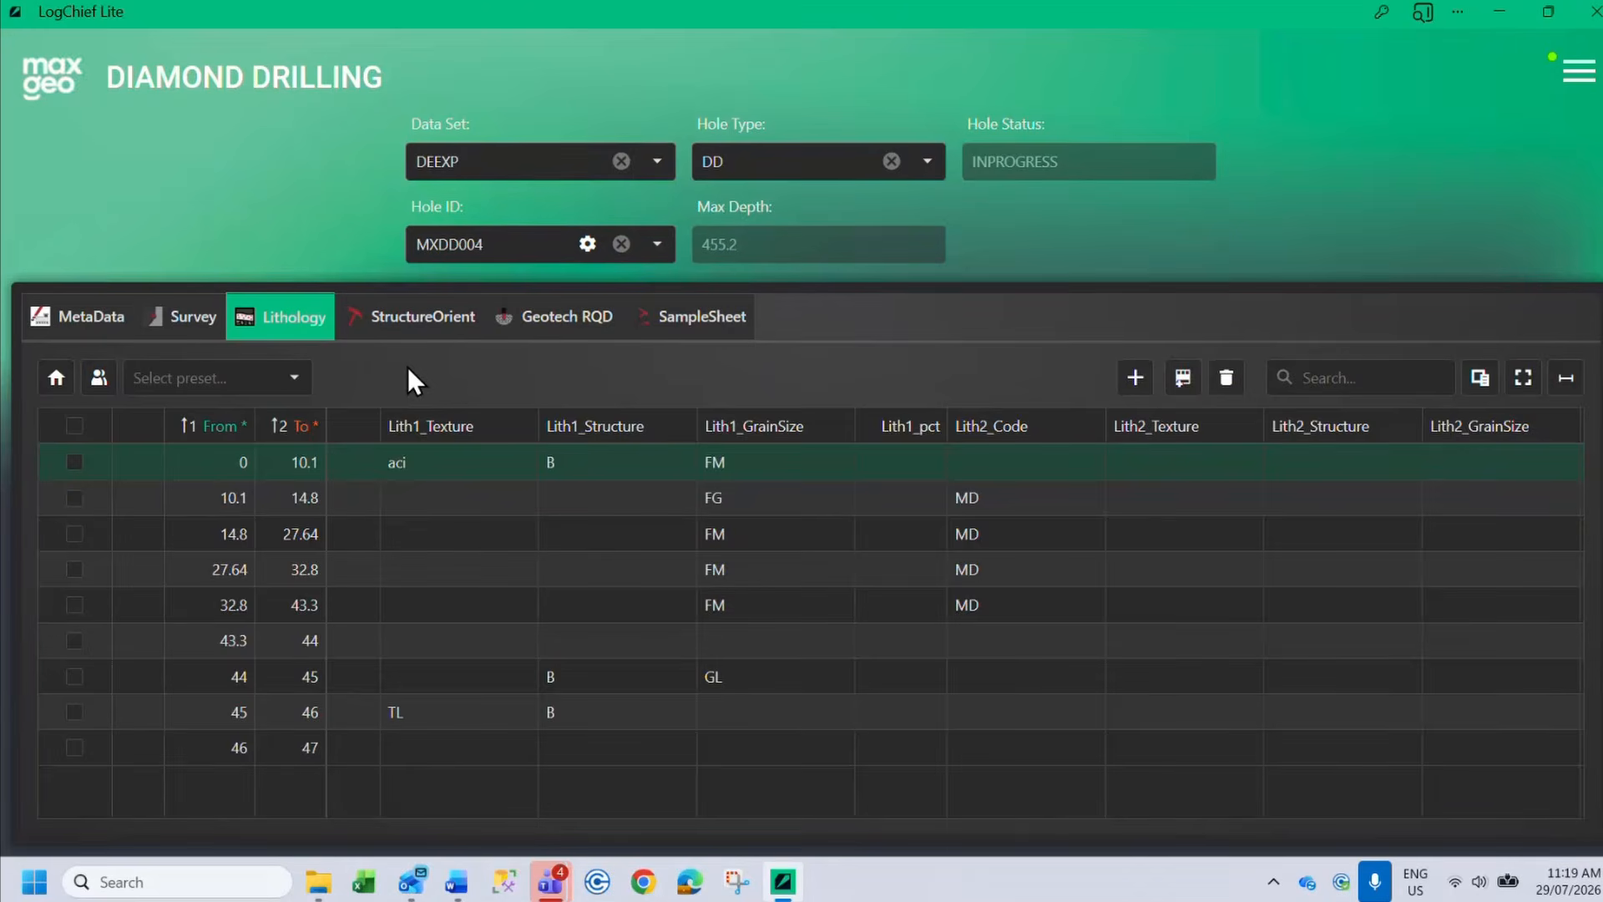
Add a metadata record to hole MXDD004 with a depth range from 0 to 3
left_click(111, 317)
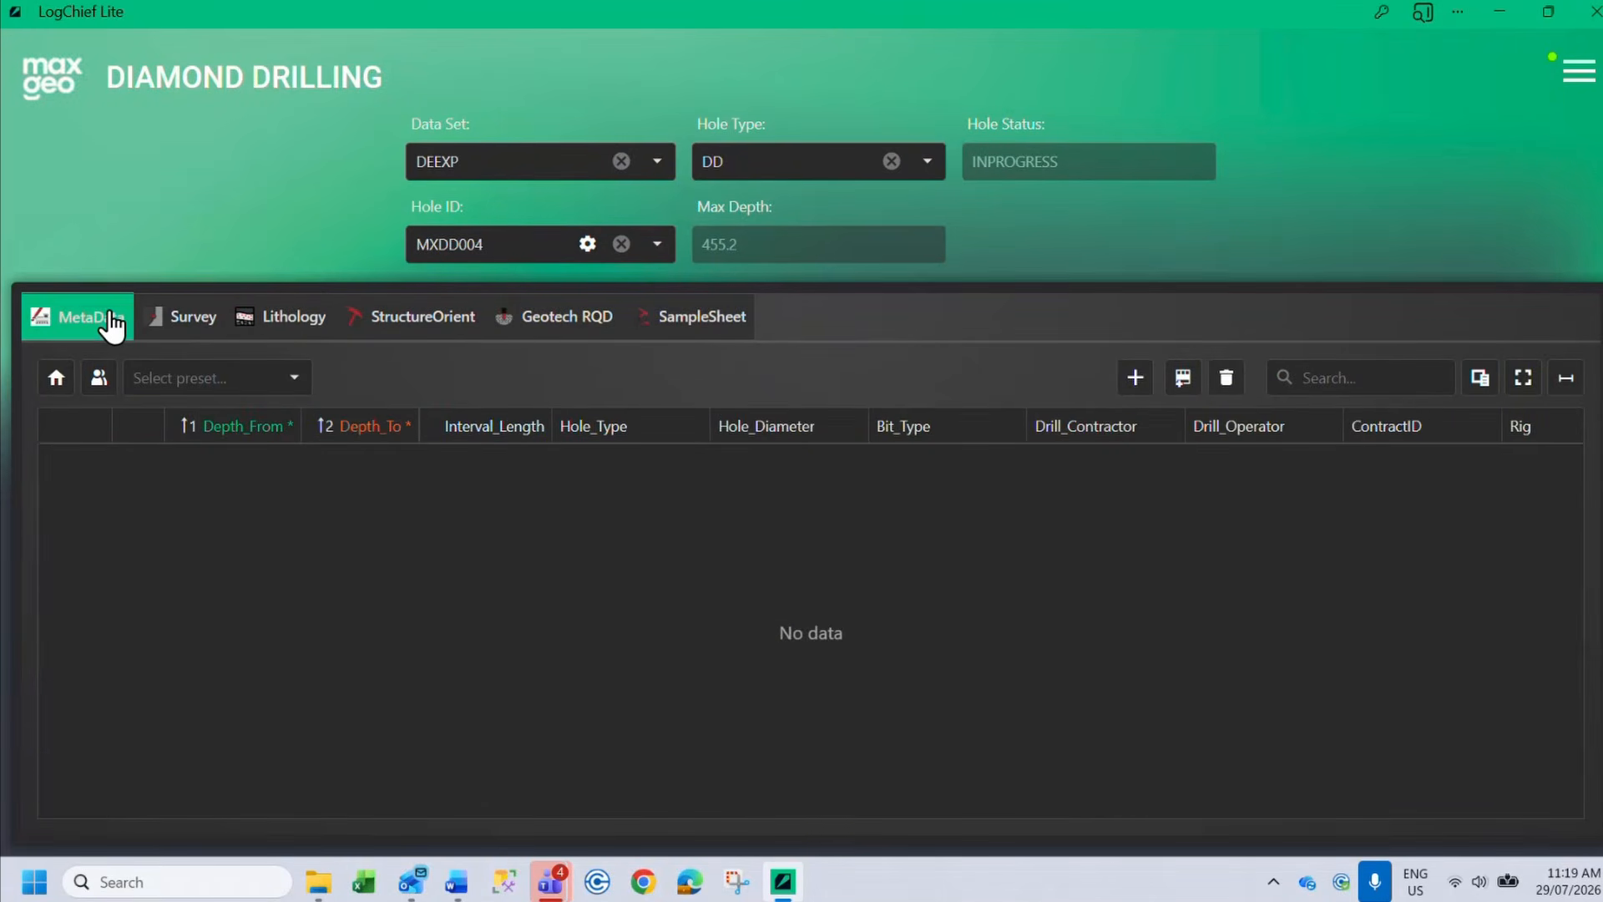
left_click(1134, 378)
key("Tab")
type("3")
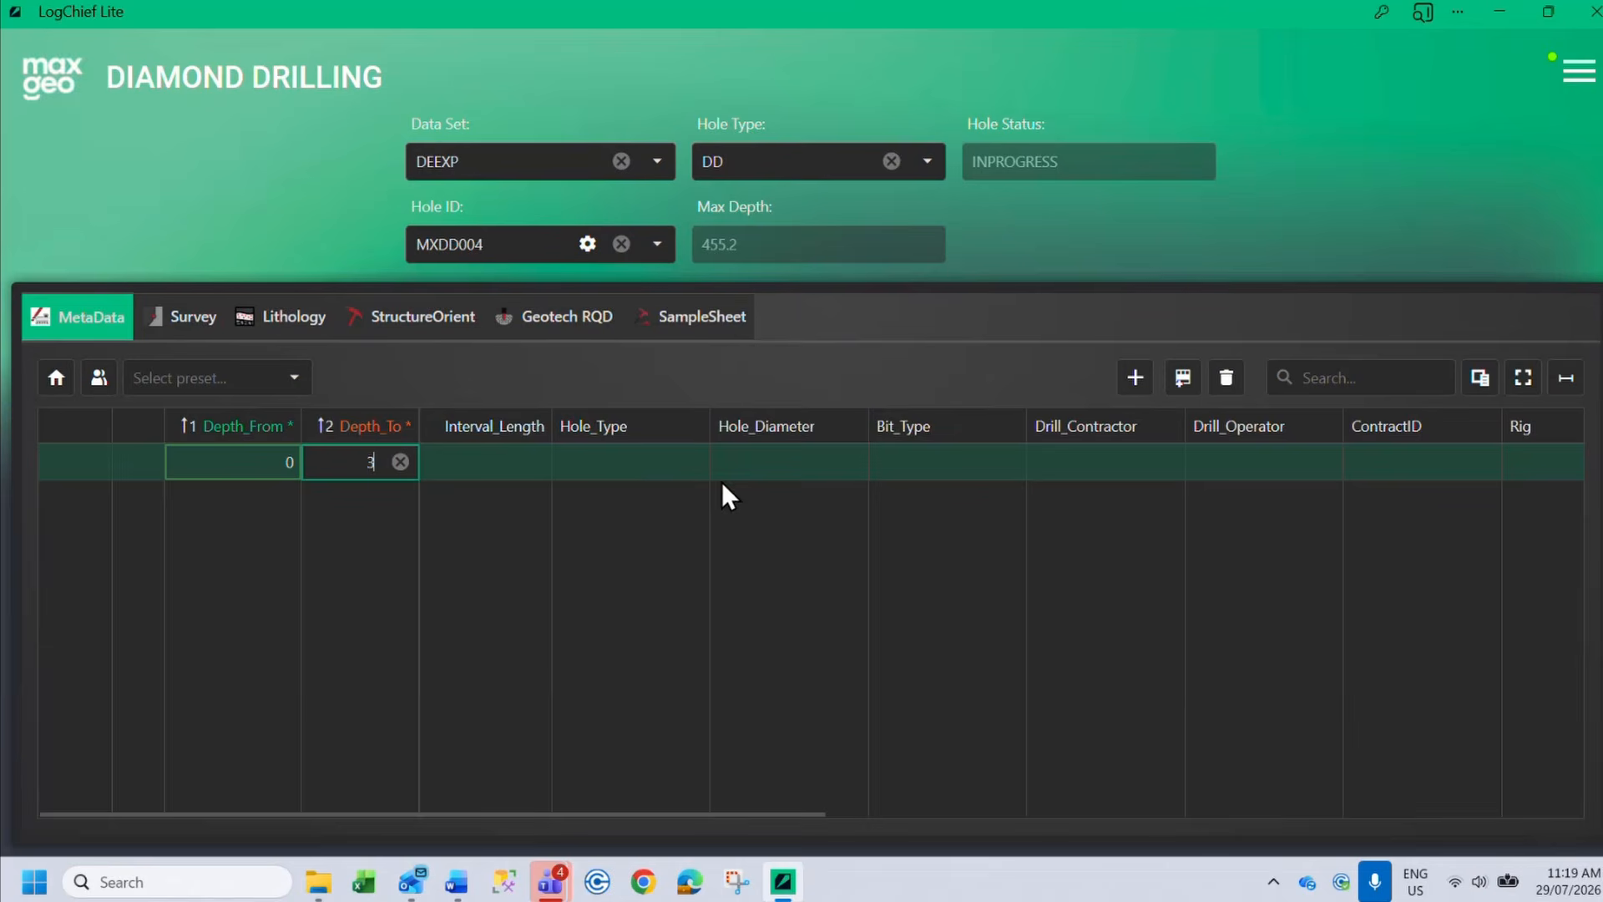
Set the new metadata record's drill contractor to maxgeo and leave the drill operator empty
left_click(1123, 462)
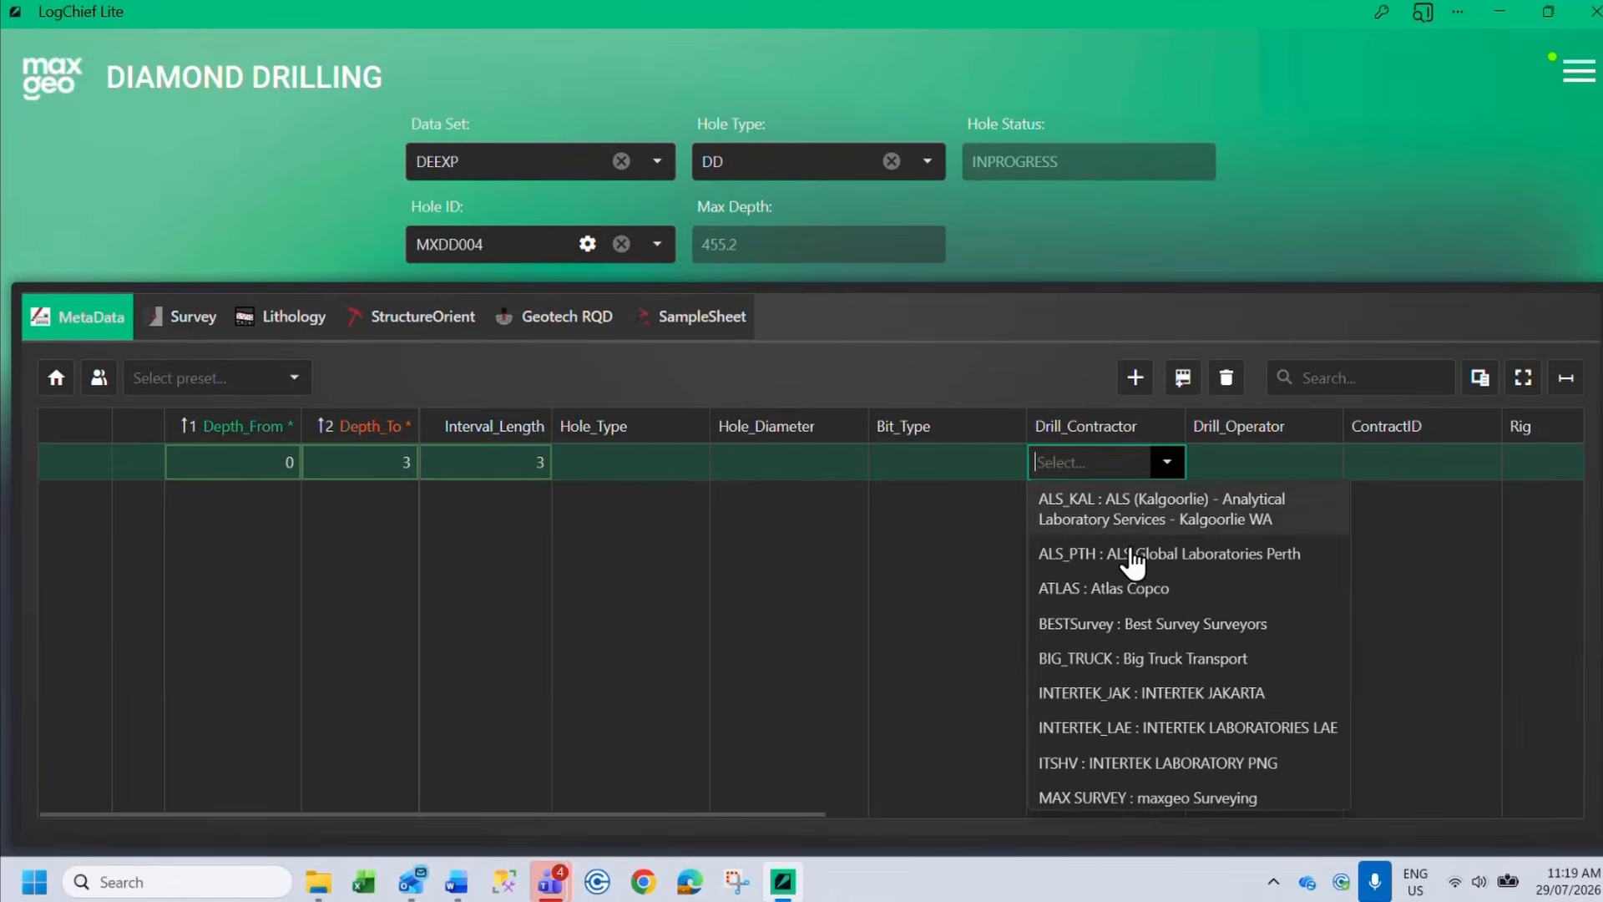
type("ma")
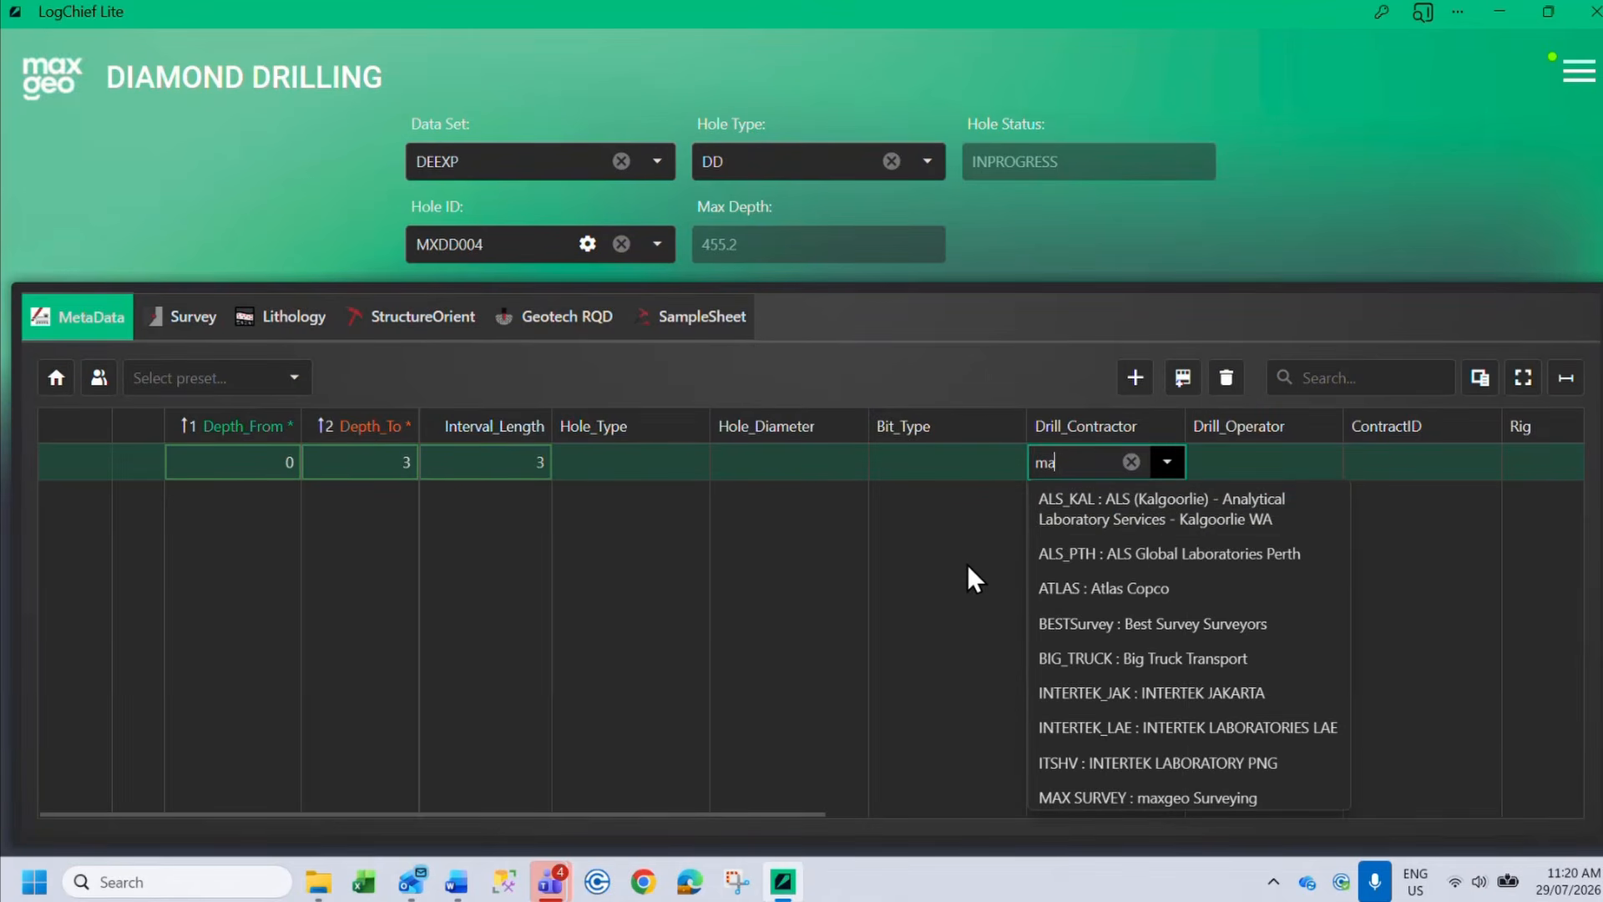
type("xgeo")
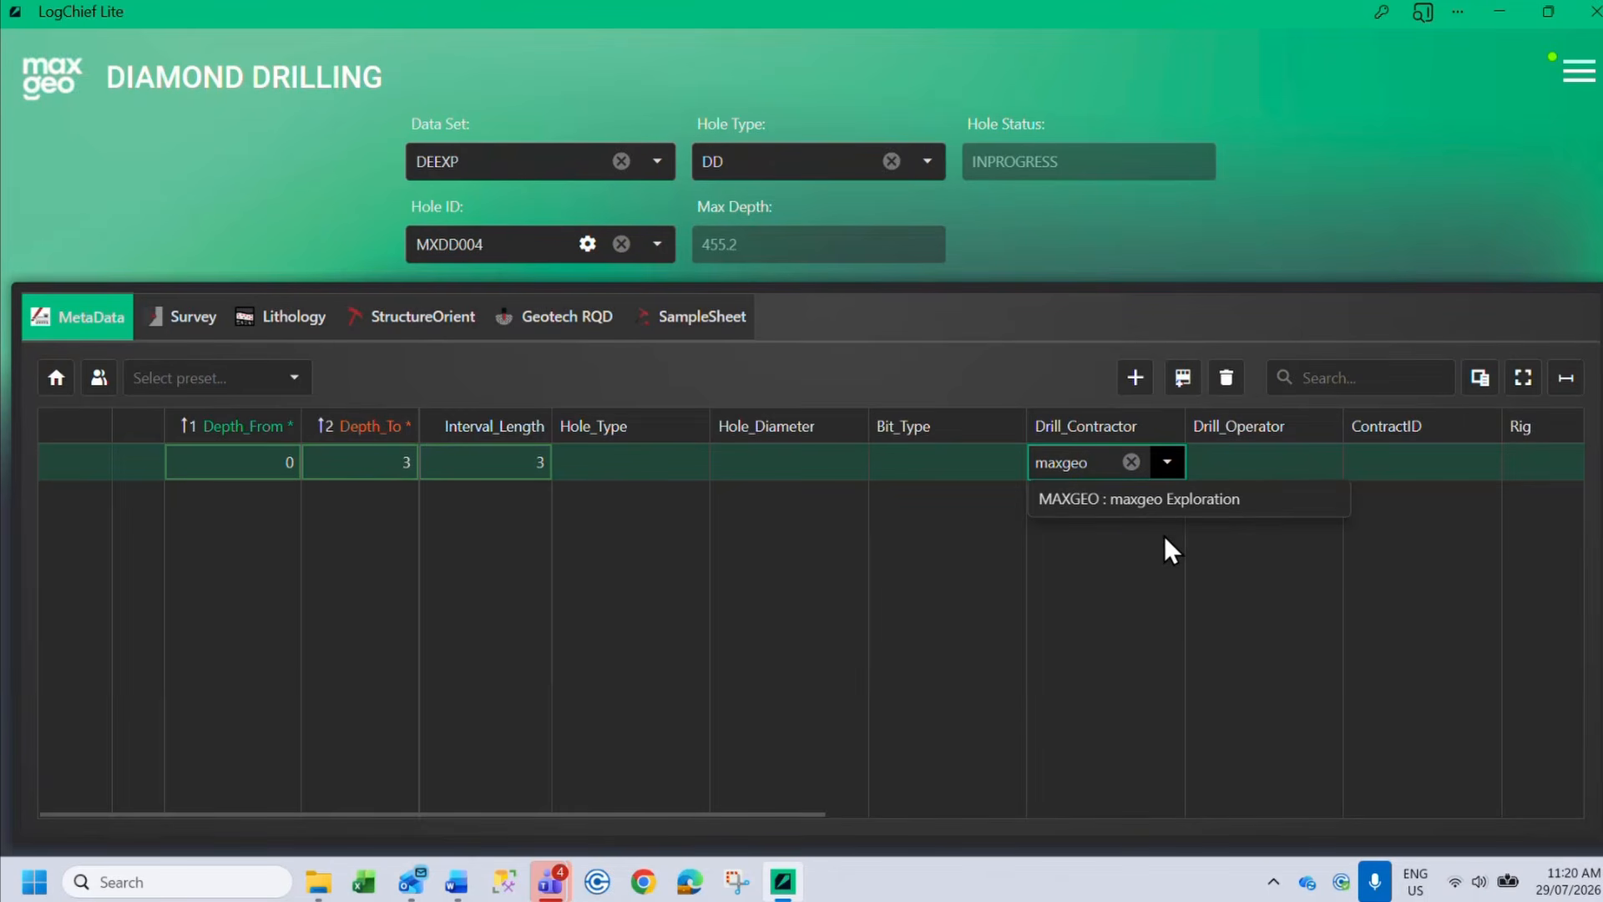
scroll(1486, 552, "right", 3)
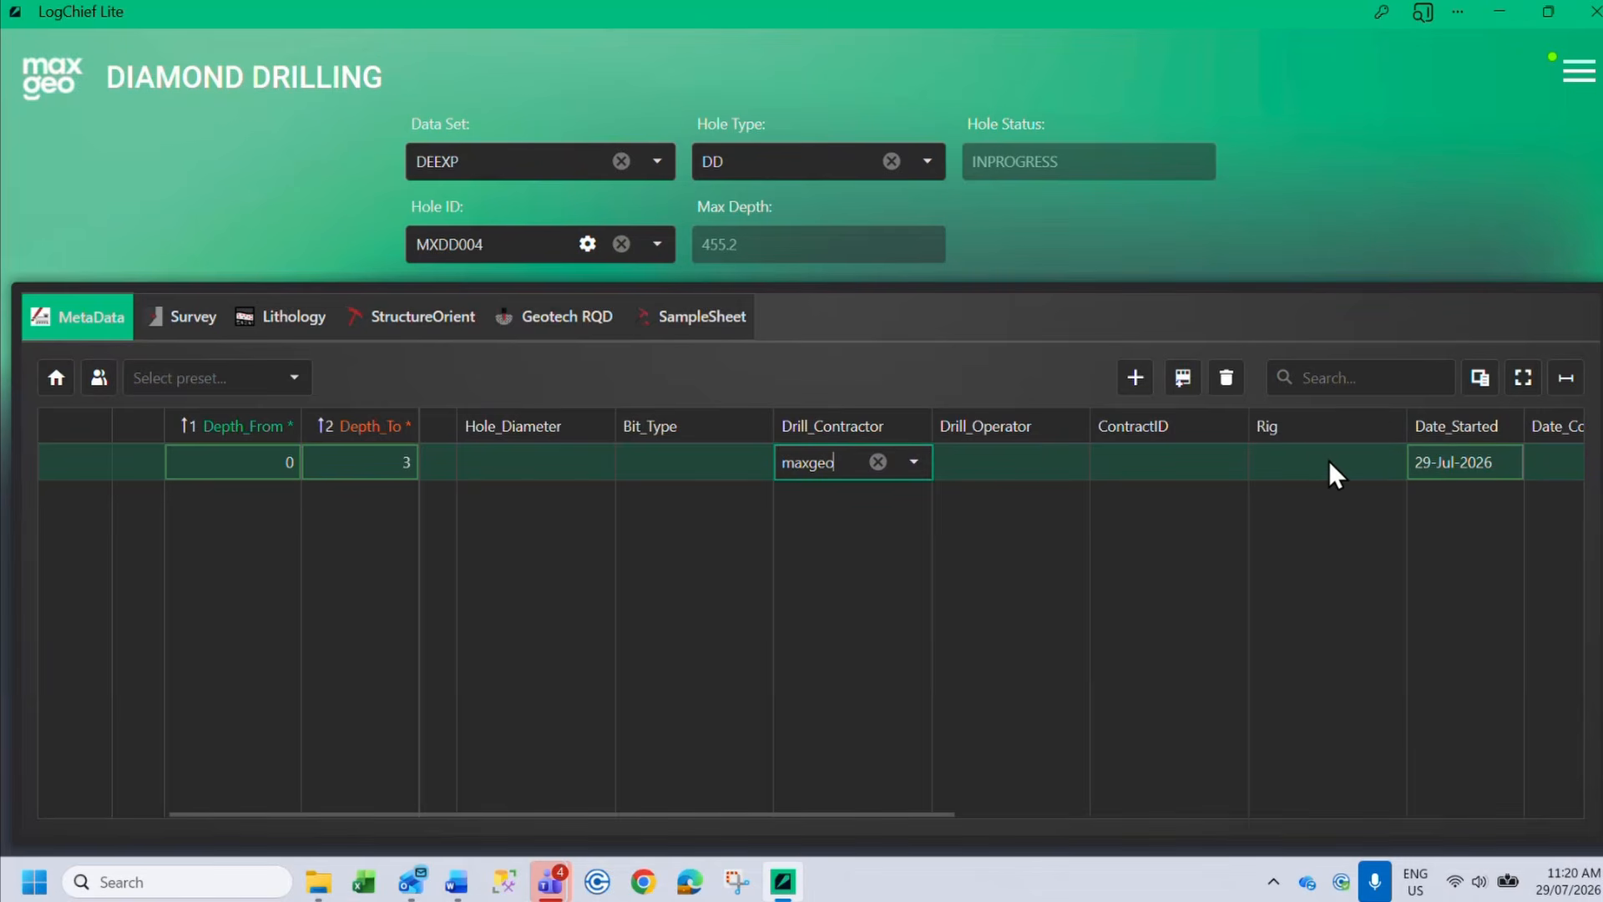
key("Tab")
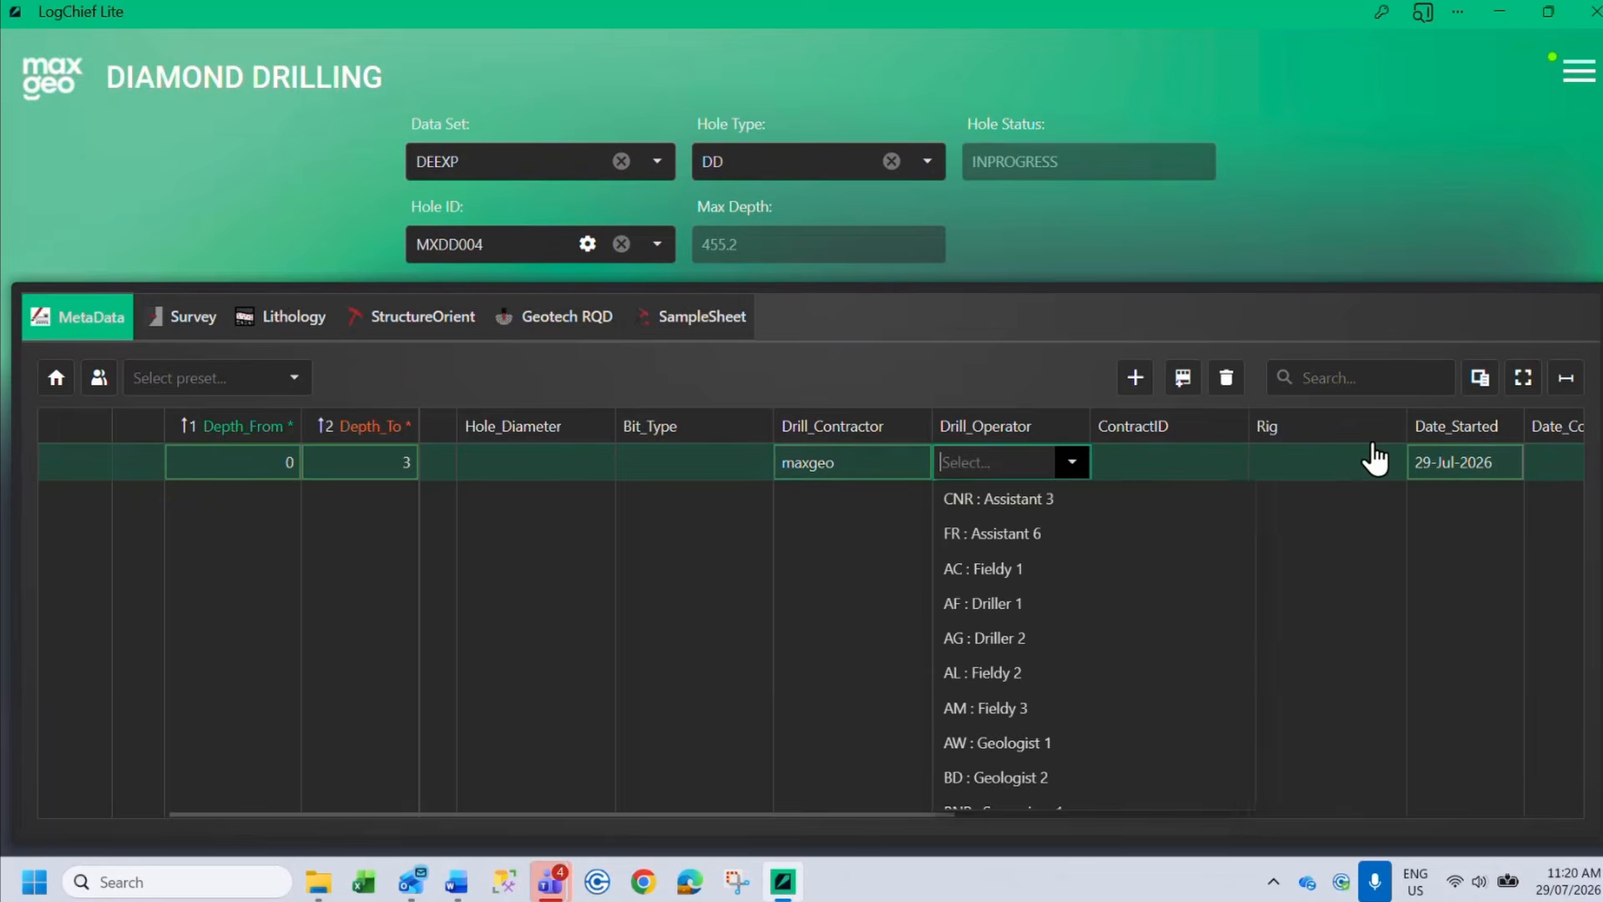
Assign RIG 10 as the rig of the new metadata record and save the record
left_click(1359, 456)
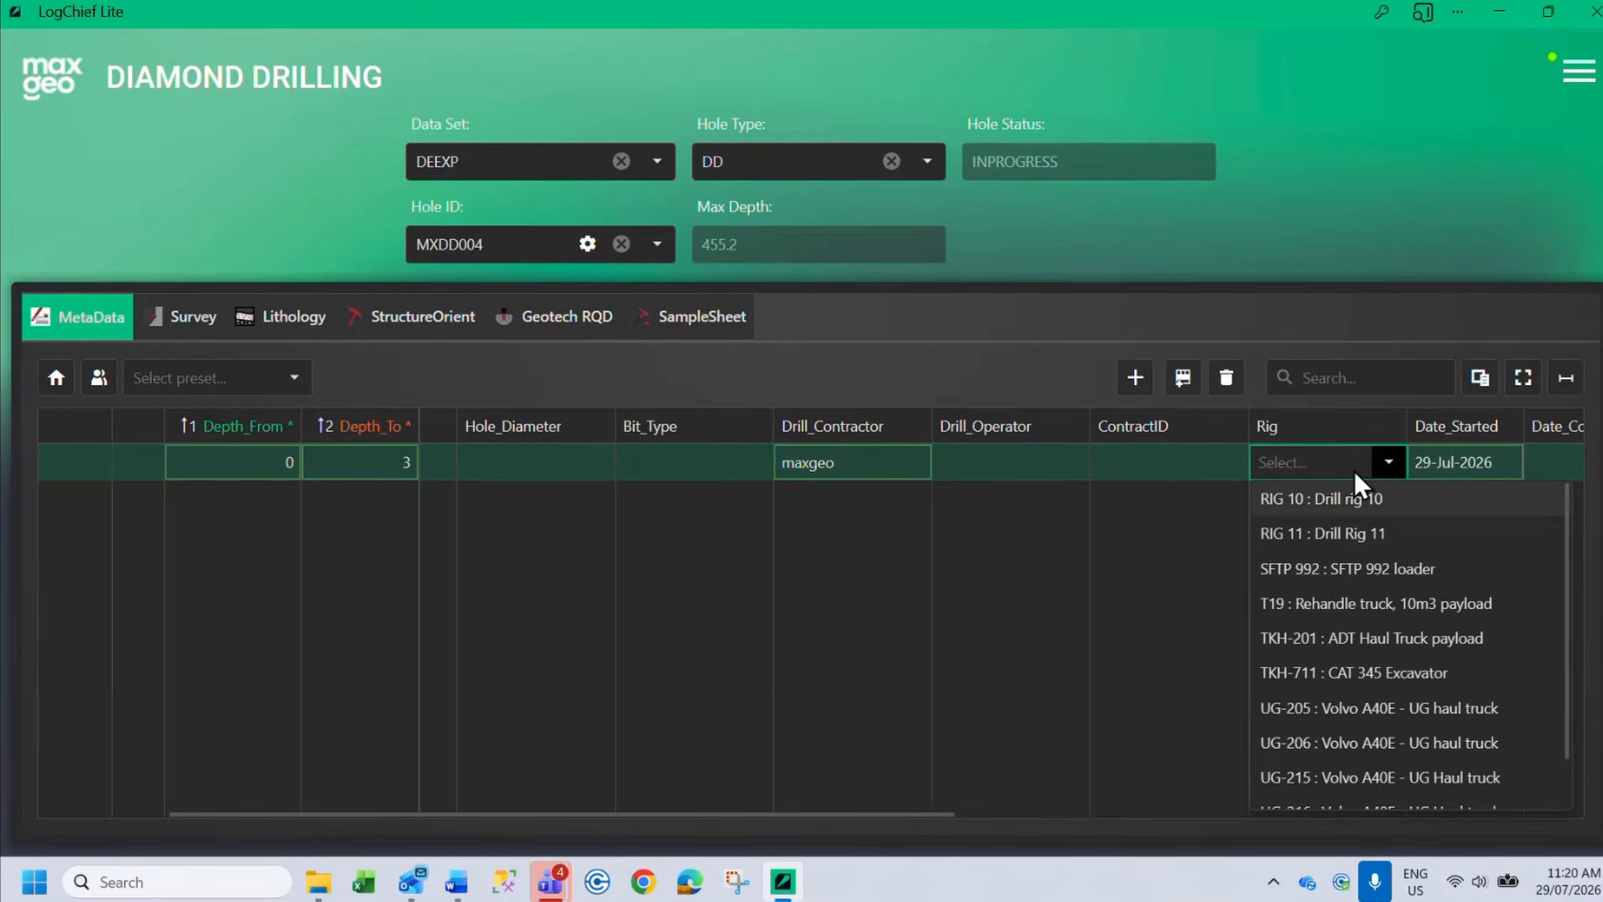
left_click(1386, 461)
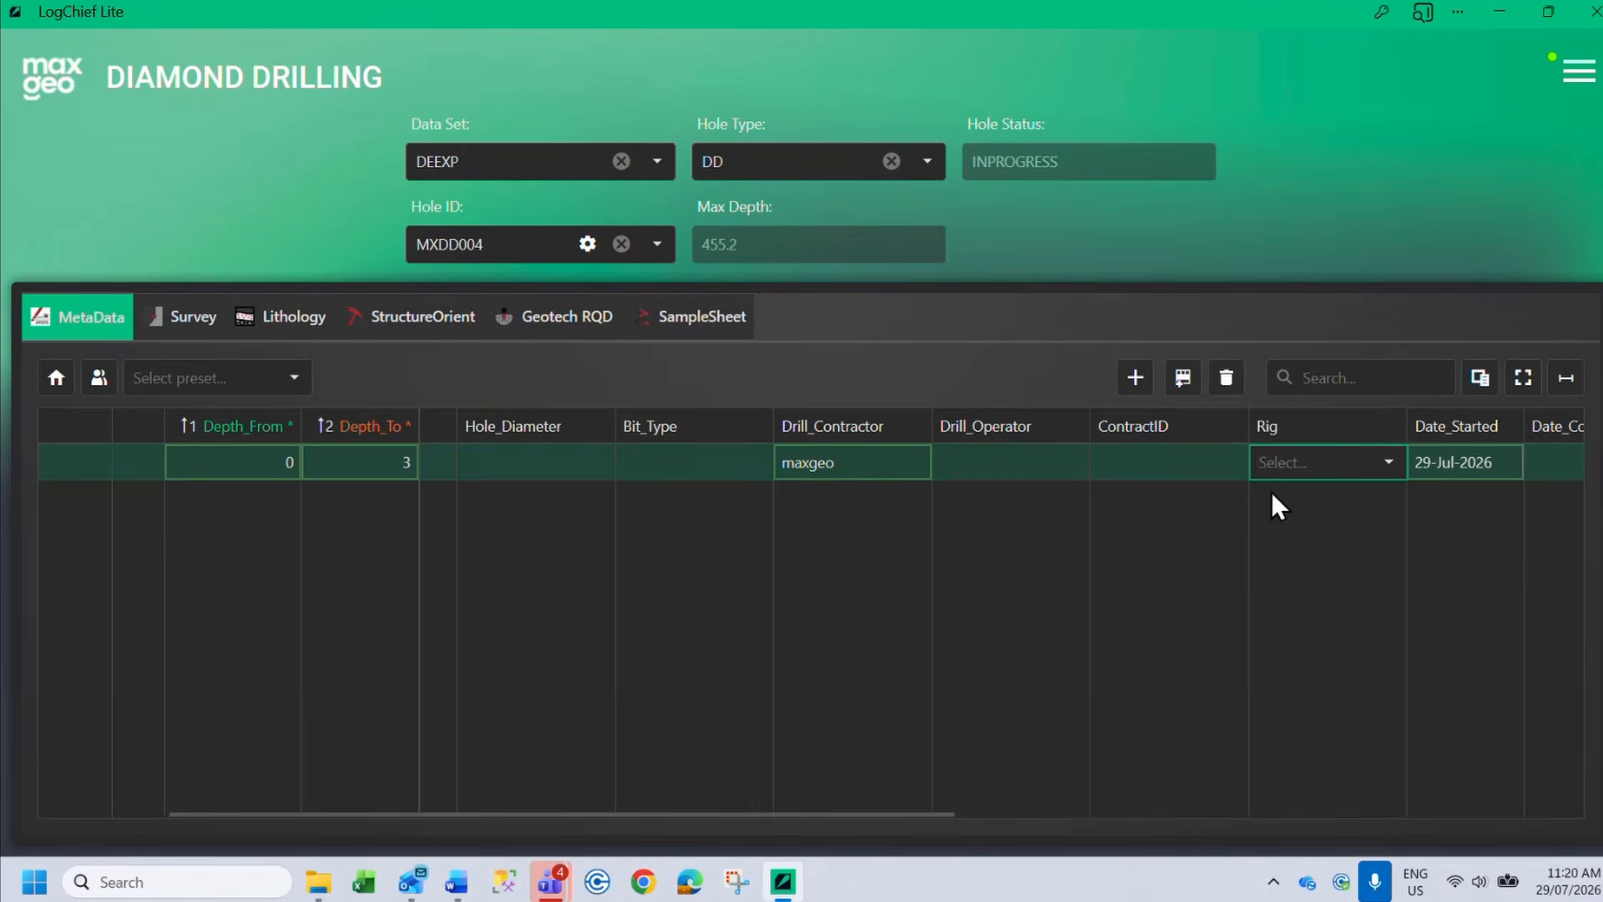
left_click(1390, 476)
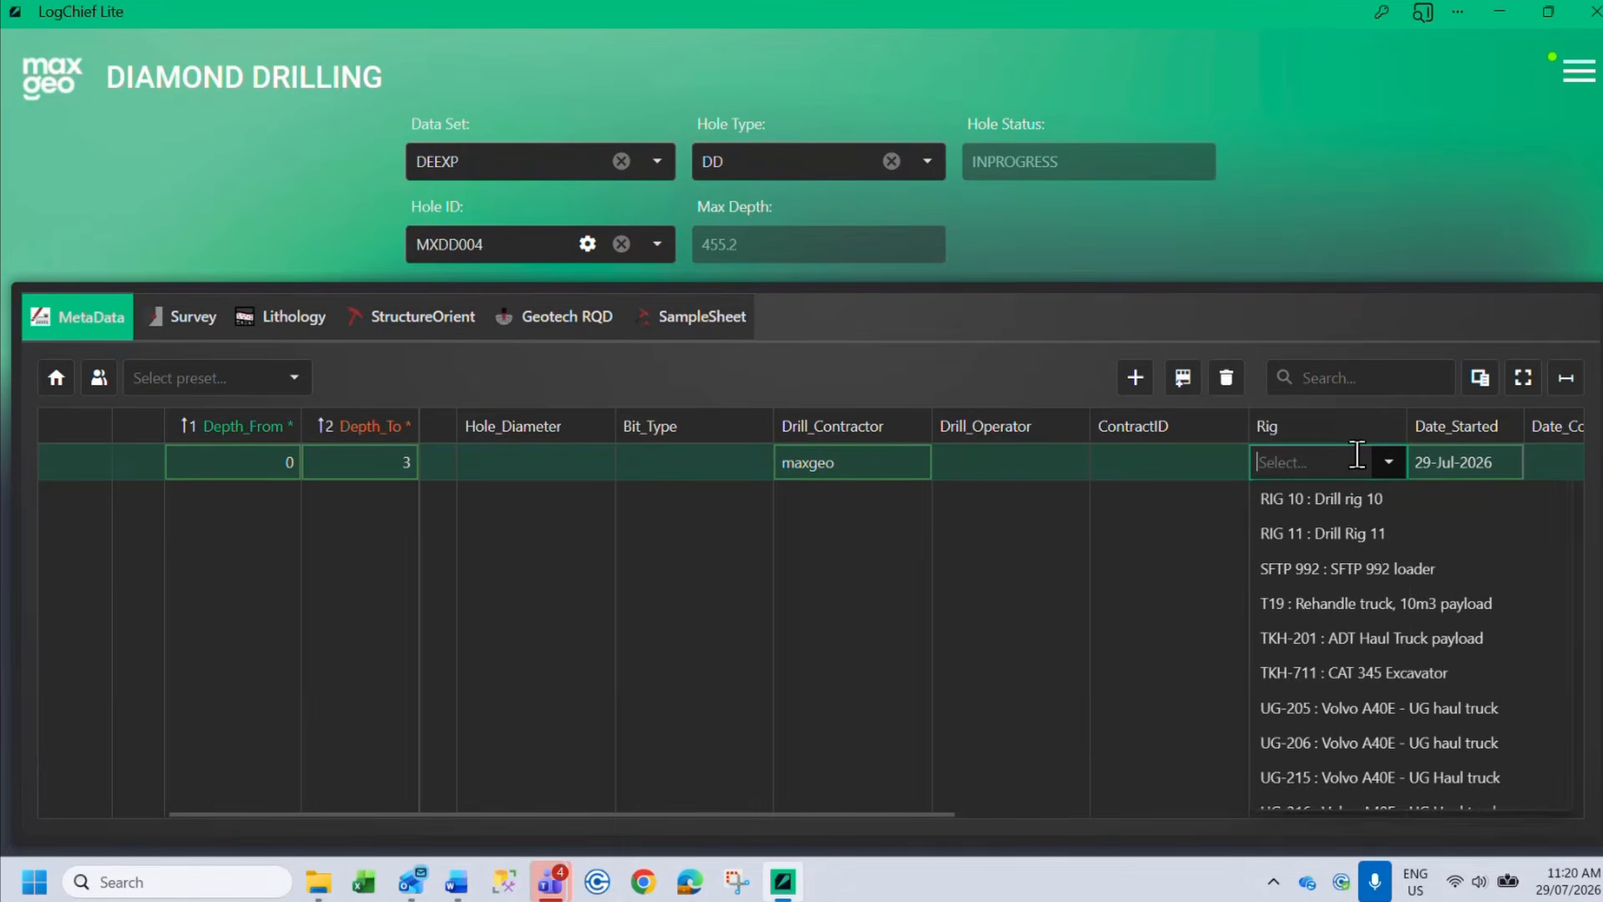
left_click(1361, 500)
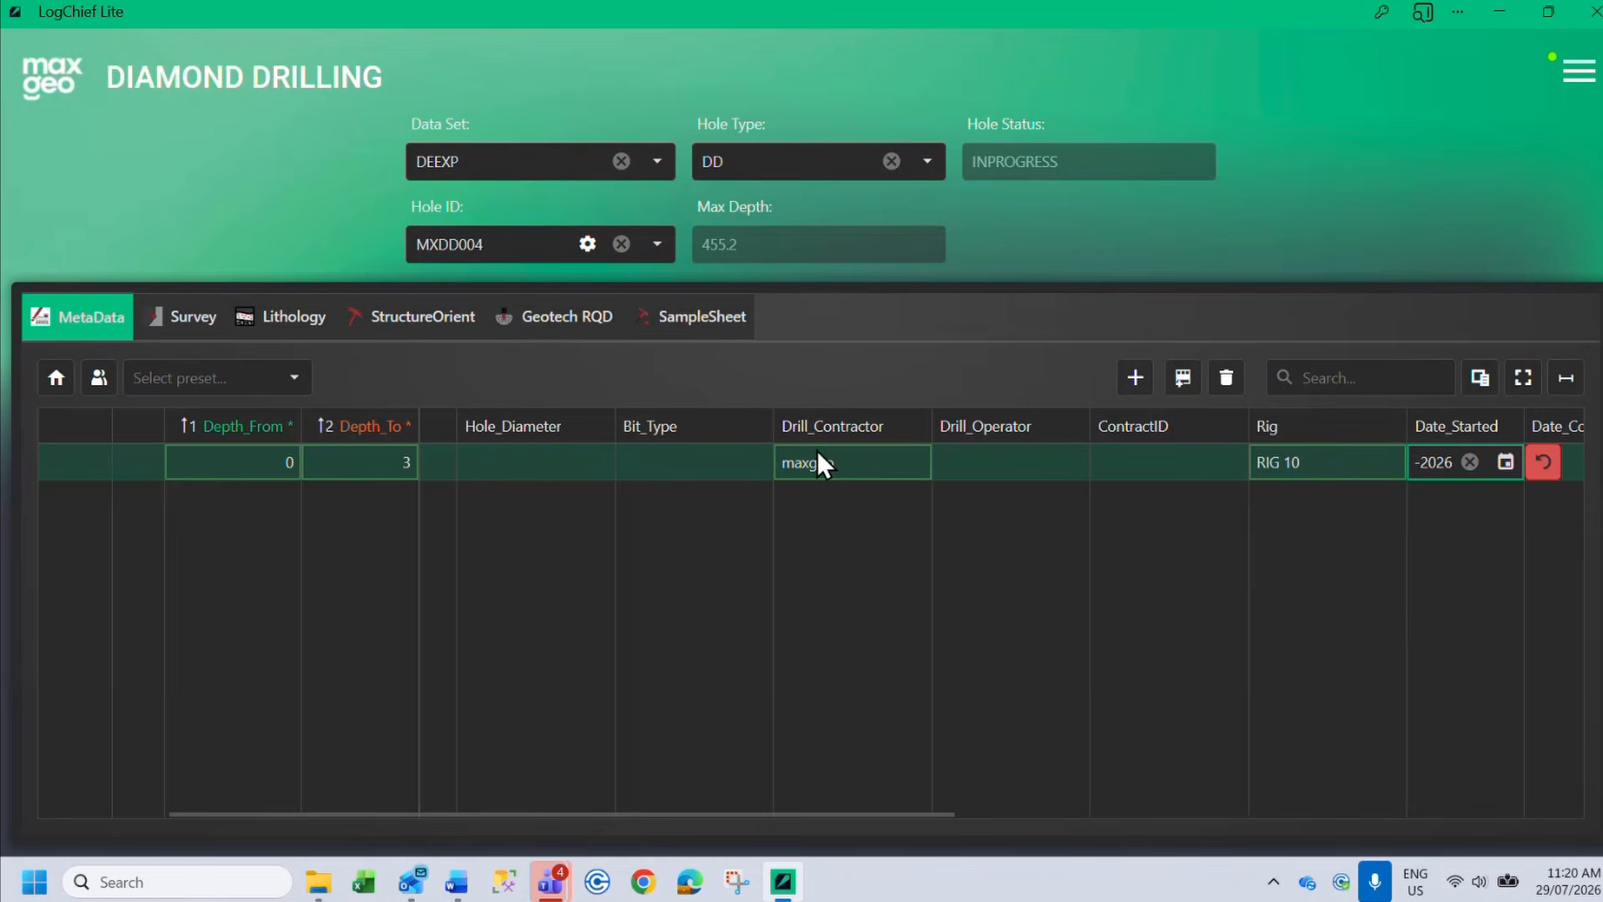
left_click(1000, 524)
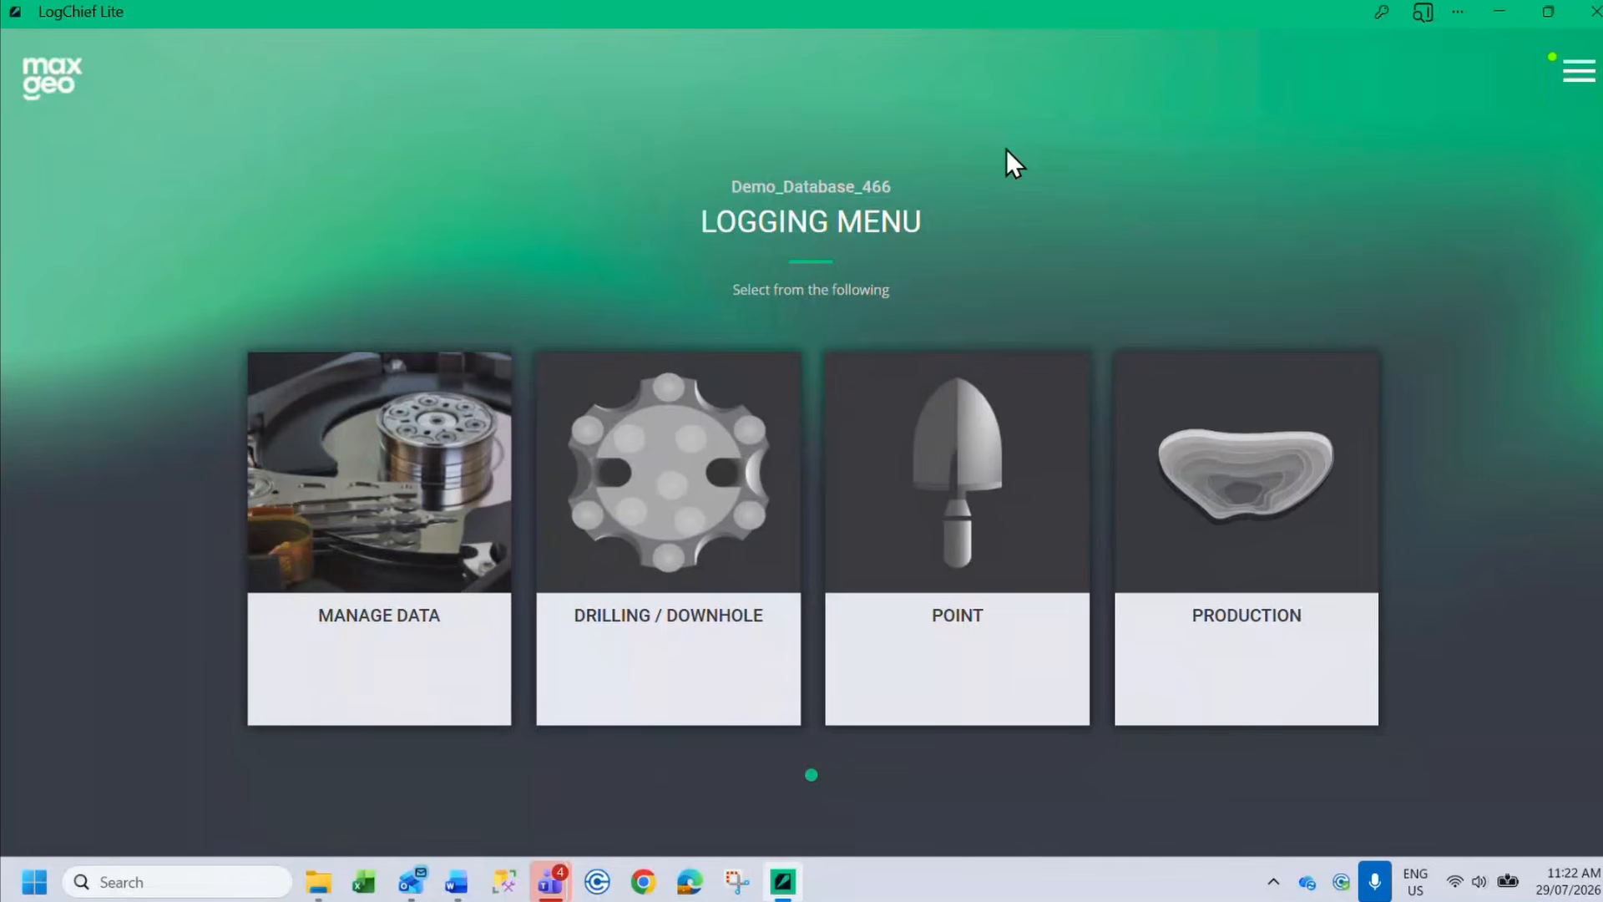
left_click(448, 579)
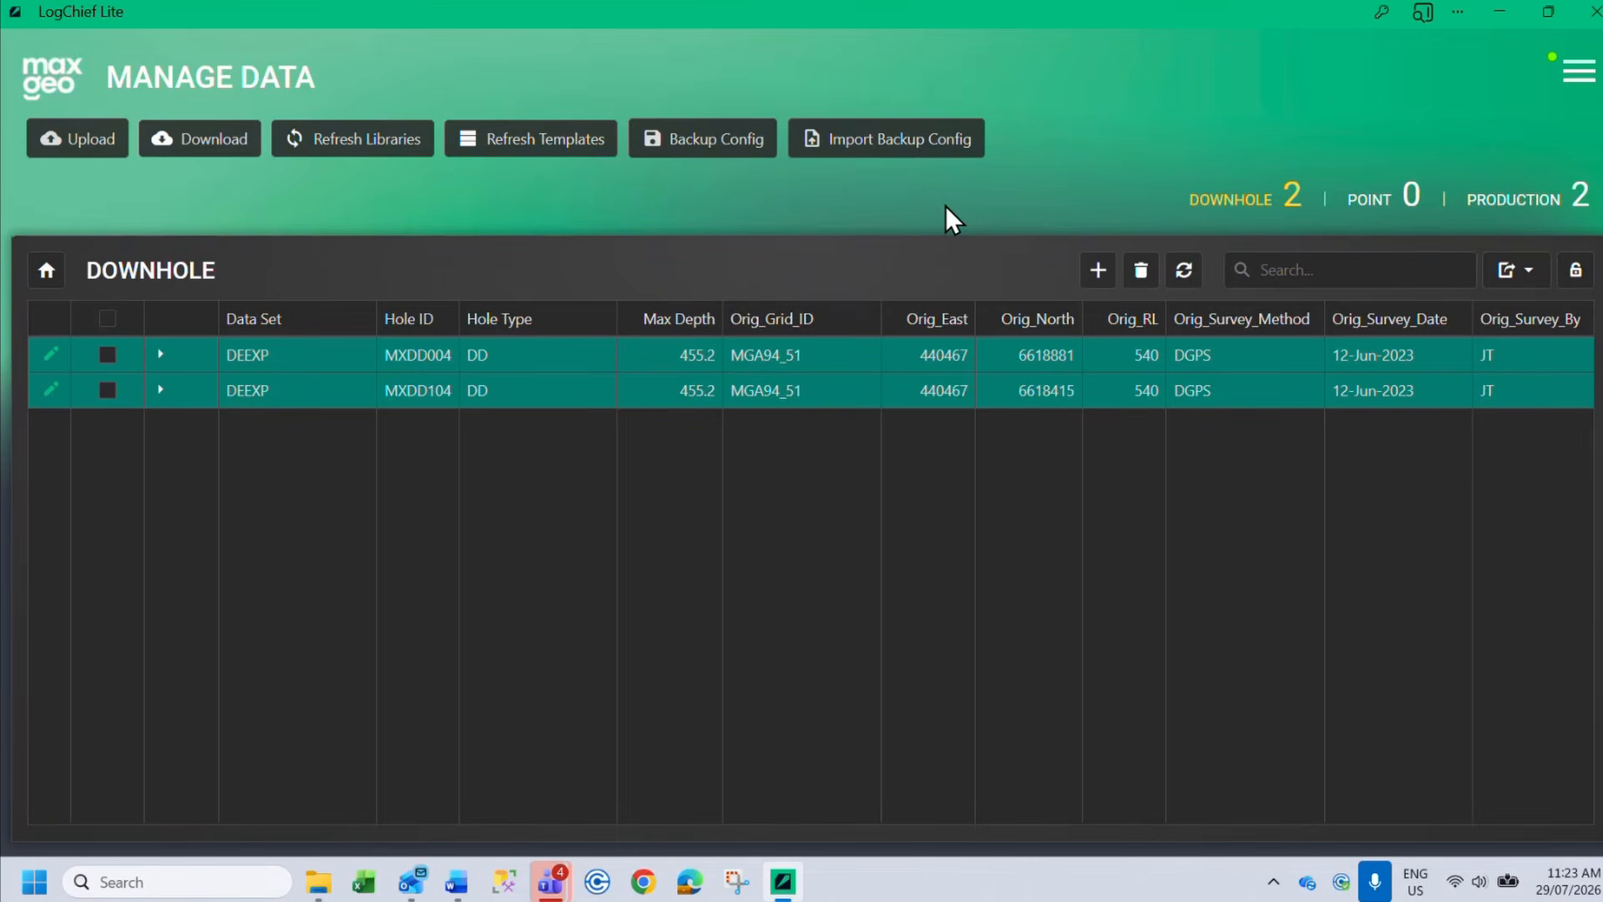
left_click(49, 273)
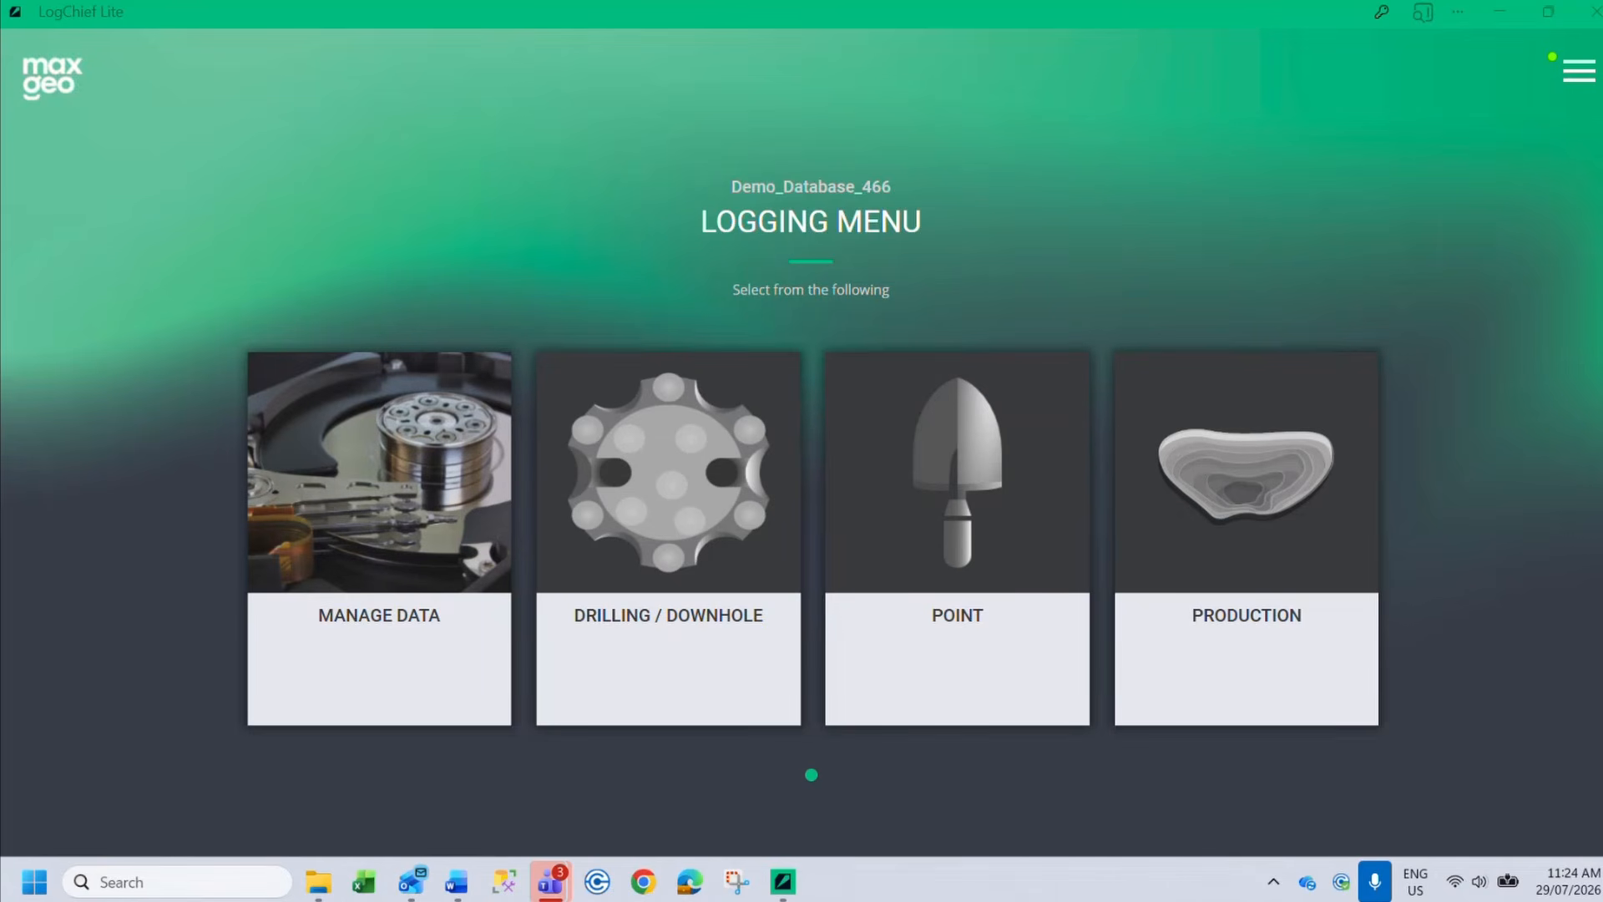
left_click(402, 616)
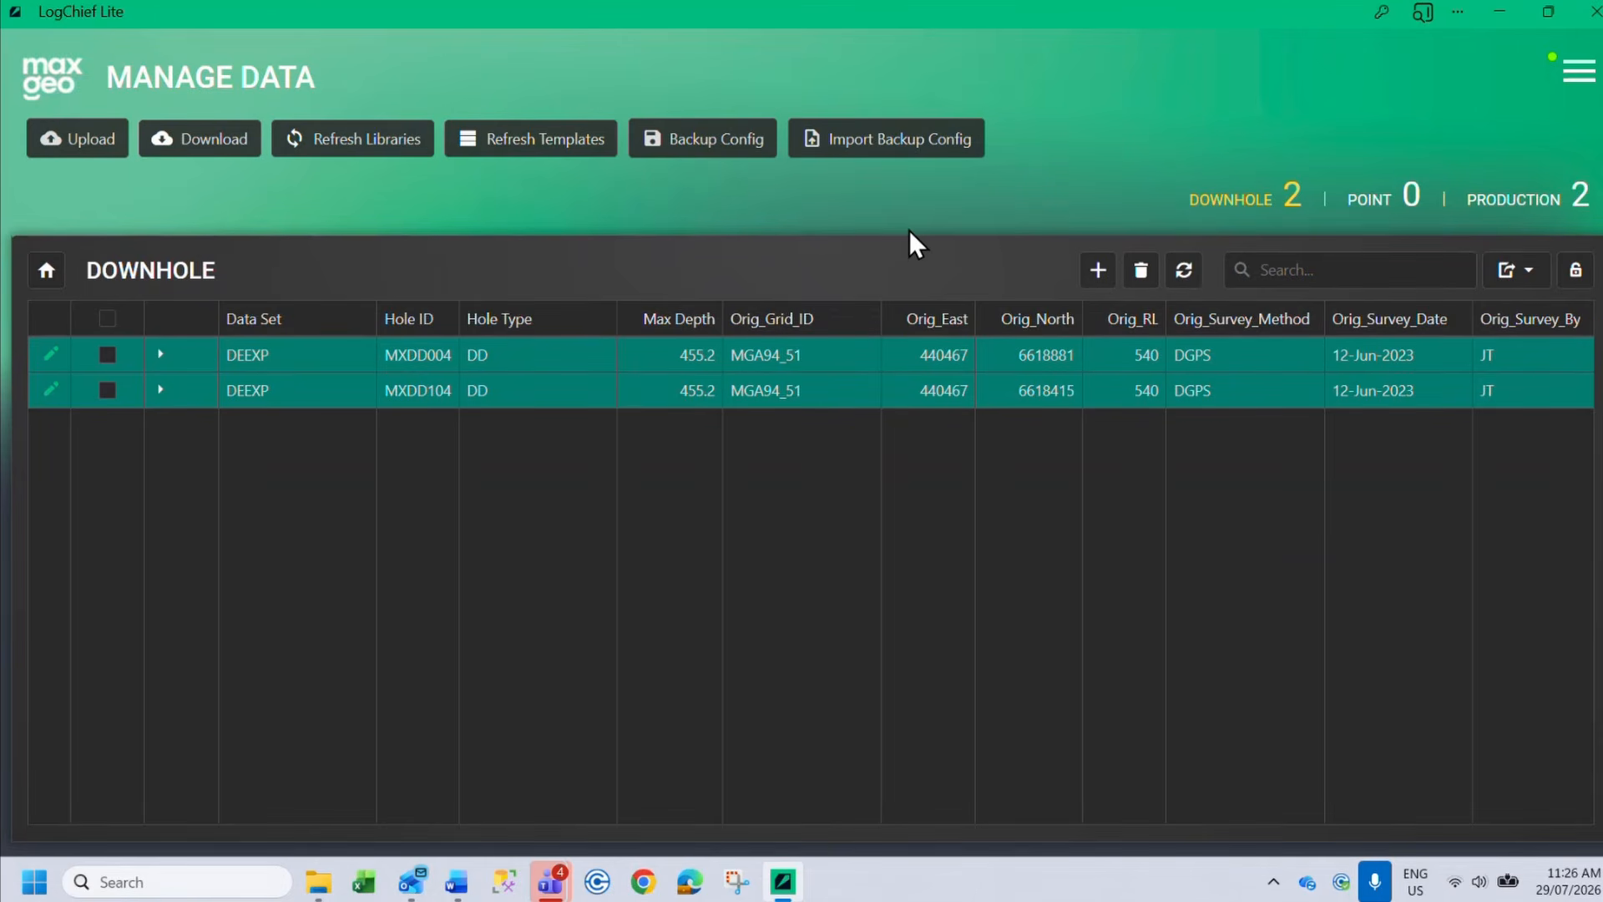
left_click(46, 270)
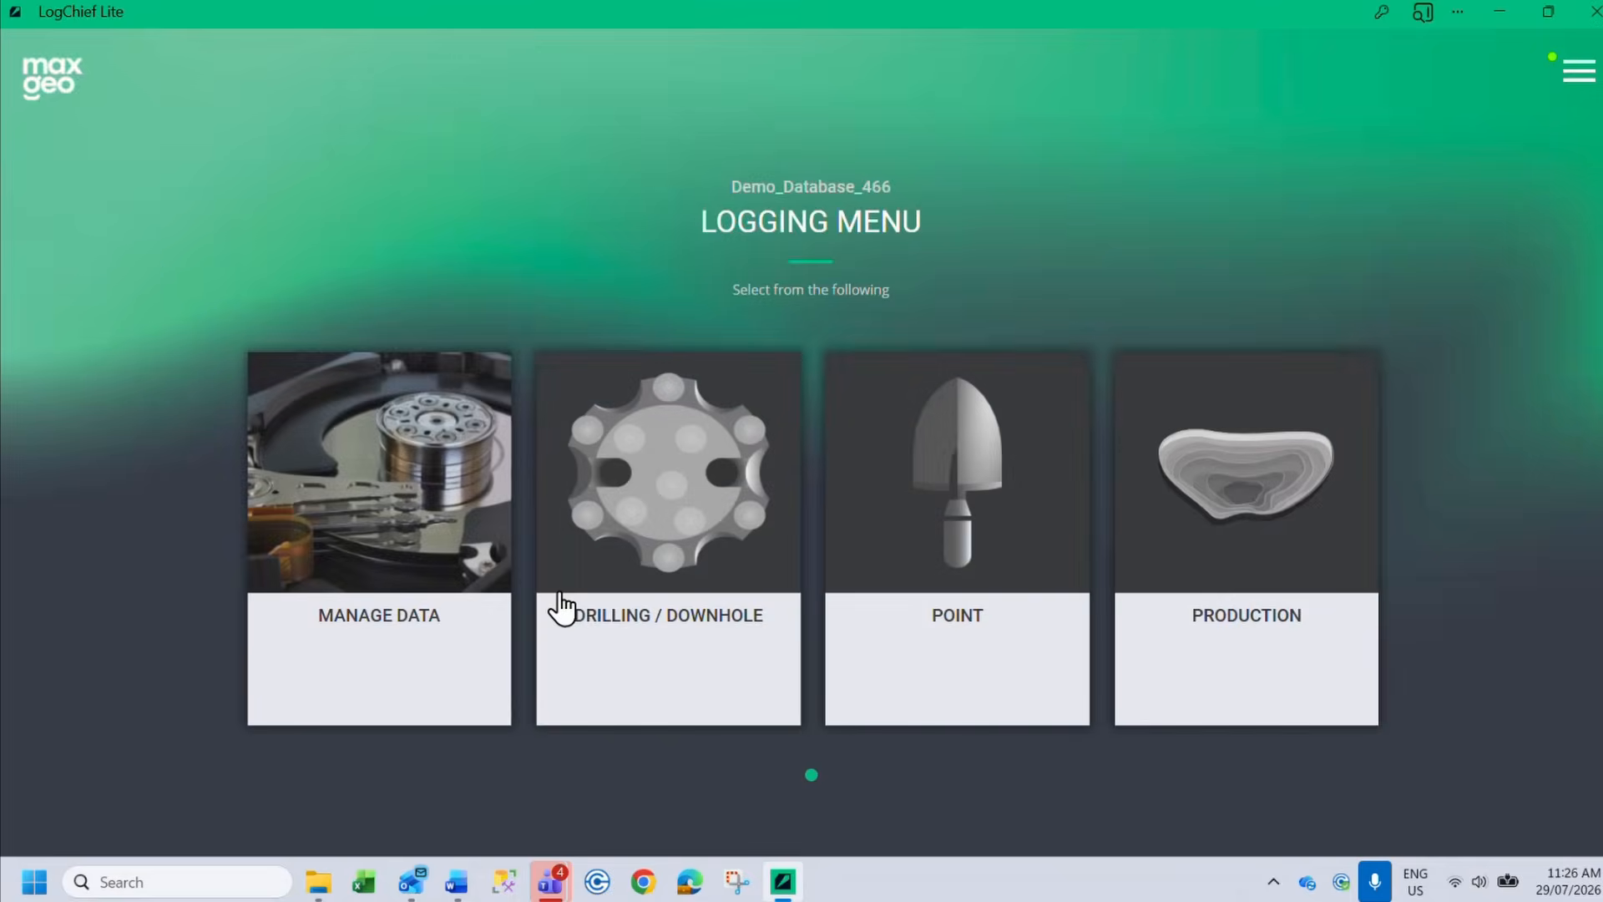
Reopen the Diamond Drilling template and return to the lithology records of hole MXDD004
left_click(562, 614)
left_click(852, 308)
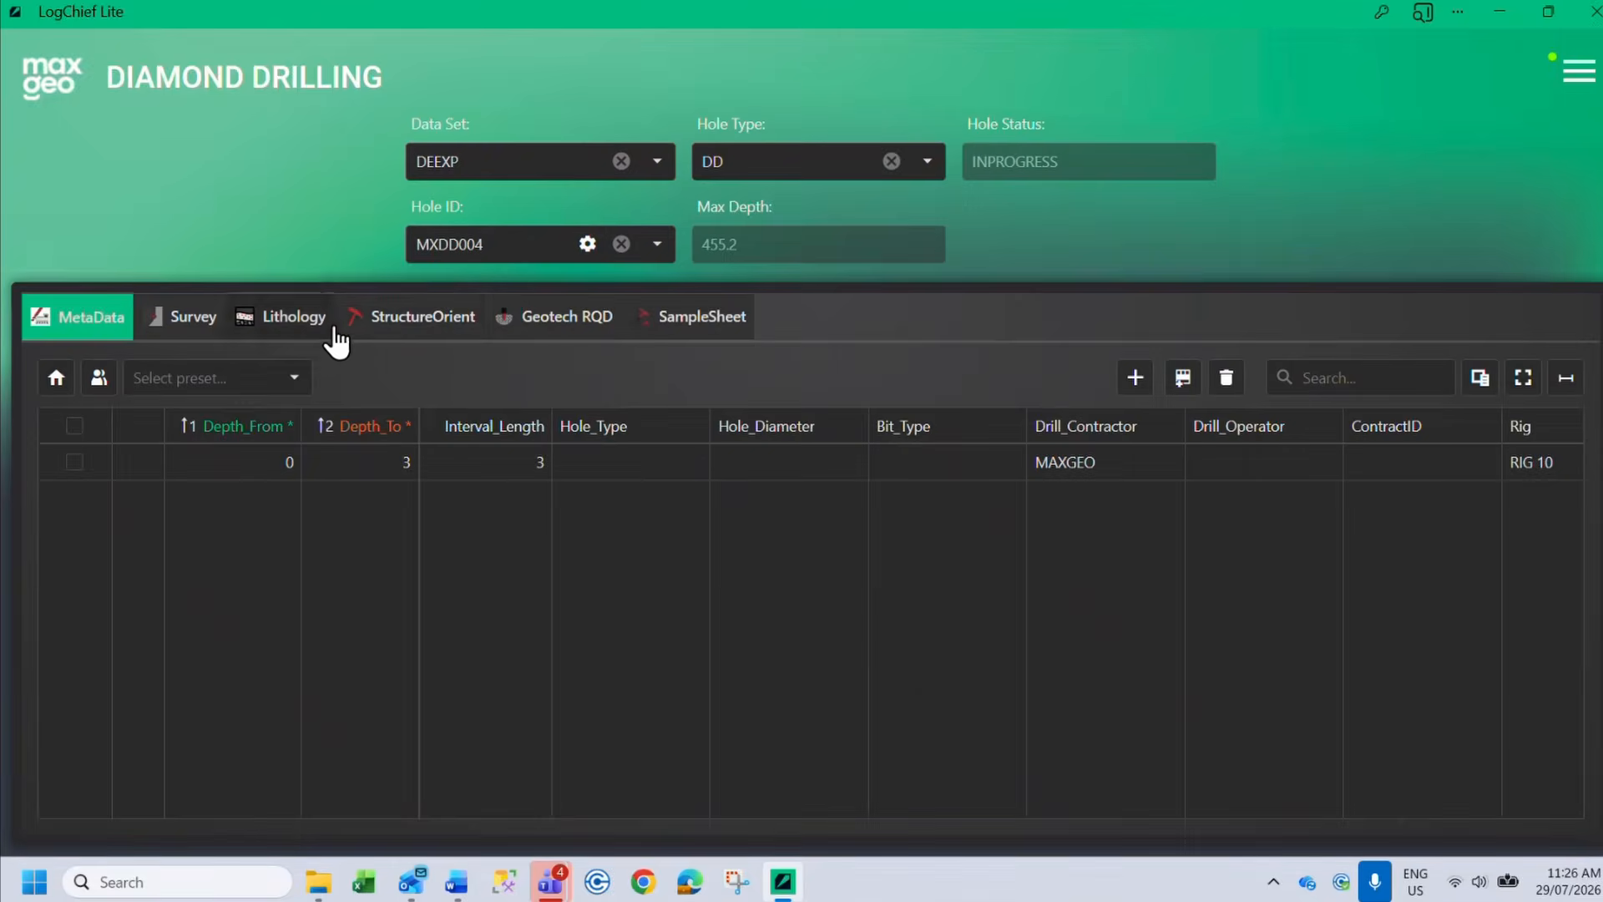
left_click(326, 334)
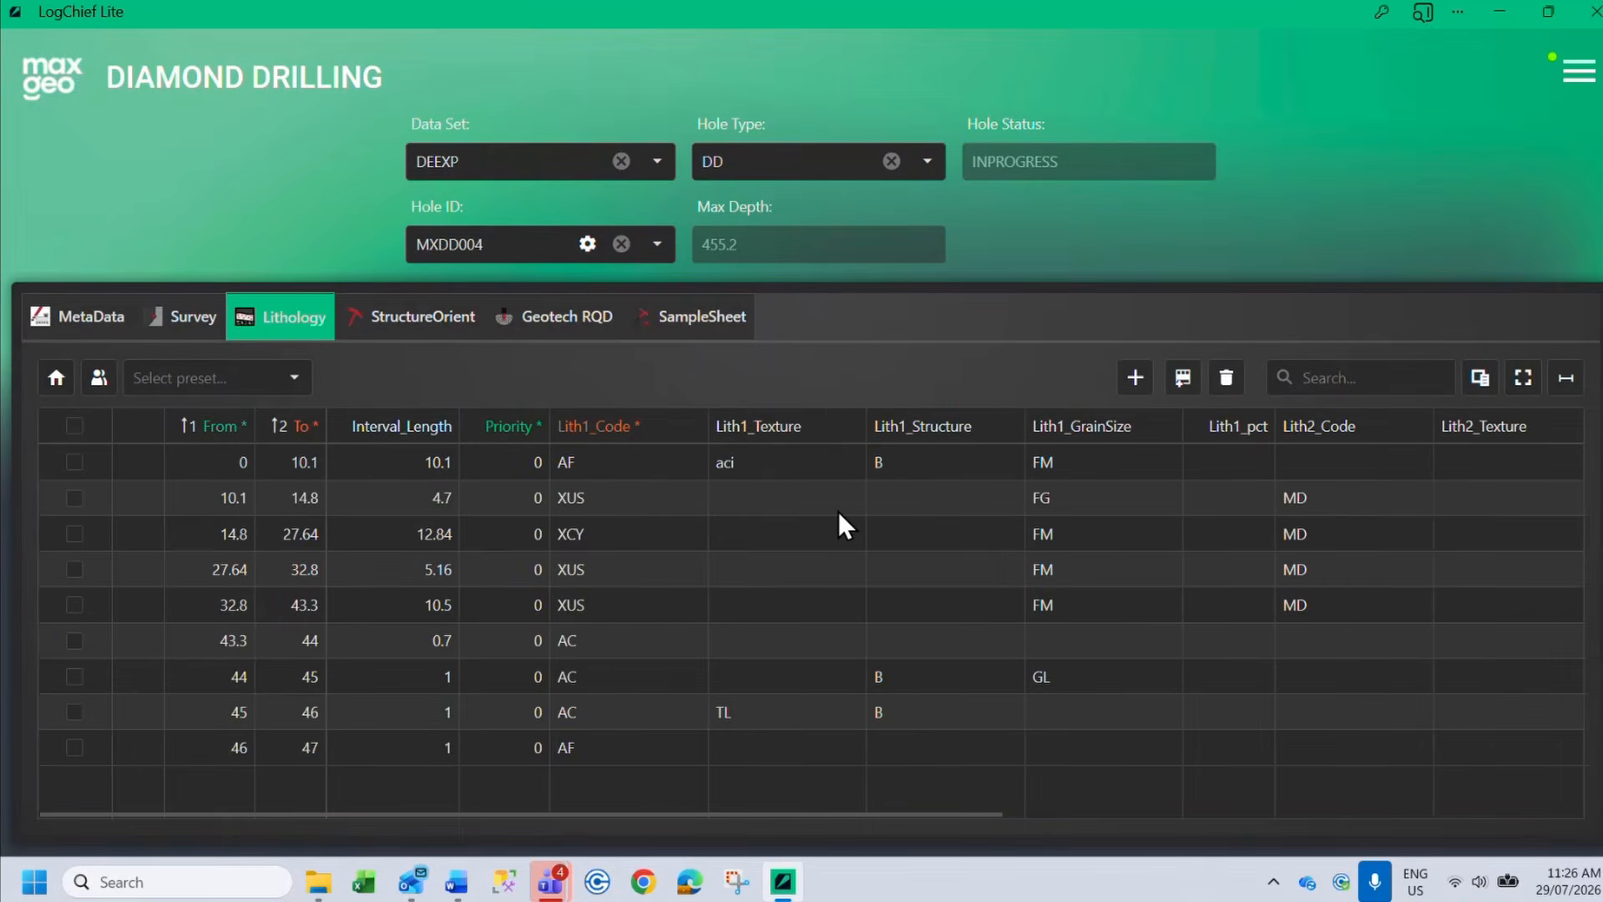
Try inserting a new lithology record and copying the 44–45 and 10.1–14.8 records, discarding each new row
key("Insert")
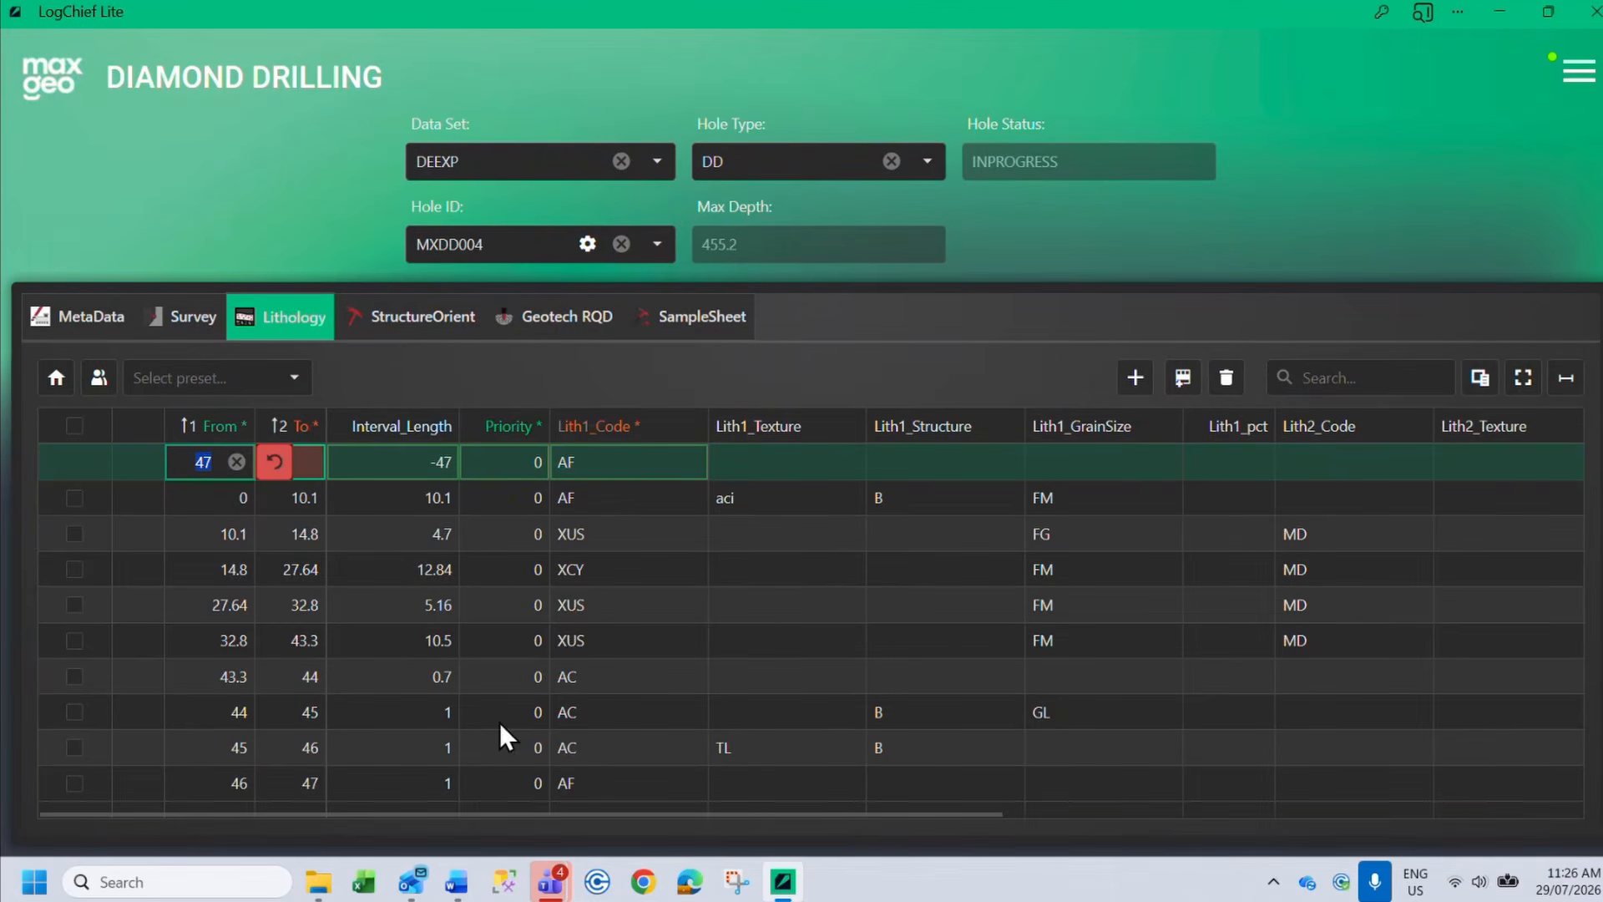
left_click(329, 519)
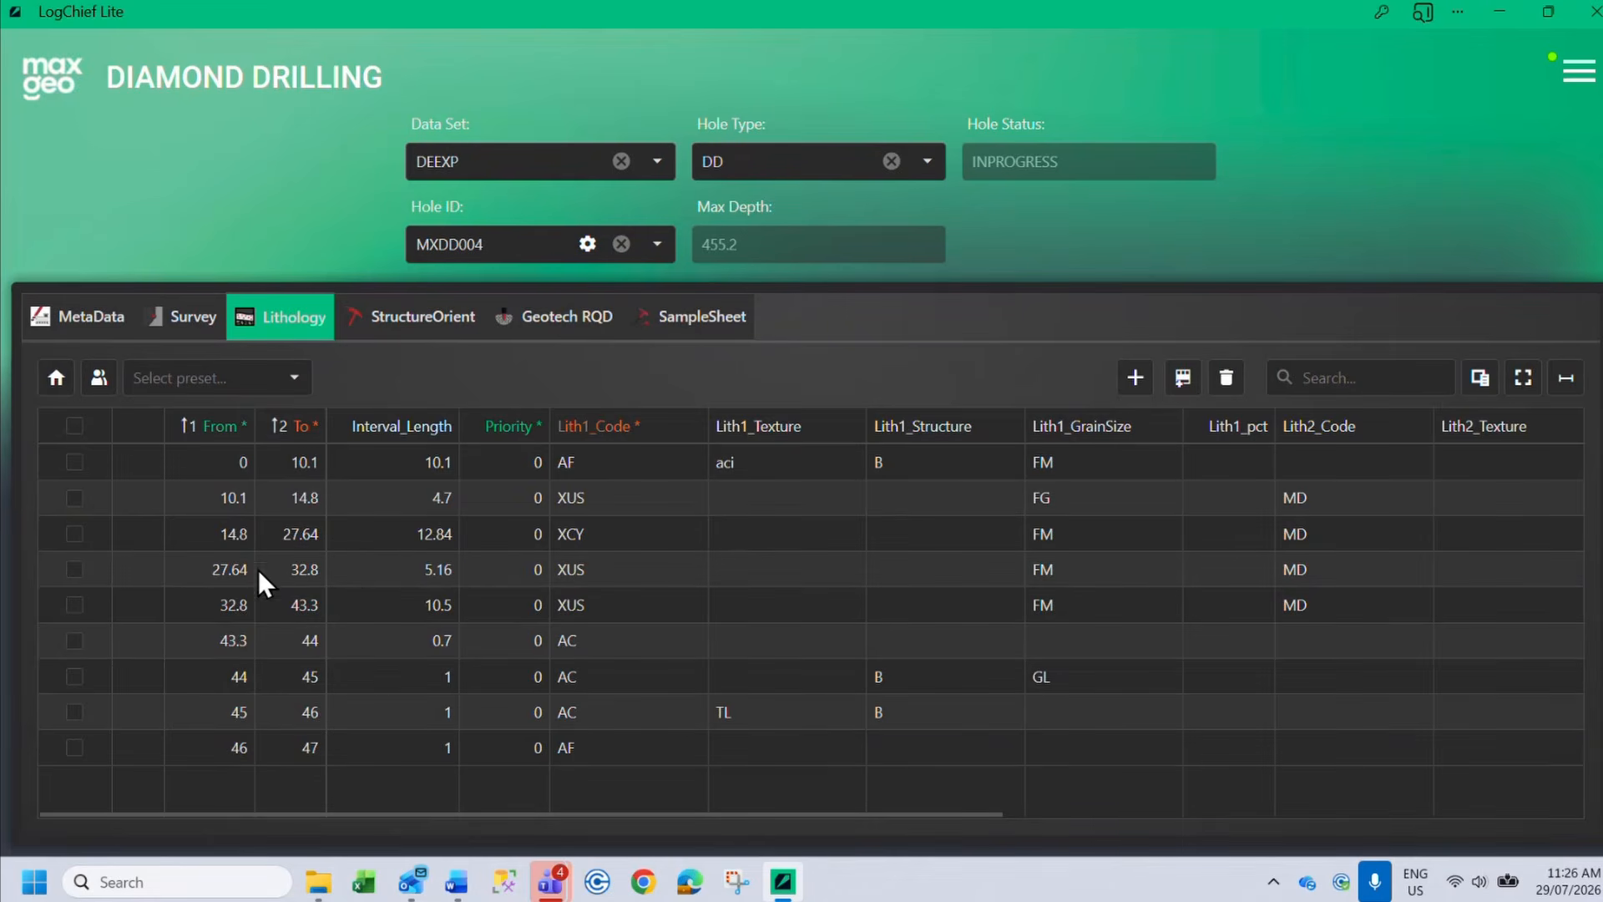
right_click(198, 663)
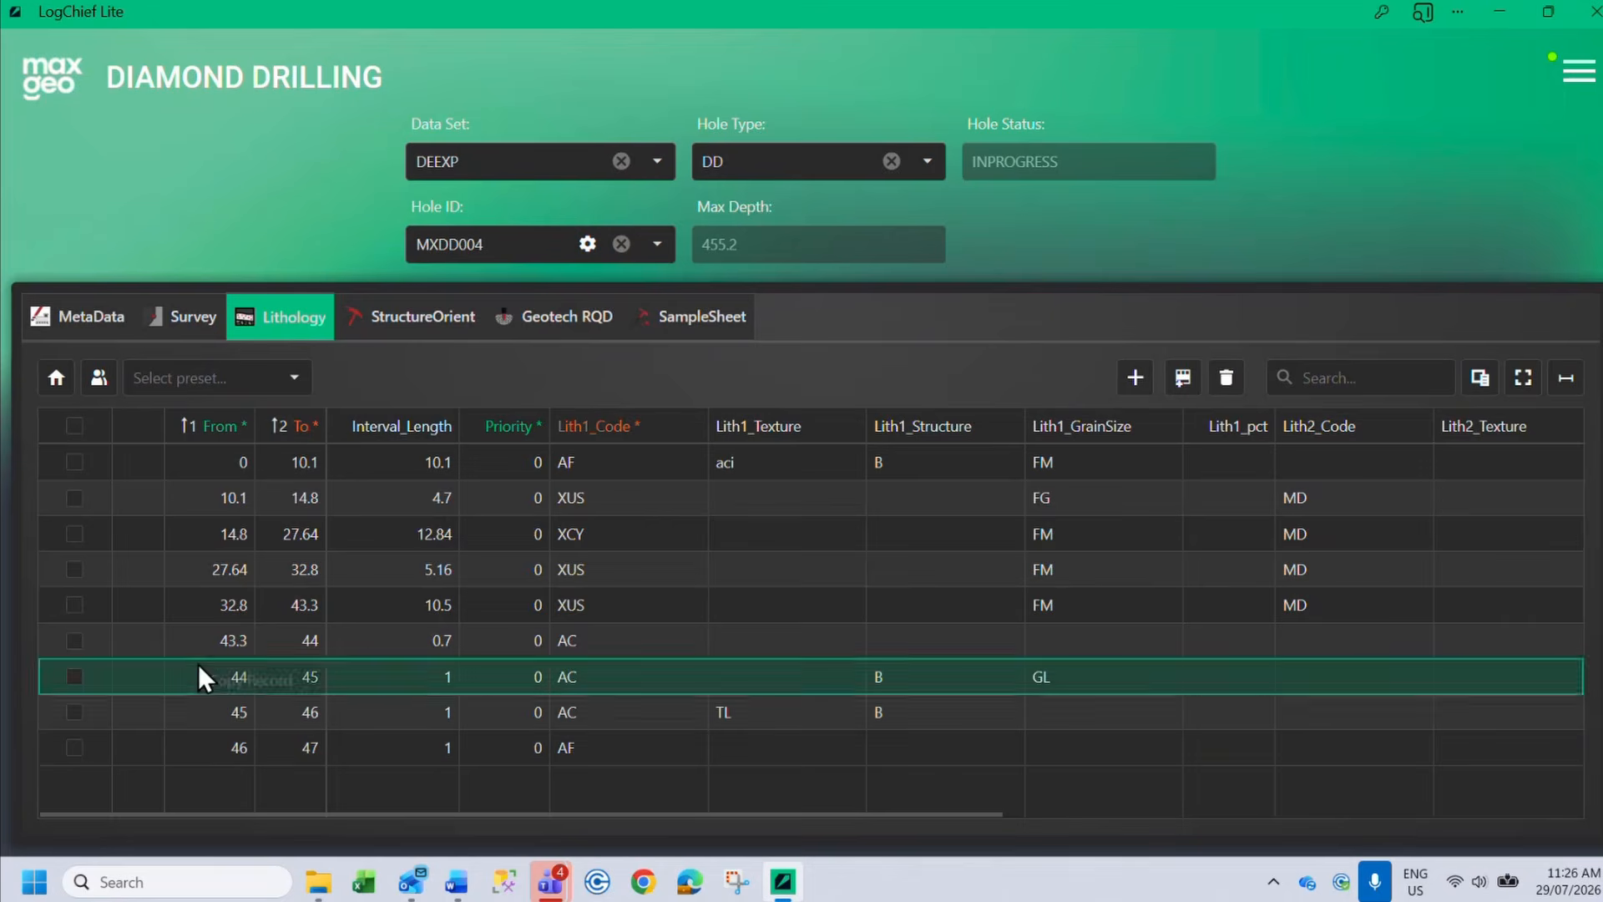
left_click(253, 681)
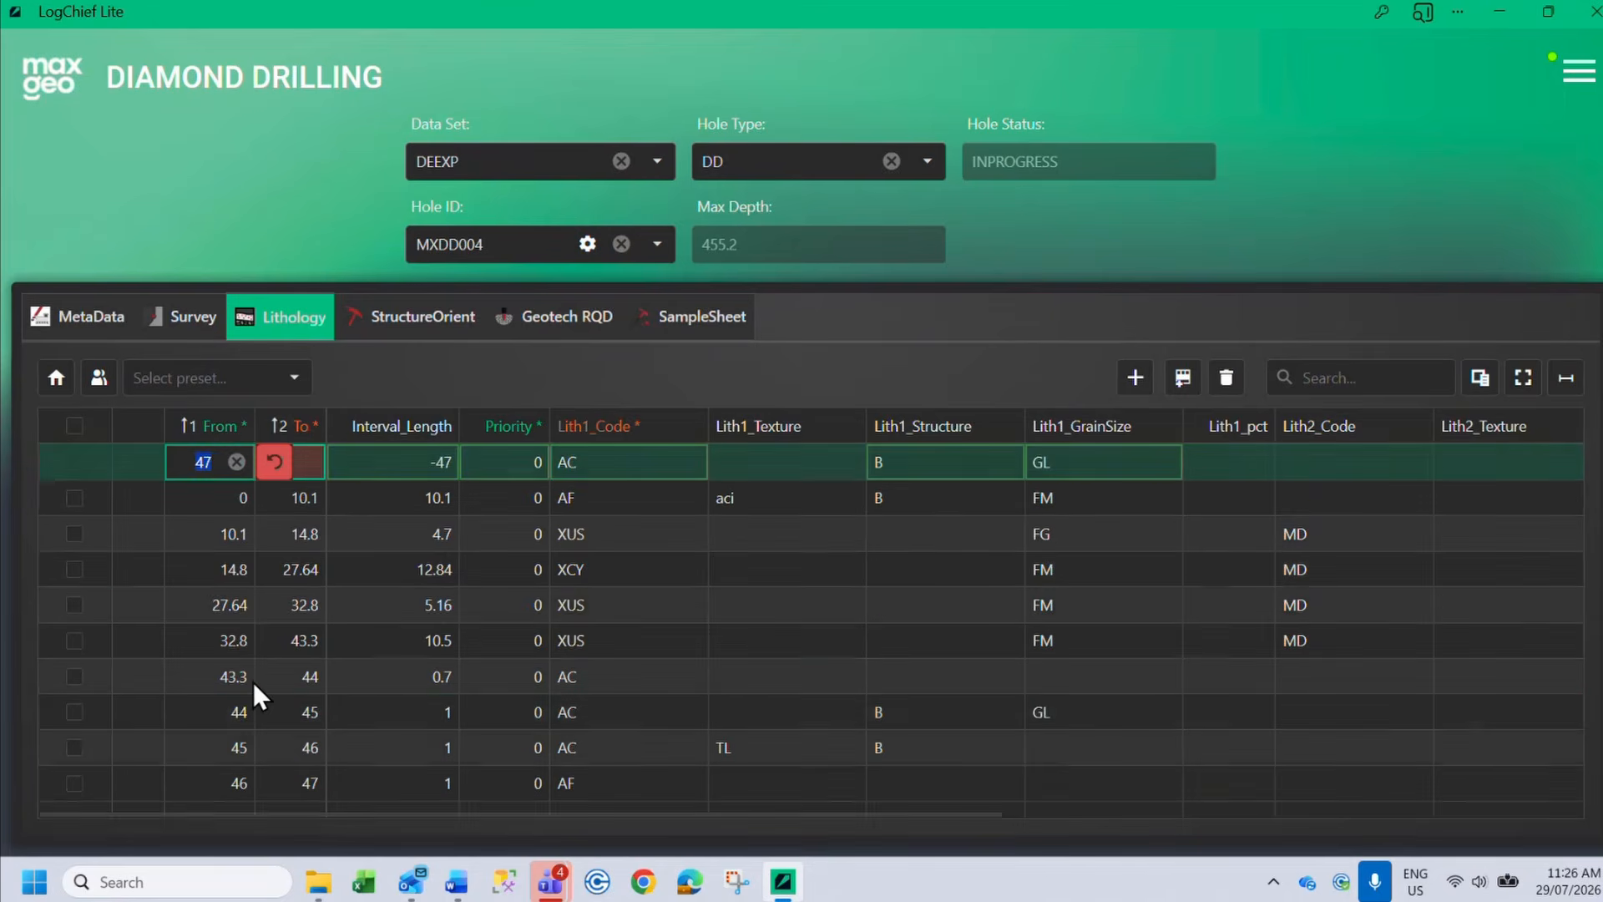
left_click(272, 461)
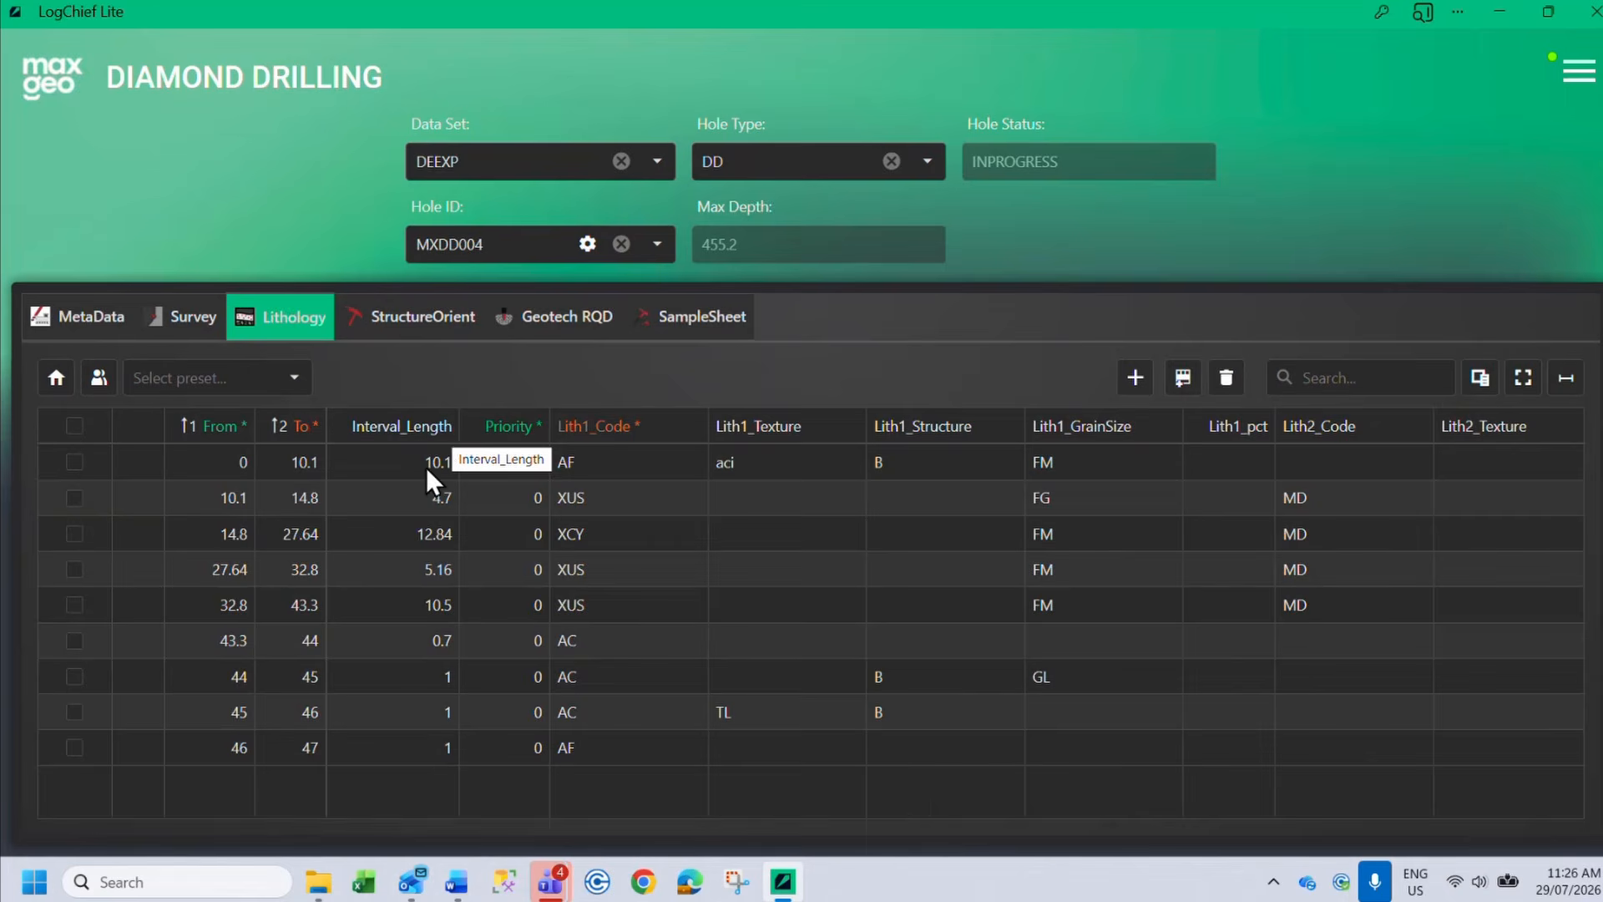
right_click(308, 496)
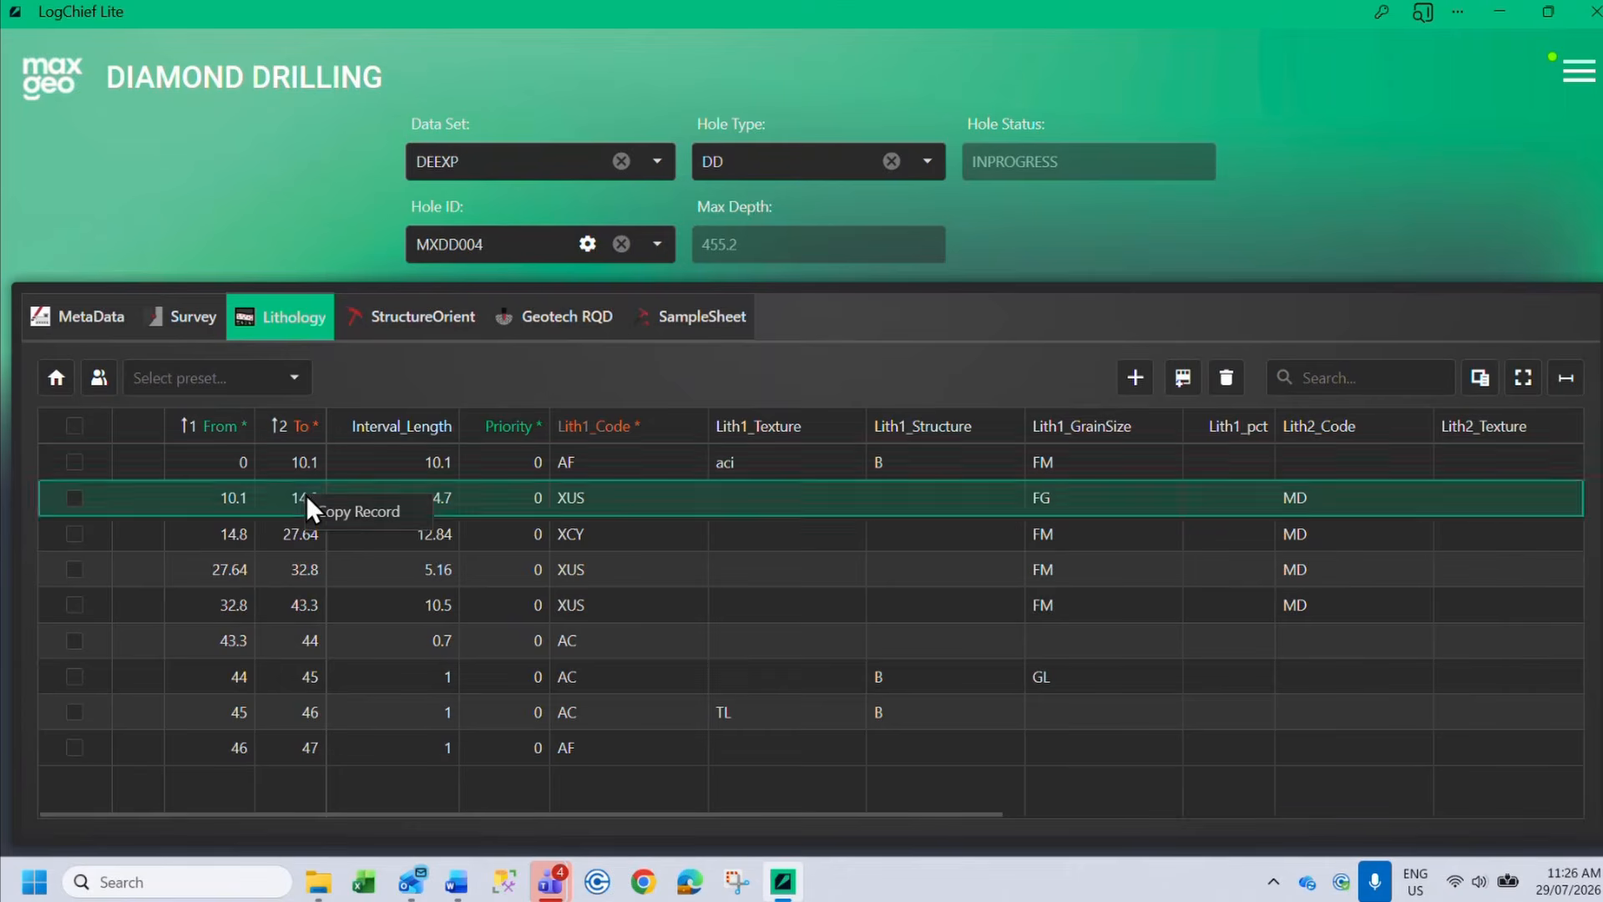
left_click(367, 512)
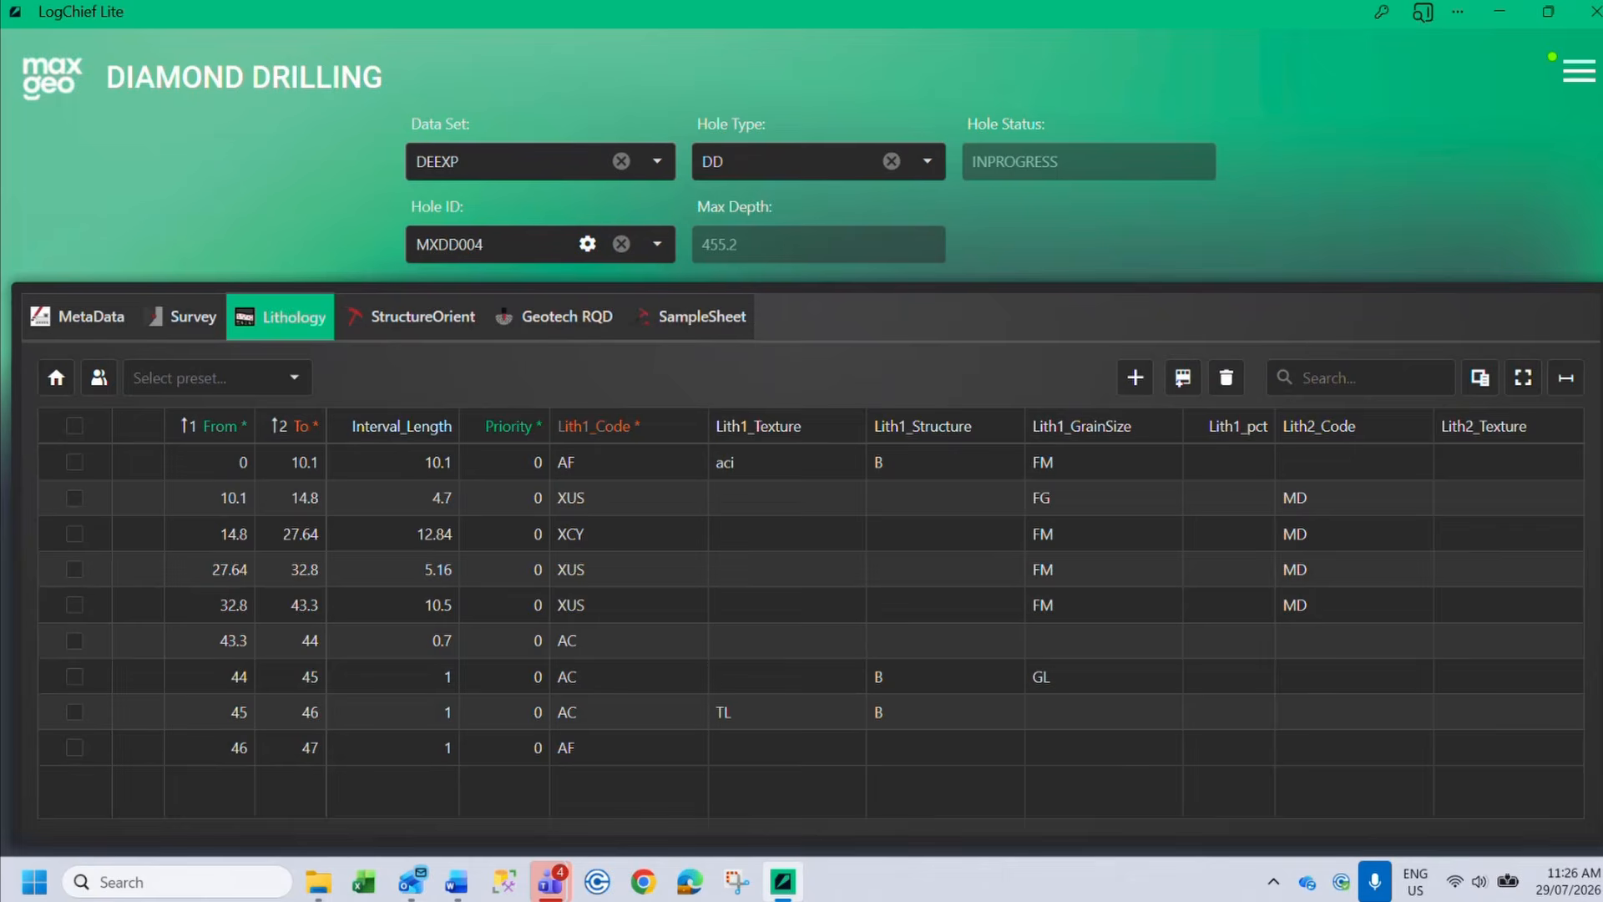
Return to the logging menu and view the available point templates, closing the list without choosing one
left_click(56, 377)
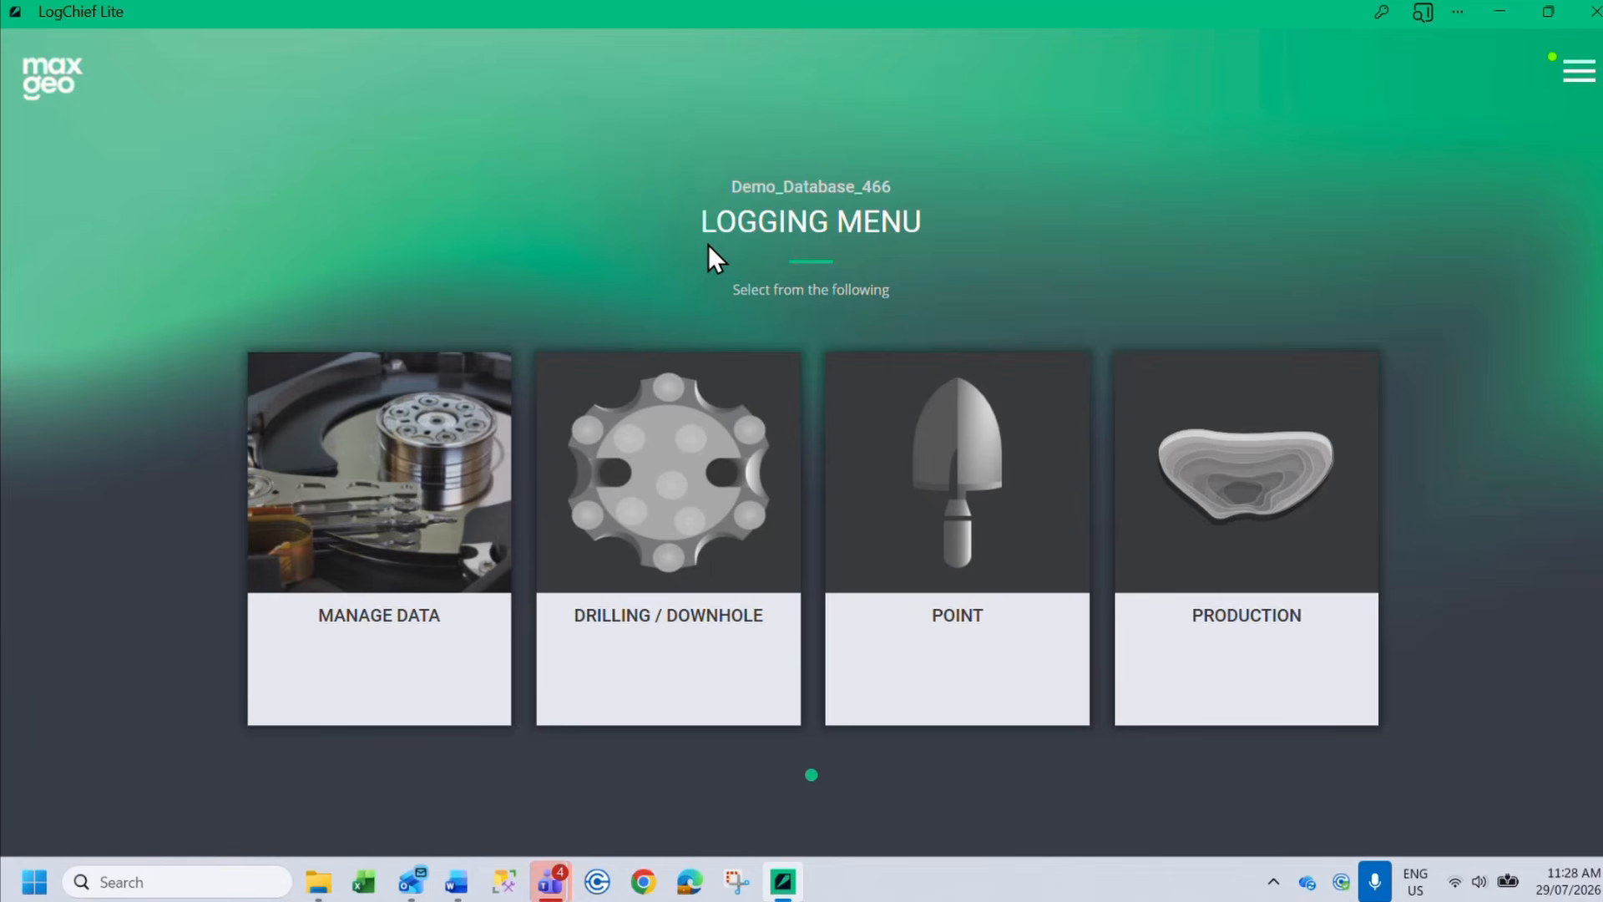
left_click(850, 446)
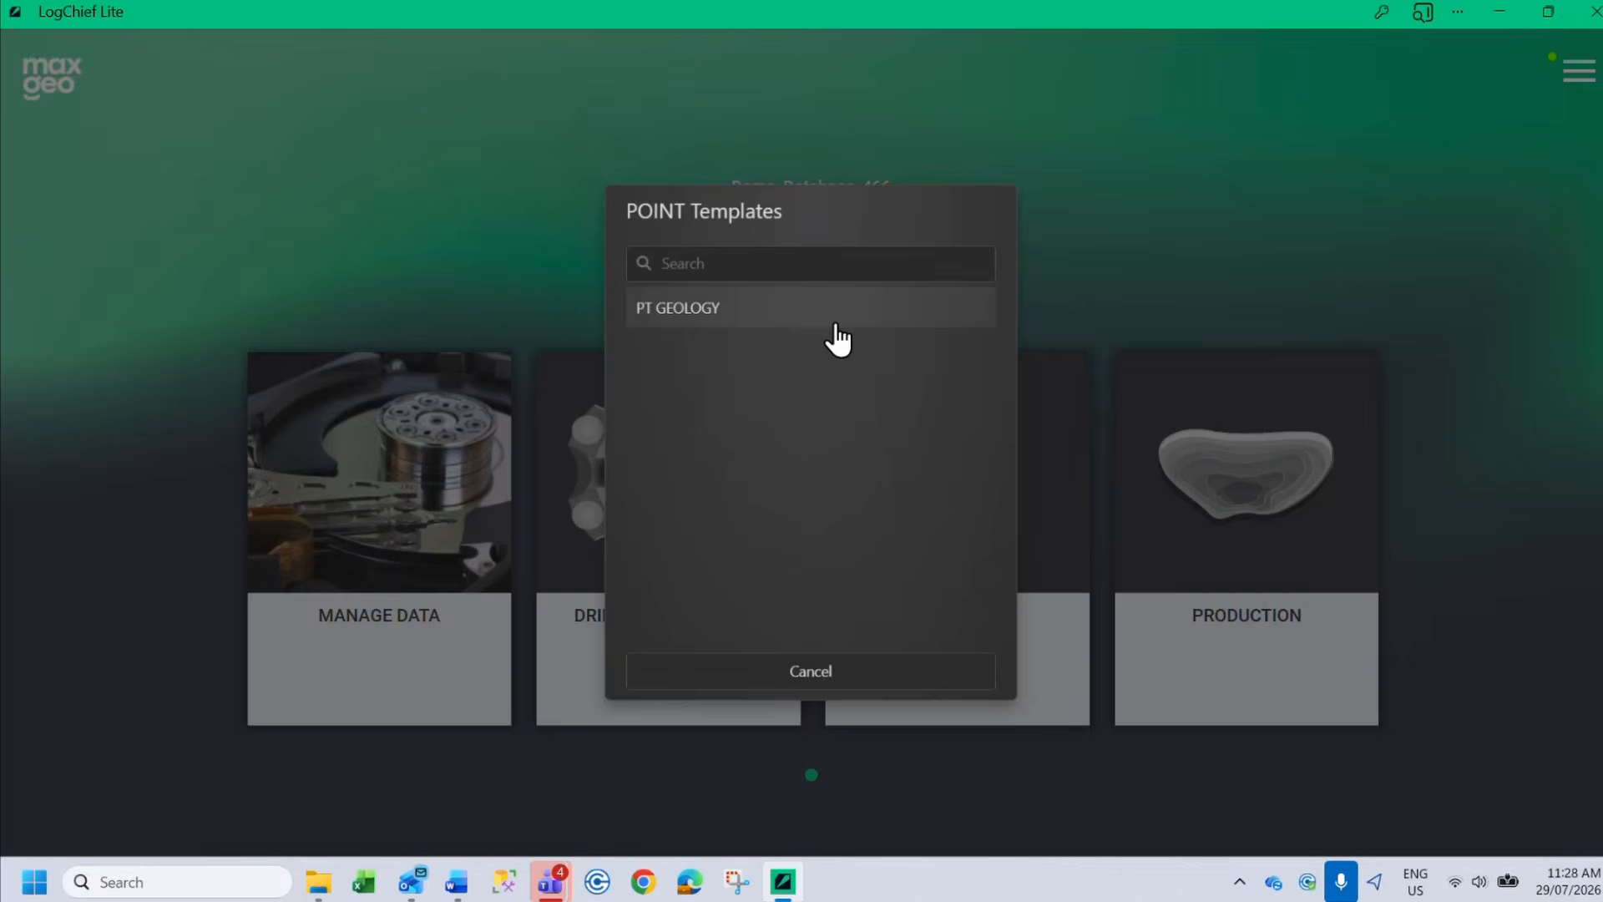
left_click(866, 689)
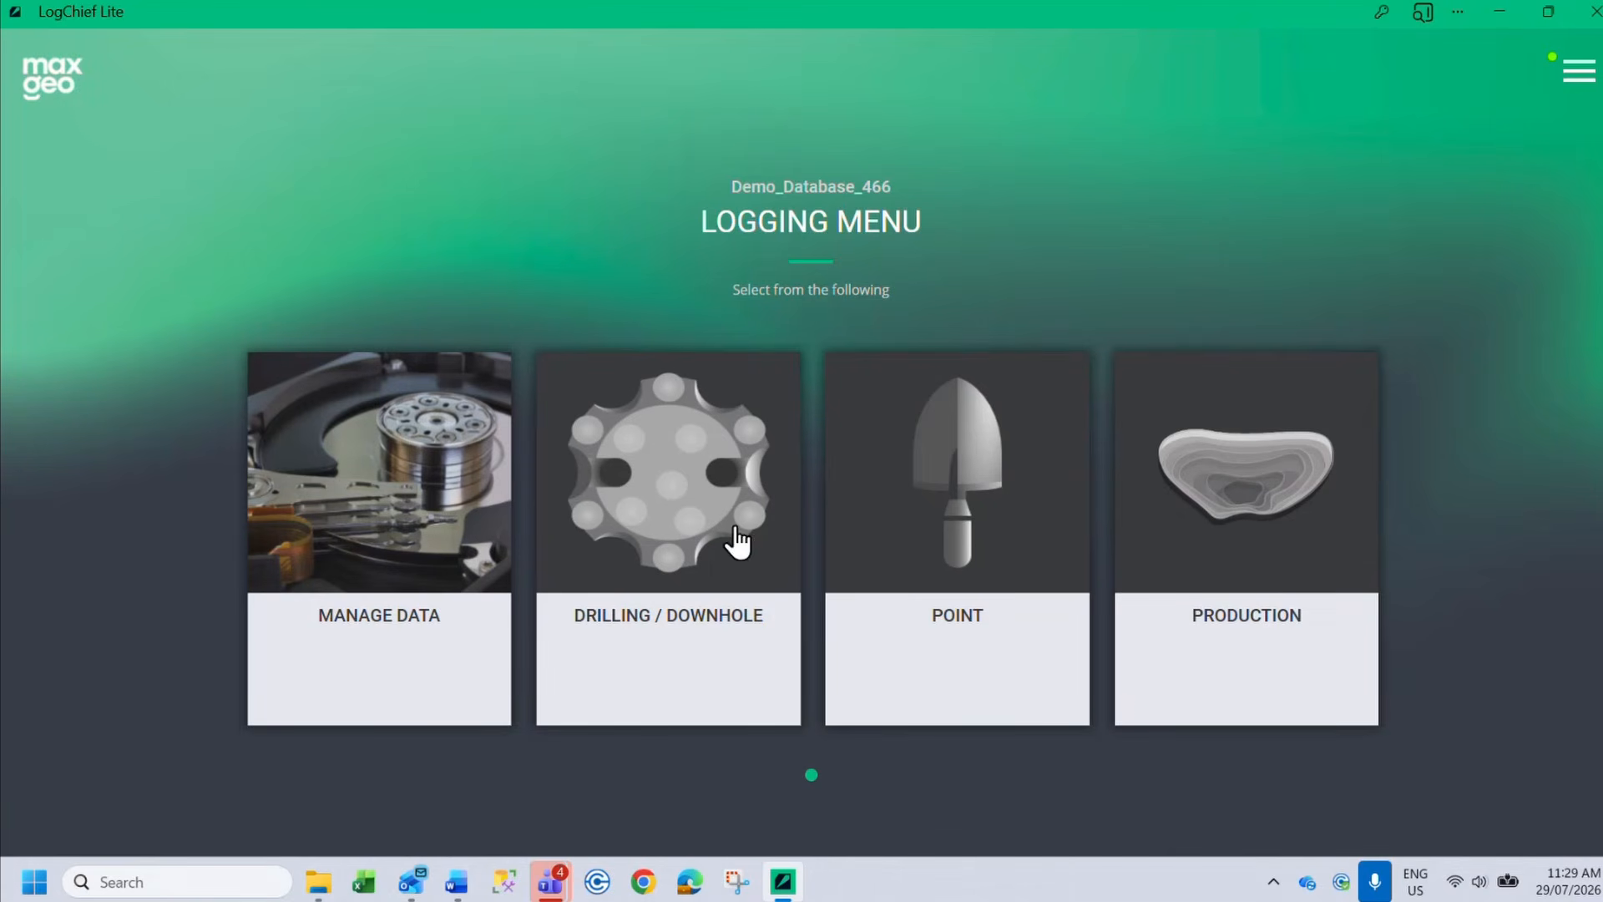
Open the downhole data management page and view the tblDHCollPlanned collar download options, closing them without downloading
left_click(419, 643)
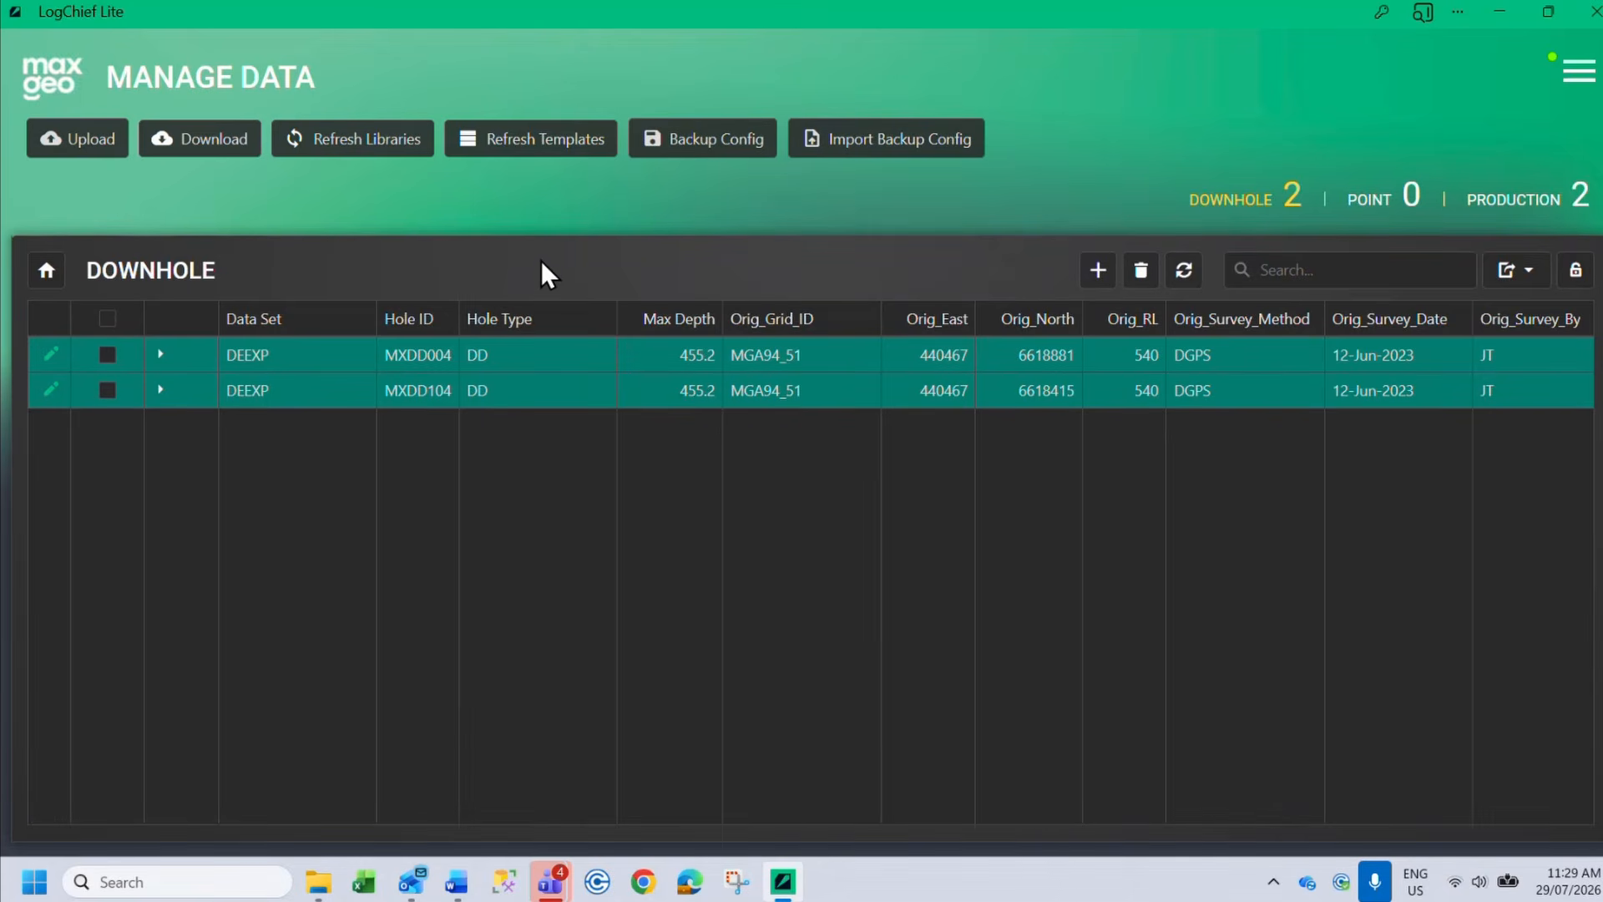
left_click(215, 142)
left_click(468, 191)
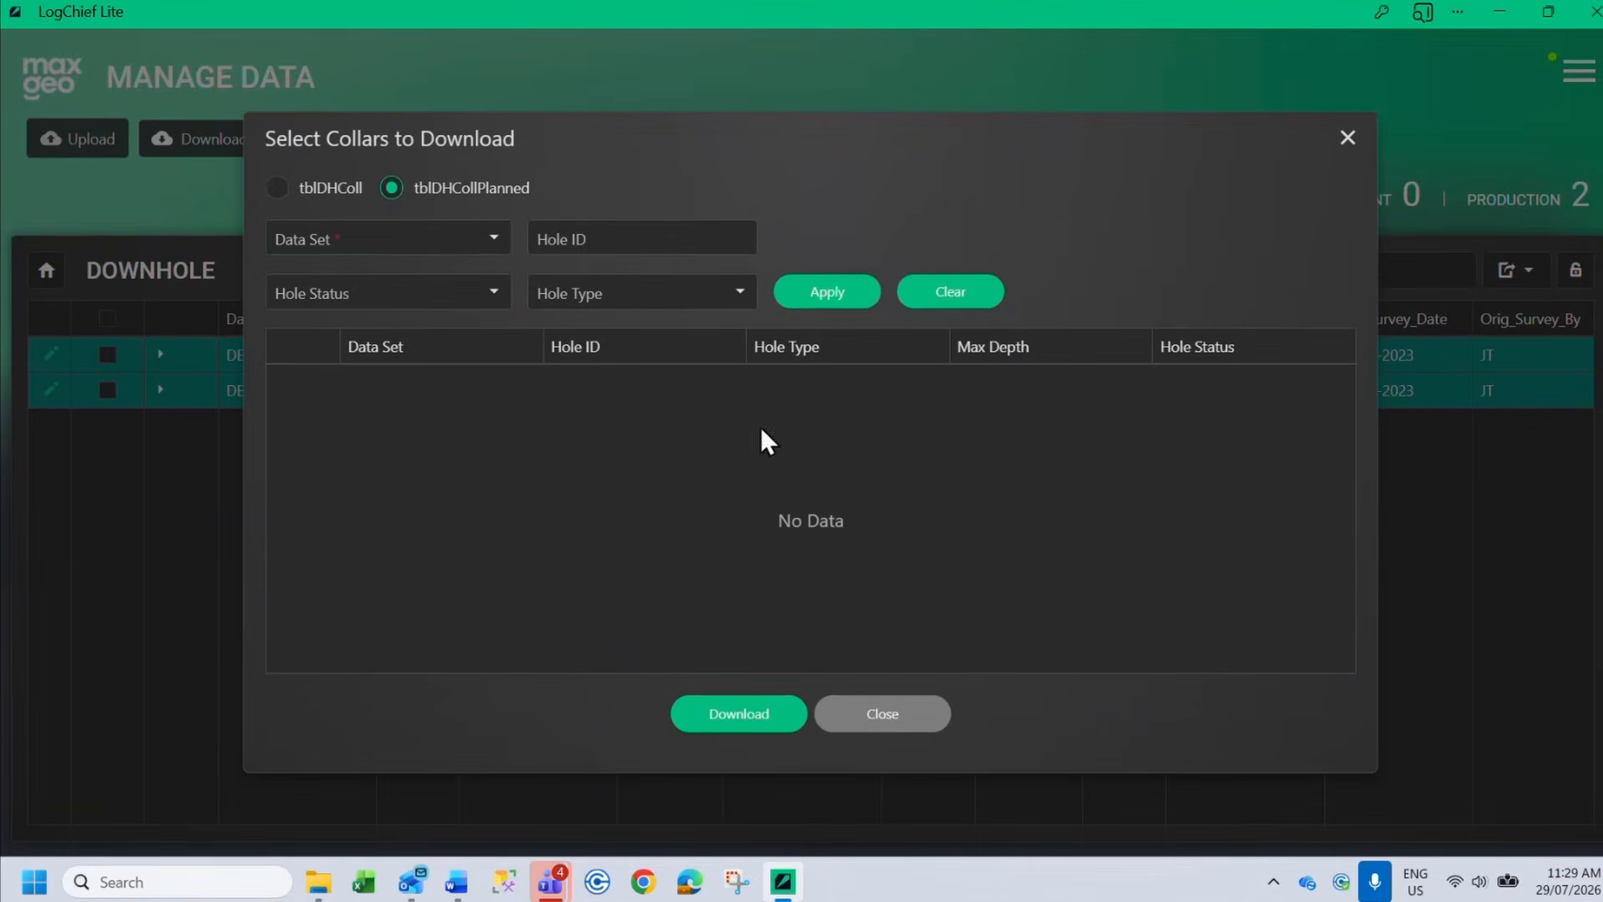
left_click(886, 720)
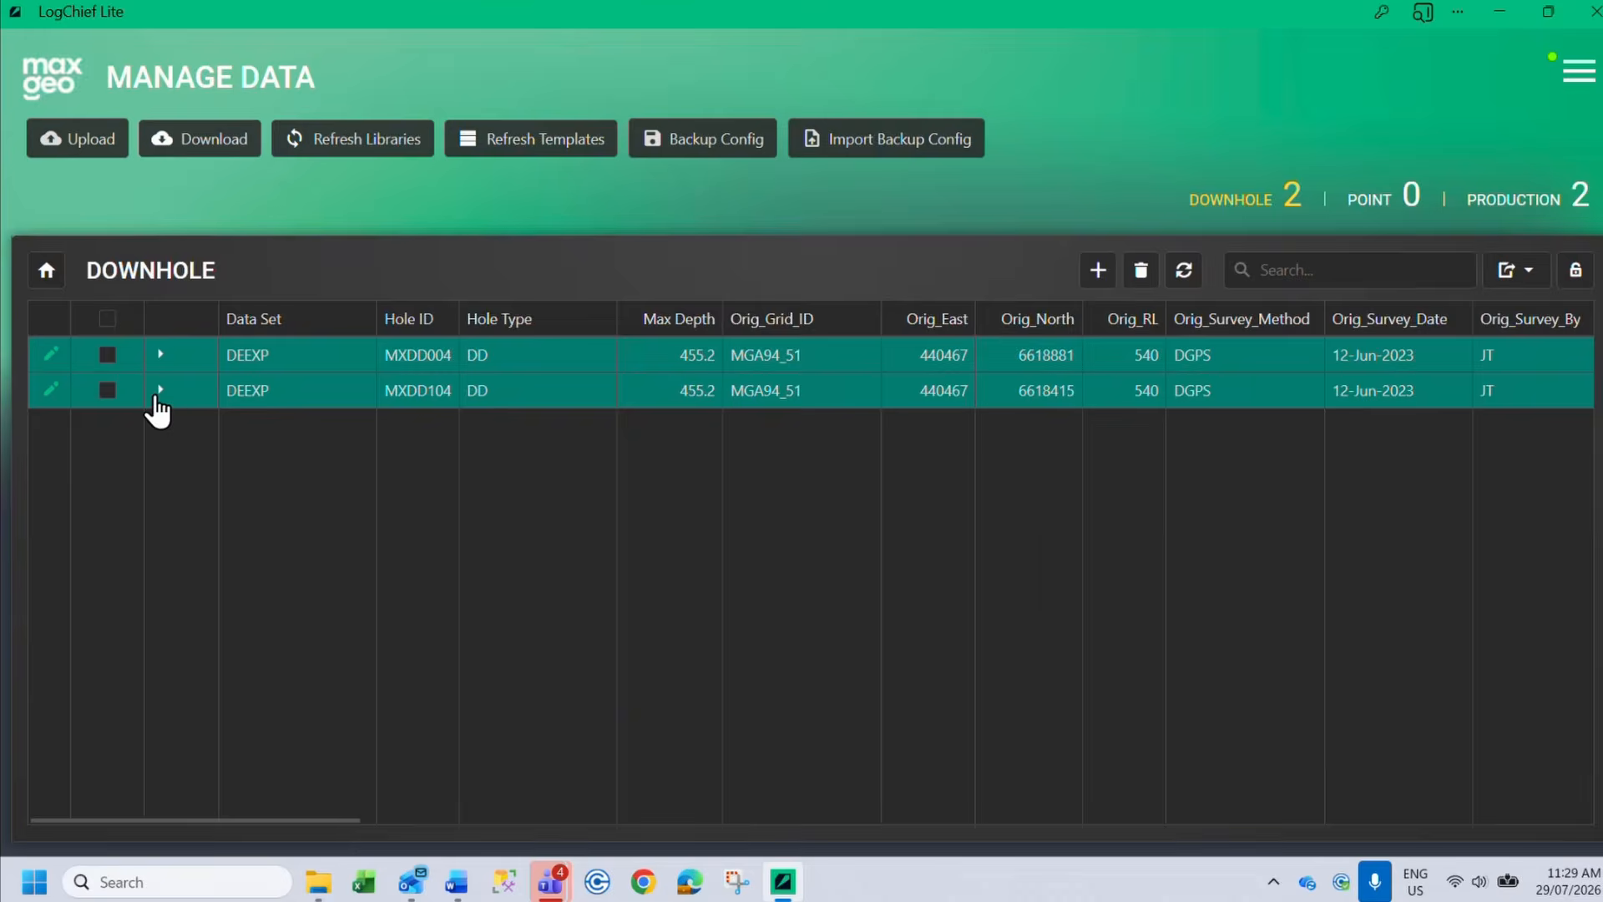
Expand hole MXDD104 to view its tblDHSurv survey records and collapse it again
left_click(159, 390)
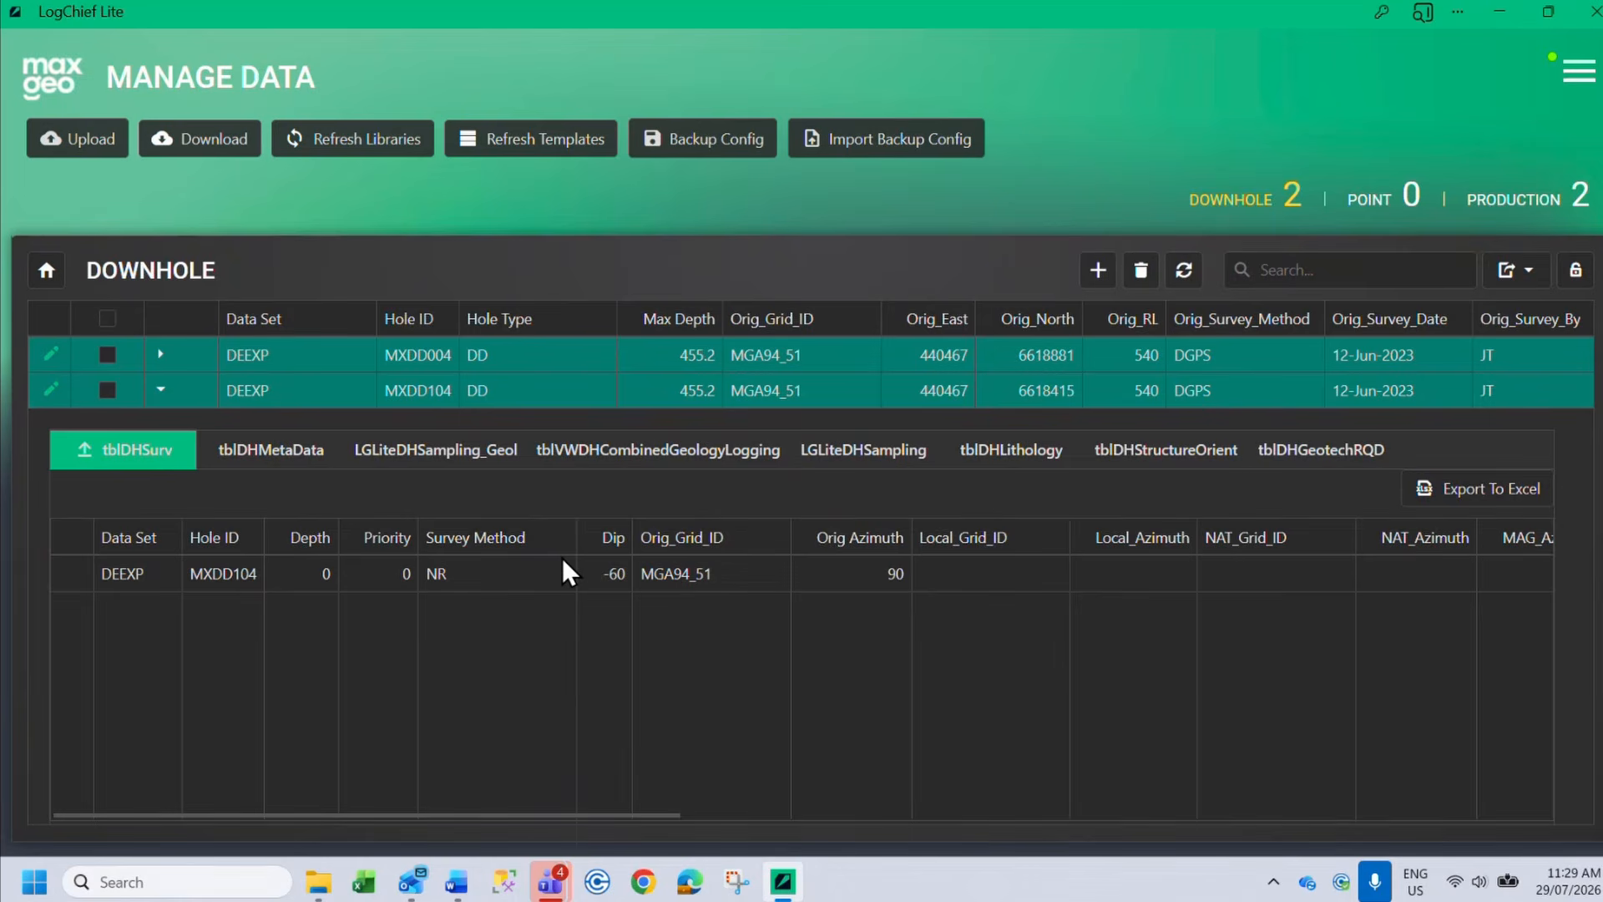
left_click(162, 392)
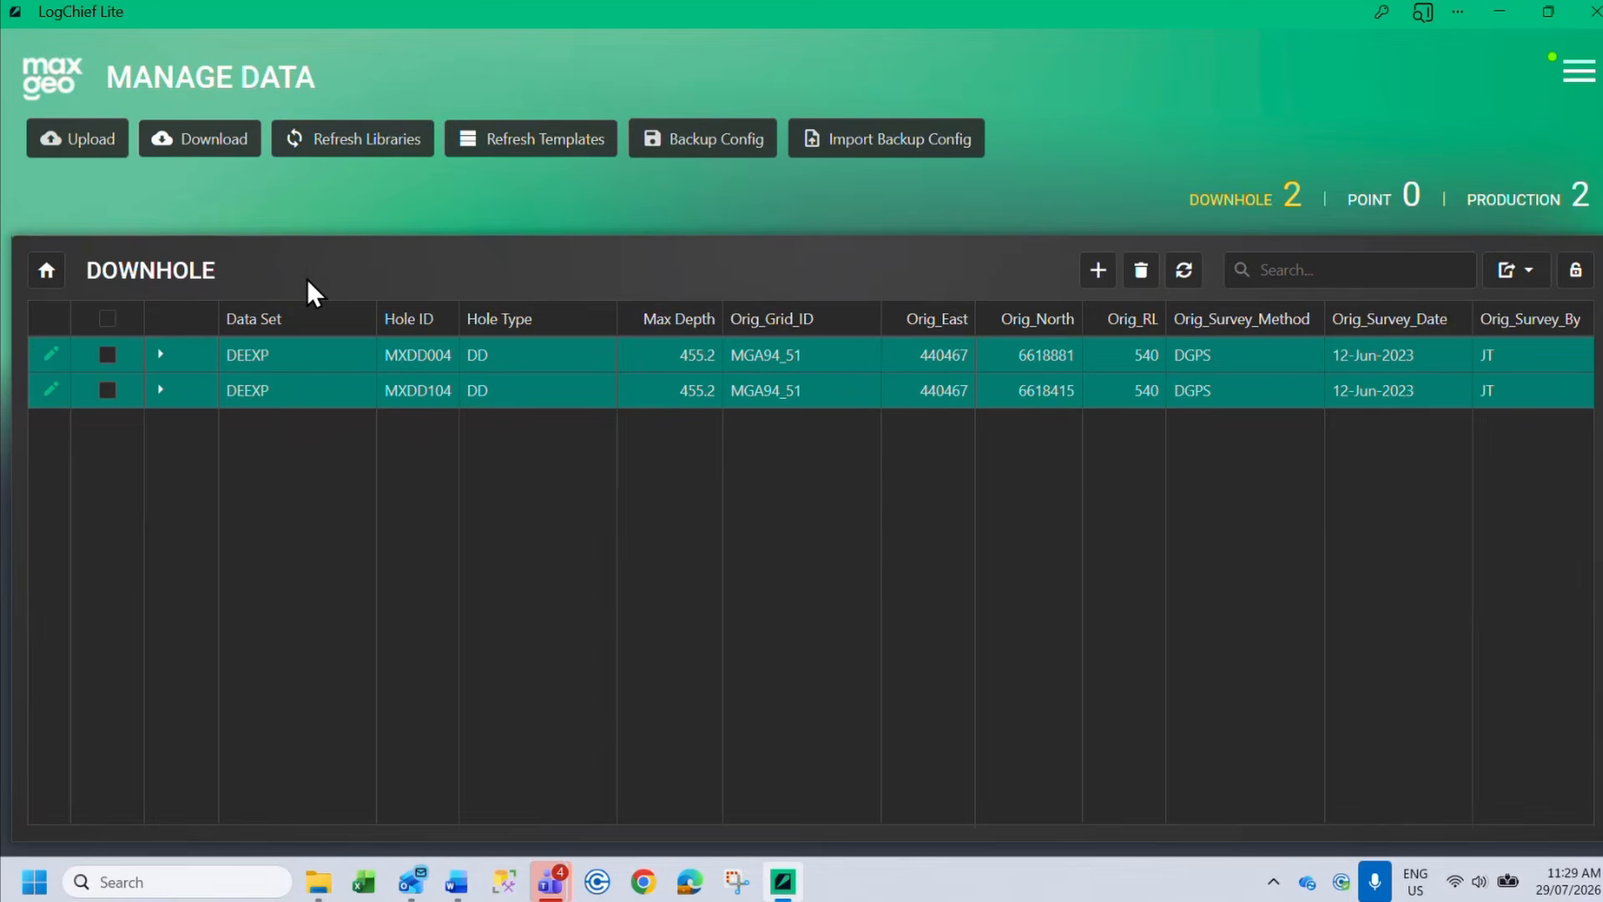